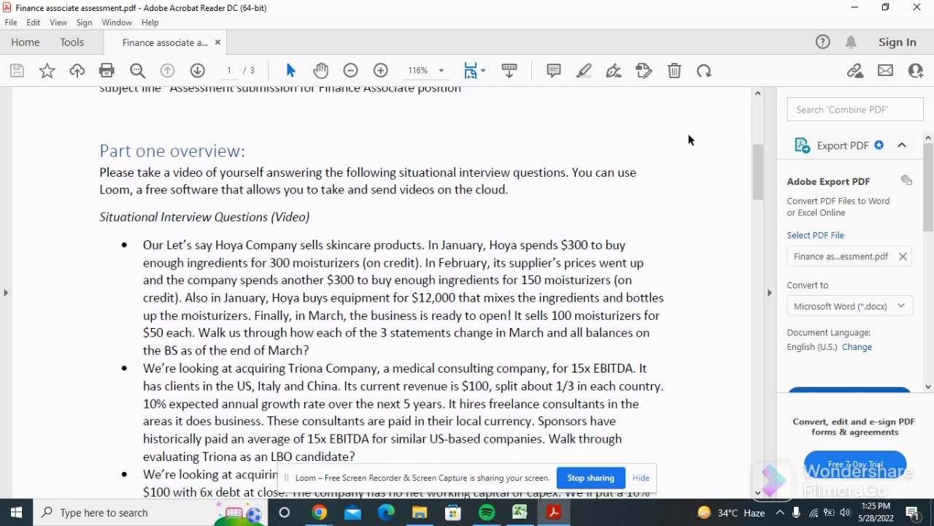
Read the situational interview questions about Hoya, Triona and Saxa in the finance associate assessment PDF.
scroll(688, 139, down, 3)
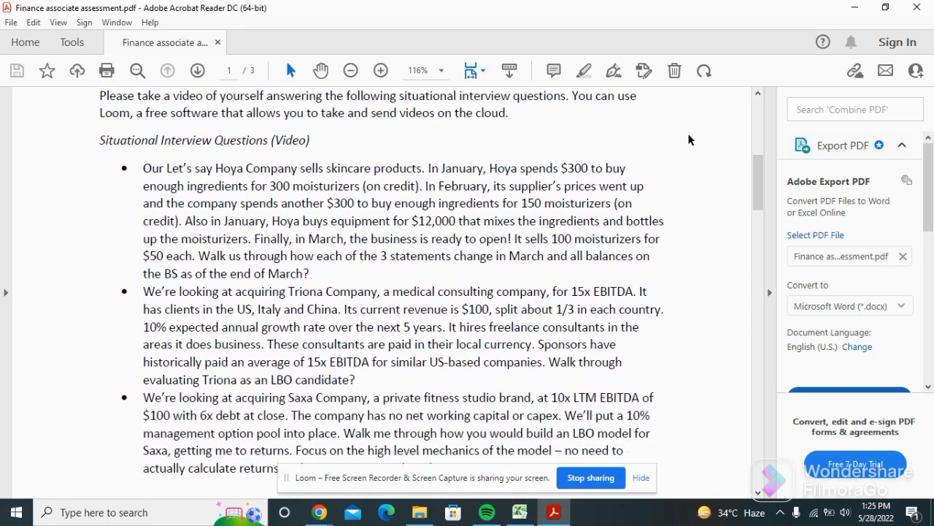
scroll(688, 140, down, 1)
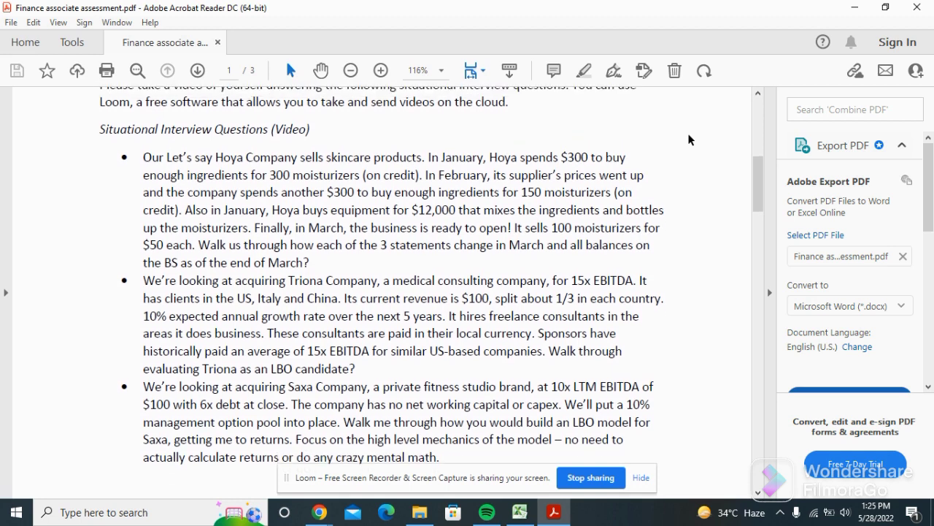
scroll(688, 139, down, 1)
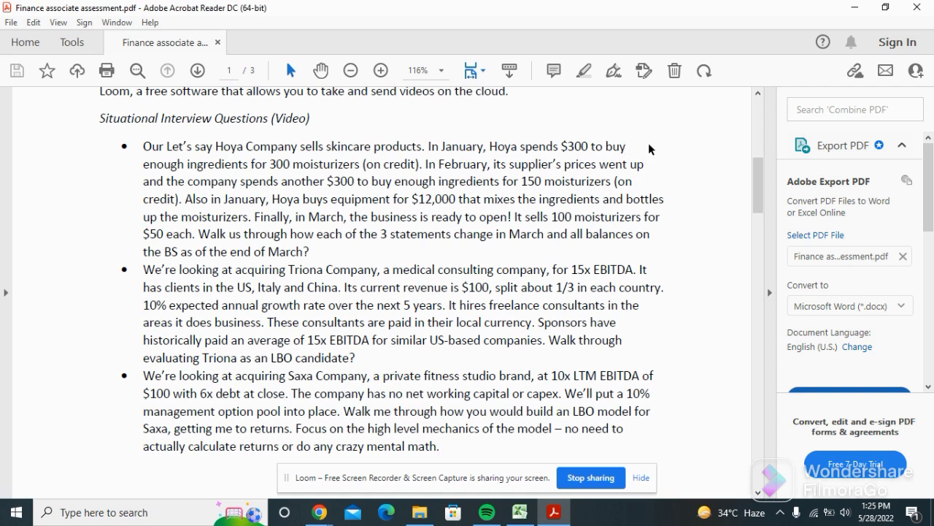
scroll(649, 149, down, 1)
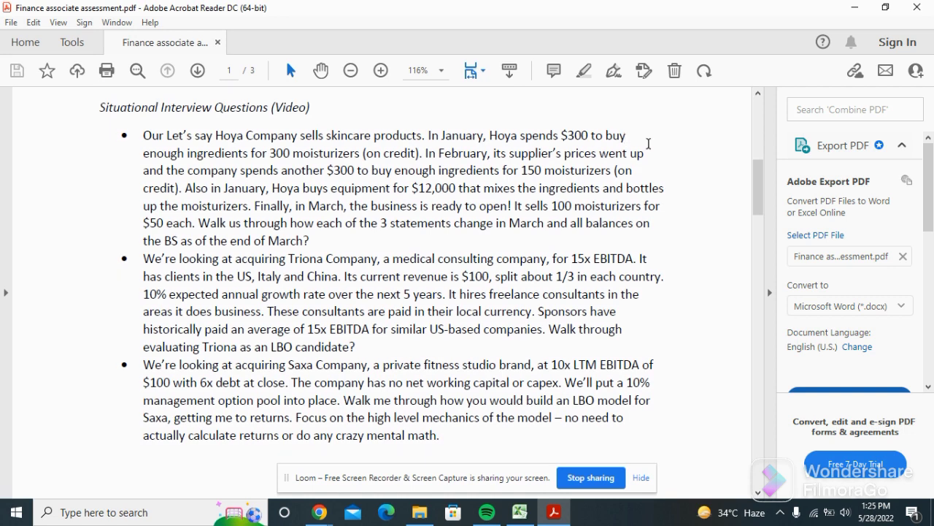
scroll(649, 149, up, 1)
scroll(649, 149, down, 1)
click(315, 243)
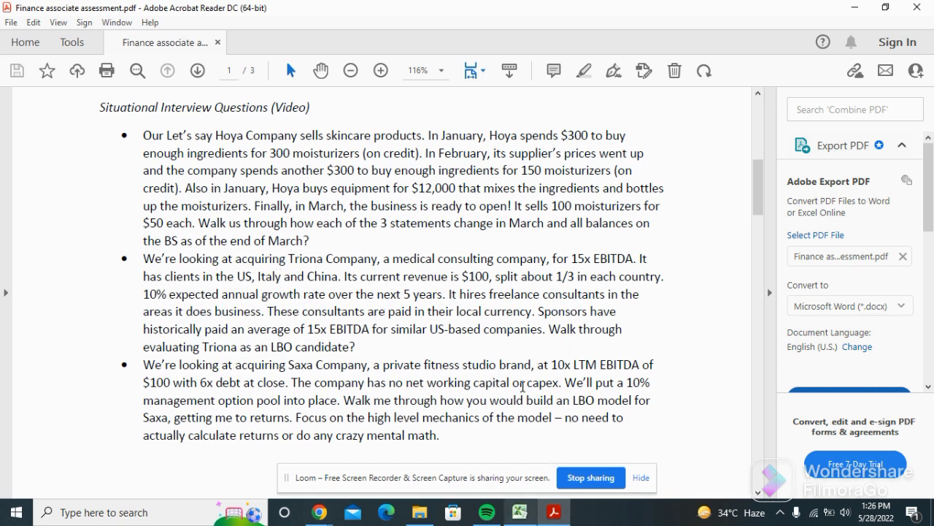
Switch to the Solution workbook in Excel and go to the January purchase units in cell C7.
click(519, 512)
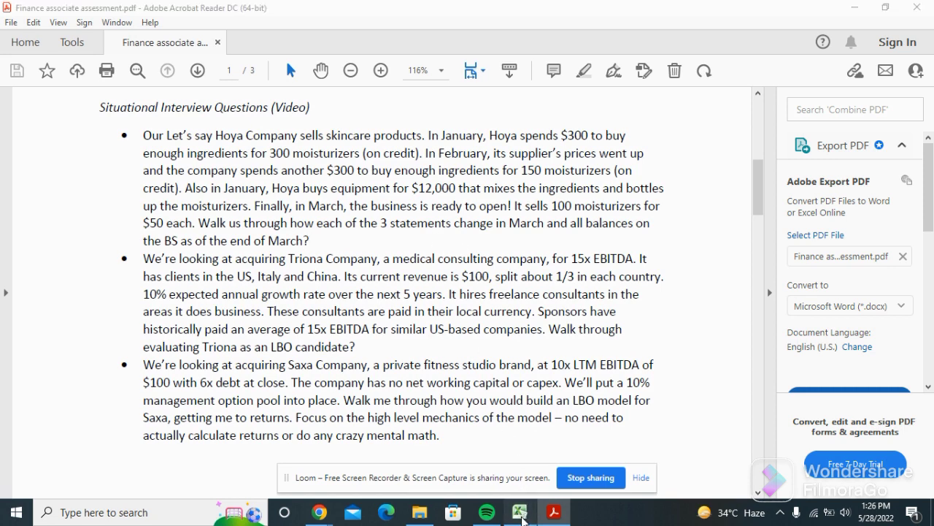
click(315, 204)
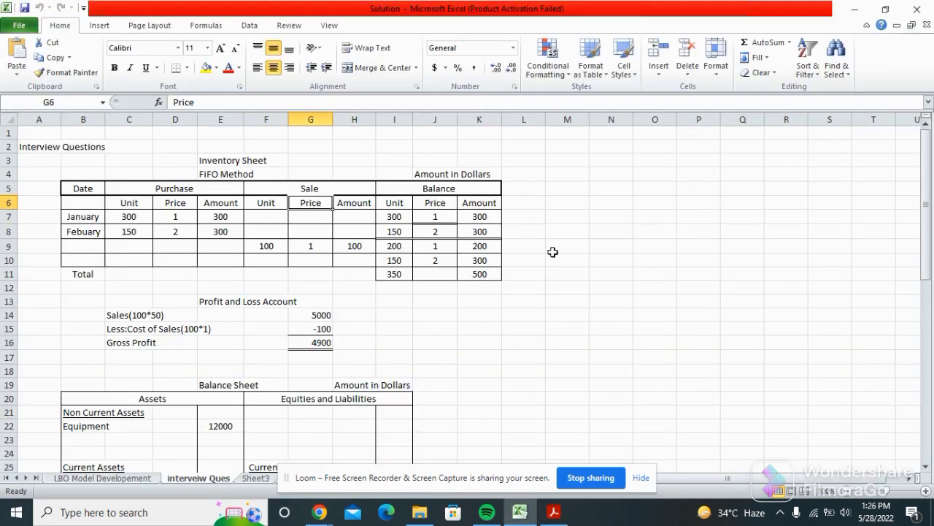
key(Down)
key(Left)
key(Up)
key(Down)
key(Left)
key(Left)
key(Left)
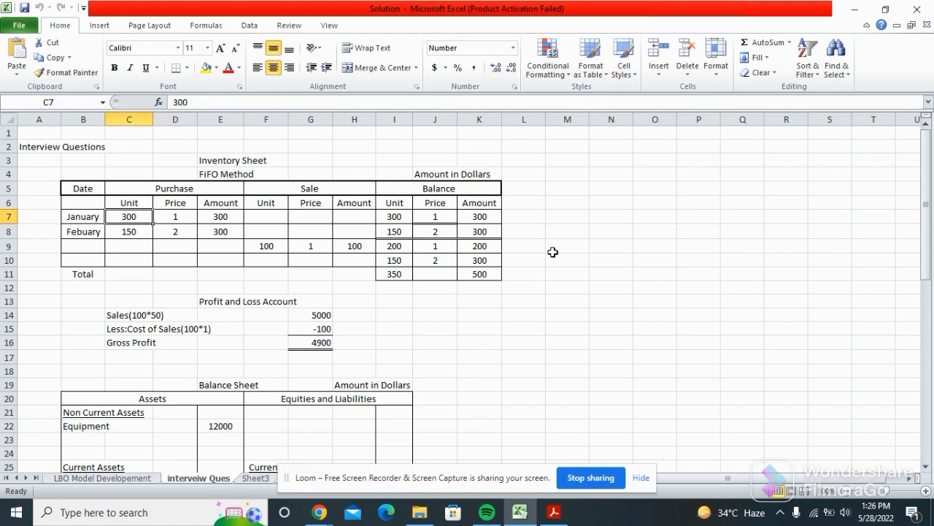
Review the January purchase row from its date through unit, price and amount in the FIFO inventory sheet.
key(Left)
key(Right)
key(Left)
key(Right)
key(Left)
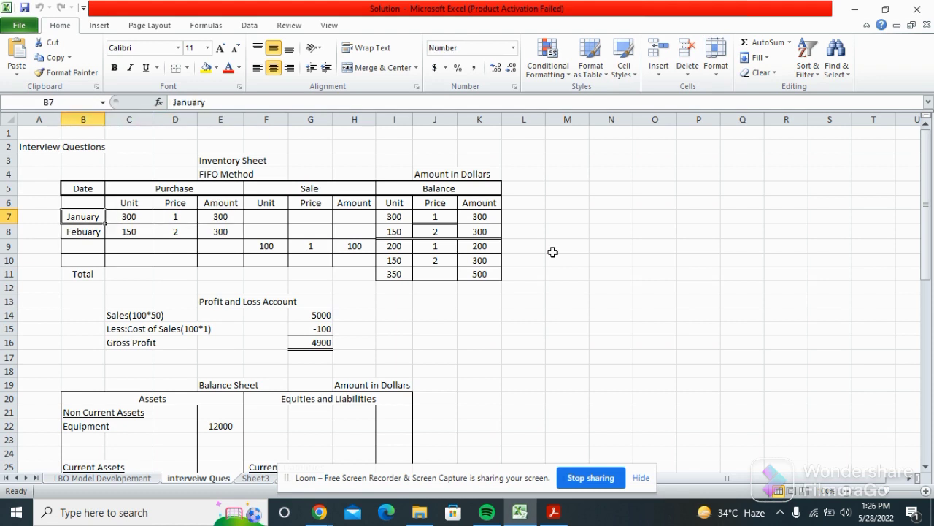
key(Right)
key(Right)
key(Left)
key(Up)
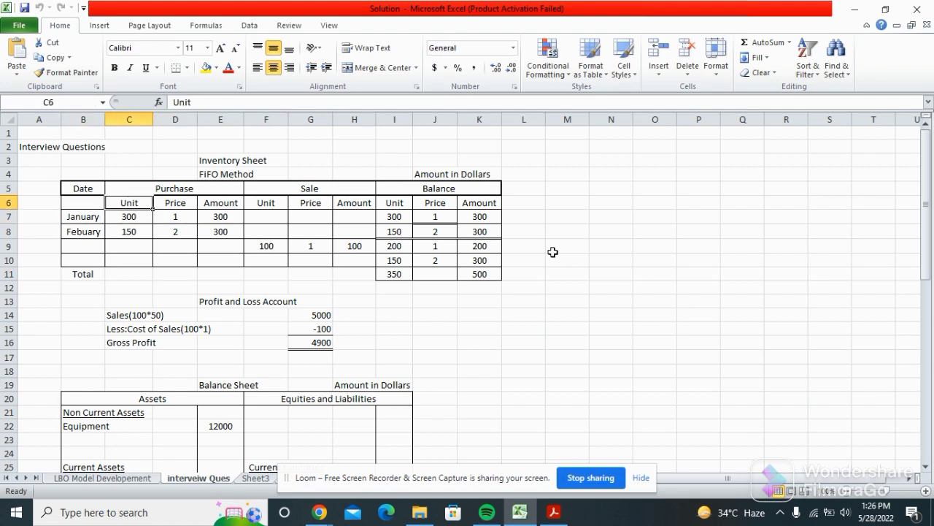
key(Down)
key(Right)
key(Right)
key(Left)
key(Left)
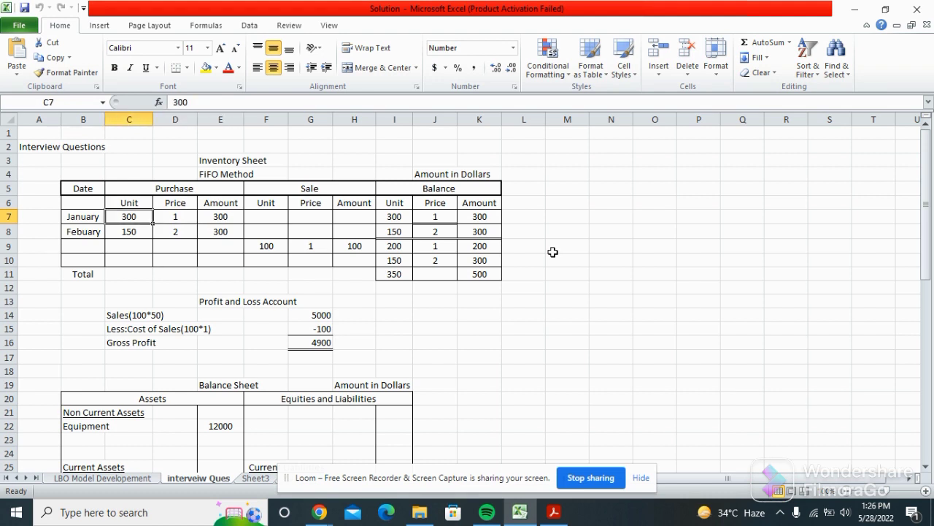
key(Right)
key(Right)
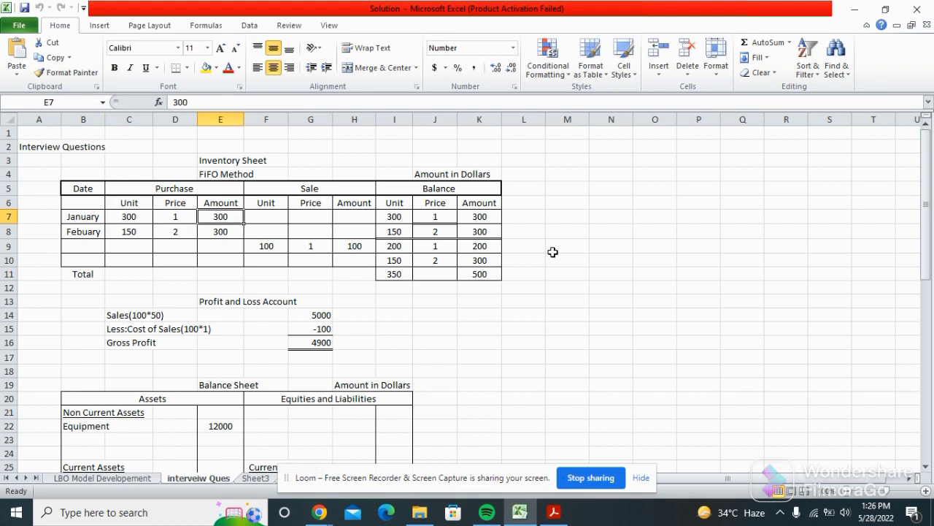
Check the January purchase price against its amount and the empty sale cell beside it.
key(Left)
key(Right)
key(Left)
key(Right)
key(Right)
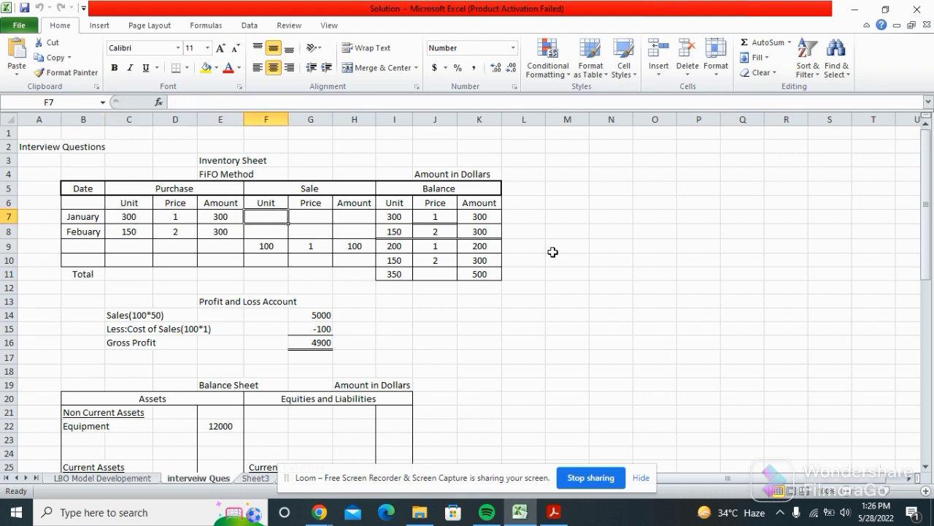
key(Left)
key(Right)
key(Left)
key(Right)
key(Left)
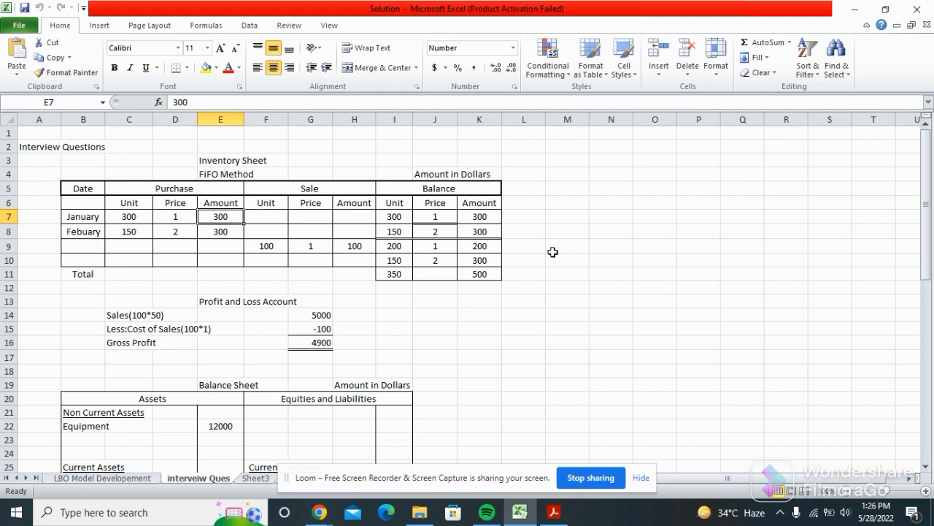
key(Right)
key(Left)
Follow the January row across the sale columns to the balance unit and price.
key(Right)
key(Right)
key(Right)
key(Right)
key(Right)
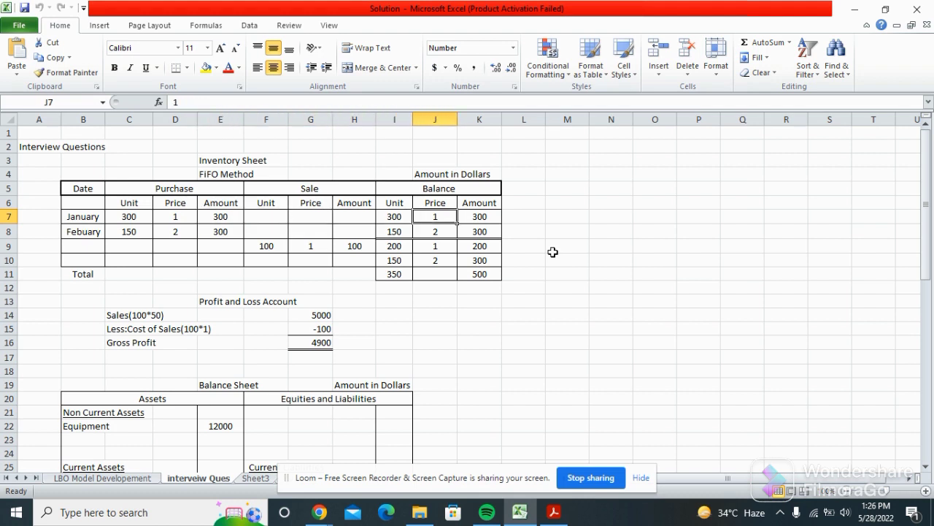
Go to the February purchase amount in cell E8.
key(Down)
key(Left)
key(Left)
key(Left)
key(Left)
key(Left)
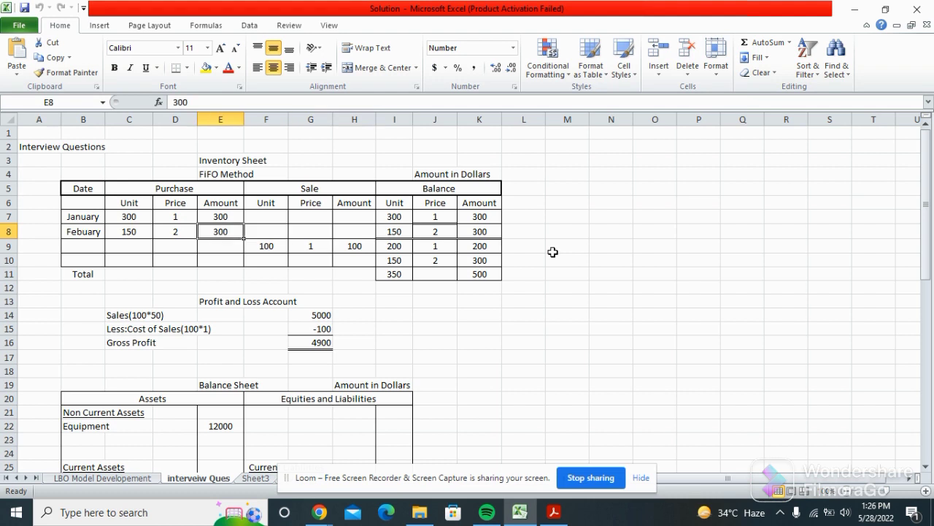
Examine the February balance's unit, price and amount in row 8.
key(Right)
key(Right)
key(Right)
key(Right)
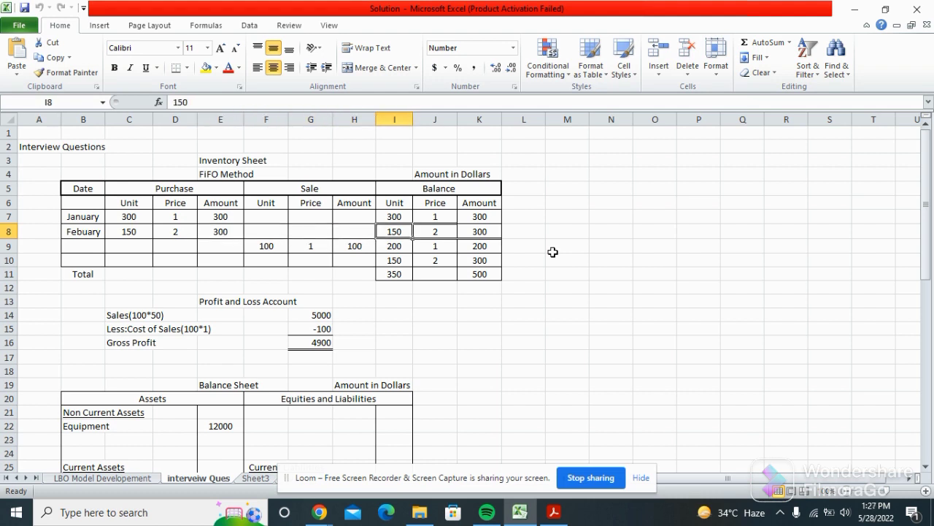
key(Right)
key(Left)
key(Right)
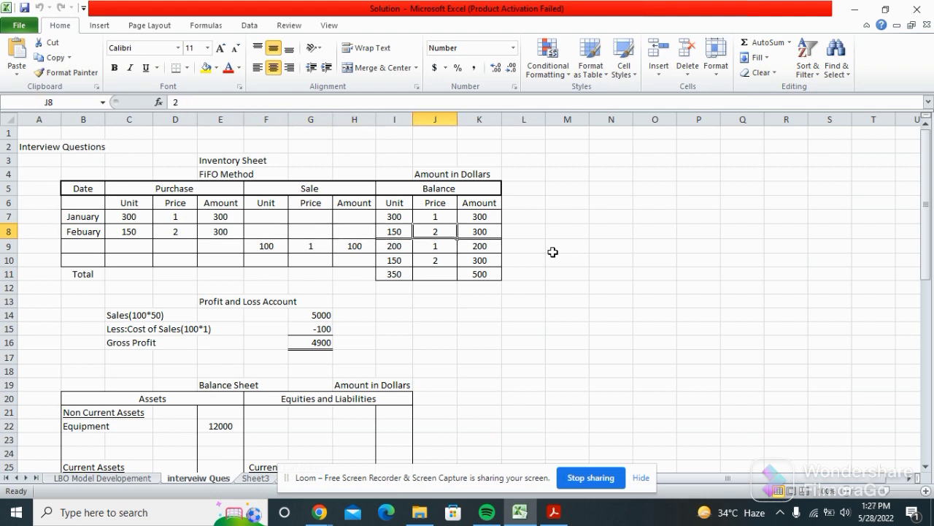
key(Right)
key(Down)
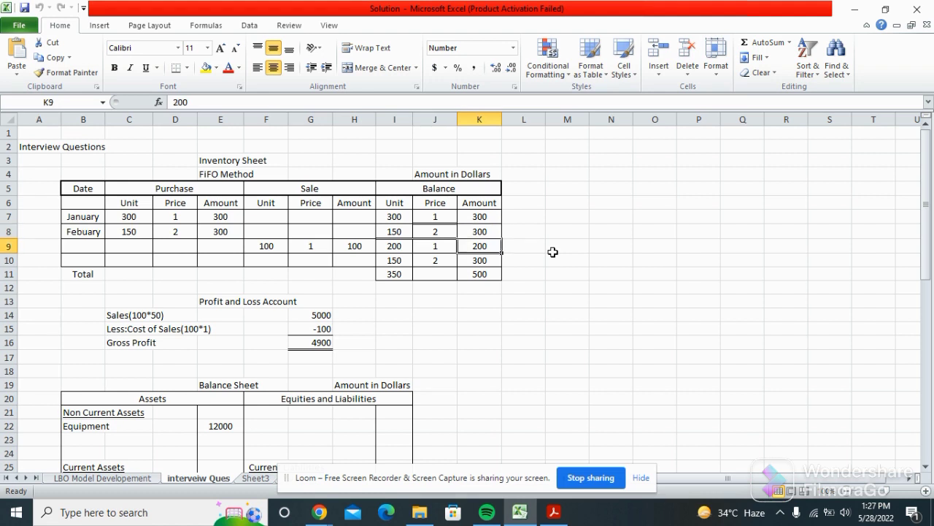
key(Left)
key(Up)
key(Right)
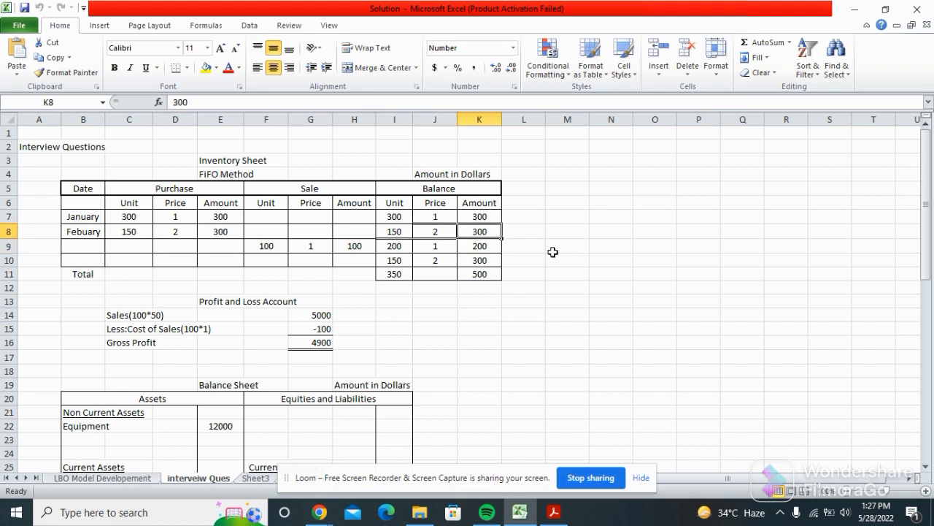
key(Right)
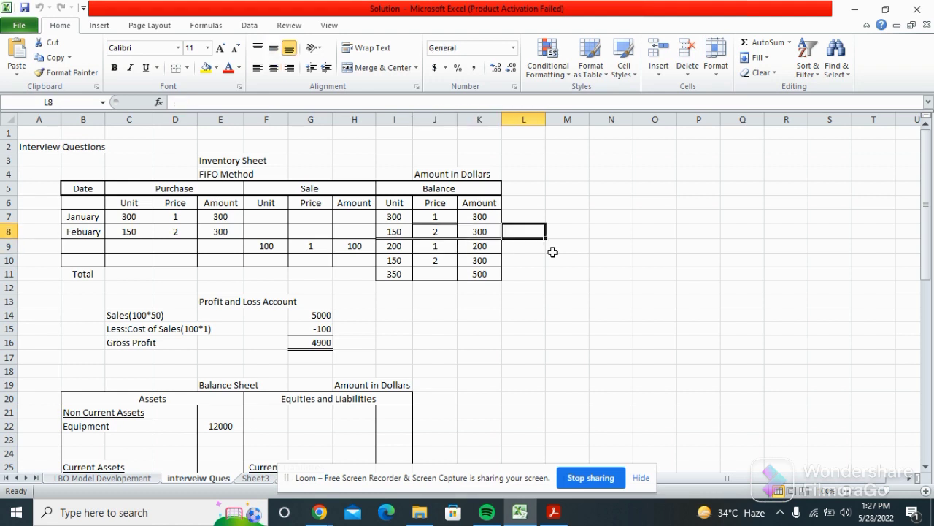
Compare the February balance cells in row 8 with the balance cells directly below in row 9.
key(Left)
key(Left)
key(Right)
key(Left)
key(Right)
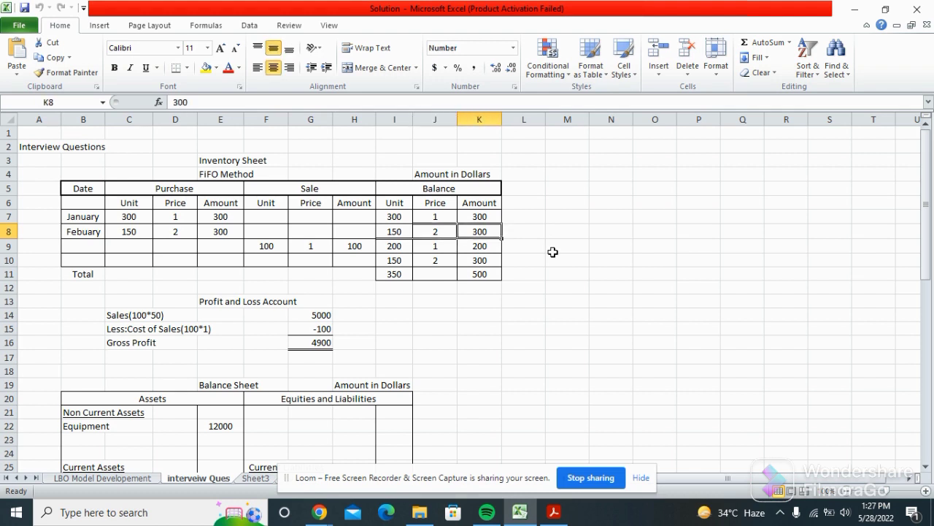
key(Left)
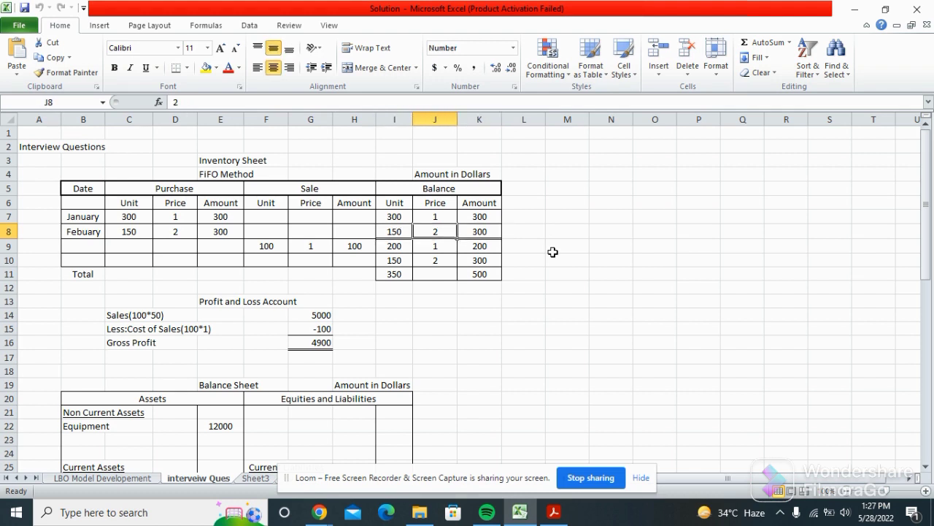
key(Right)
key(Down)
key(Left)
key(Left)
key(Up)
key(Right)
key(Down)
key(Up)
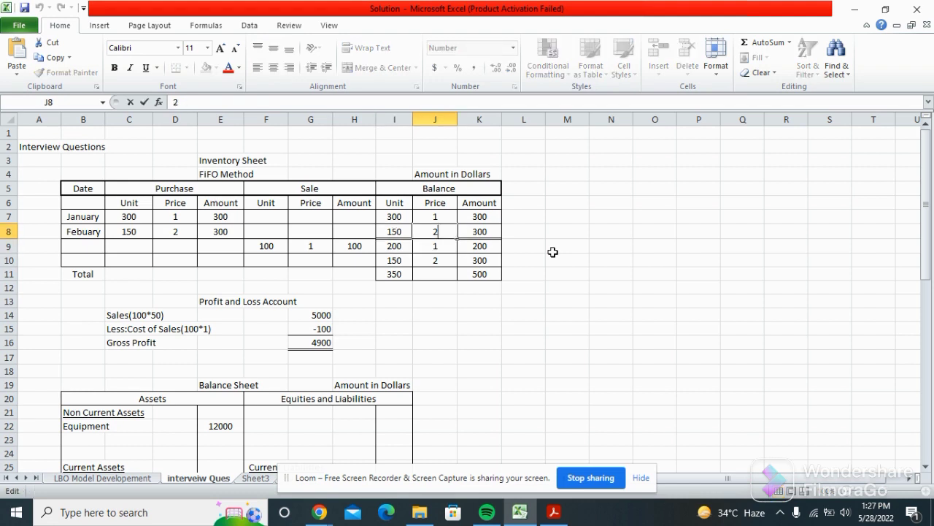
Examine the January balance's unit and price in row 7.
key(Up)
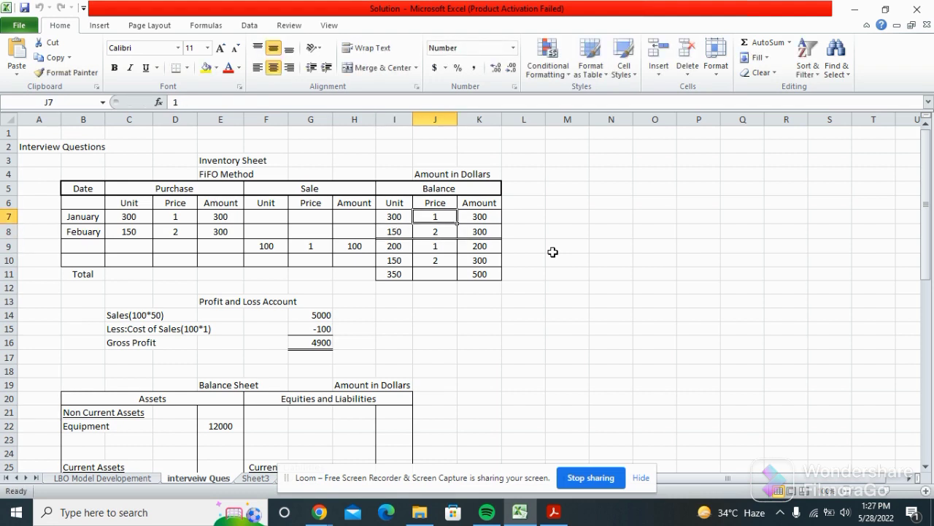
key(Down)
key(Up)
key(Left)
key(Right)
key(Left)
key(Left)
key(Right)
key(Right)
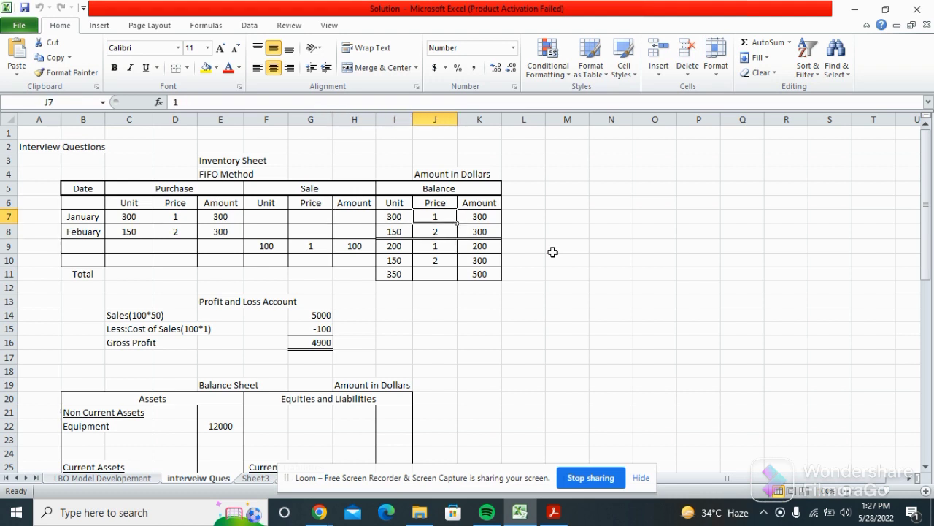
Trace the February row back to its purchase columns and across again to the balance unit in I8.
key(Down)
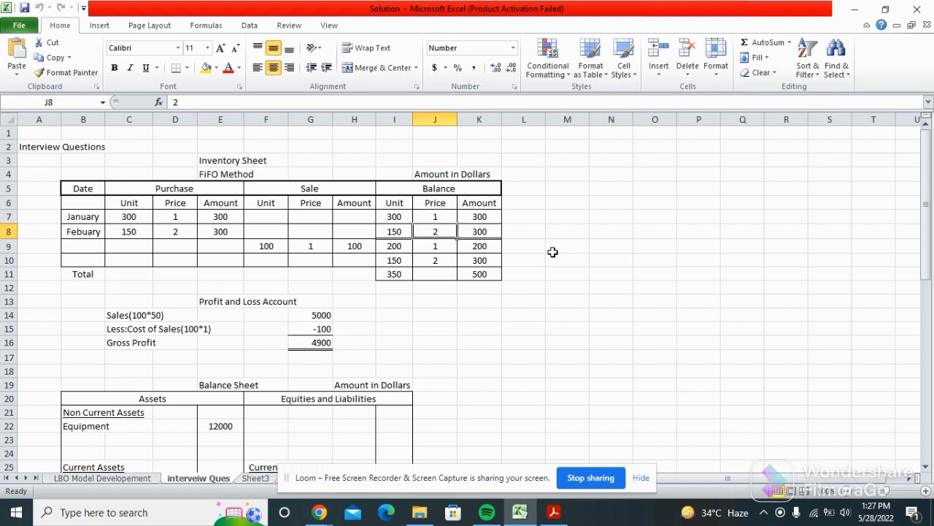
key(Left)
key(Left)
key(Left)
key(Left)
key(Left)
key(Left)
key(Right)
key(Right)
key(Right)
key(Right)
key(Right)
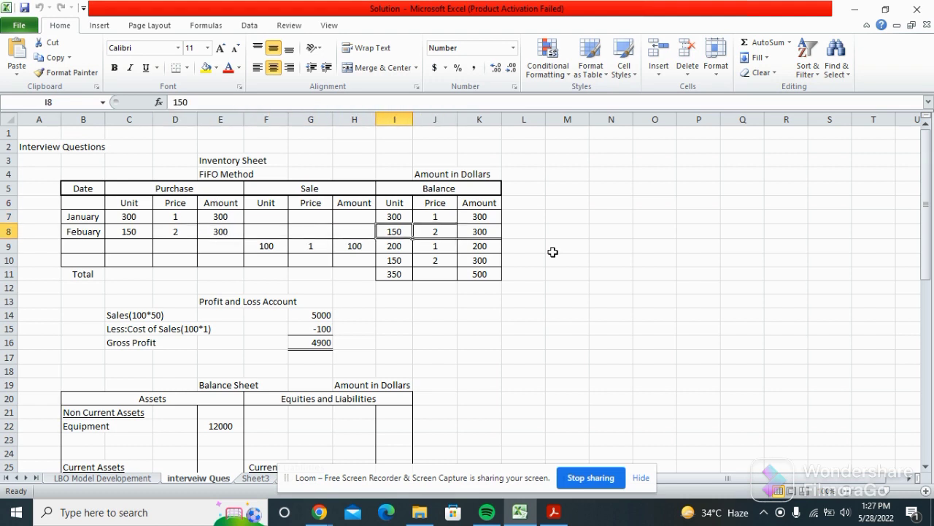
Recheck the February balance price and amount against the post-sale balance in row 9.
key(Right)
key(Down)
key(Up)
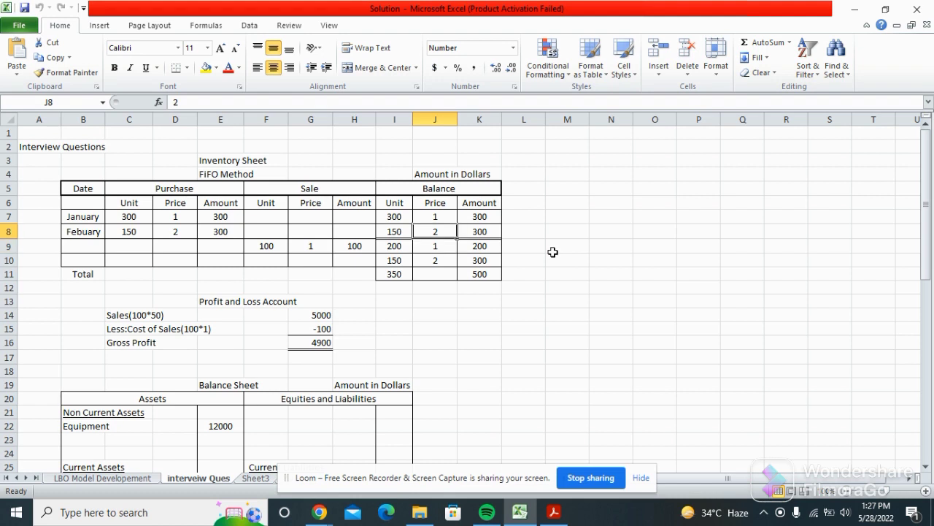
key(Right)
key(Left)
key(Right)
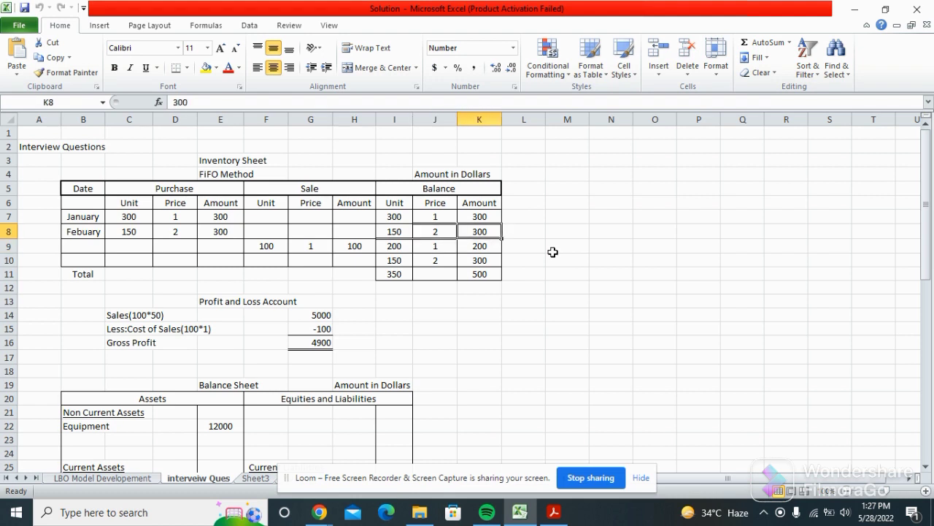
key(Down)
key(Left)
key(Up)
key(Left)
key(Right)
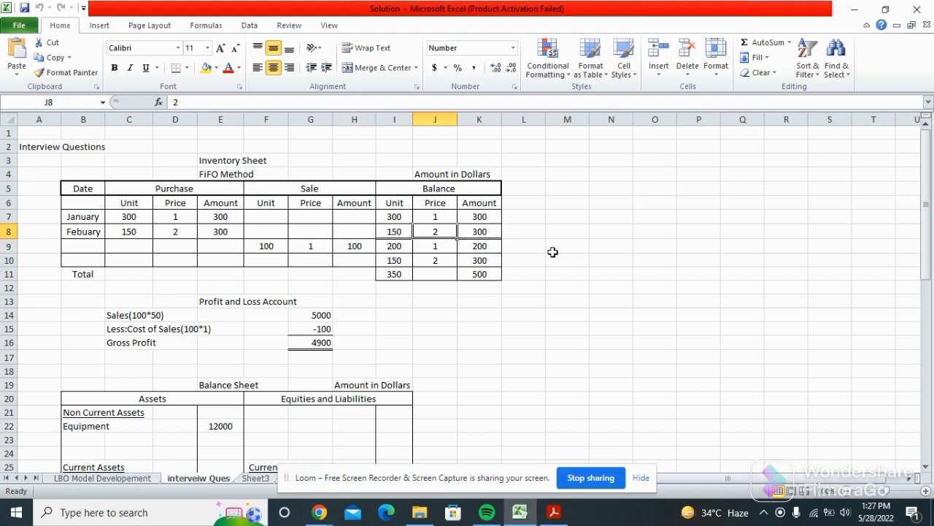
key(Down)
key(Up)
key(Right)
key(Down)
key(Left)
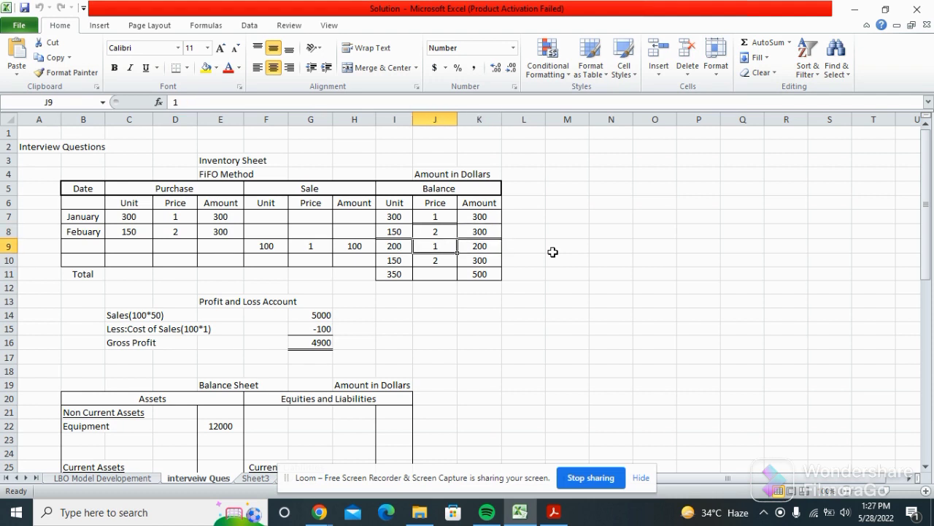
Review the sale entry in row 9, moving from the balance columns through the sale columns to the purchase price.
key(Up)
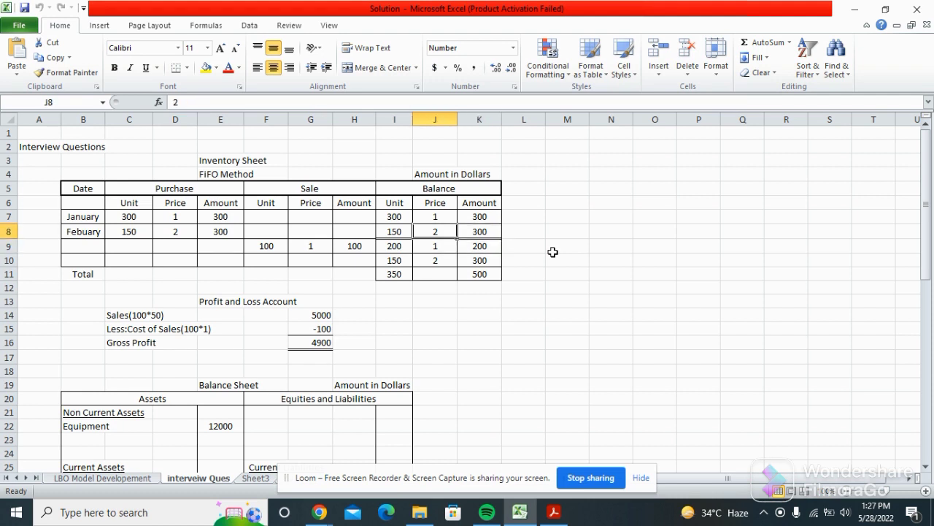
key(Left)
key(Down)
key(Down)
key(Up)
key(Left)
key(Left)
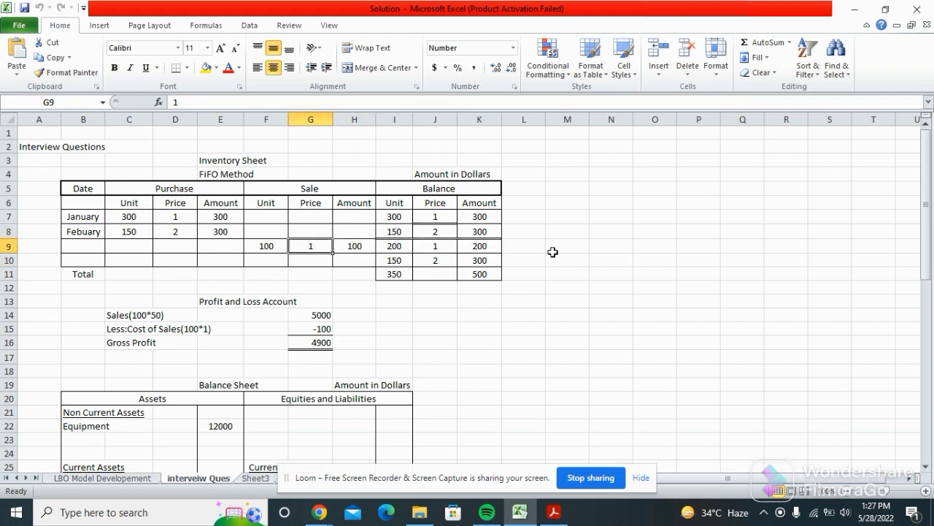
key(Left)
key(Left)
key(Left)
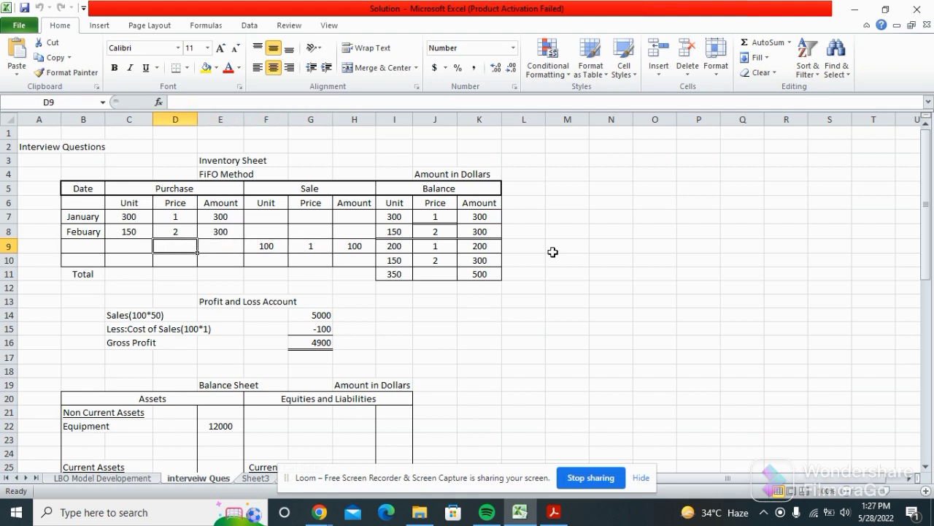
Examine the sale entry in row 9 across its unit, price and amount.
key(Down)
key(Right)
key(Right)
key(Up)
key(Right)
key(Left)
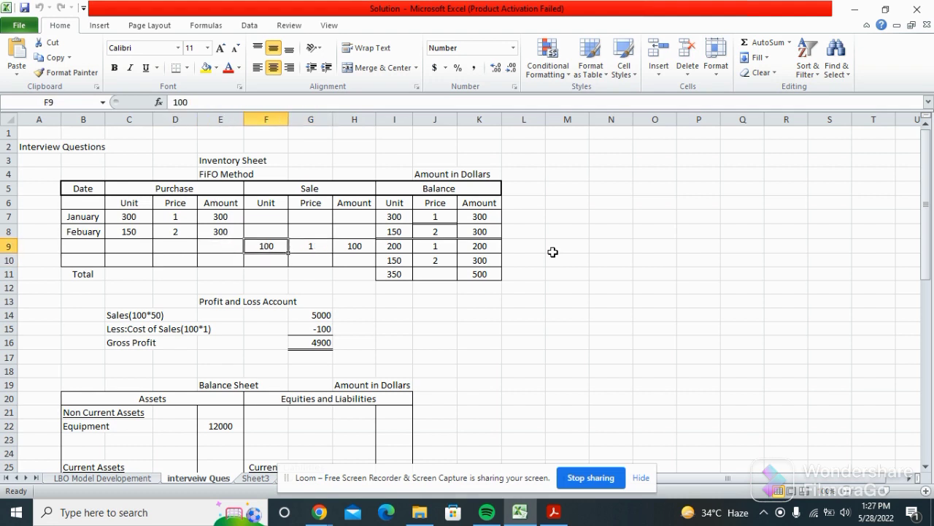
key(Right)
key(Right)
key(Left)
key(Right)
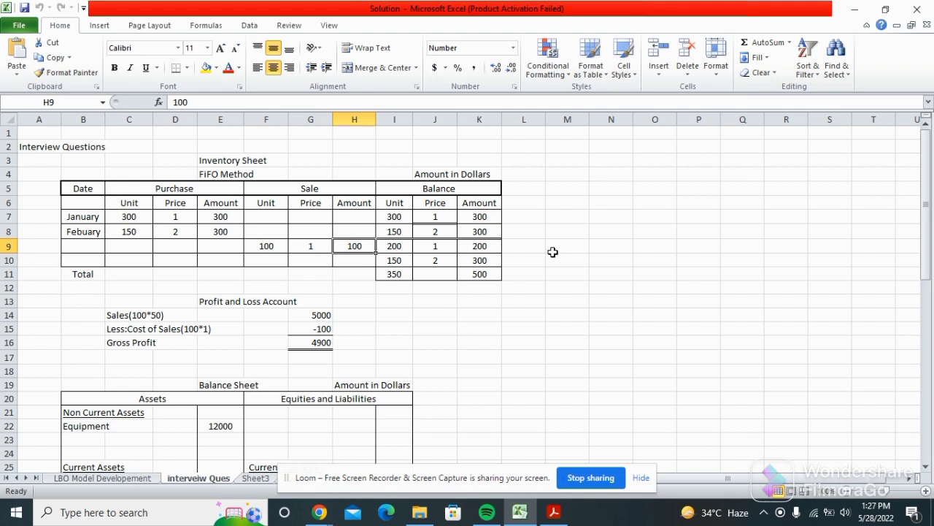
key(Left)
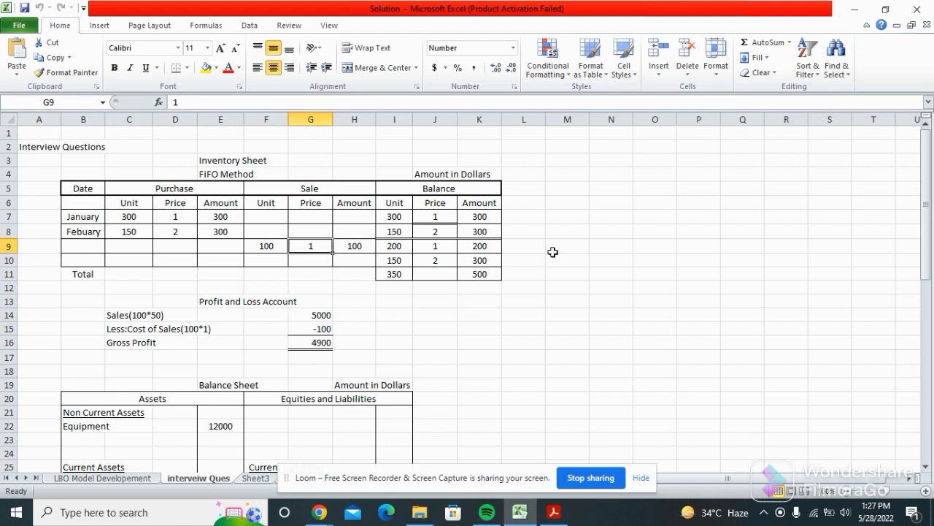
key(Right)
key(Up)
key(Up)
key(Up)
key(Up)
key(Right)
key(Right)
key(Right)
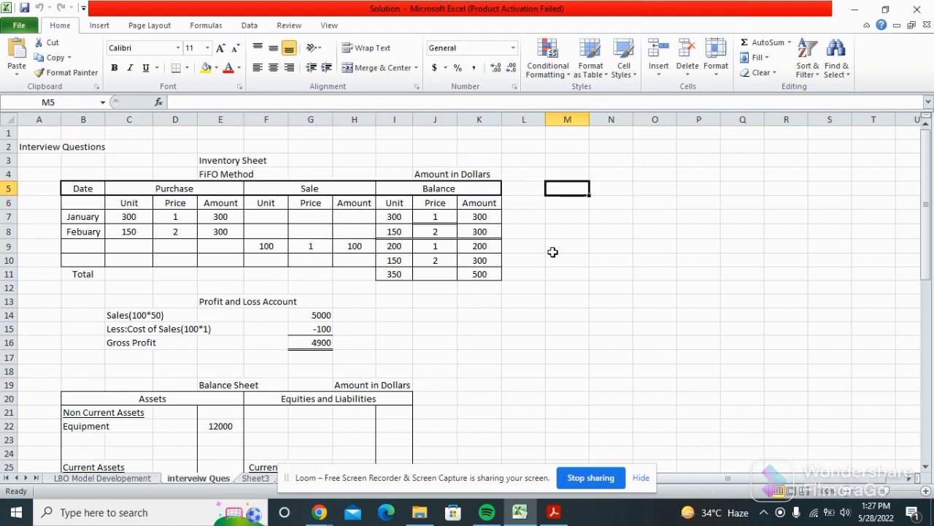
key(Right)
key(Up)
key(Up)
key(Down)
key(Down)
key(Left)
key(Left)
key(Down)
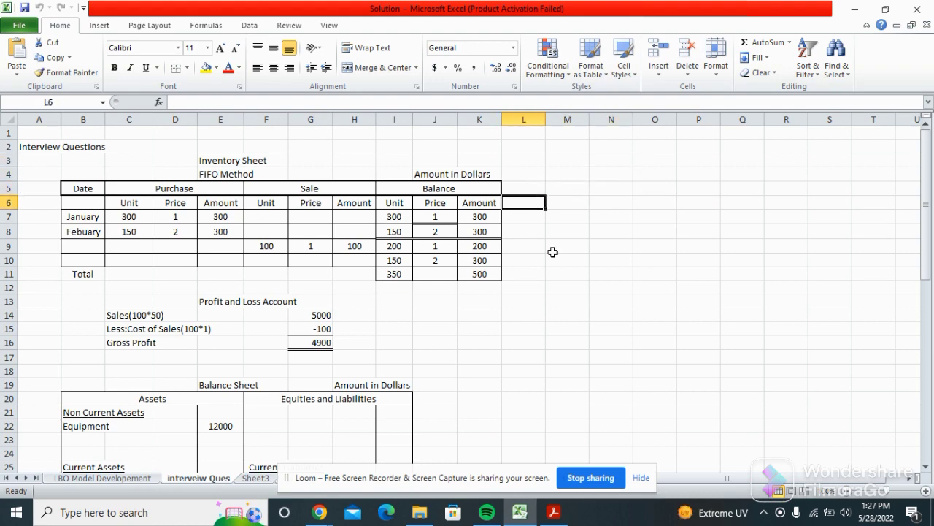
key(Down)
key(Left)
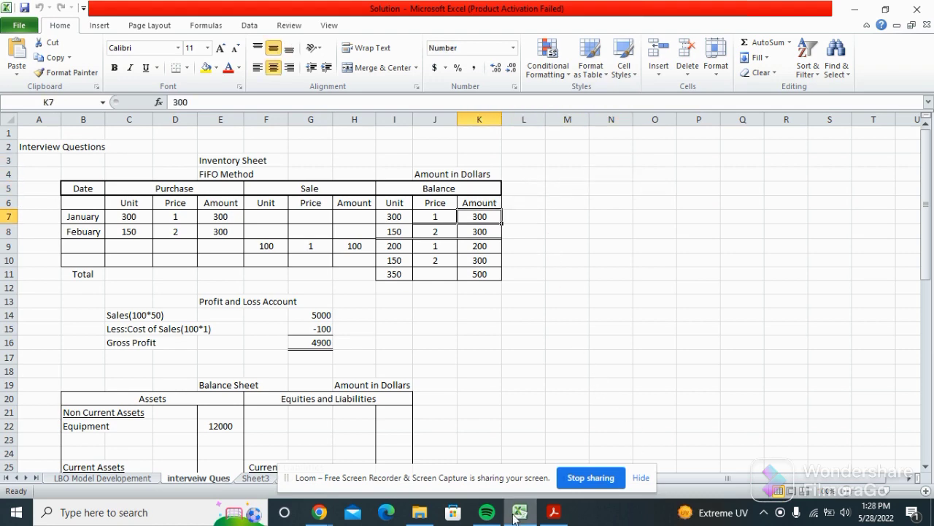
Switch to the Finance associate assessment PDF in Acrobat Reader and on to the Loom window in Chrome.
click(554, 512)
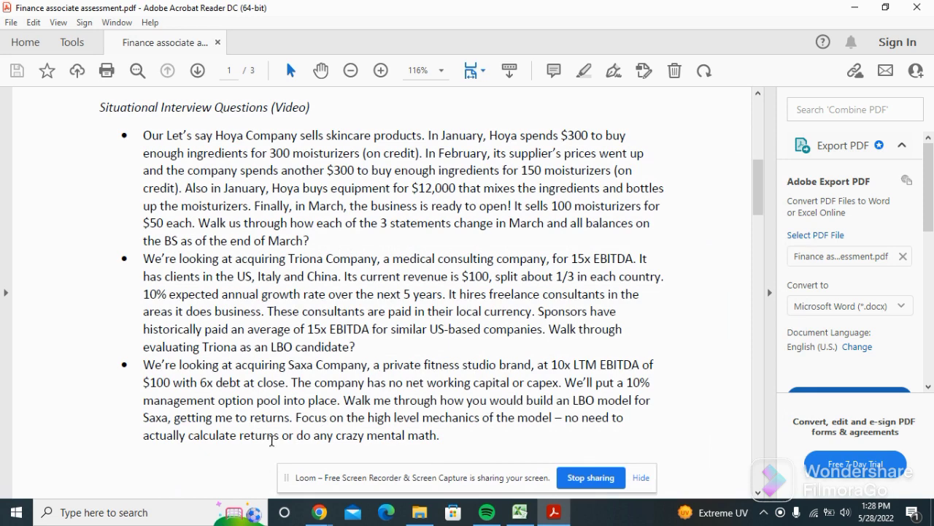
mouse_move(325, 499)
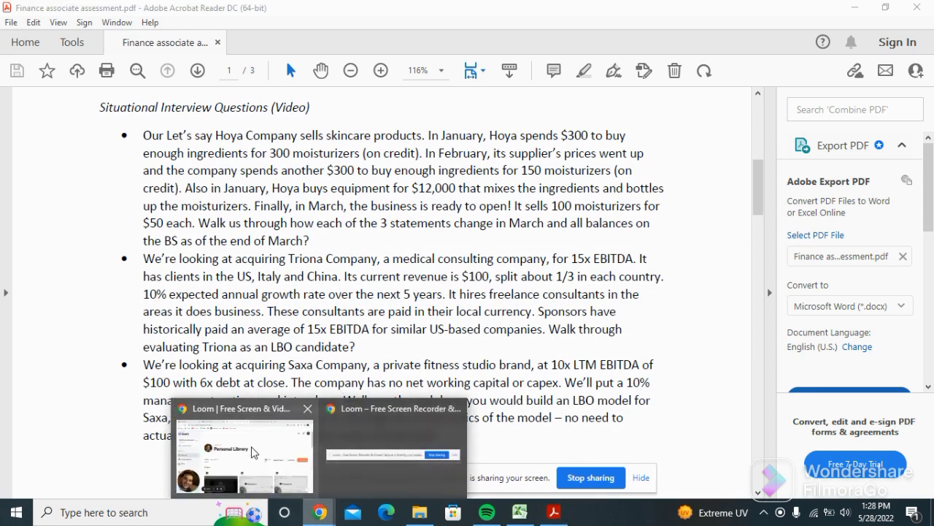
click(314, 446)
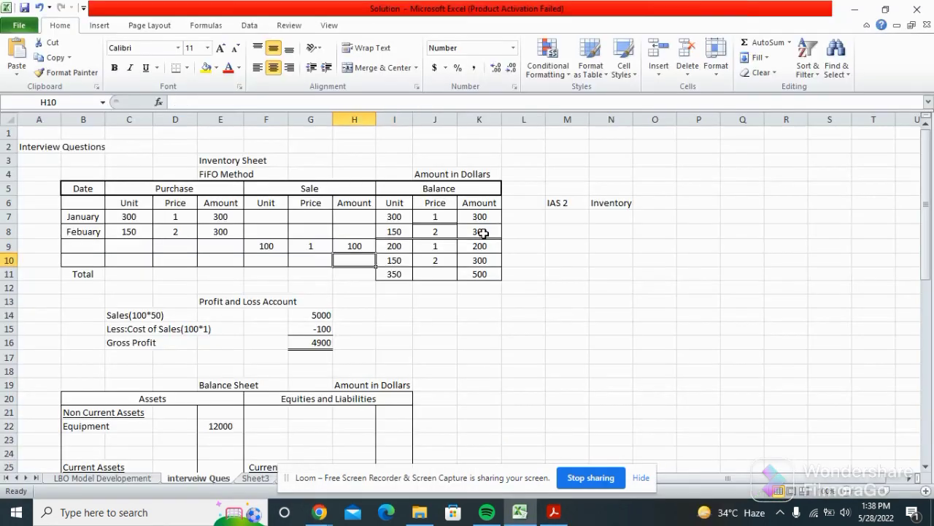
Examine the IAS 2 Inventory note in M6:N6 beside the inventory sheet.
key(Up)
key(Right)
key(Right)
key(Right)
key(Up)
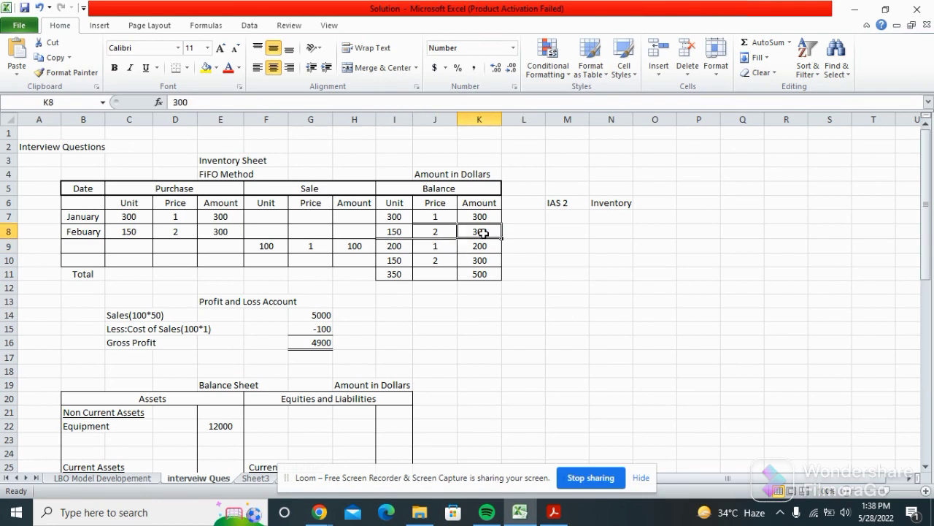
key(Right)
key(Right)
key(Up)
key(Right)
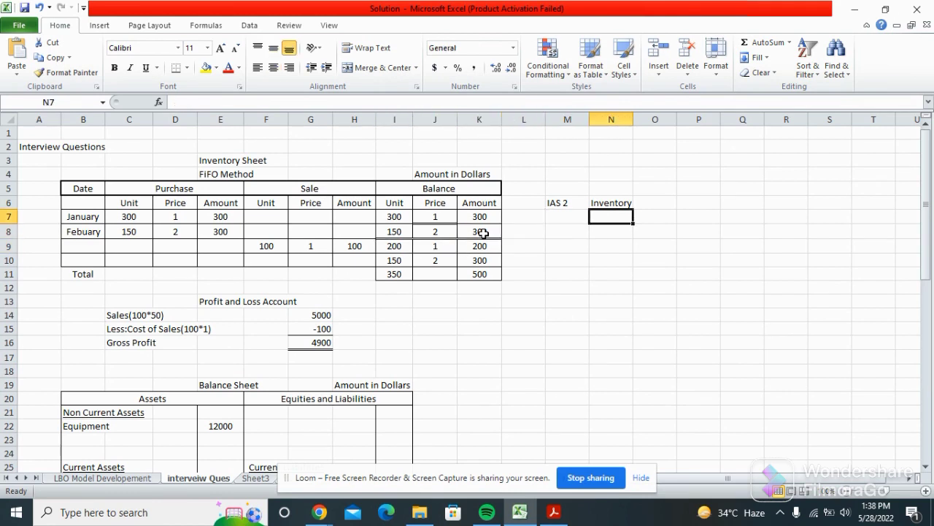
key(Down)
key(Left)
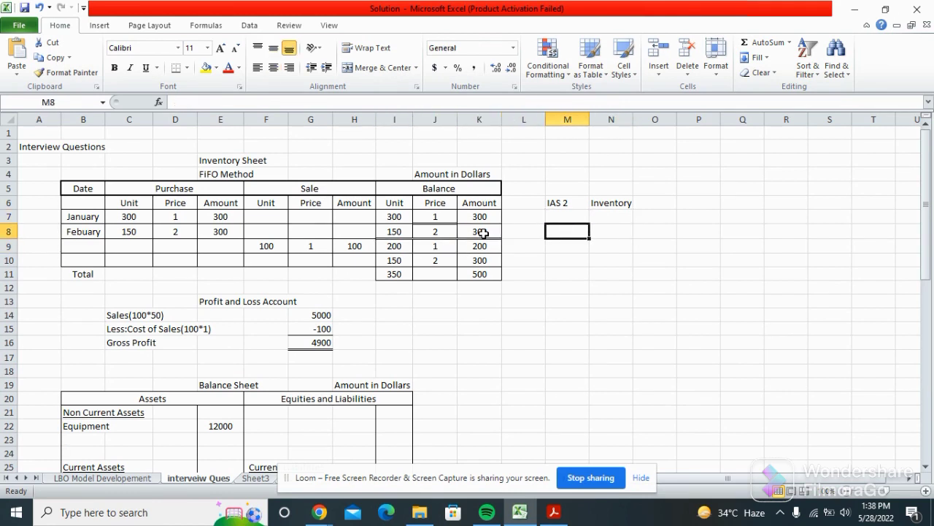
key(Up)
key(Right)
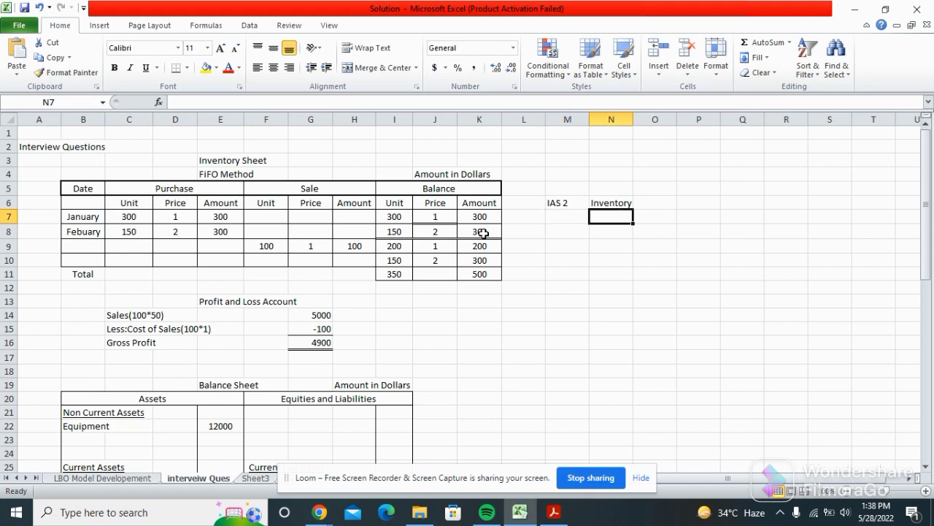
key(Down)
key(Left)
key(Up)
key(Right)
key(Down)
key(Up)
key(Down)
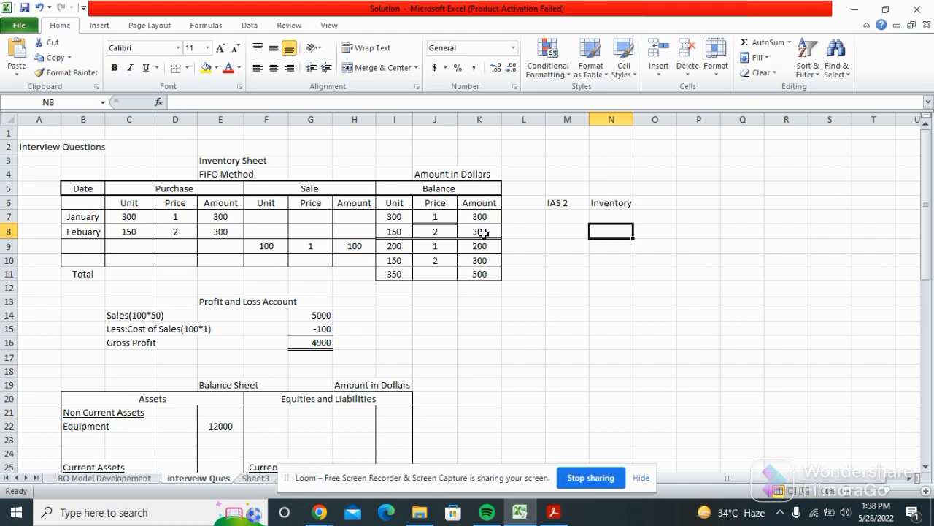
key(Left)
key(Up)
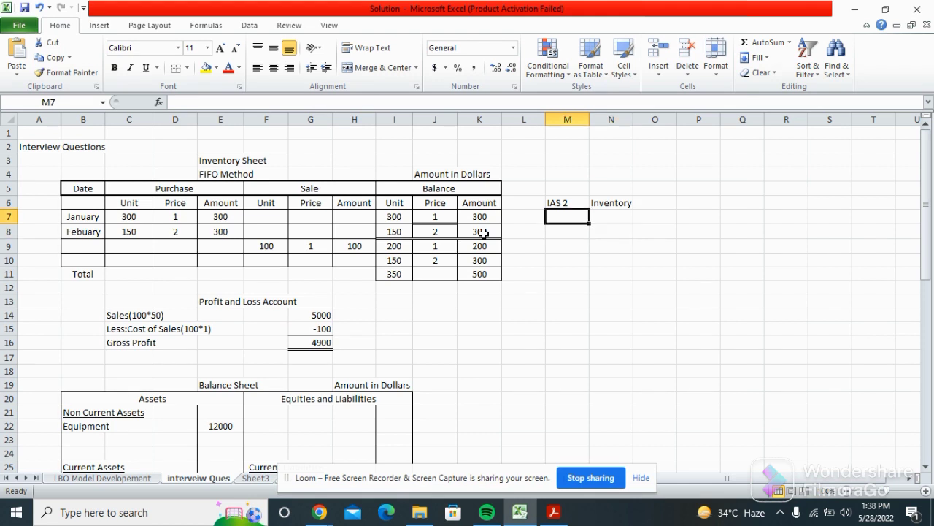
List FIFO, LIFO and WAM in cells N8 to N10 below the Inventory heading.
key(Right)
key(Down)
key(Left)
key(Right)
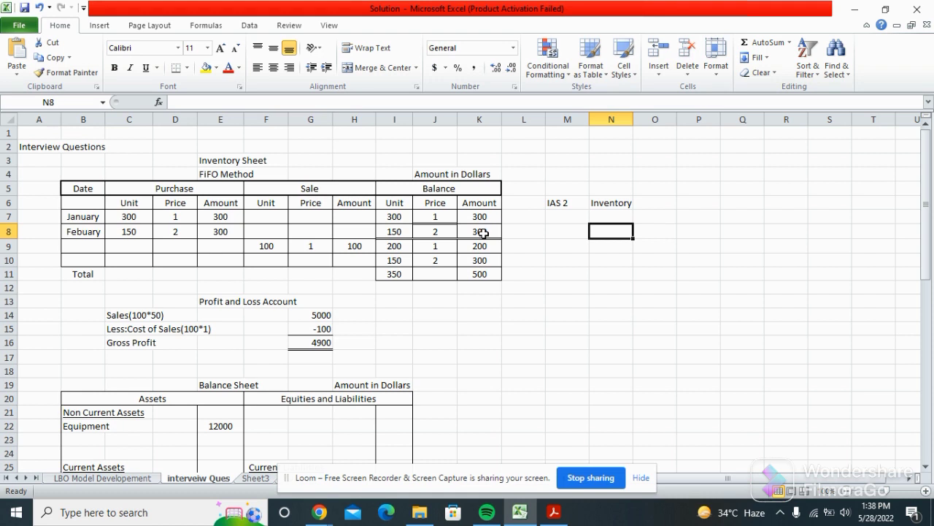
text(FIFO)
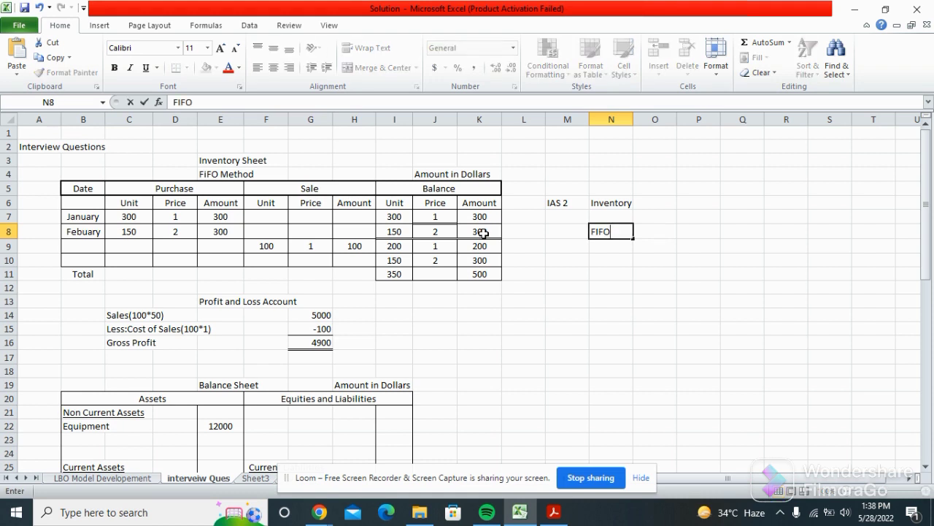
key(Return)
text(LIFO)
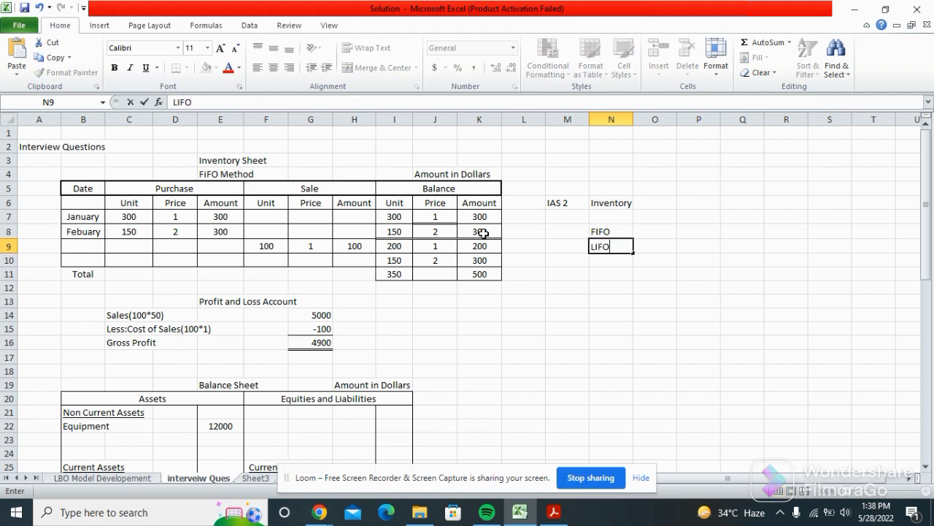
key(Return)
text(WAM)
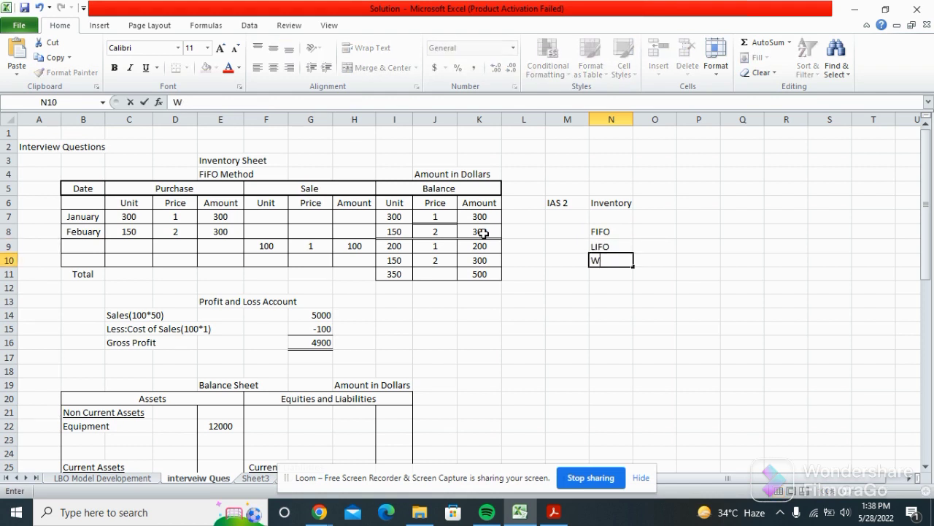
key(Return)
Review the LIFO and FIFO entries in column N and move across to the balance price in row 9.
key(Up)
key(Up)
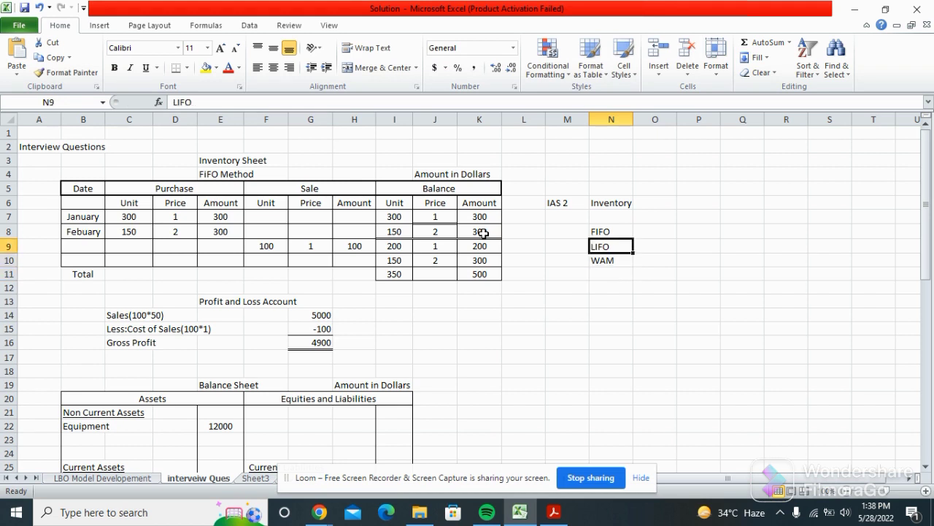
key(Up)
key(Right)
key(Left)
key(Down)
key(Left)
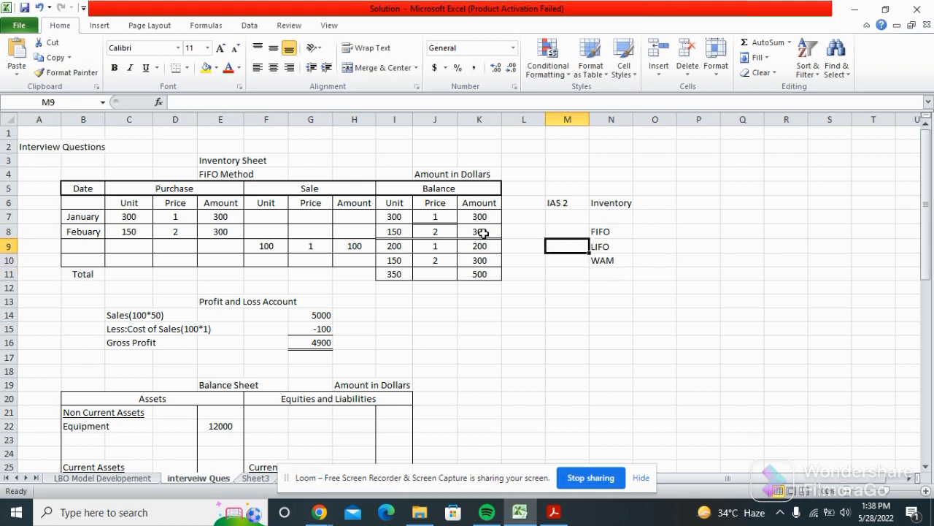
key(Left)
key(Down)
key(Up)
key(Left)
key(Up)
key(Left)
key(Down)
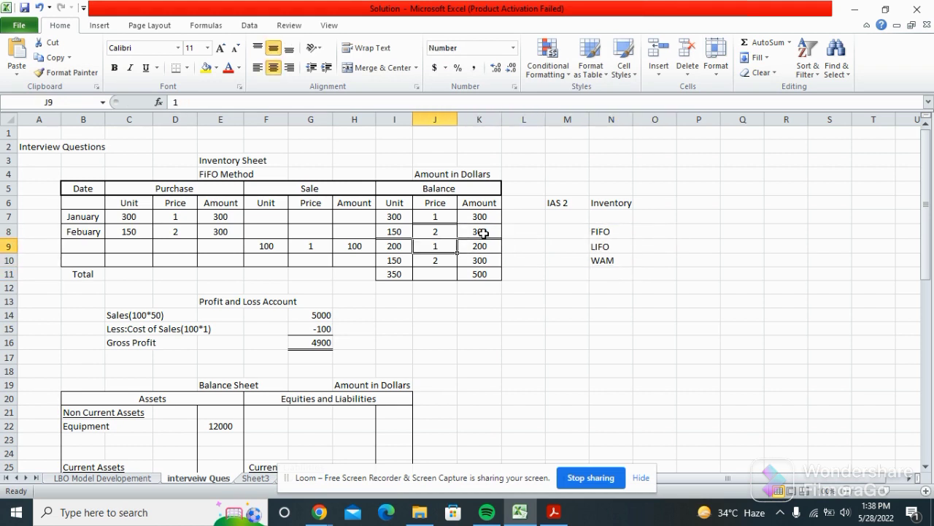
Go from the sale amount in row 9 across to the FIFO entry in N8 and review it.
key(Left)
key(Left)
key(Right)
key(Right)
key(Right)
key(Right)
key(Right)
key(Right)
key(Up)
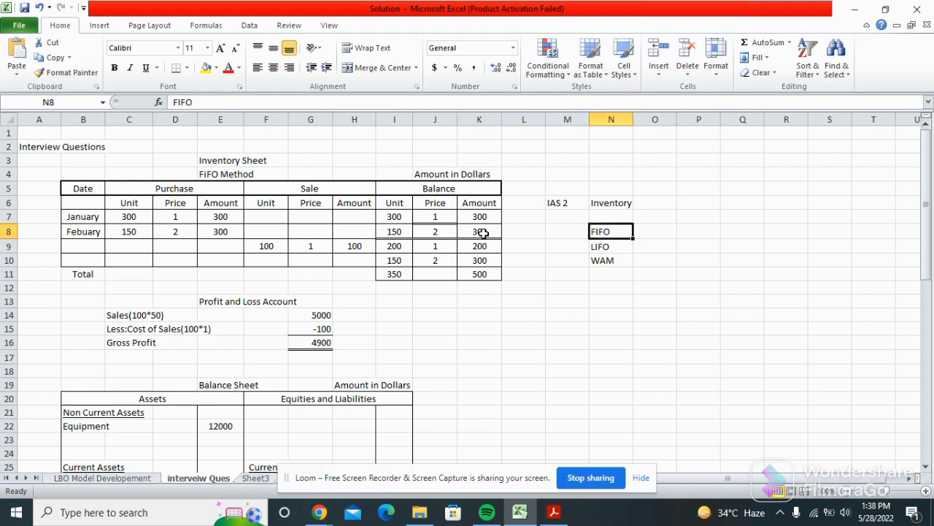
key(Right)
key(Left)
key(Right)
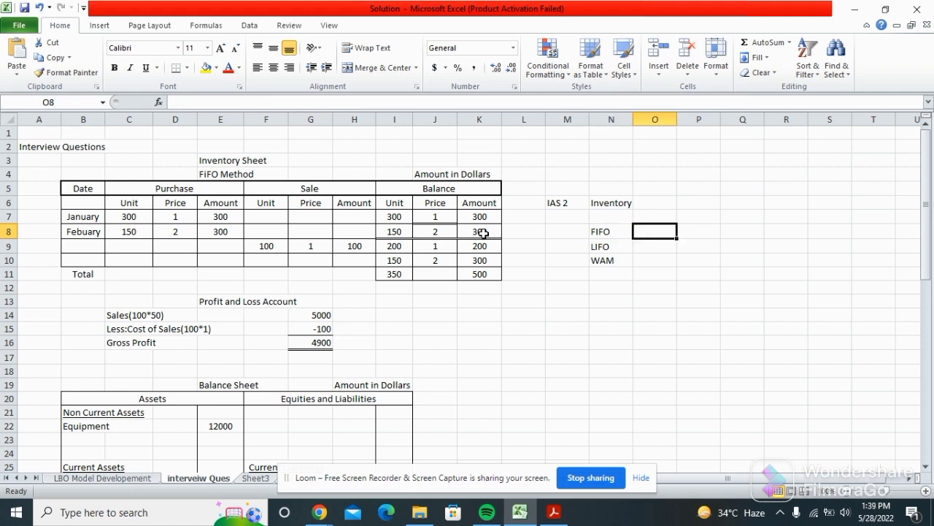
key(Left)
key(Left)
key(Right)
key(Right)
Return to the balance columns and compare the January unit and price in row 7 with the February price.
key(Left)
key(Left)
key(Left)
key(Left)
key(Left)
key(Left)
key(Left)
key(Left)
key(Right)
key(Right)
key(Up)
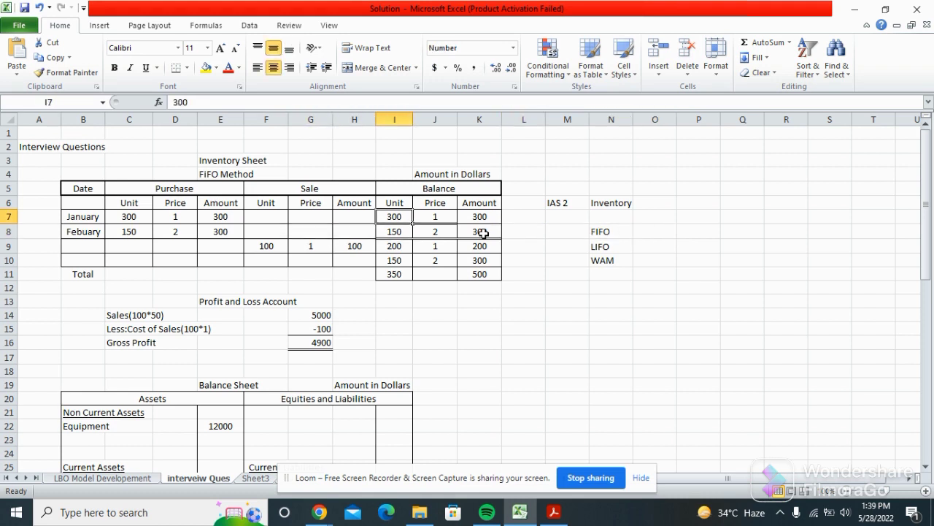
key(Right)
key(Left)
key(Right)
key(Left)
key(Right)
key(Left)
key(Right)
key(Right)
key(Left)
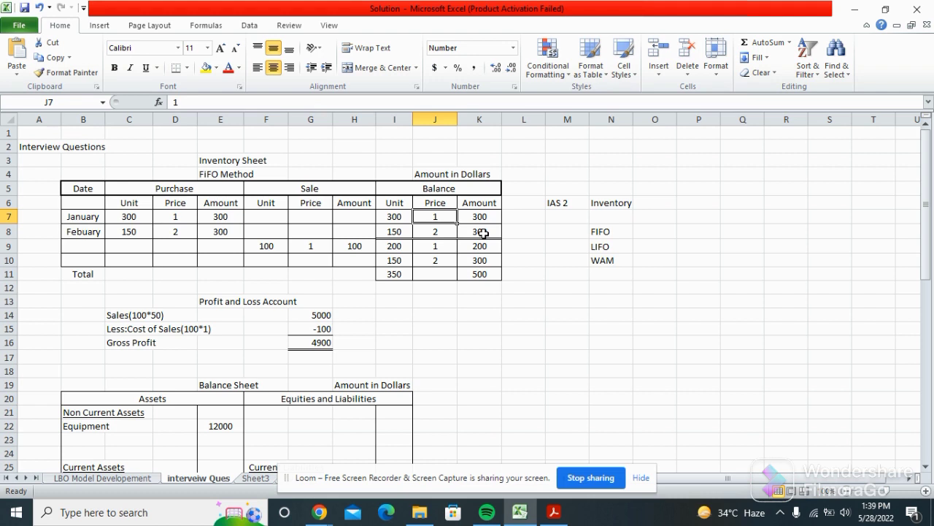
key(Down)
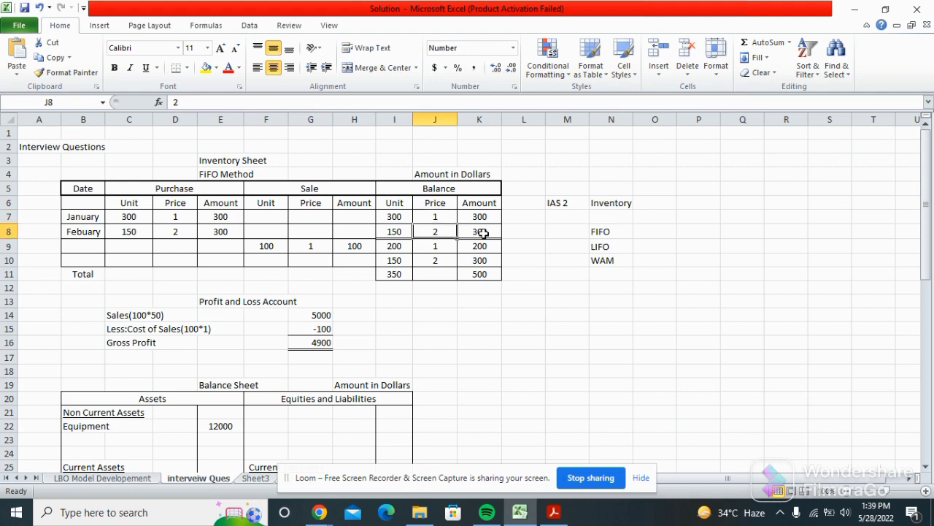
Trace the sale price in G9 up to the January row and back to the sale amount in H9.
key(Left)
key(Down)
key(Left)
key(Down)
key(Left)
key(Up)
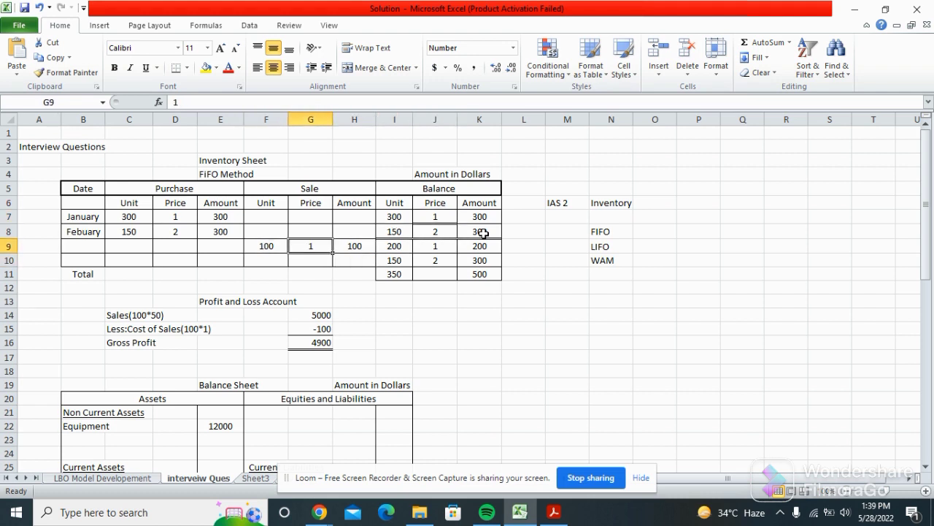
key(Up)
key(Up)
key(Down)
key(Down)
key(Right)
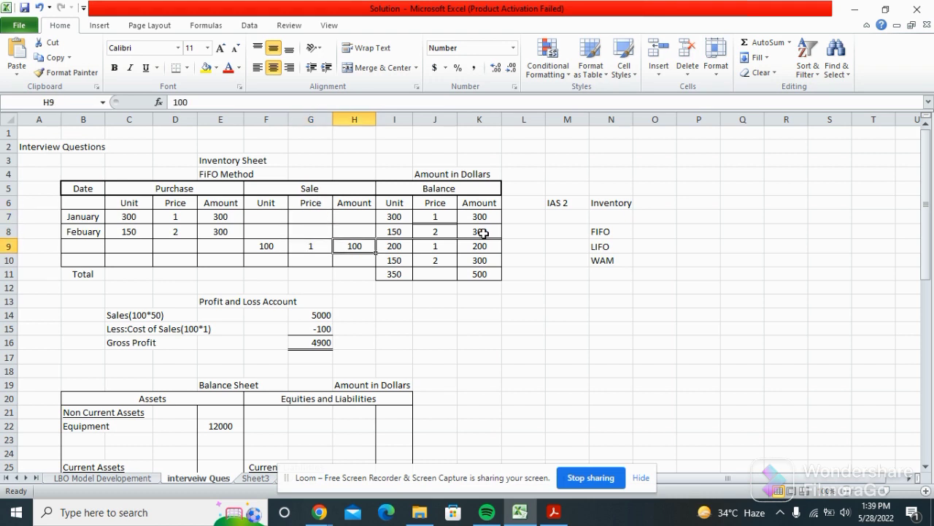
Recheck the sale unit, price and amount in row 9.
key(Left)
key(Left)
key(Right)
key(Right)
key(Left)
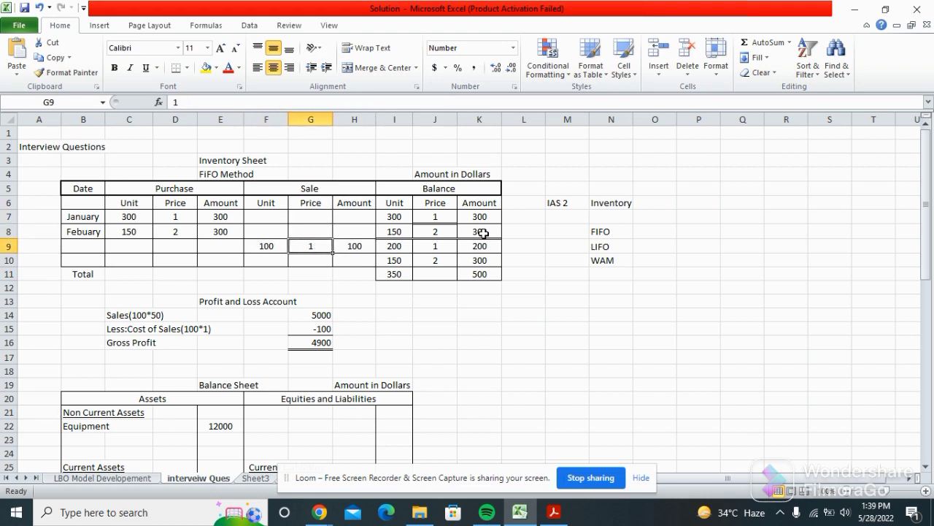
key(Right)
key(Left)
key(Left)
key(Right)
Check the sale price in G9 against its column heading and compare it with the sale unit in F9.
key(Up)
key(Up)
key(Up)
key(Down)
key(Down)
key(Down)
key(Left)
key(Right)
key(Left)
key(Right)
key(Left)
key(Right)
key(Left)
key(Right)
key(Left)
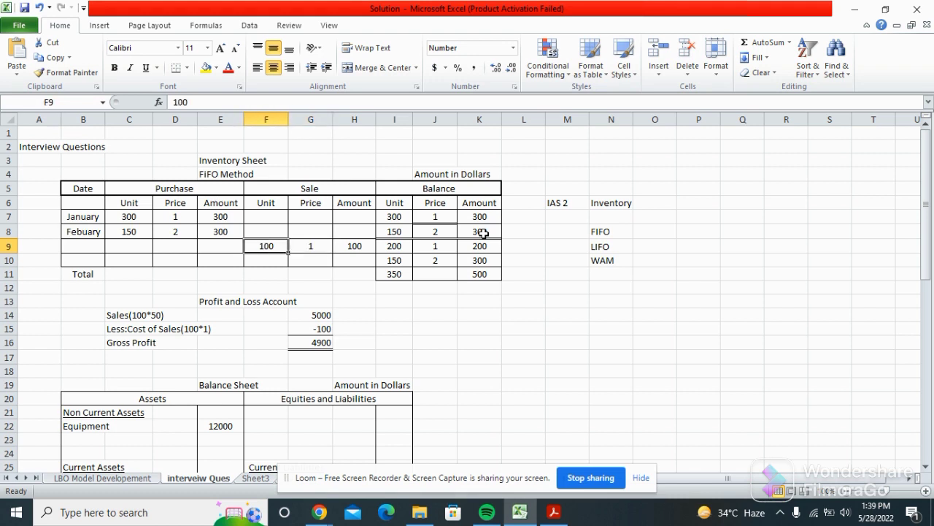
Follow the row 9 sale across to the balance unit in I9 and down to the balance unit in I10.
key(Right)
key(Right)
key(Right)
key(Left)
key(Left)
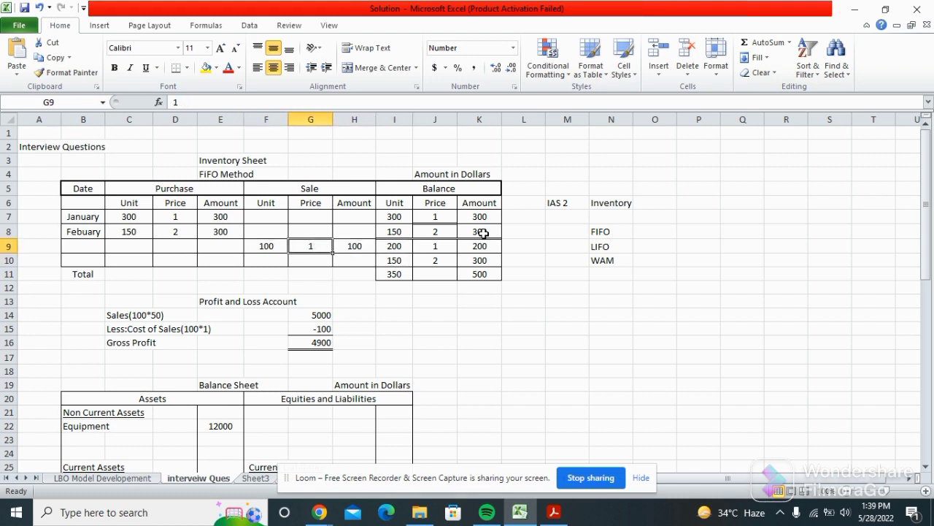
key(Right)
key(Right)
key(shift+Right)
key(Down)
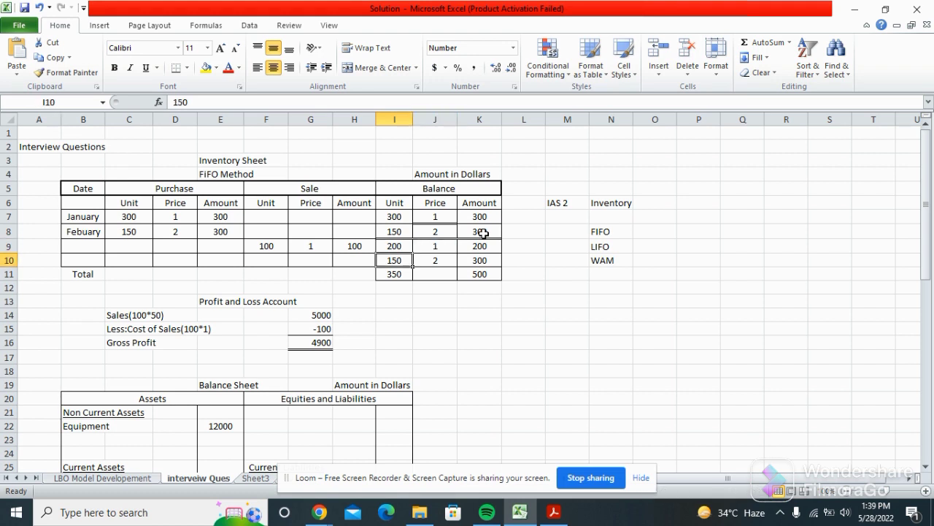
Compare the balance units in I7, I8 and I9, and read across row 9 to the balance amount in K9.
key(Up)
key(Up)
key(Up)
key(Down)
key(Down)
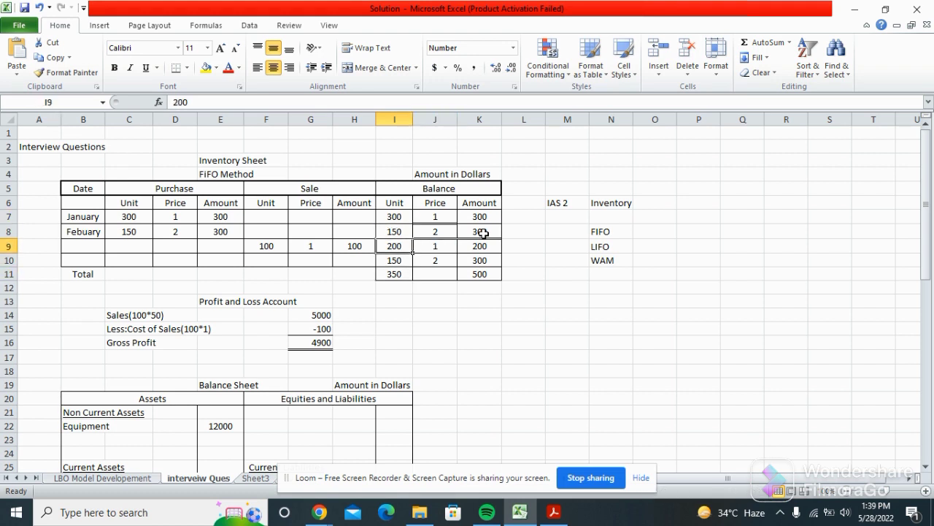
key(Right)
key(Left)
key(Right)
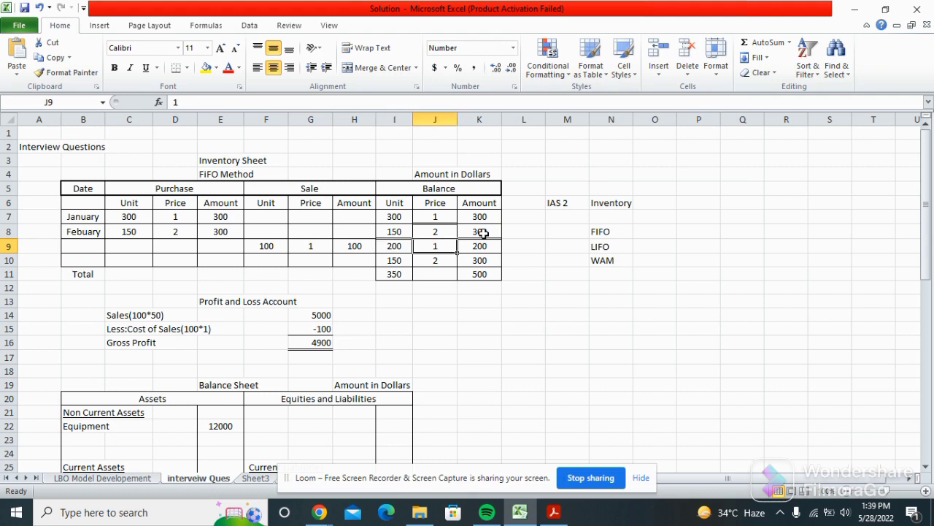
key(Right)
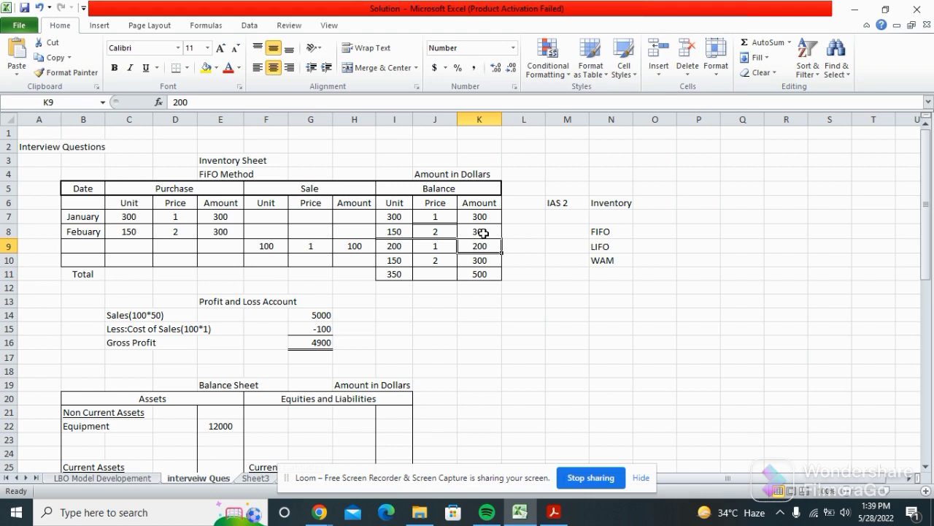
Check the balance amount, price and unit in row 10.
key(Down)
key(Left)
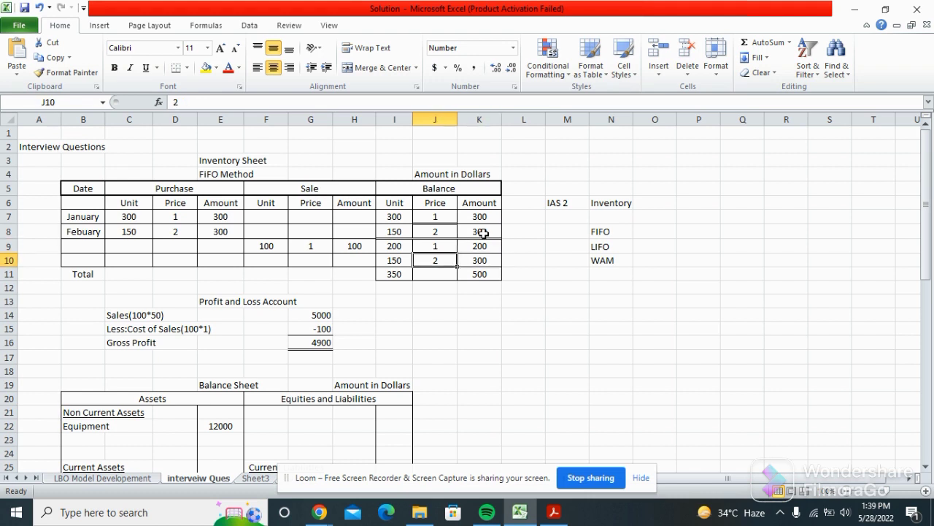
key(Left)
key(Right)
key(Left)
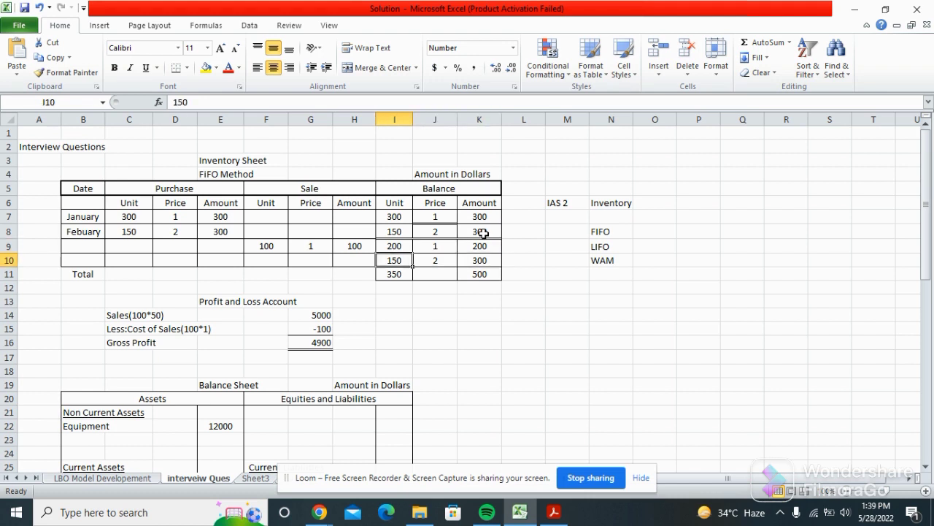
Compare the February balance unit and price in row 8 with the balance unit and price in row 9.
key(Up)
key(Up)
key(Right)
key(Down)
key(Left)
key(Up)
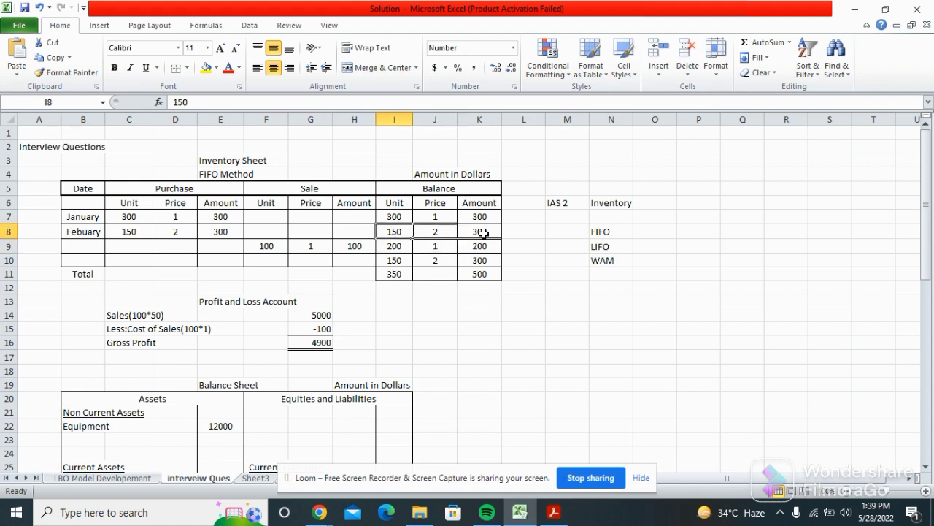
Follow the balance price from J8 down to J10 and check it against the balance amount in K10.
key(Right)
key(Down)
key(Down)
key(Right)
key(Left)
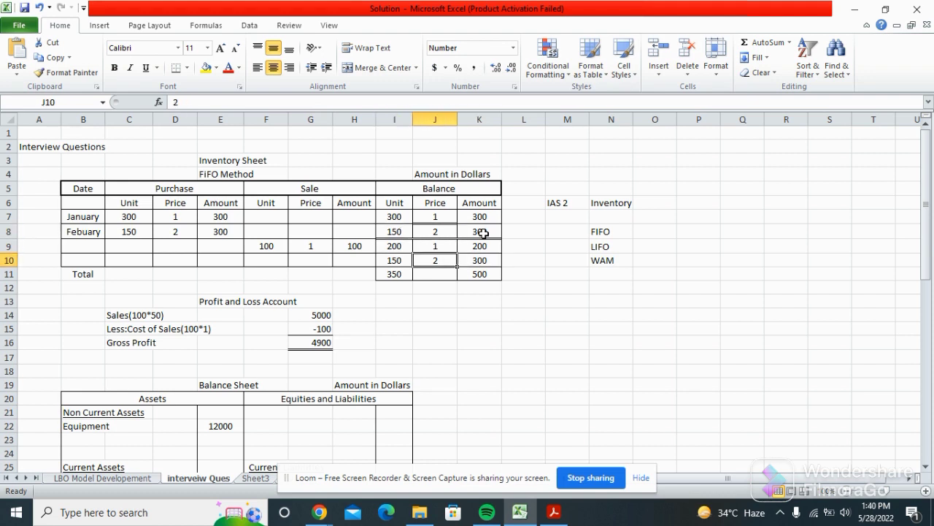
key(Right)
key(Left)
key(Right)
key(Left)
key(Right)
key(Left)
key(Right)
Select the balance amounts in K9:K10 and go to their total in K11.
key(Up)
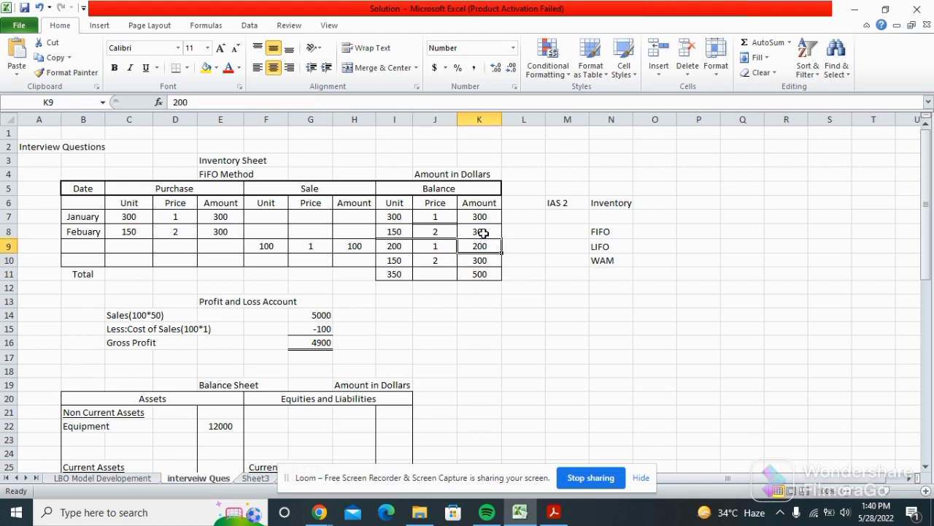
key(shift+Down)
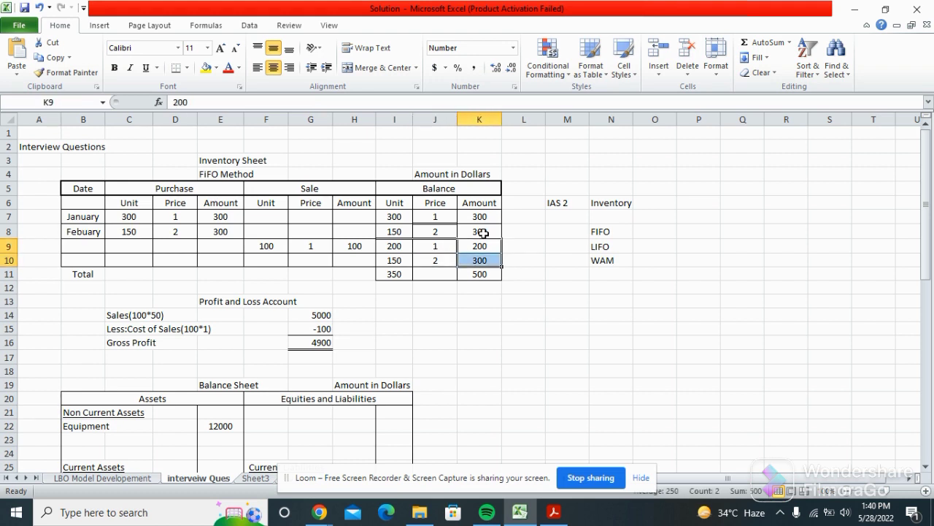
key(Down)
key(Down)
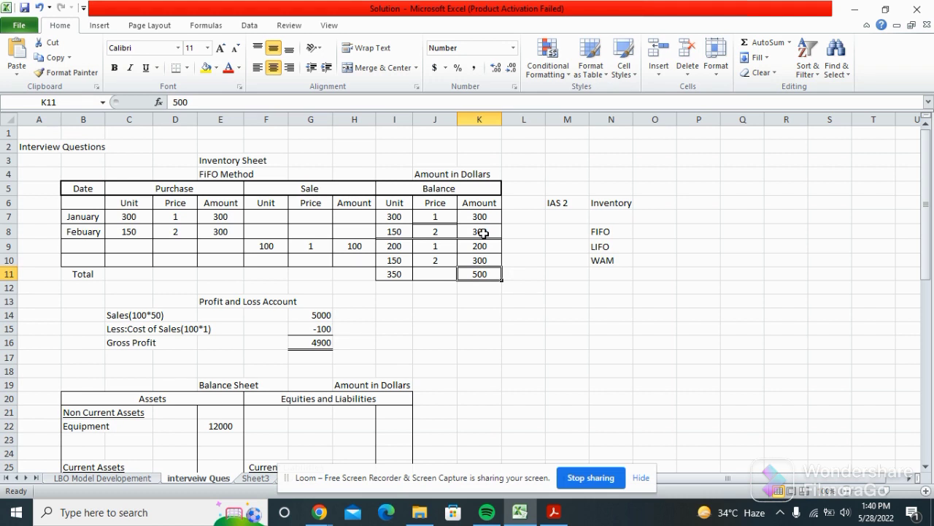
Move from the balance total down to the sales amount in G14 of the Profit and Loss Account.
key(Down)
key(Down)
key(Left)
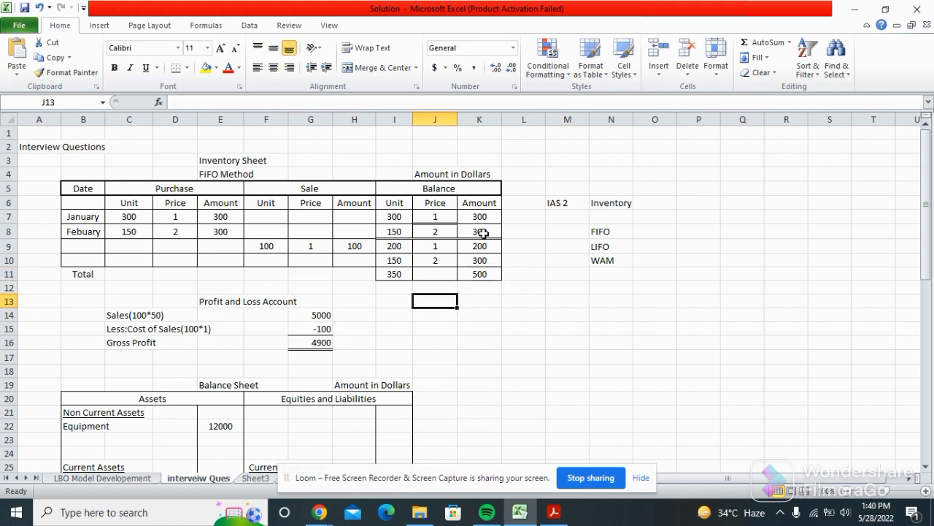
key(Left)
key(Left)
key(Left)
key(Down)
key(Right)
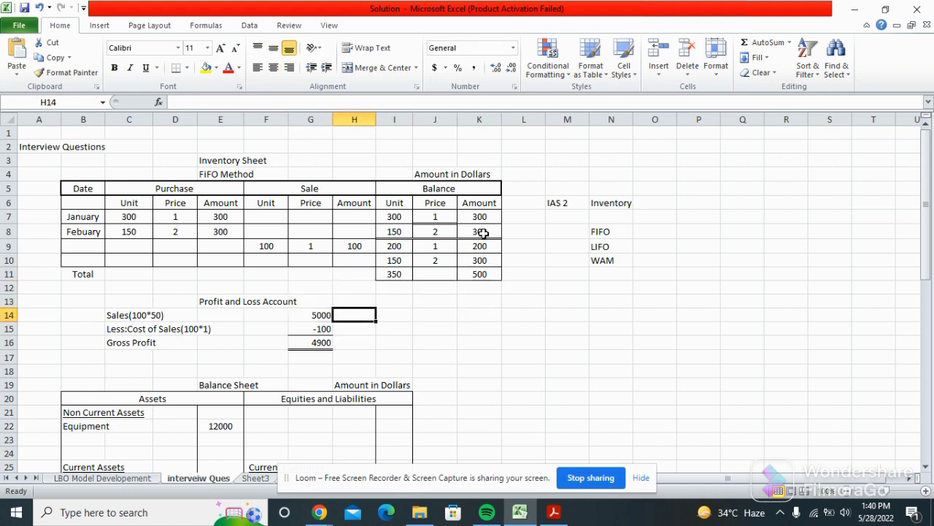
Return to the balance total in K11 and trace the total row back to the sale price and unit in row 9.
key(Up)
key(Right)
key(Right)
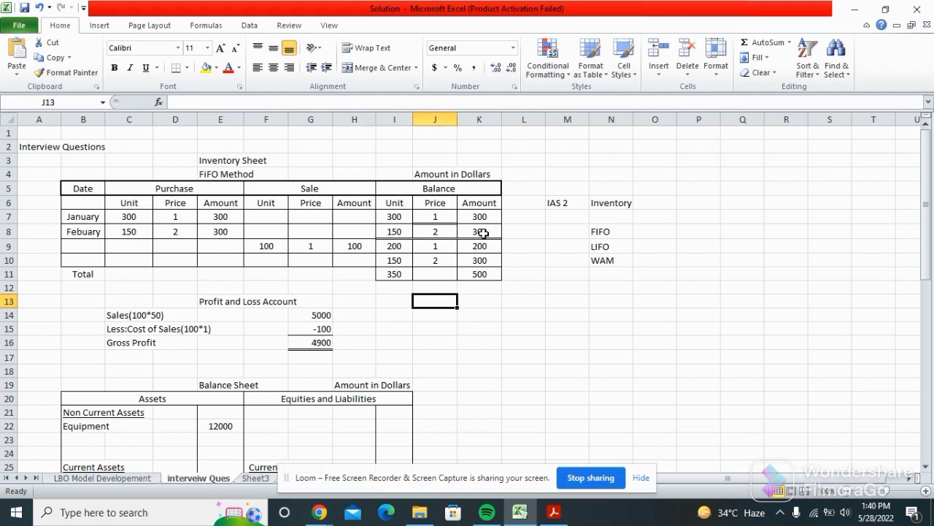
key(Right)
key(Up)
key(Up)
key(Left)
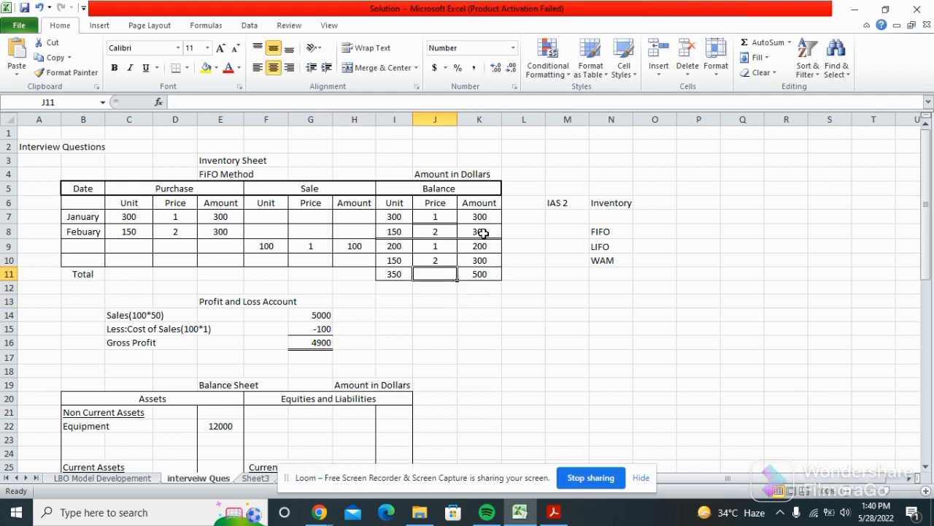
key(Left)
key(Left)
key(Left)
key(Up)
key(Up)
key(Left)
Look down to the Equities and Liabilities section of the Balance Sheet and return to the Profit and Loss Account title in E13.
key(Down)
key(Down)
key(Down)
key(Down)
key(Down)
key(Down)
key(Down)
key(Down)
key(Down)
key(Down)
key(Down)
key(Down)
key(Down)
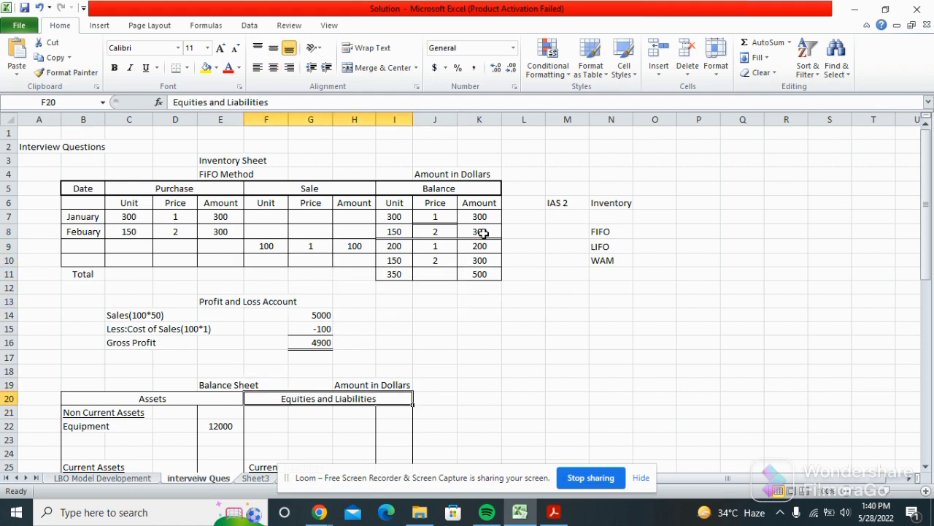
key(Up)
key(Up)
key(Up)
key(Up)
key(Up)
key(Up)
key(Up)
key(Up)
key(Up)
key(Left)
key(Down)
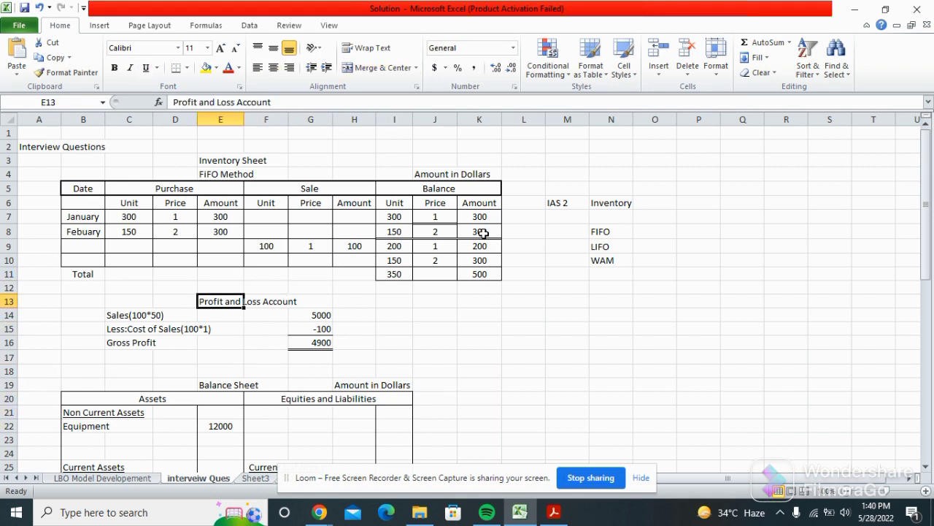
Review the Sales, Cost of Sales and Gross Profit labels in C14:C16.
key(Down)
key(Left)
key(Left)
key(Down)
key(Down)
key(Up)
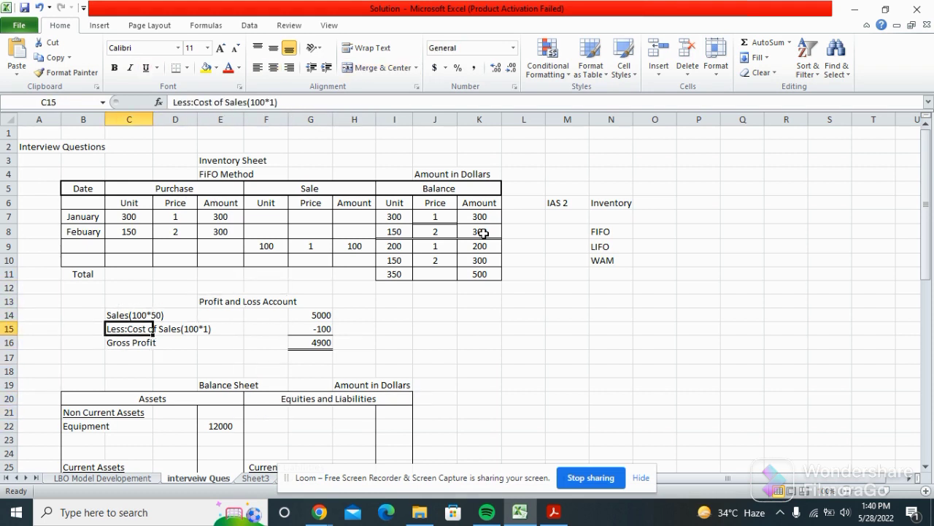
key(Up)
key(Down)
key(Right)
key(Left)
key(Up)
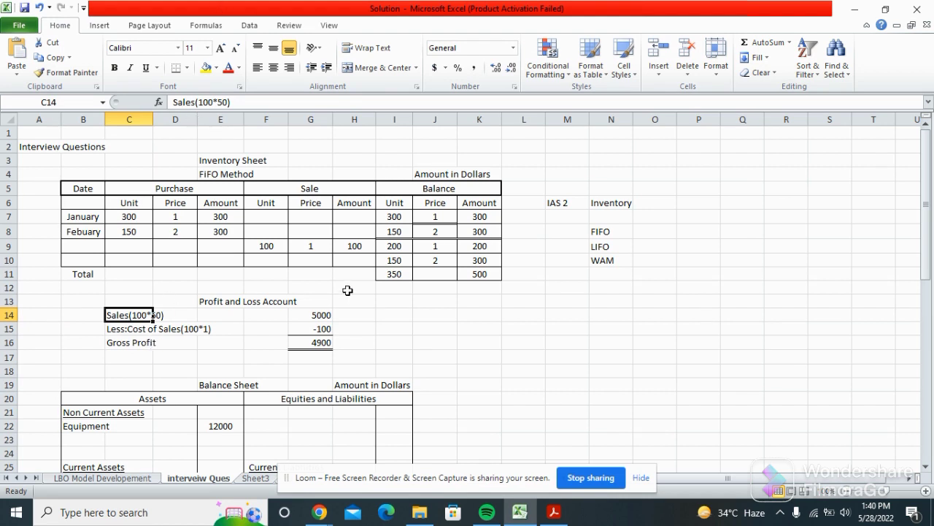
Trace the Sales line in C14 back up to the sale amount and price in row 9.
key(Right)
key(Up)
key(Right)
key(Right)
key(Up)
key(Up)
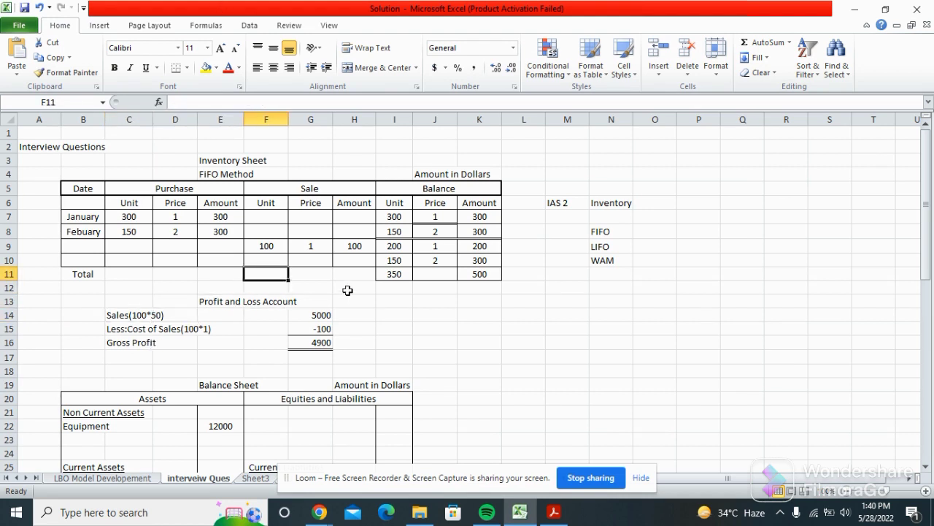
key(Right)
key(Up)
key(Right)
key(Up)
key(Left)
key(Down)
key(Down)
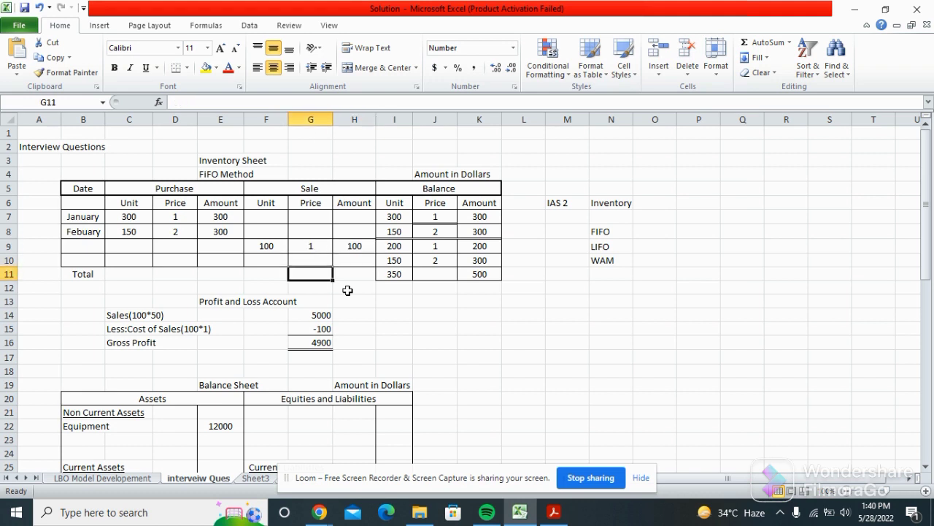
Recheck the sale amount in H9 and price in G9, ending on the sale unit in F9.
key(Right)
key(Up)
key(Up)
key(Left)
key(Right)
key(Down)
key(Left)
key(Left)
key(Up)
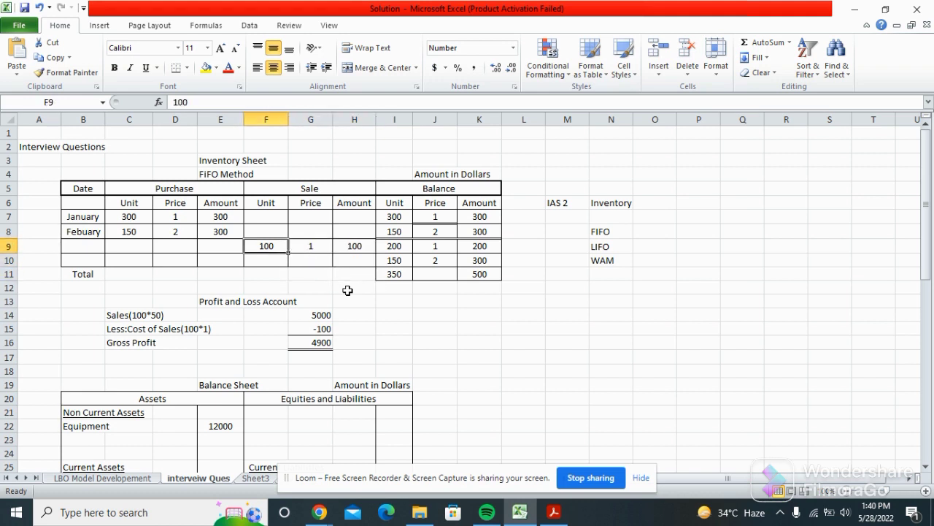
Follow the sale unit in F9 down to the Sales(100*50) line in C14.
key(Down)
key(Down)
key(Down)
key(Left)
key(Down)
key(Down)
key(Left)
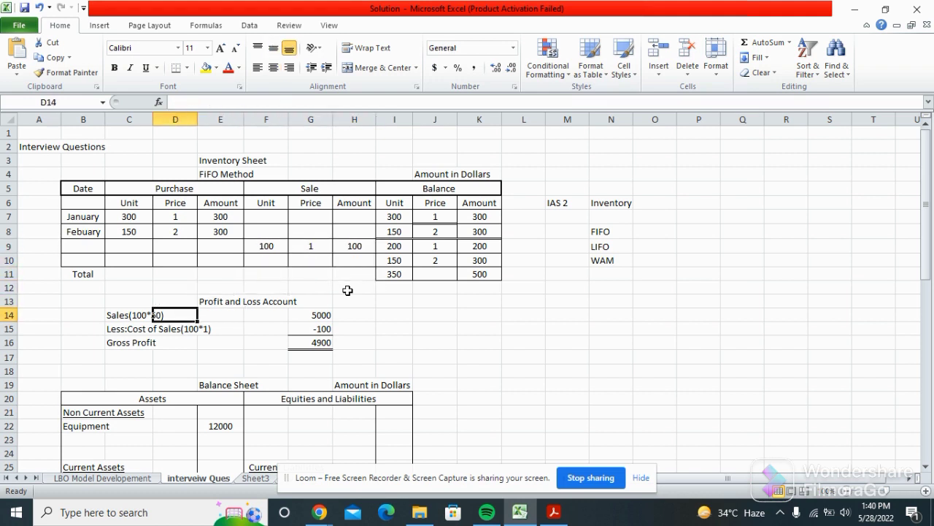
key(Left)
key(Right)
key(Left)
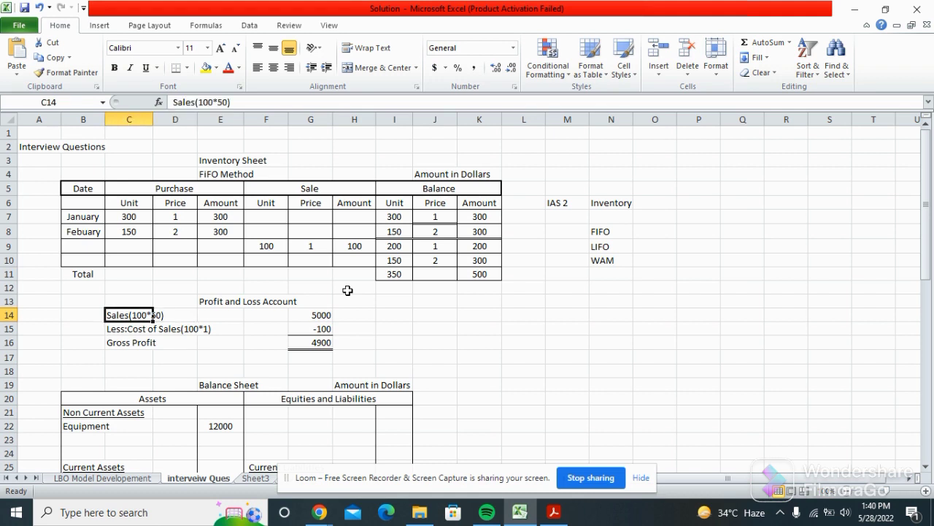
Glance at the Cost of Sales label in C15, and read the Sales line across to its amount in G14.
key(Right)
key(Down)
key(Left)
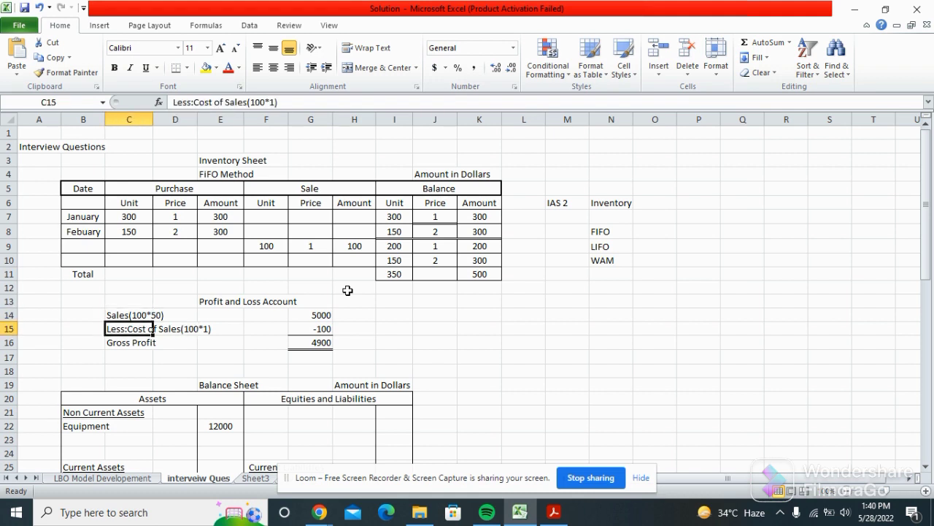
key(Up)
key(Right)
key(Right)
key(Right)
key(Right)
key(Left)
key(Left)
key(Left)
key(Left)
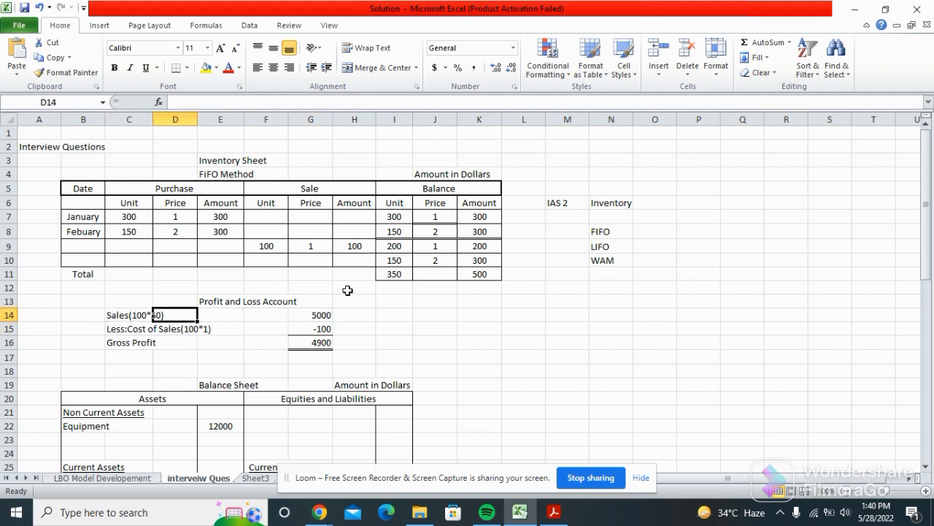
key(Right)
key(Right)
key(Right)
key(Right)
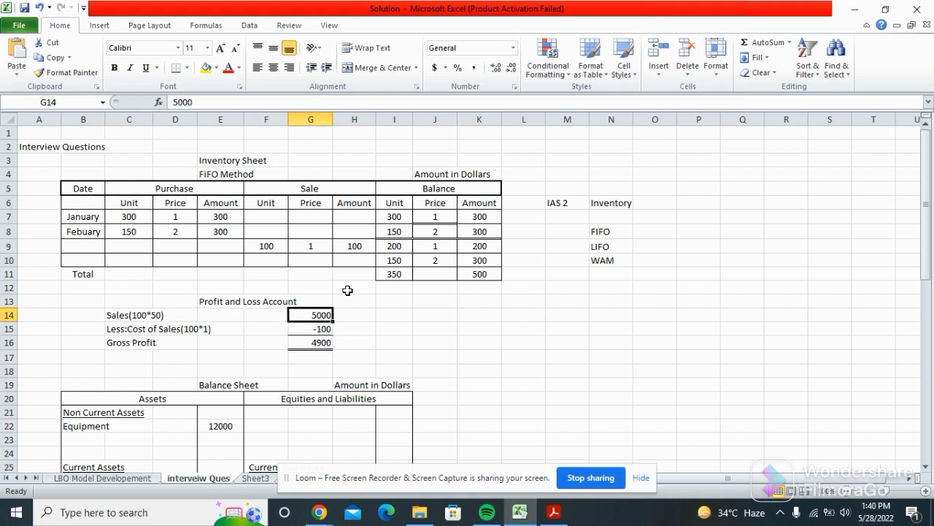
Check the cost of sales amount in G15 and go back to its Cost of Sales(100*1) label in C15.
key(Down)
key(Left)
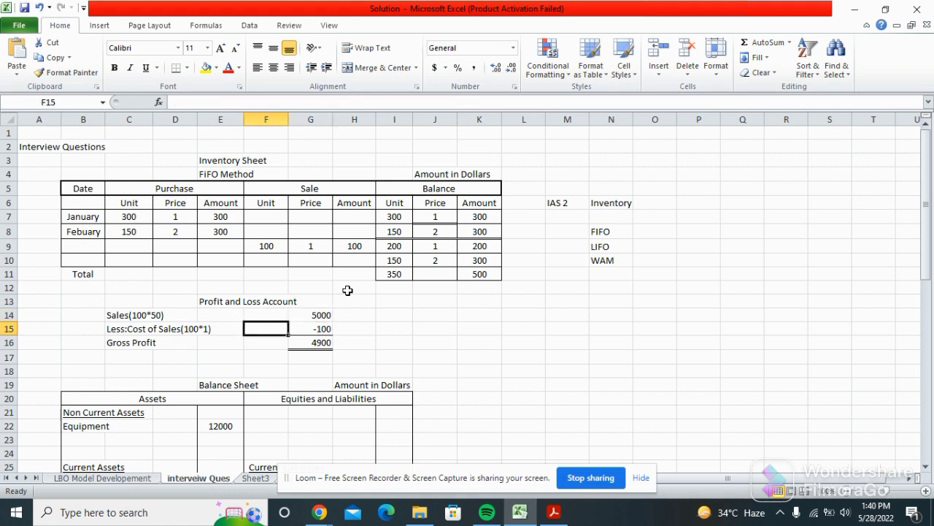
key(Up)
key(Left)
key(Left)
key(Left)
key(Down)
key(Right)
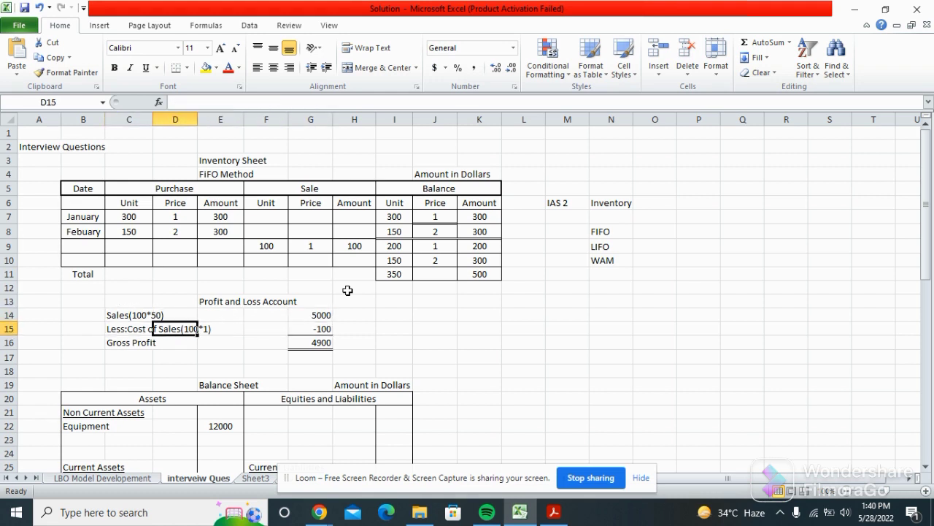
Compare the sales amount in G14 with the cost of sales amount in G15.
key(Up)
key(Right)
key(Right)
key(Right)
key(Down)
key(Left)
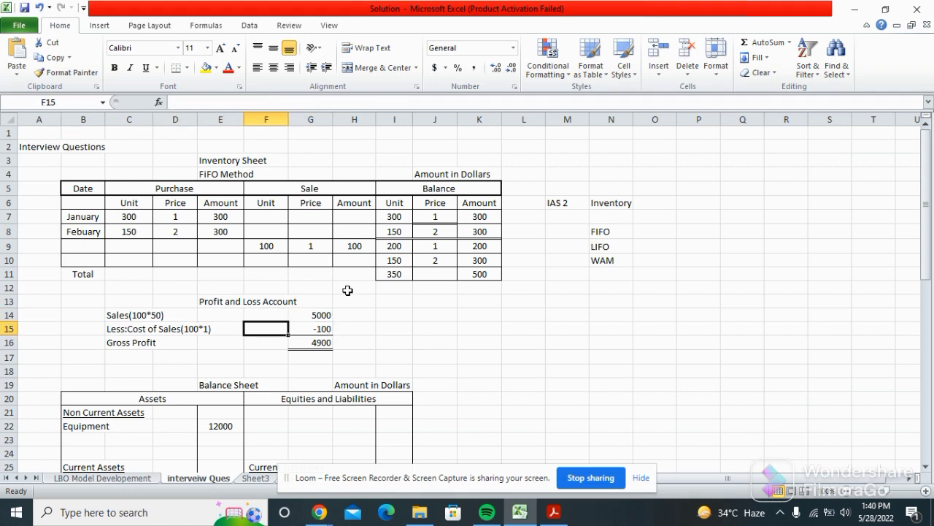
Compare the Cost of Sales(100*1) label in C15 with the Sales(100*50) label in C14.
key(Left)
key(Left)
key(Left)
key(Up)
key(Down)
key(Right)
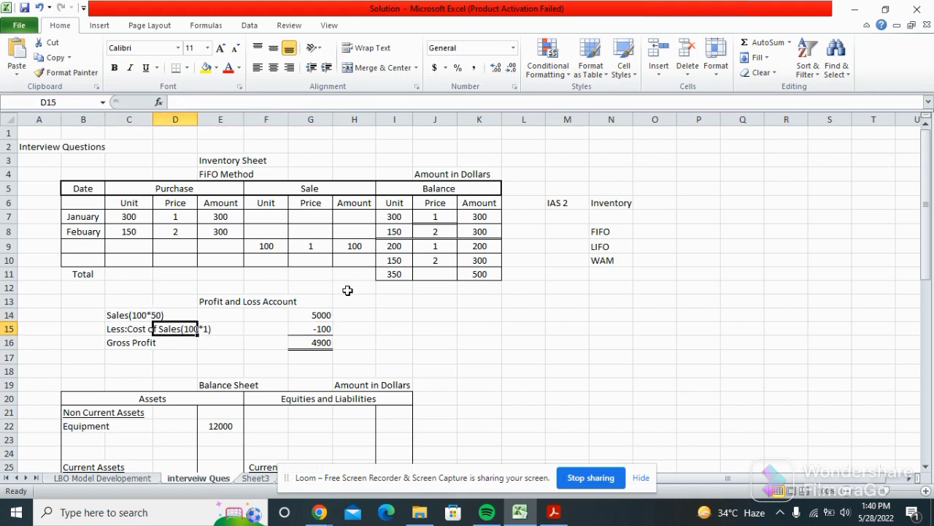
Read across the cost of sales line in row 15 and check the sales amount in G14.
key(Right)
key(Left)
key(Right)
key(Right)
key(Right)
key(Up)
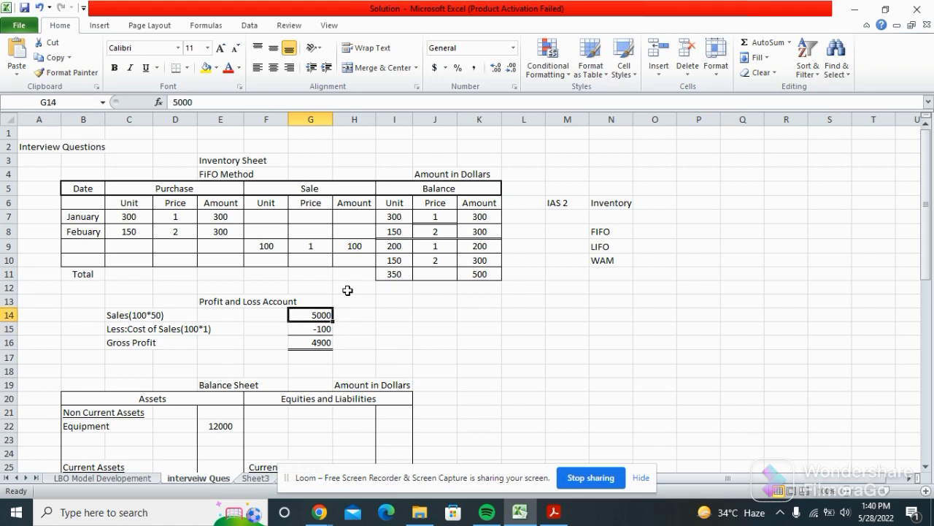
Trace the cost of sales back to the FIFO sale amount in H9 of the inventory sheet.
key(Up)
key(Up)
key(Up)
key(Up)
key(Up)
key(Right)
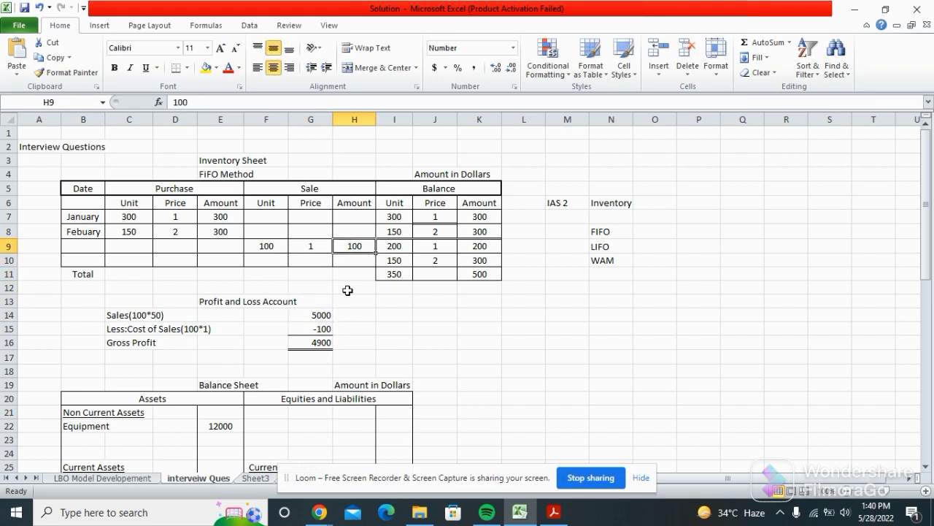
key(Down)
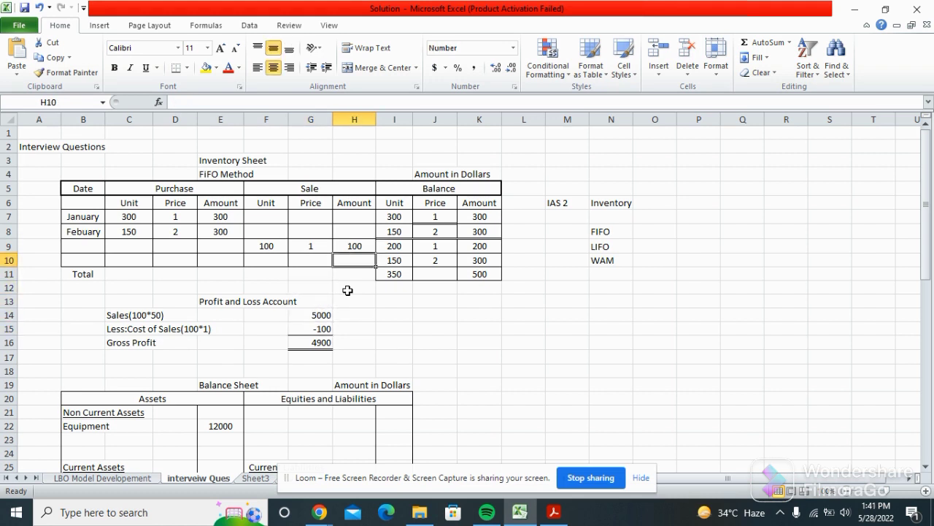
Look down to the gross profit in G16 and back up through the Profit and Loss amounts in column G.
key(Down)
key(Down)
key(Down)
key(Down)
key(Down)
key(Down)
key(Left)
key(Up)
key(Up)
key(Up)
key(Up)
key(Right)
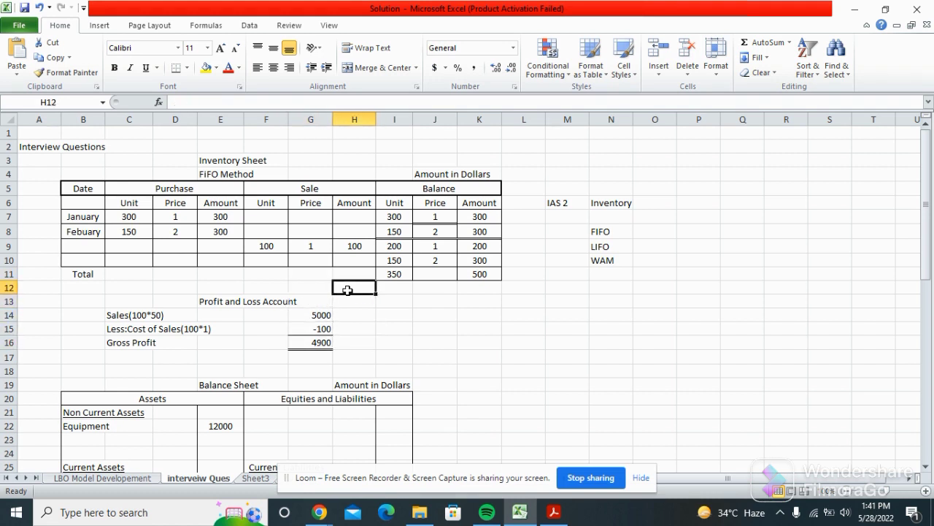
Revisit the sale amount in H9 and return to the Profit and Loss Account heading row.
key(Up)
key(Up)
key(Up)
key(Down)
key(Down)
key(Left)
key(Down)
key(Down)
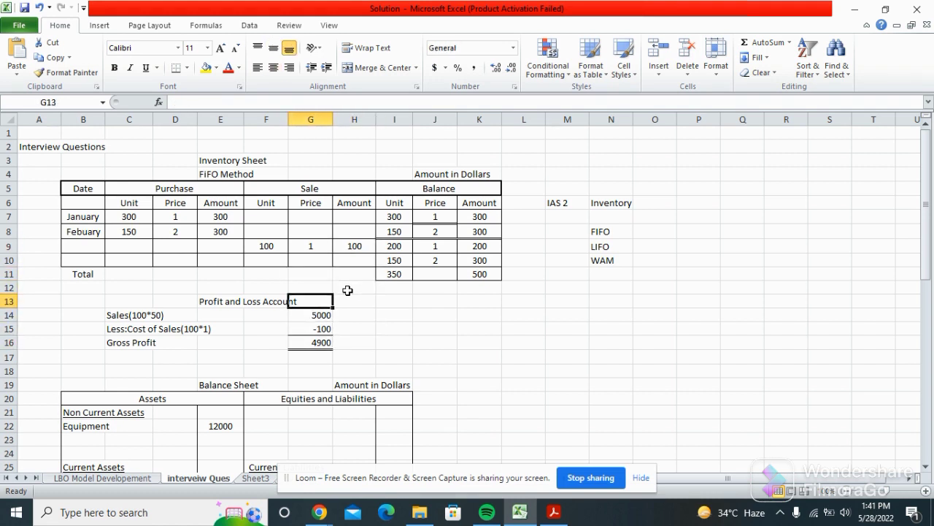
Read the Gross Profit line in row 16 across to its formula in G16.
key(Down)
key(Down)
key(Left)
key(Left)
key(Down)
key(Down)
key(Right)
key(Right)
key(Up)
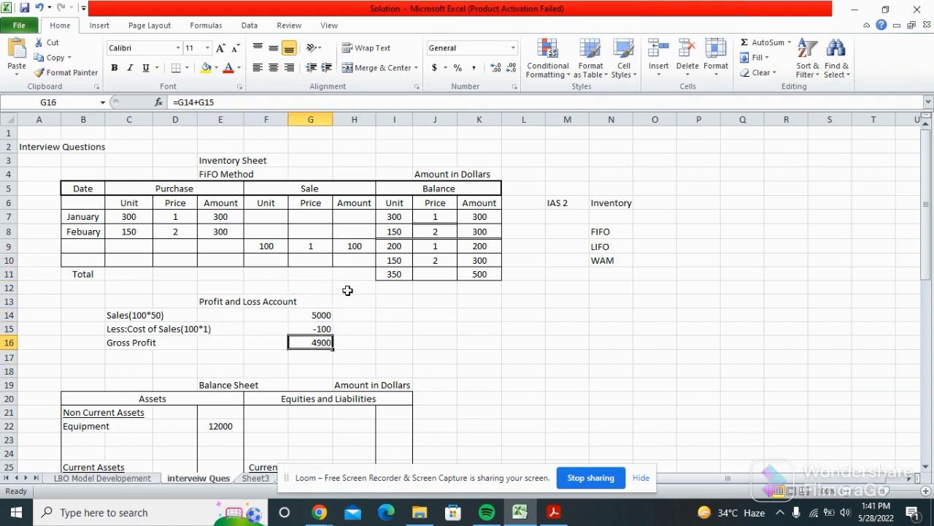
key(Right)
key(Down)
key(Left)
key(Up)
key(Down)
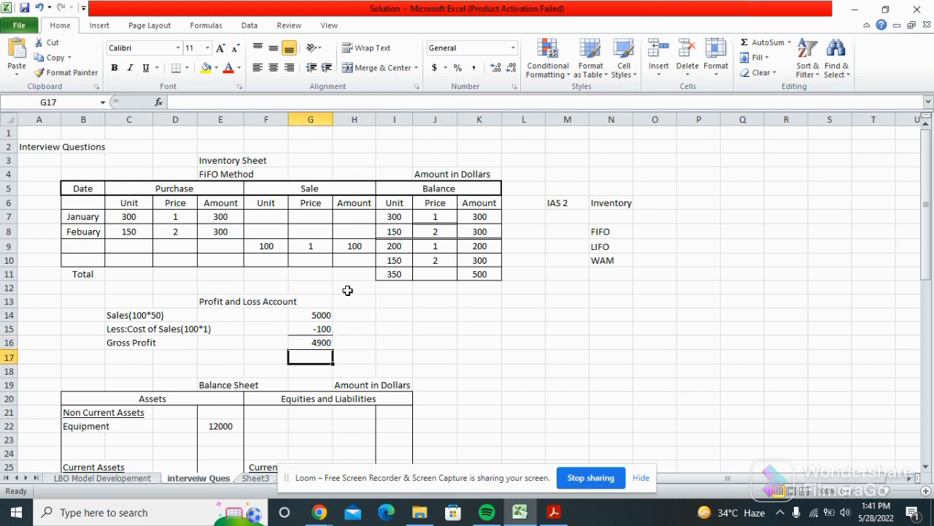
Look down from the gross profit into the balance sheet's Equities and Liabilities side as far as the Current Liabilities section.
key(Down)
key(Down)
key(Down)
key(Down)
key(Down)
key(Down)
key(Down)
key(Down)
key(Down)
key(Down)
key(Down)
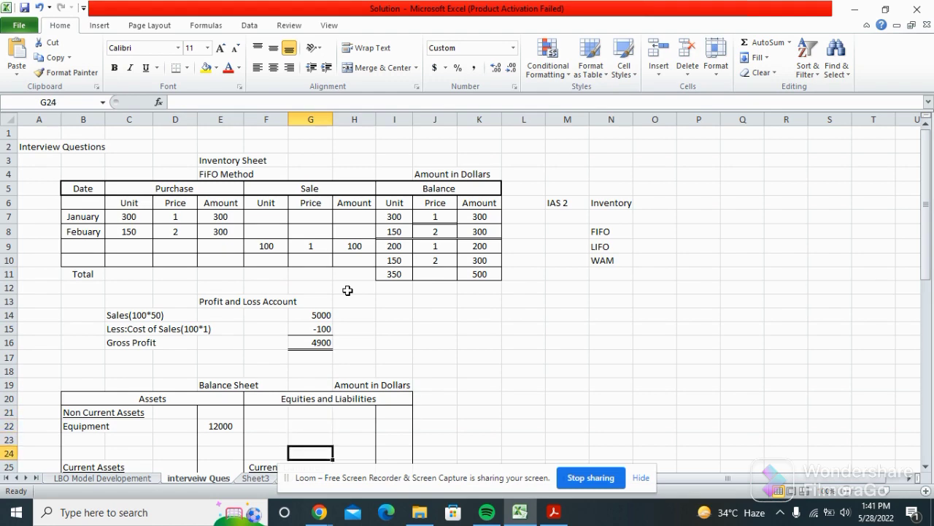
key(Down)
key(Down)
Go back up from the balance sheet to the gross profit amount in G16.
key(Up)
key(Up)
key(Up)
key(Up)
key(Up)
key(Up)
key(Up)
key(Up)
key(Up)
key(Up)
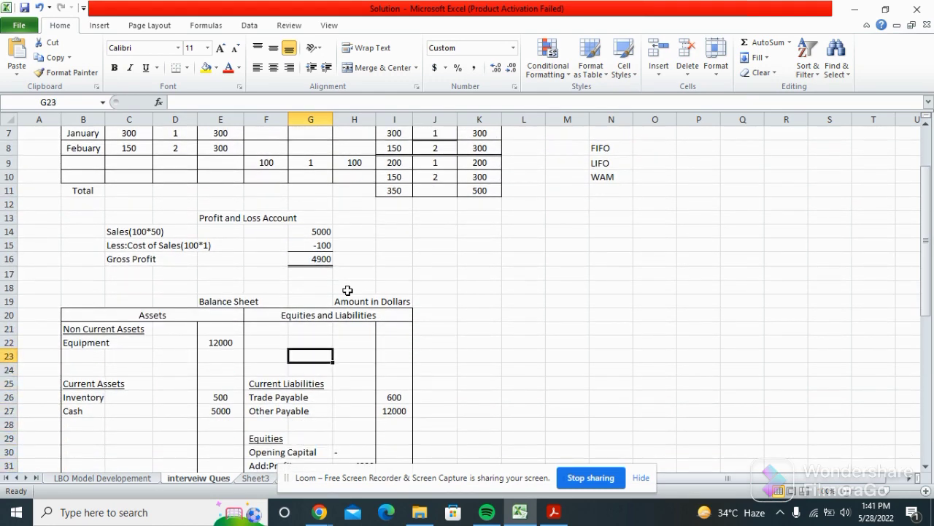
key(Up)
key(Up)
key(Up)
key(Up)
key(Up)
key(Right)
key(Down)
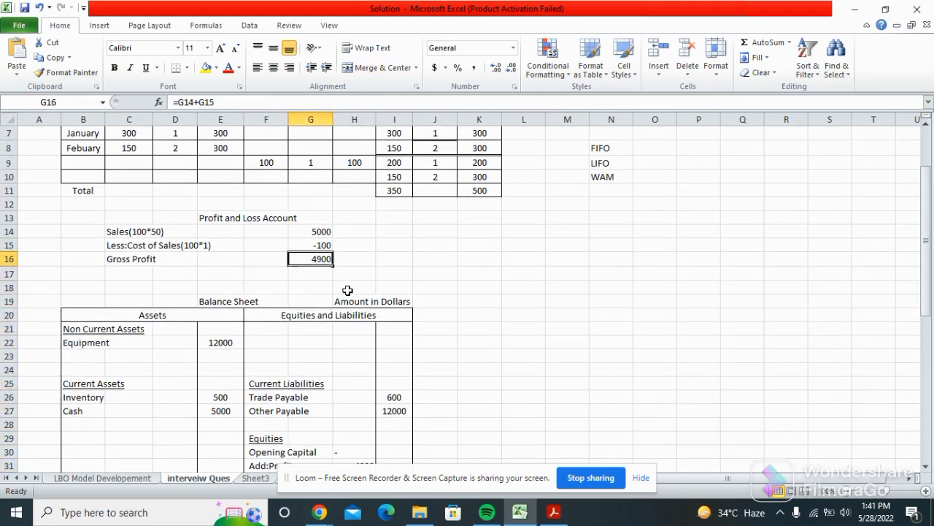
Look from the gross profit amount to the Balance Sheet heading row and the gap between the two statements.
key(Right)
key(Left)
key(Down)
key(Down)
key(Down)
key(Left)
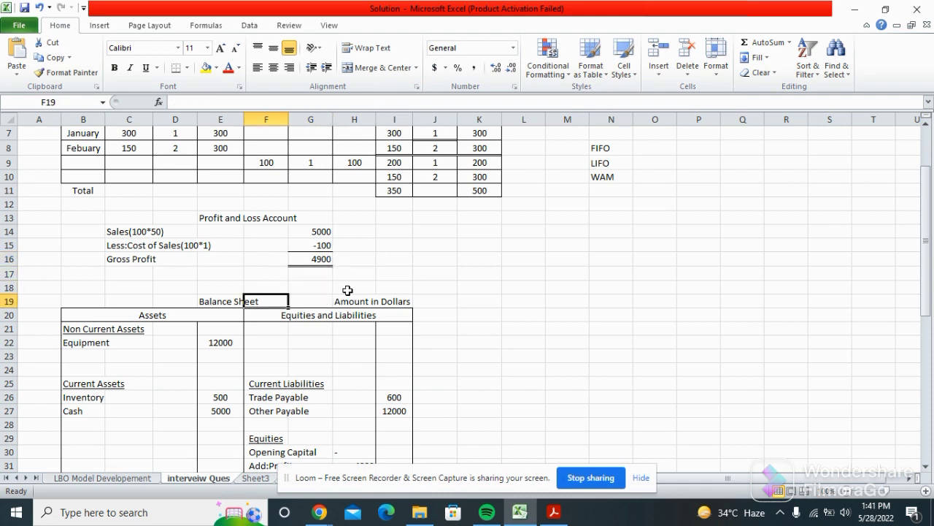
key(Down)
key(Down)
key(Up)
key(Up)
key(Up)
key(Up)
key(Up)
key(Down)
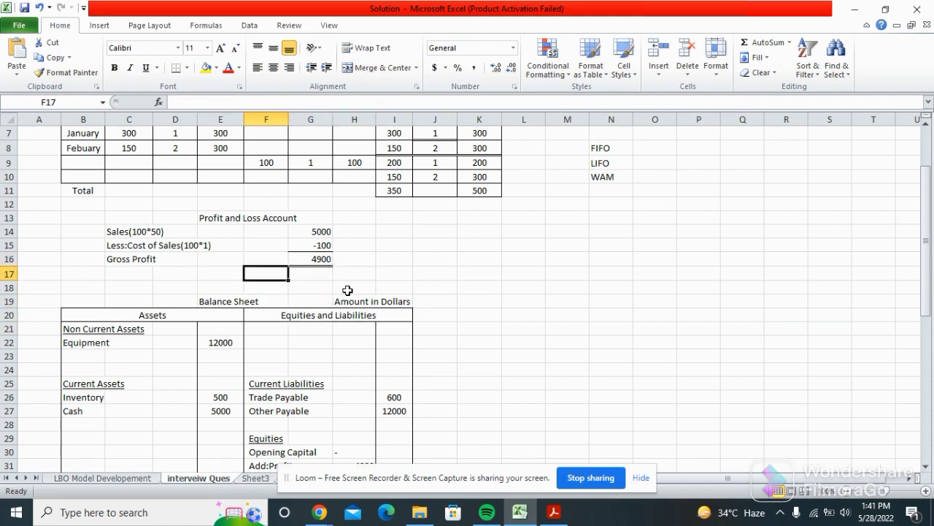
Look over the balance sheet down through Current Liabilities and Equities, and return to its first line in row 21.
key(Down)
key(Down)
key(Down)
key(Down)
key(Down)
key(Down)
key(Down)
key(Down)
key(Down)
key(Down)
key(Down)
key(Down)
key(Down)
key(Down)
key(Down)
key(Down)
key(Down)
key(Up)
key(Up)
key(Up)
key(Up)
key(Up)
key(Up)
key(Up)
key(Up)
key(Up)
key(Up)
key(Up)
key(Up)
key(Up)
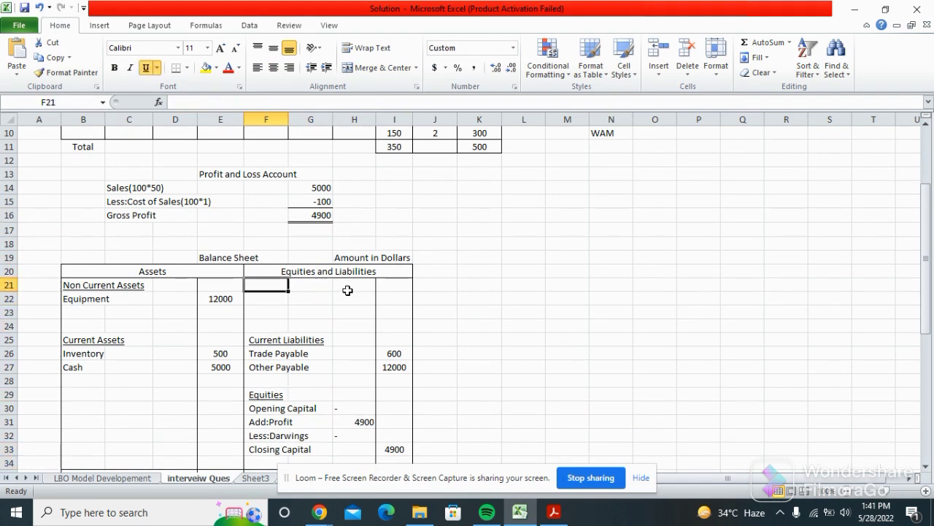
Recheck the cost of sales and sales lines in rows 15 and 14 of the Profit and Loss Account.
key(Left)
key(Left)
key(Up)
key(Up)
key(Up)
key(Up)
key(Up)
key(Up)
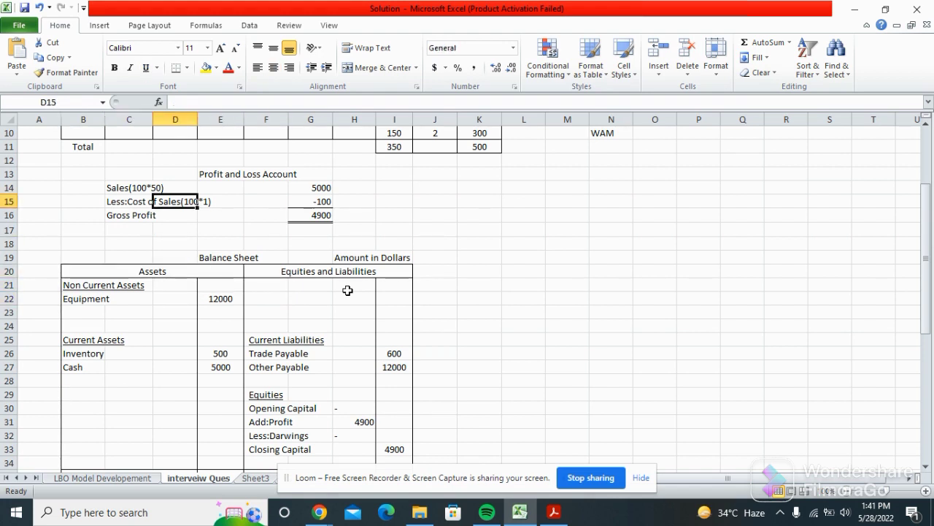
key(Right)
key(Up)
Check the Balance Sheet heading in E19 and move to the Non Current Assets section in column B.
key(Down)
key(Down)
key(Down)
key(Down)
key(Down)
key(Down)
key(Down)
key(Down)
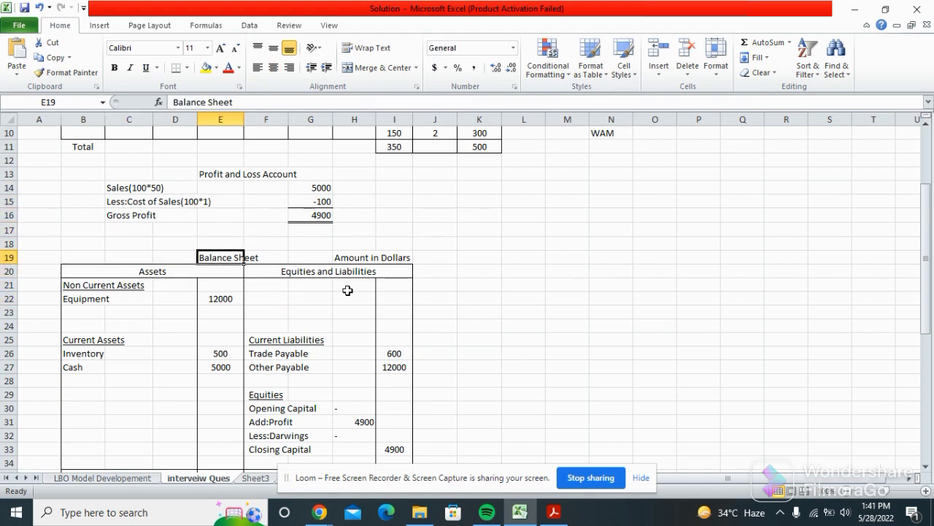
key(Left)
key(Left)
key(Left)
key(Down)
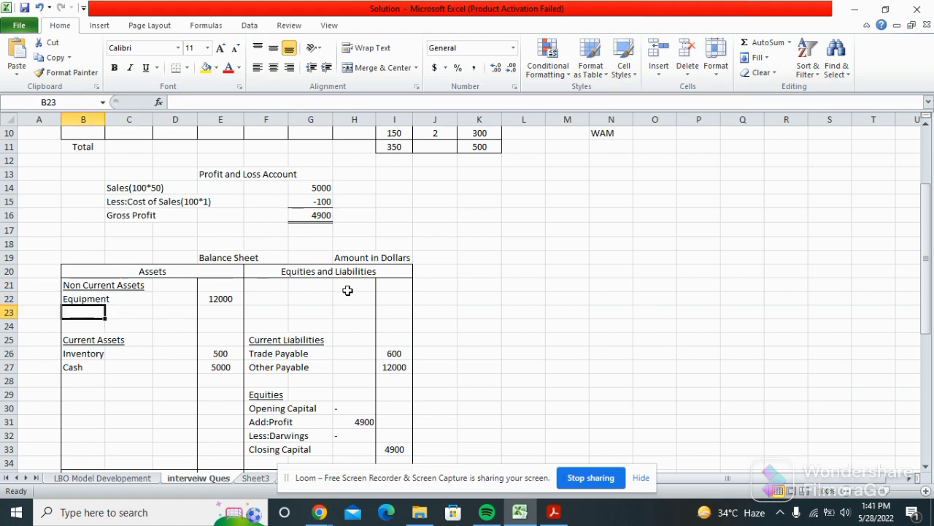
Read the Equipment line from its label in B22 across to its amount in E22.
key(Up)
key(Down)
key(Up)
key(Right)
key(Right)
key(Right)
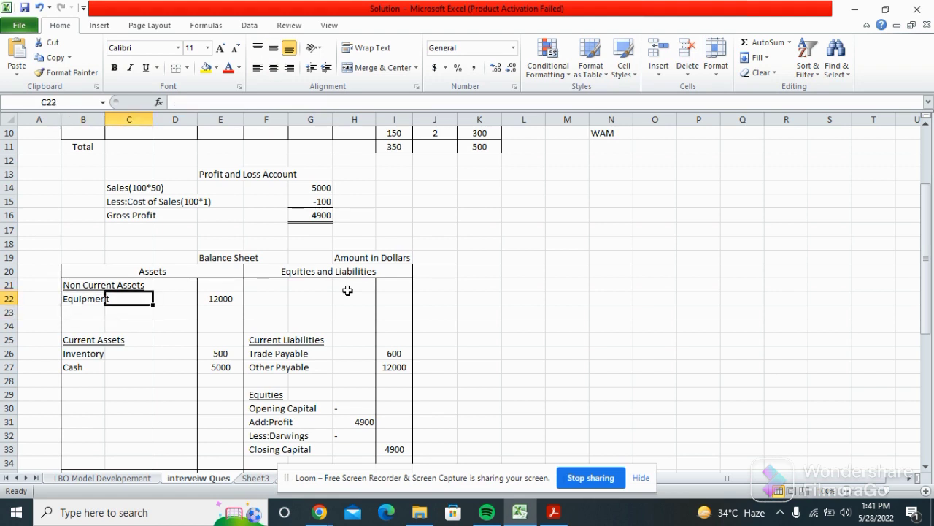
key(Left)
key(Left)
key(Left)
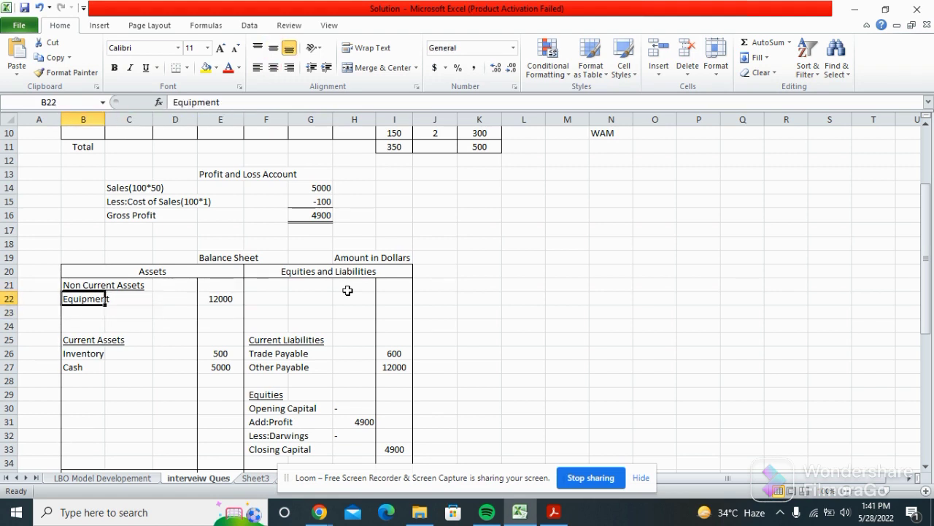
key(Right)
key(Right)
key(Right)
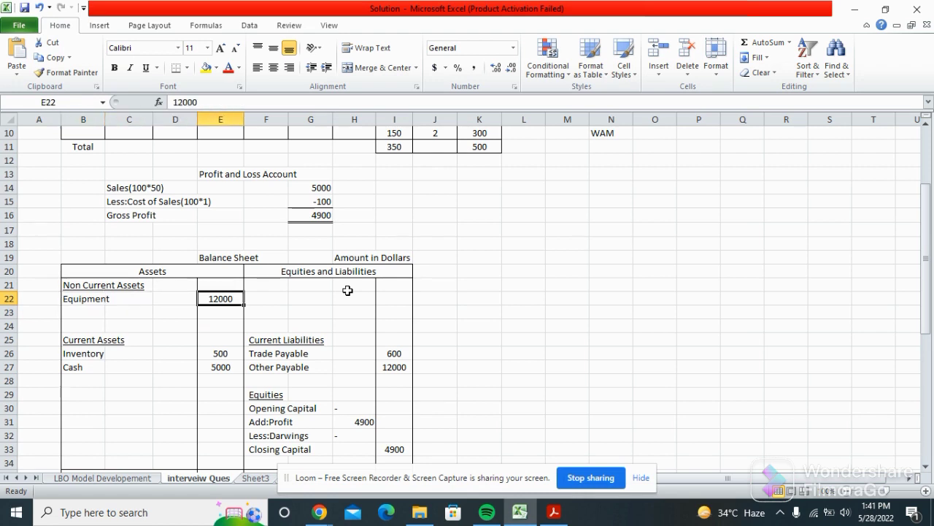
Trace the Equipment line in row 22 between its amount and its label, ending on the label in B22.
key(Left)
key(Left)
key(Left)
key(Right)
key(Right)
key(Right)
key(Right)
key(Down)
key(Left)
key(Left)
key(Left)
key(Up)
key(Left)
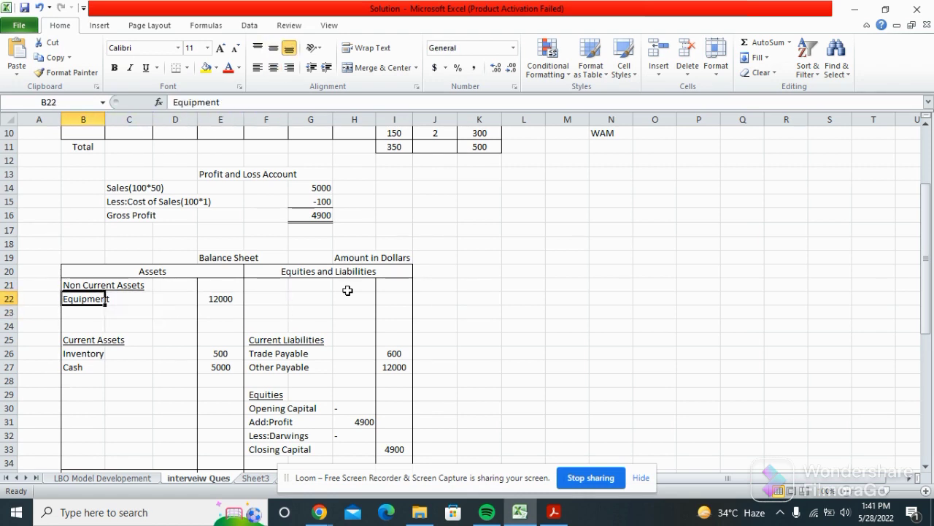
Read across the Equipment line once more and return to the Non Current Assets heading in B21.
key(Right)
key(Left)
key(Right)
key(Right)
key(Right)
key(Down)
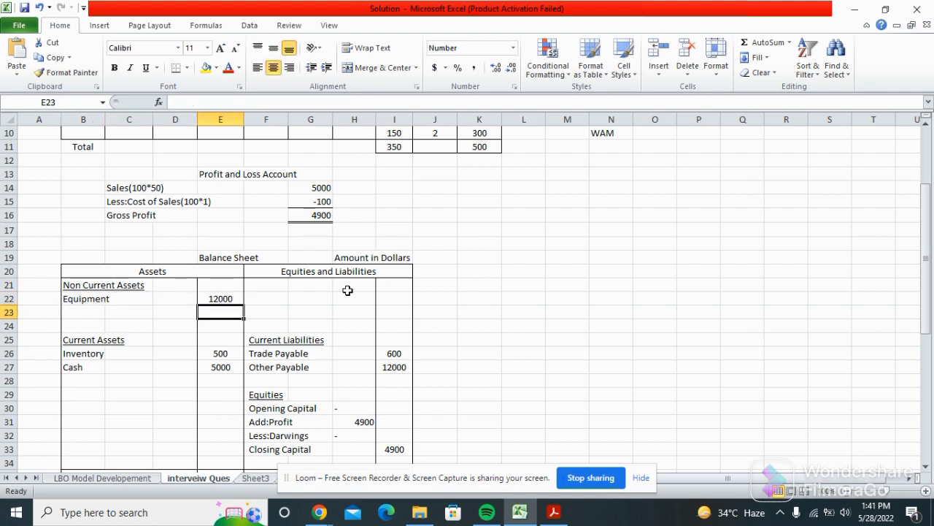
key(Right)
key(Up)
key(Left)
key(Left)
key(Left)
key(Up)
key(Left)
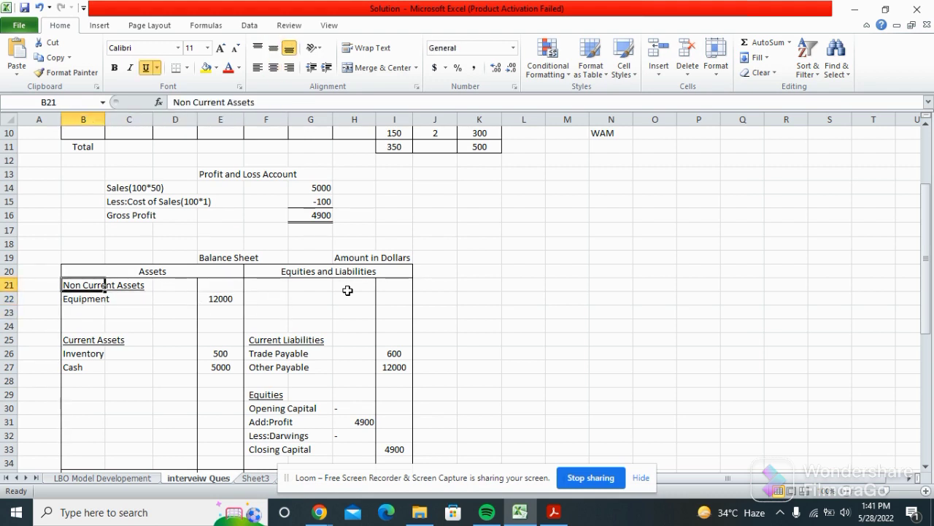
Move from Equipment to the Other Payable line and read across to its amount in I27.
key(Down)
key(Right)
key(Right)
key(Right)
key(Right)
key(Down)
key(Down)
key(Down)
key(Down)
key(Down)
key(Down)
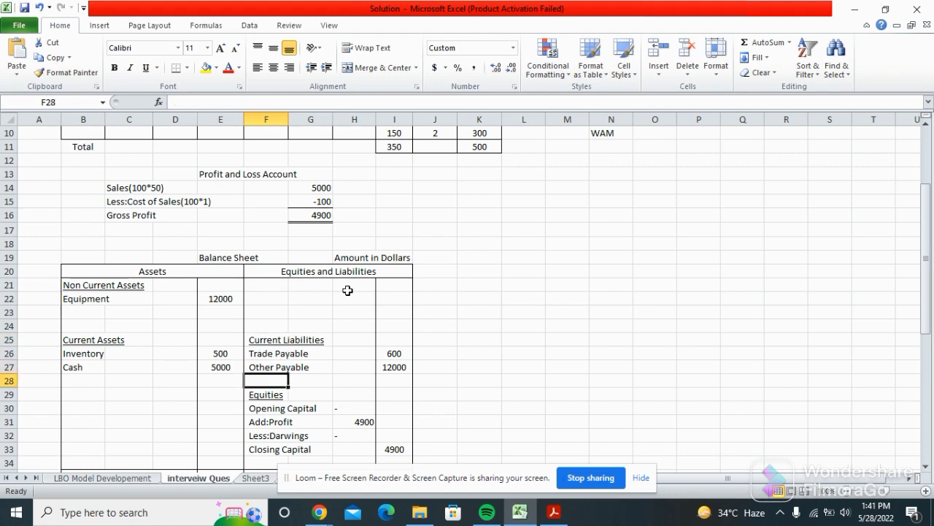
key(Up)
key(Right)
key(Left)
key(Right)
key(Right)
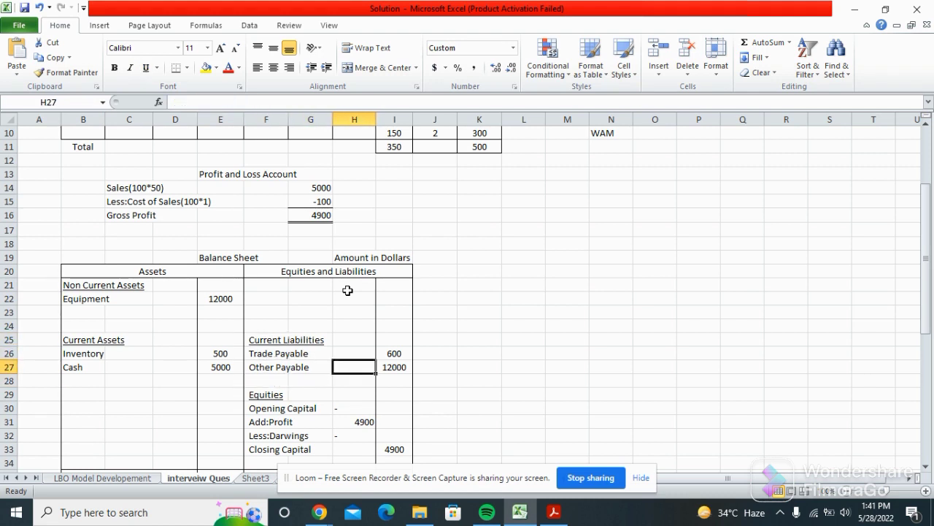
key(Right)
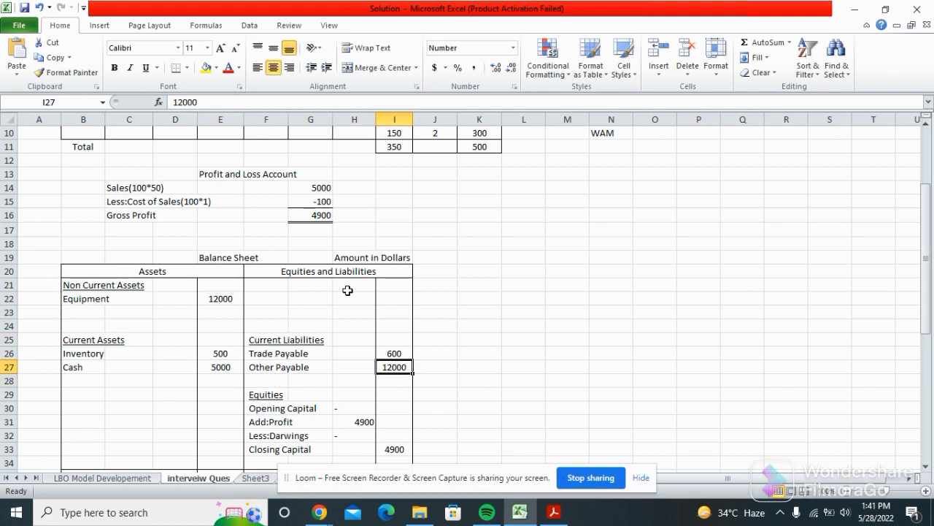
Recheck the Other Payable amount and go back up to the Current Liabilities heading in F25.
key(Left)
key(Down)
key(Right)
key(Up)
key(Left)
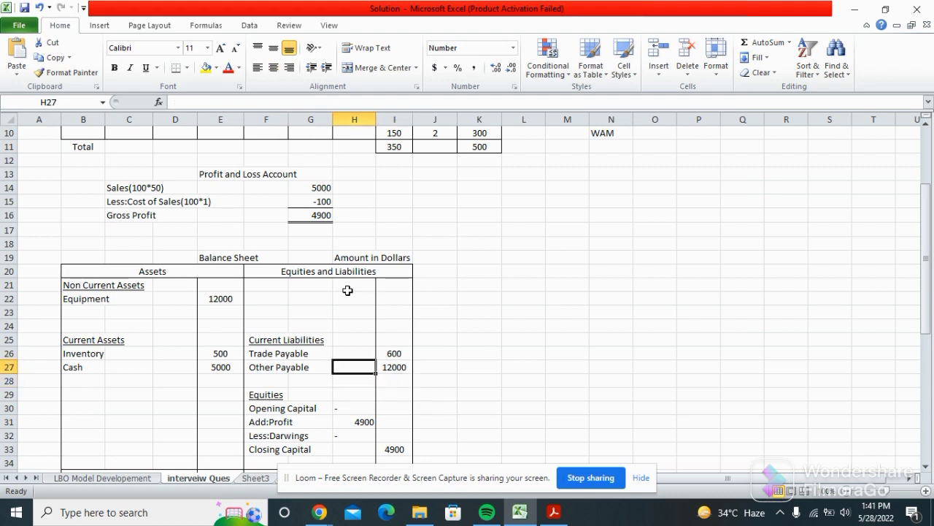
key(Up)
key(Left)
key(Up)
key(Left)
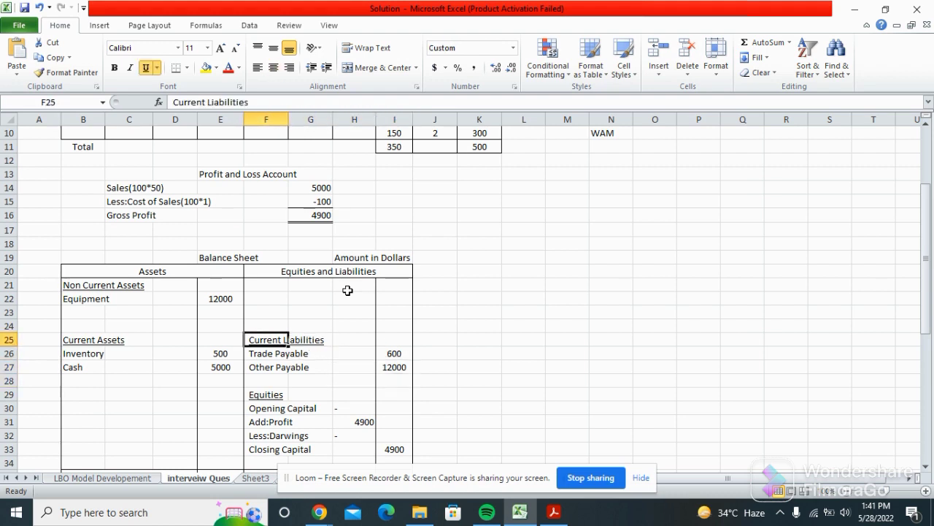
Review the current liabilities lines from the heading down to the blank row 28.
key(Right)
key(Down)
key(Up)
key(Down)
key(Down)
key(Down)
key(Left)
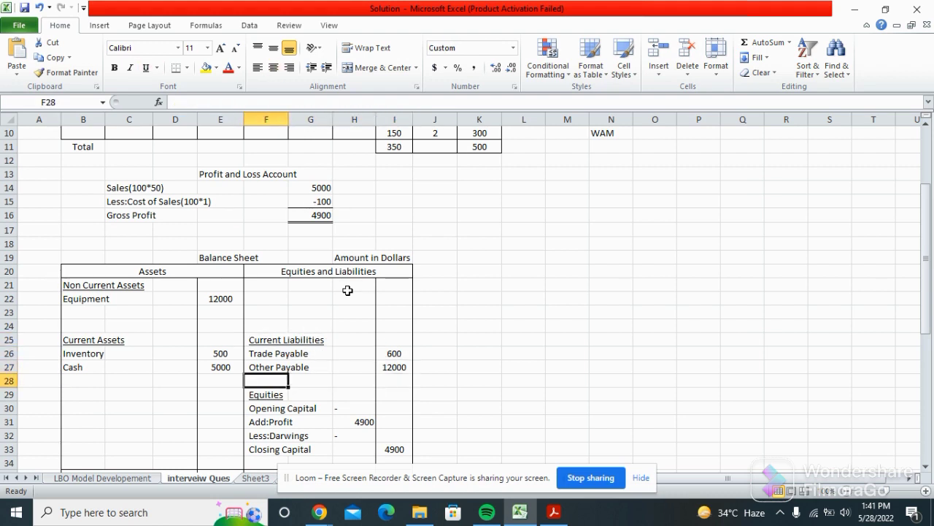
Look over the assets side of the balance sheet down past the totals in row 35 to C37.
key(Left)
key(Left)
key(Left)
key(Up)
key(Up)
key(Down)
key(Down)
key(Down)
key(Down)
key(Down)
key(Down)
key(Down)
key(Down)
key(Down)
key(Down)
key(Down)
key(Down)
key(Down)
key(Down)
key(Down)
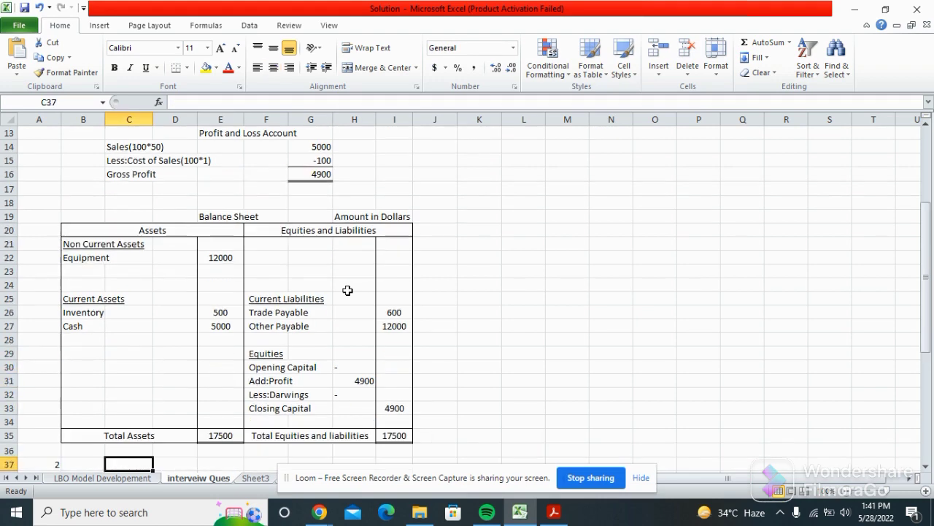
Go back up to Current Assets and check the Inventory amount in E26.
key(Up)
key(Up)
key(Up)
key(Up)
key(Up)
key(Up)
key(Up)
key(Up)
key(Up)
key(Up)
key(Up)
key(Up)
key(Up)
key(Right)
key(Right)
key(Up)
key(Up)
key(Up)
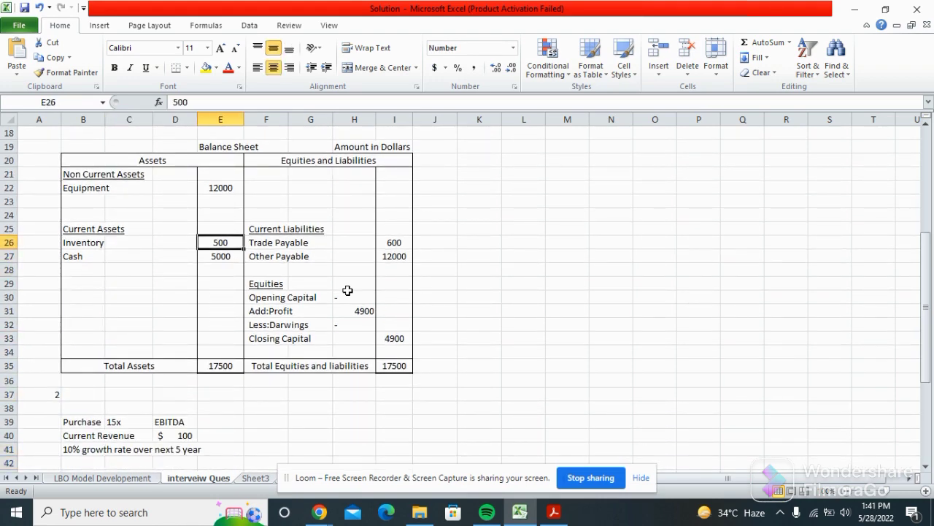
Return to the inventory sheet above and look over its Balance columns from row 9 up to the first entries.
key(Right)
key(Right)
key(Up)
key(Up)
key(Up)
key(Up)
key(Up)
key(Up)
key(Up)
key(Up)
key(Up)
key(Up)
key(Up)
key(Up)
key(Up)
key(Up)
key(Up)
key(Up)
key(Right)
key(Right)
key(Right)
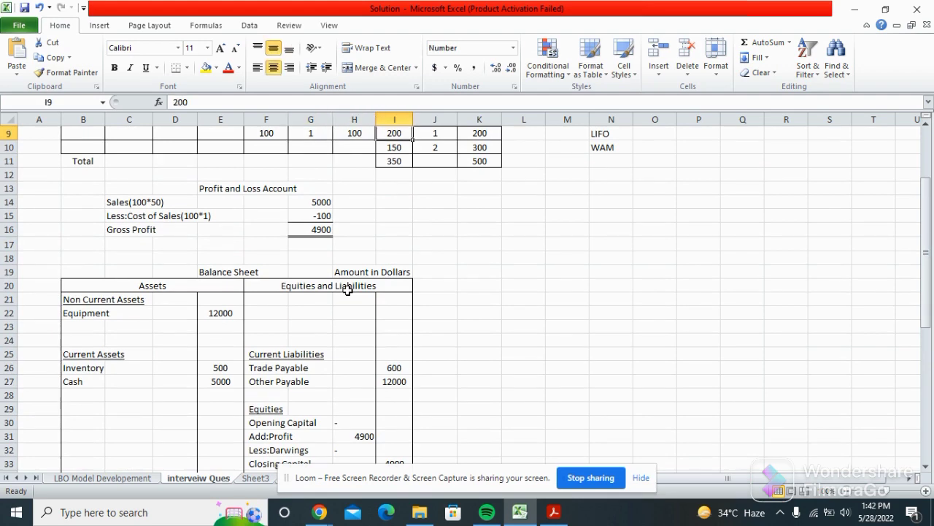
key(Up)
key(Up)
key(Up)
key(Up)
key(Right)
key(Down)
key(Down)
key(Down)
key(Down)
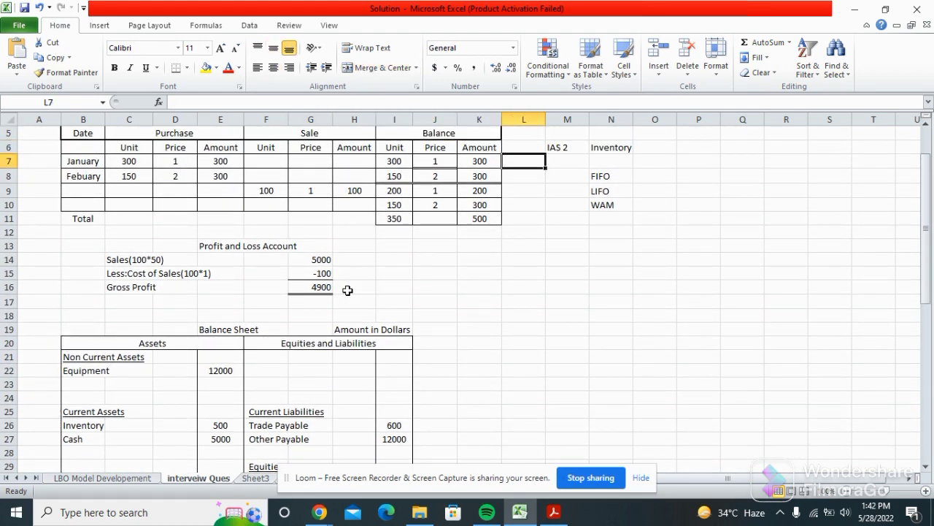
Compare the price in J9 with the amount in K9 for the remaining January stock.
key(Left)
key(Down)
key(Up)
key(Left)
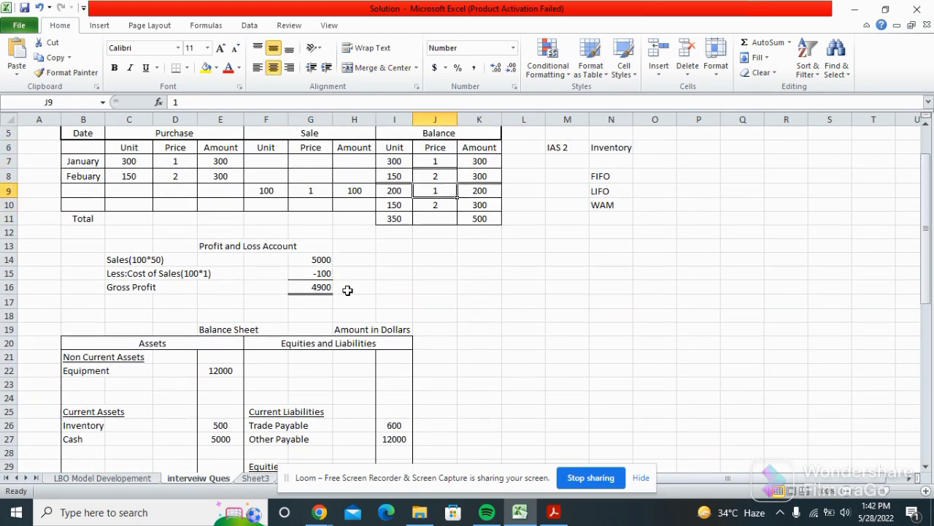
key(Right)
key(Left)
key(Right)
key(Left)
key(Right)
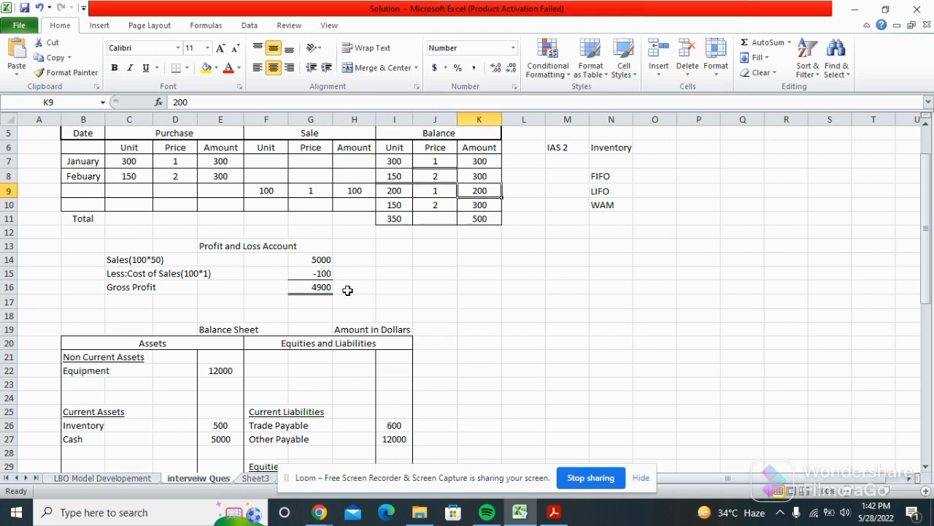
Check the price and amount of the row 10 balance, then the total units in I11.
key(Left)
key(Down)
key(Right)
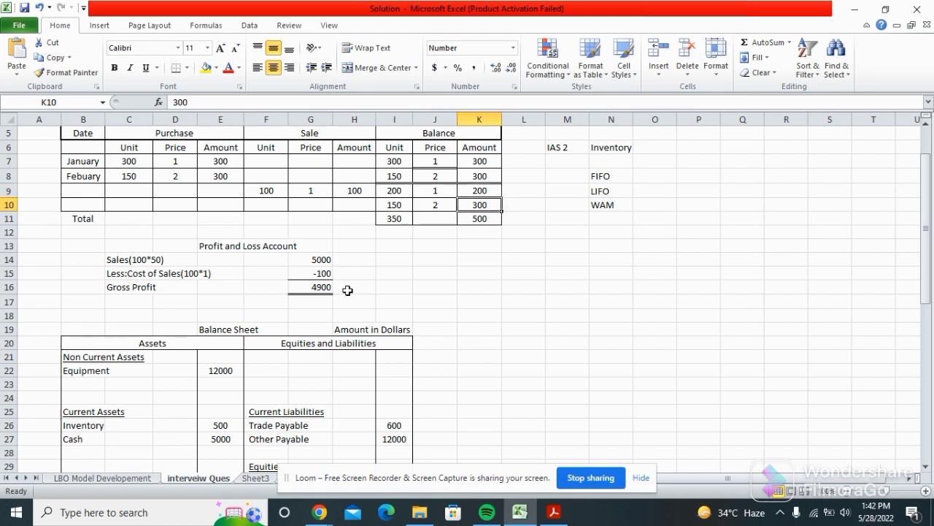
key(Left)
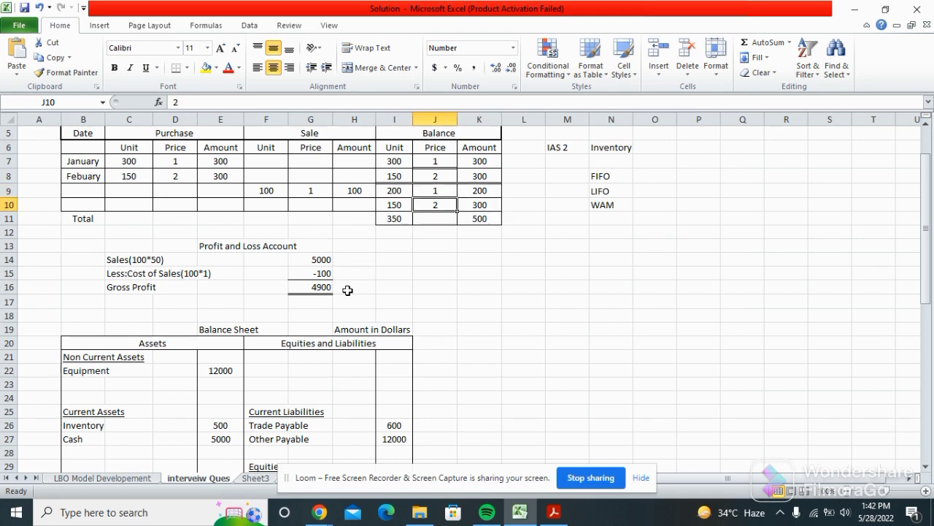
key(Left)
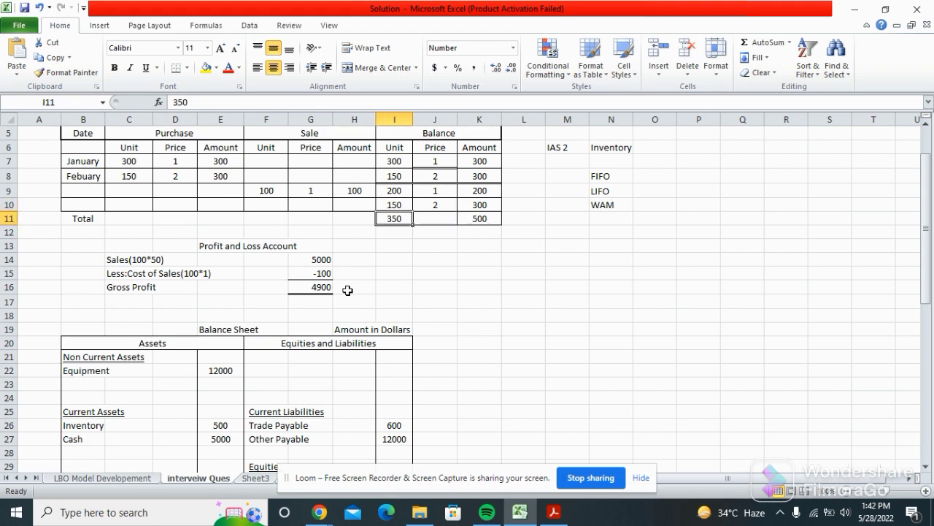
Go down from the inventory total to the balance sheet's Current Assets heading in B25.
key(Down)
key(Down)
key(Down)
key(Down)
key(Down)
key(Down)
key(Down)
key(Down)
key(Down)
key(Down)
key(Down)
key(Down)
key(Down)
key(Down)
key(Down)
key(Down)
key(Down)
key(Down)
key(Down)
key(Down)
key(Left)
key(Left)
key(Left)
key(Left)
key(Left)
key(Up)
key(Up)
key(Up)
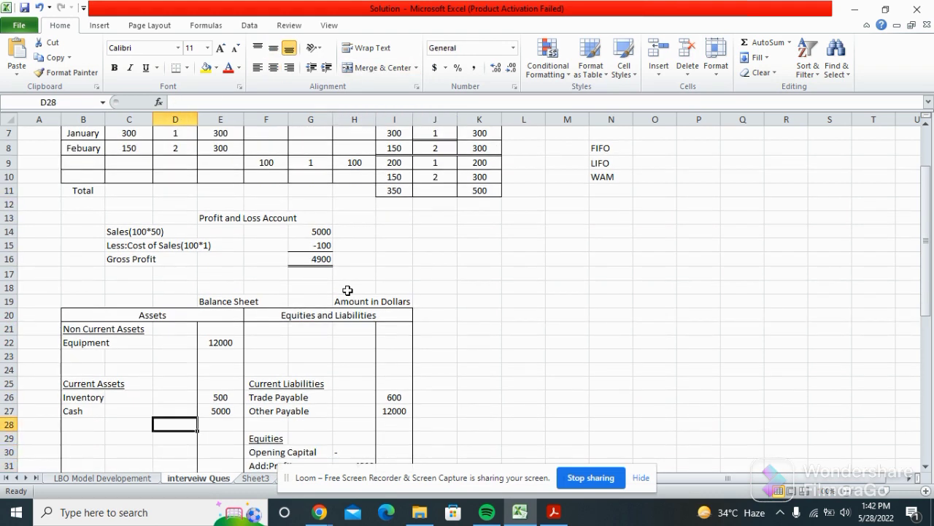
key(Right)
key(Up)
key(Up)
key(Left)
key(Up)
key(Left)
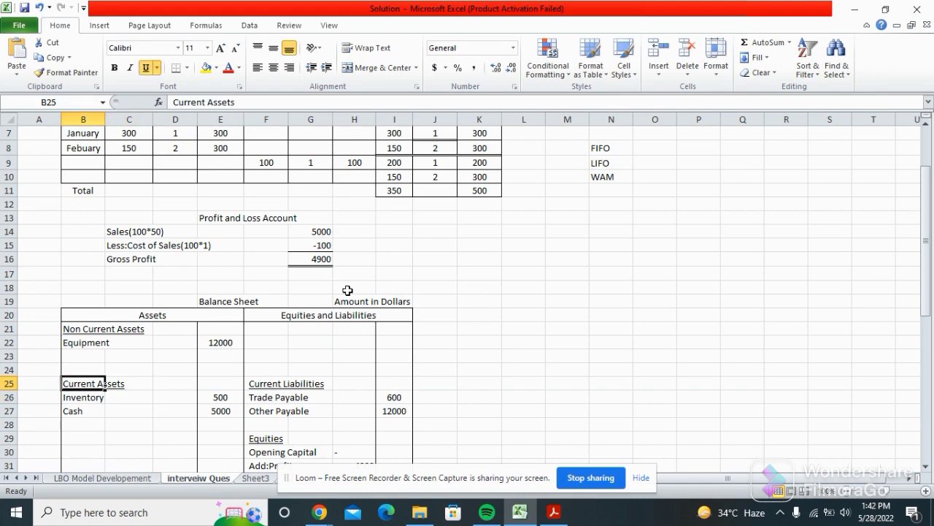
Look over the Inventory and Cash lines under Current Assets and their amount column.
key(Down)
key(Right)
key(Right)
key(Down)
key(Right)
key(Up)
key(Up)
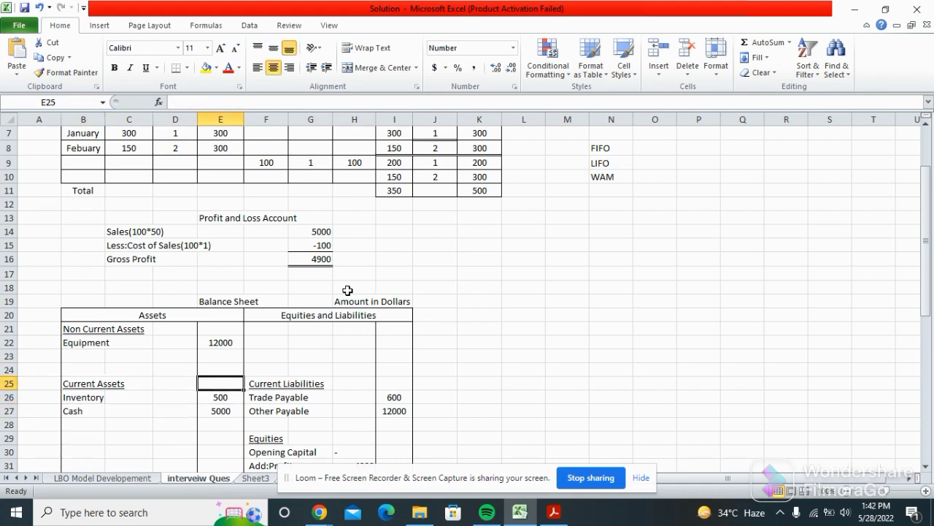
key(Down)
key(Left)
key(Left)
key(Down)
key(Left)
key(Down)
key(Up)
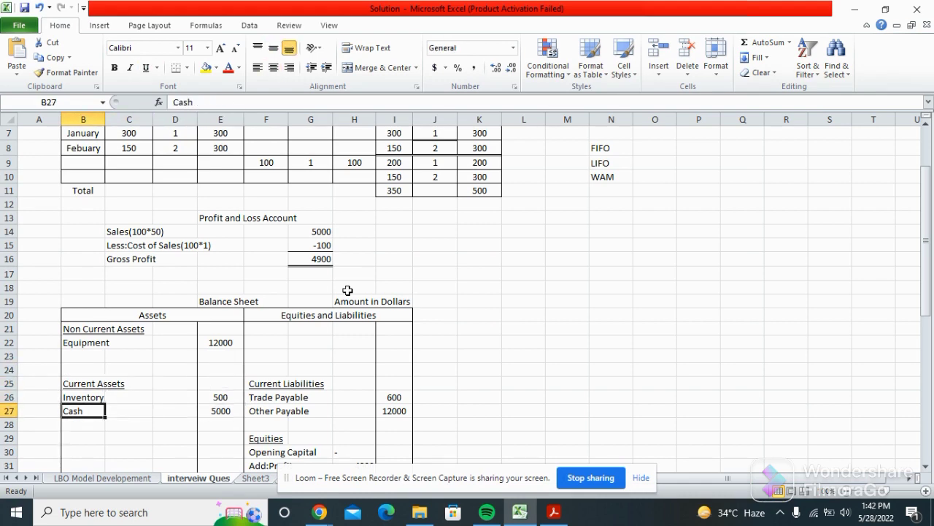
Look down the rest of the Assets side and return to the Cash amount in E27.
key(Down)
key(Down)
key(Down)
key(Down)
key(Down)
key(Down)
key(Down)
key(Down)
key(Right)
key(Right)
key(Right)
key(Up)
key(Up)
key(Up)
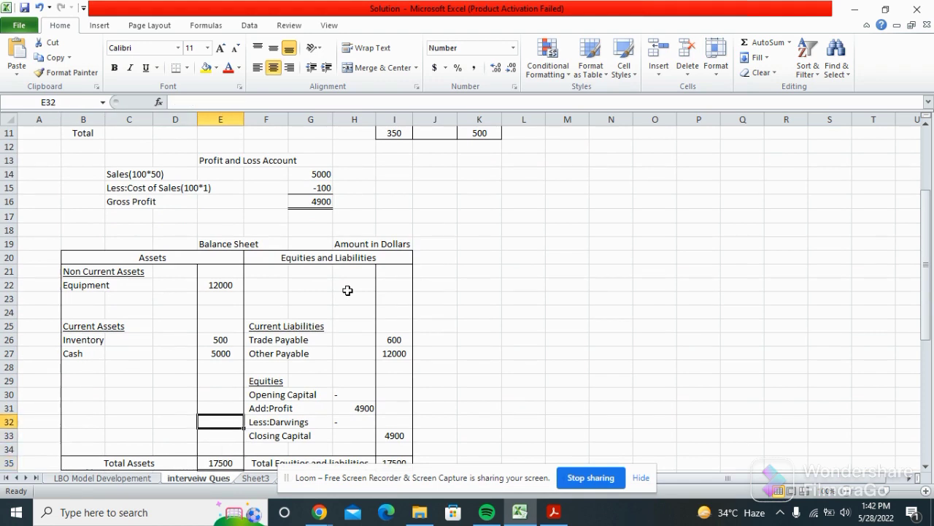
key(Up)
key(Up)
key(Up)
key(Up)
key(Up)
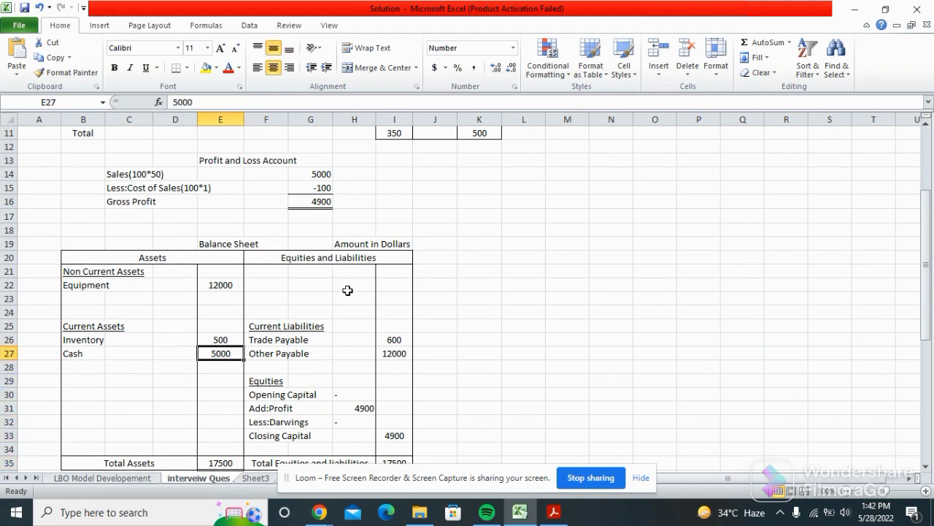
Trace the cash figure back to the Sales line in row 14 of the Profit and Loss Account.
key(Left)
key(Left)
key(Left)
key(Up)
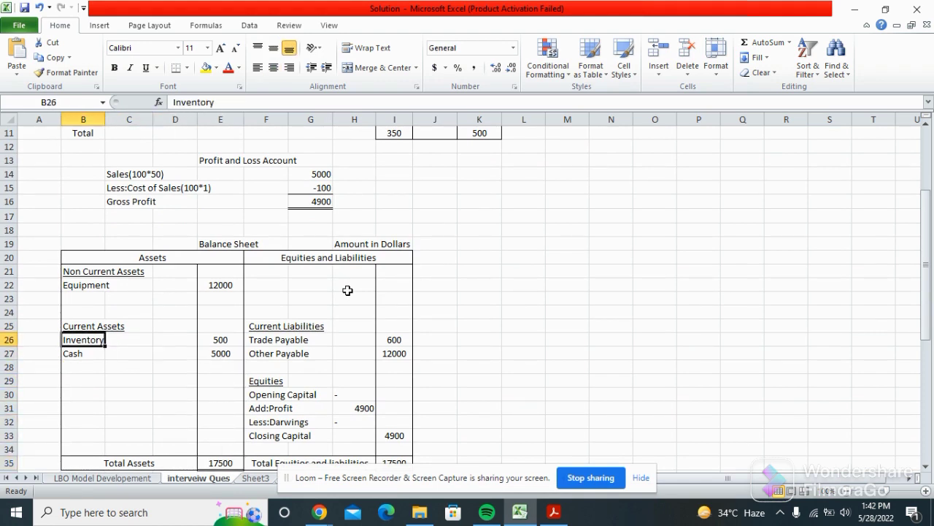
key(Up)
key(Up)
key(Up)
key(Up)
key(Up)
key(Up)
key(Up)
key(Up)
key(Up)
key(Up)
key(Up)
key(Right)
key(Up)
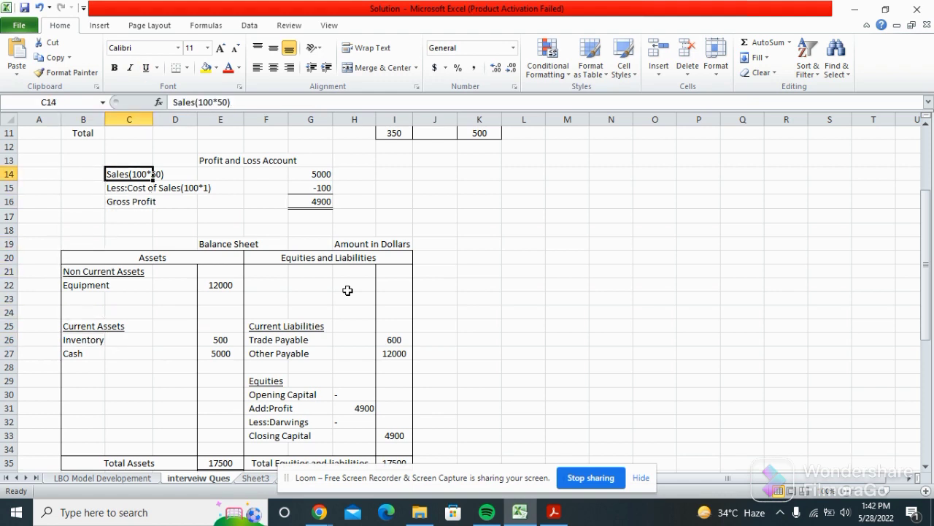
key(Right)
key(Right)
key(Right)
key(Right)
key(Right)
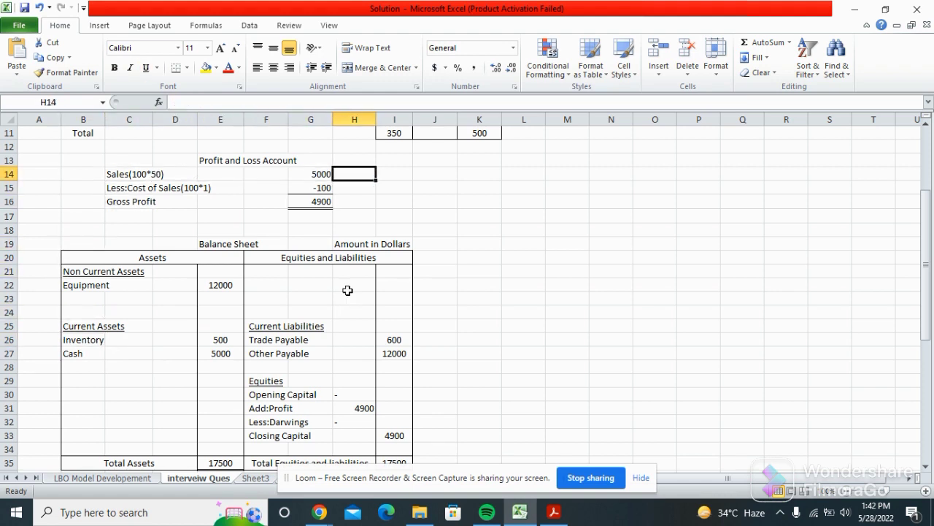
Enter the heading "Assumption" in K18, beside the balance sheet.
key(Right)
key(Right)
key(Right)
key(Down)
key(Down)
key(Down)
key(Down)
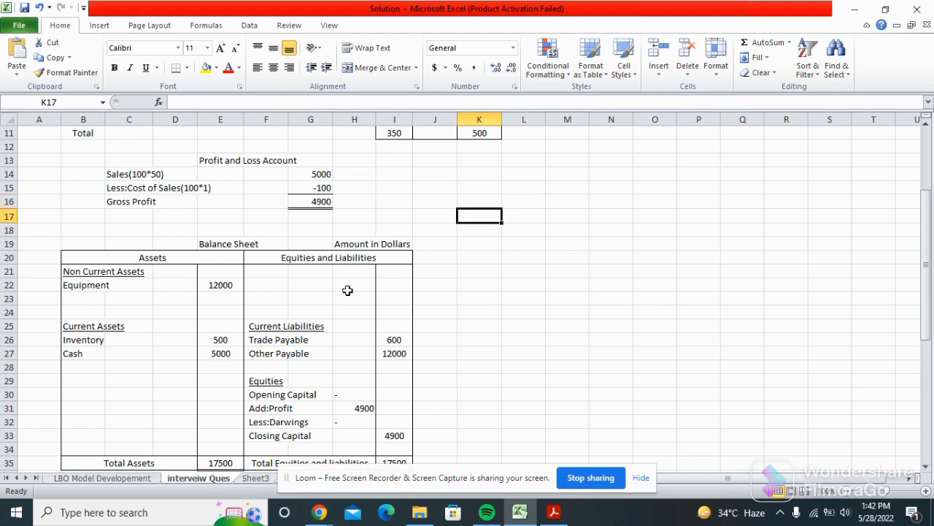
text(Assu)
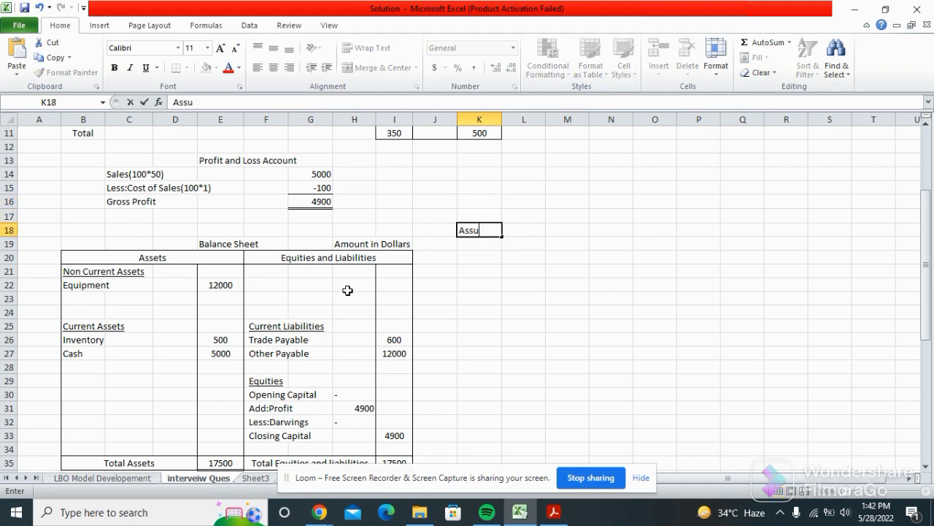
text(mption)
key(Return)
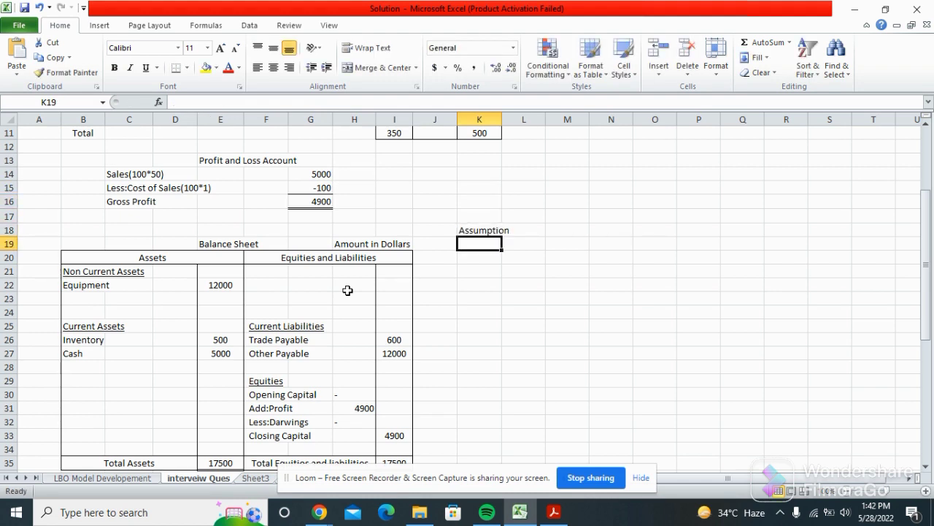
Enter the first assumption, "Sales on cash", in K19 under the heading.
text(Sa)
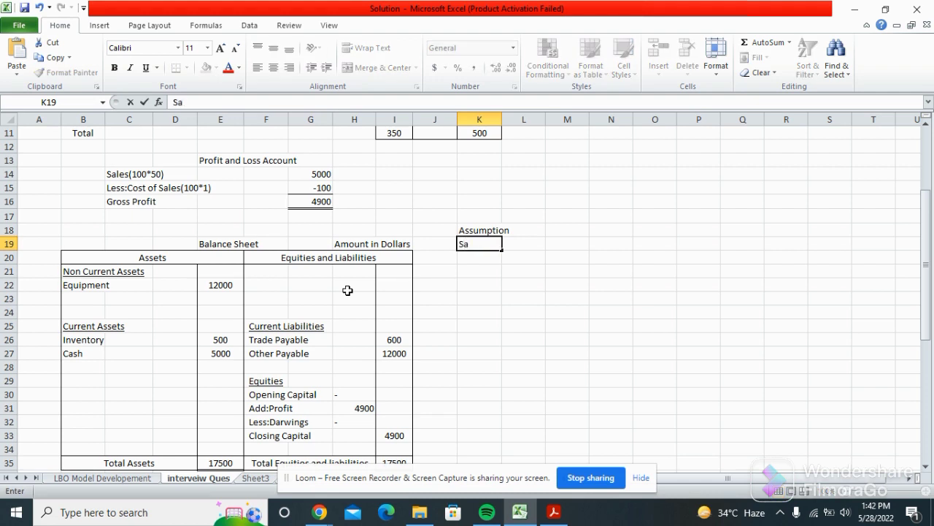
text(les)
key(Return)
key(Down)
key(Up)
key(Up)
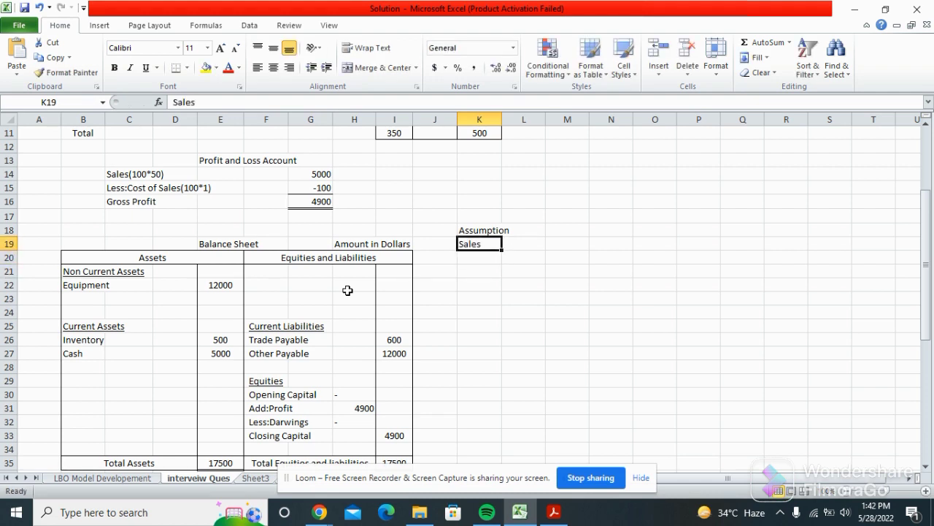
key(F2)
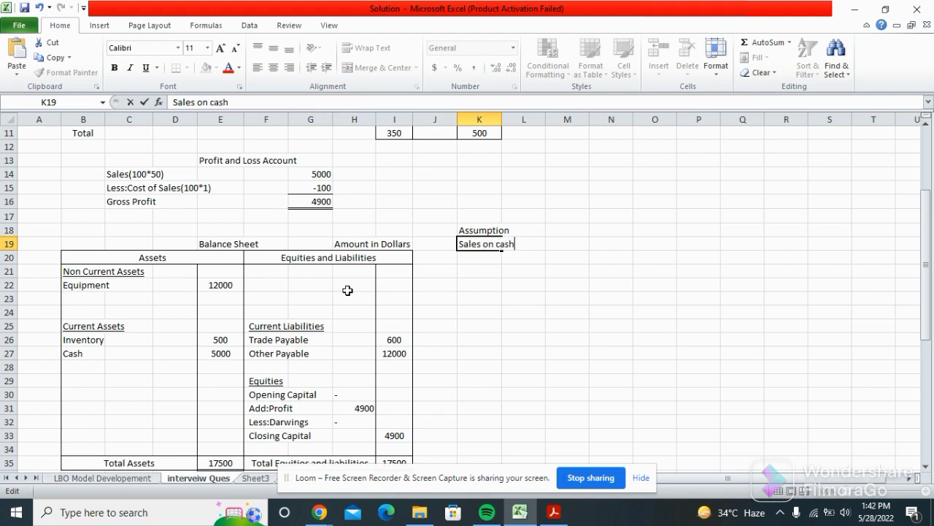
key(Return)
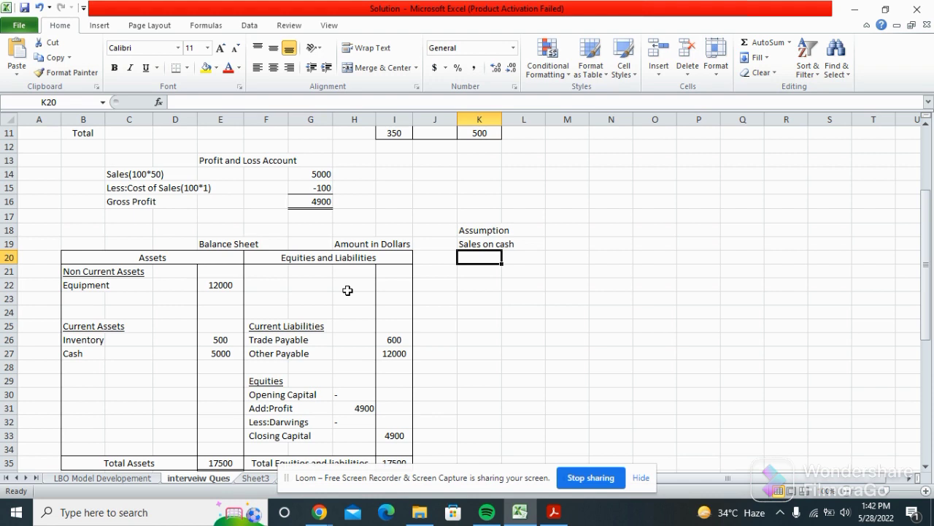
Enter the second assumption, "Equipment in on credit", in K20.
text(W)
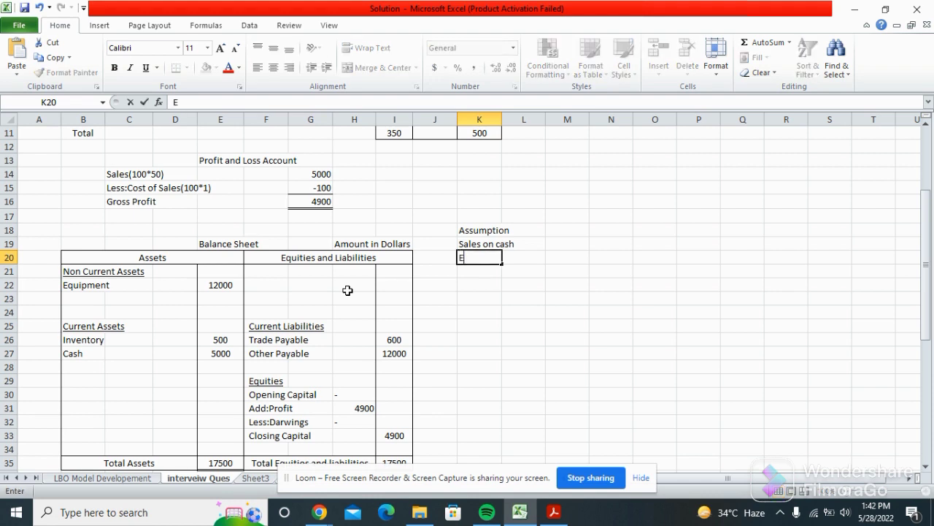
key(BackSpace)
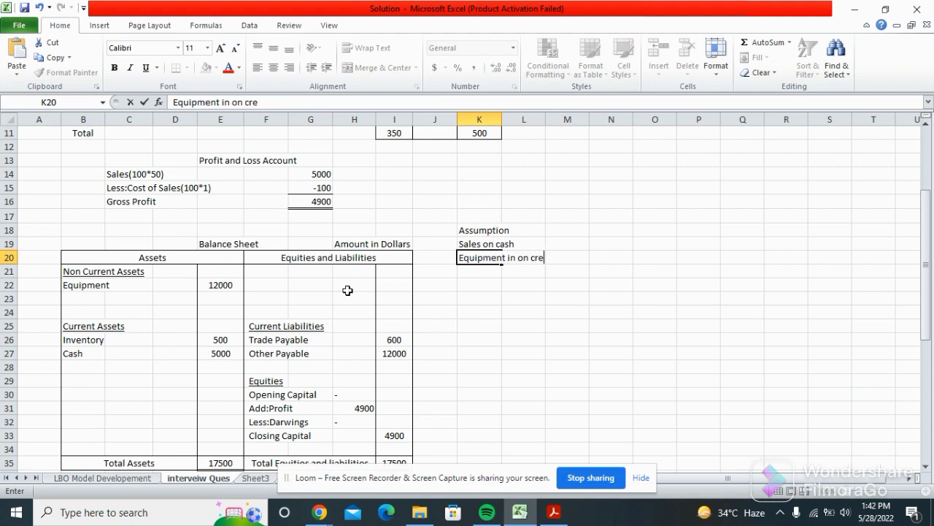
key(Return)
key(Down)
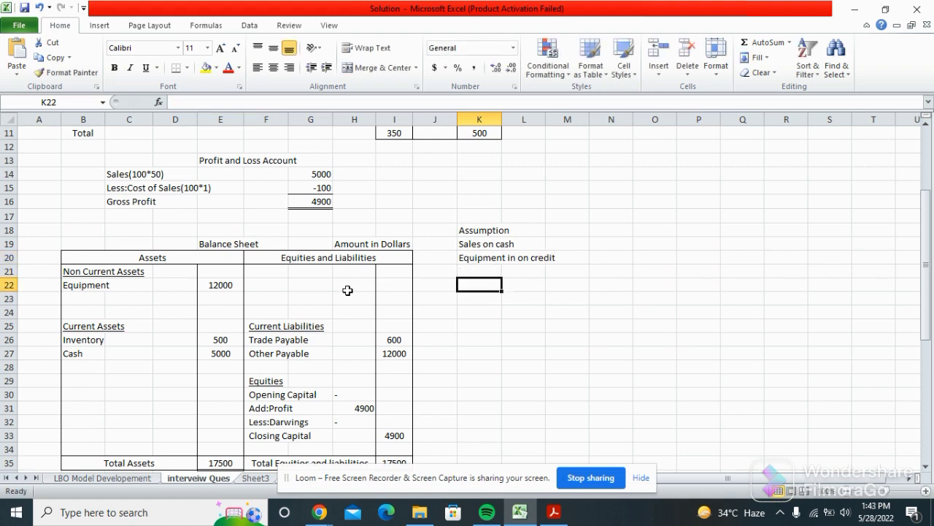
Go back to the Current Assets amounts and check Inventory in E26 and Cash in E27.
key(Left)
key(Down)
key(Left)
key(Left)
key(Left)
key(Left)
key(Left)
key(Down)
key(Down)
key(Down)
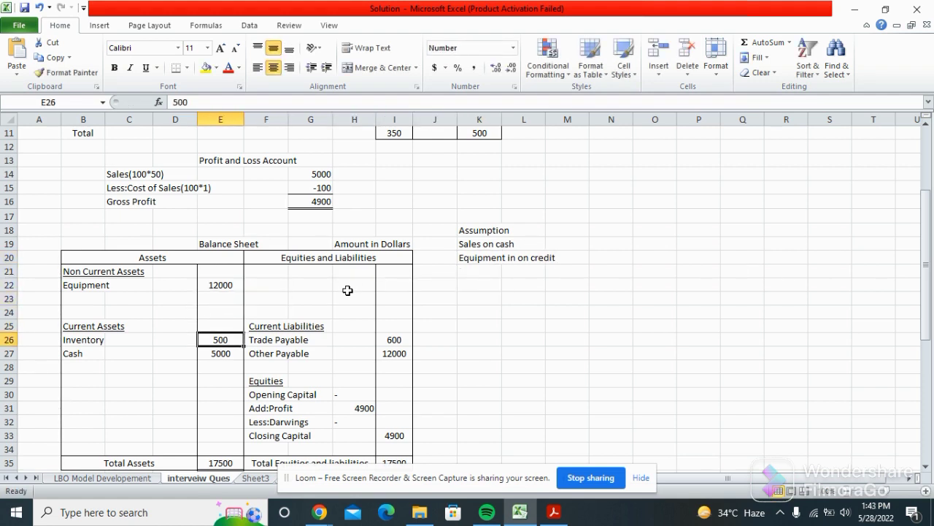
key(Down)
Return to the Profit and Loss Account and check the Sales line and the Cost of Sales amount in G15.
key(Up)
key(Up)
key(Up)
key(Up)
key(Up)
key(Up)
key(Up)
key(Up)
key(Up)
key(Up)
key(Up)
key(Up)
key(Left)
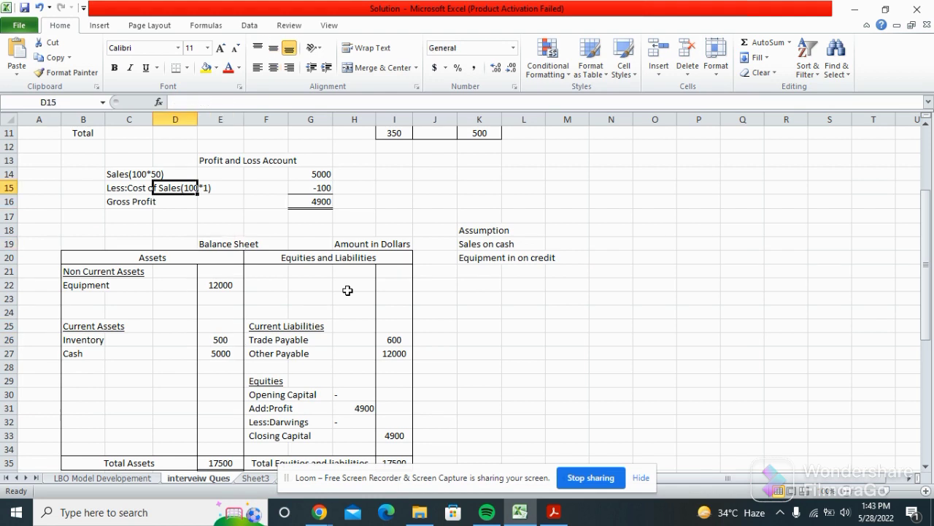
key(Up)
key(Left)
key(Right)
key(Right)
key(Right)
key(Right)
key(Down)
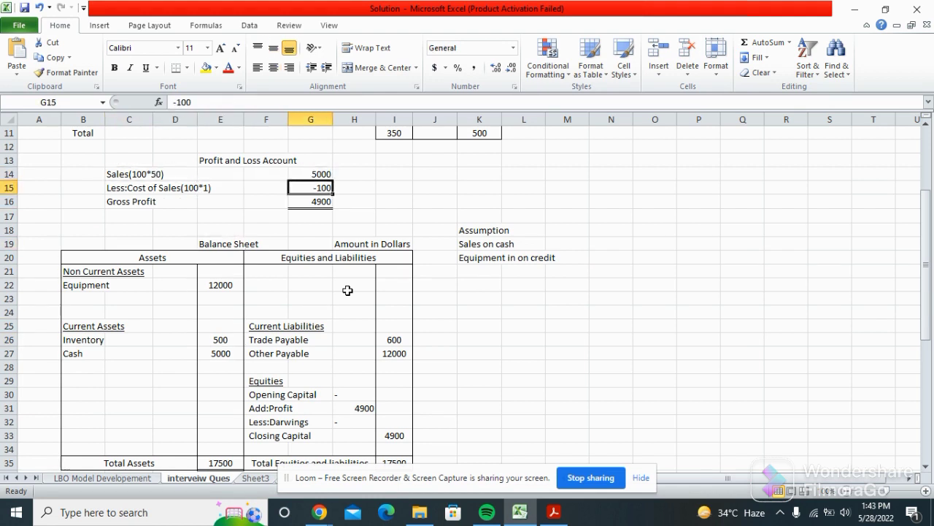
Go from the Profit and Loss Account back down to the Current Assets amounts in column E of the balance sheet.
key(Down)
key(Down)
key(Down)
key(Down)
key(Down)
key(Down)
key(Down)
key(Down)
key(Down)
key(Down)
key(Down)
key(Down)
key(Down)
key(Down)
key(Down)
key(Down)
key(Down)
key(Left)
key(Left)
key(Up)
key(Up)
key(Up)
key(Up)
key(Up)
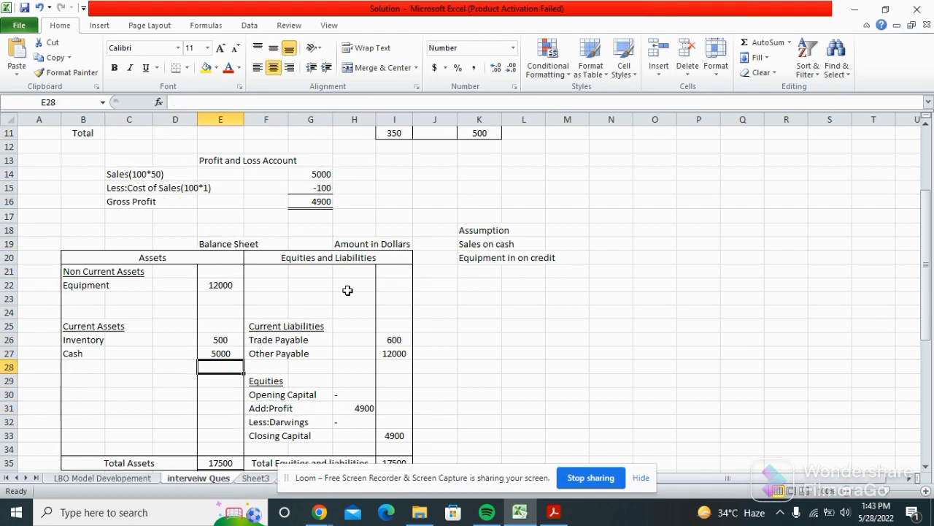
Review the Inventory and Cash entries under the Current Assets heading.
key(Left)
key(Left)
key(Left)
key(Up)
key(Up)
key(Right)
key(Down)
key(Left)
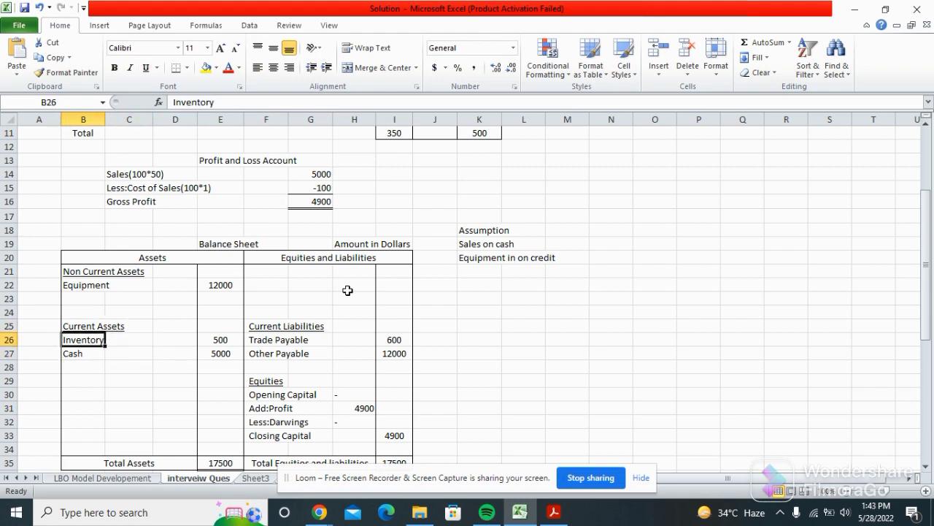
key(ctrl+u)
key(Down)
key(Right)
key(Up)
key(Up)
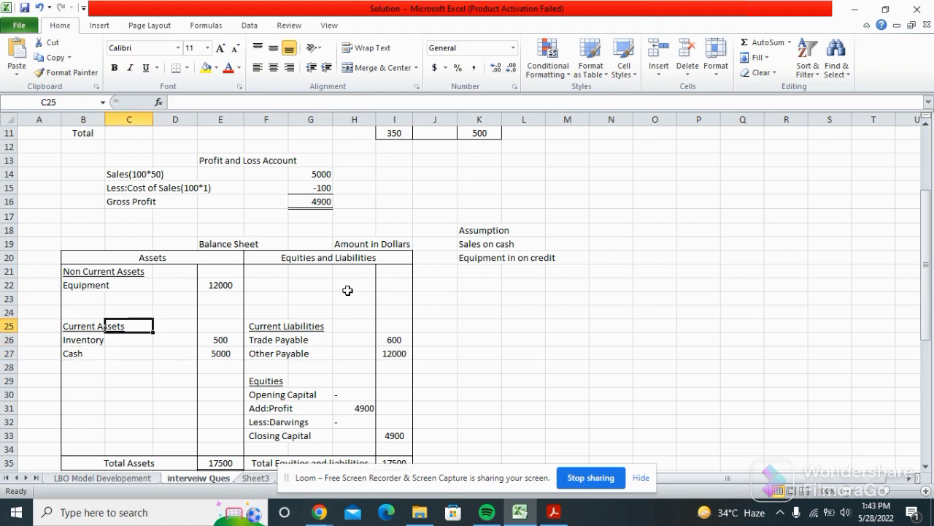
key(Up)
key(Up)
key(Up)
key(Right)
key(Down)
key(Down)
key(Down)
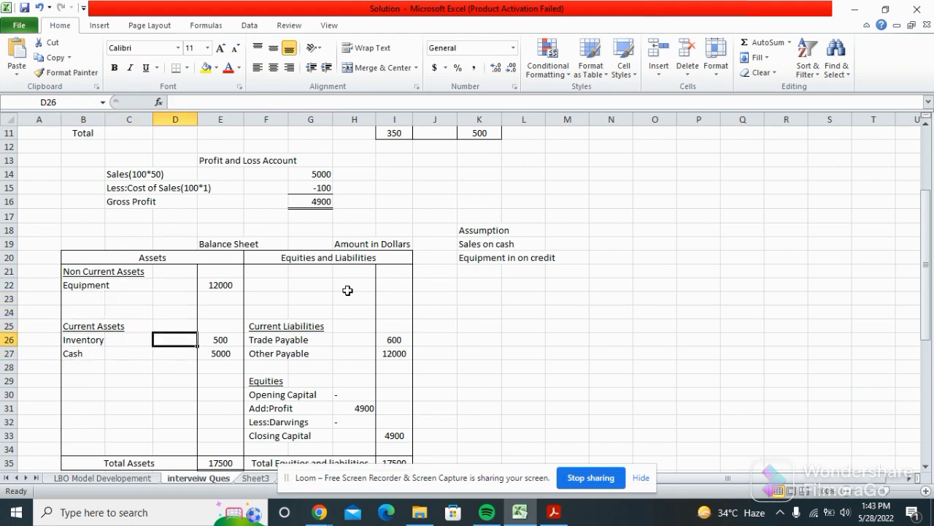
Move across to Current Liabilities and review the Trade Payable and Other Payable labels in F26 and F27.
key(Right)
key(Right)
key(Right)
key(Down)
key(Down)
key(Left)
key(Up)
key(Up)
key(Right)
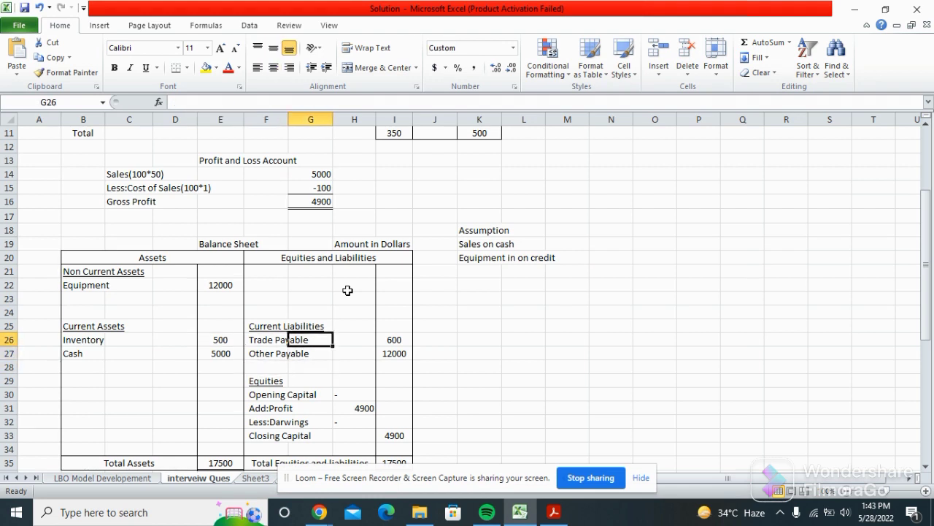
key(Up)
key(Down)
key(Left)
key(Up)
key(Down)
key(Right)
key(Left)
key(Down)
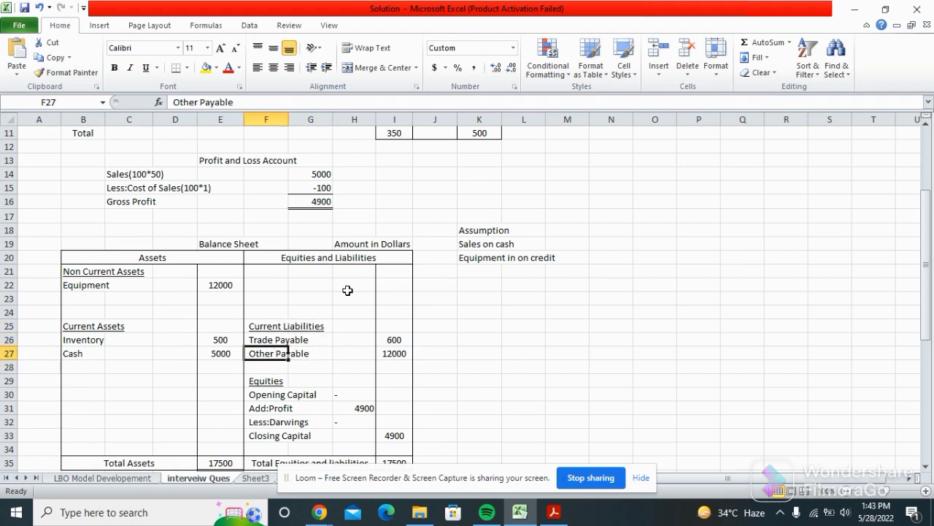
Follow the Other Payable line across to its amount in I27.
key(Up)
key(Down)
key(Right)
key(Left)
key(Right)
key(Right)
key(Right)
key(Left)
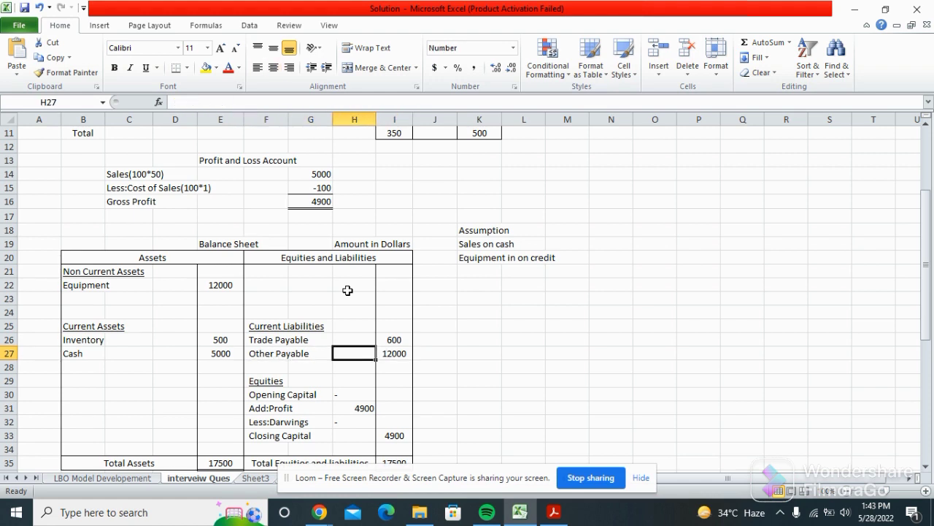
Check the Equipment amount in E22 under Non Current Assets.
key(Left)
key(Left)
key(Left)
key(Up)
key(Up)
key(Up)
key(Up)
key(Up)
key(Down)
key(Down)
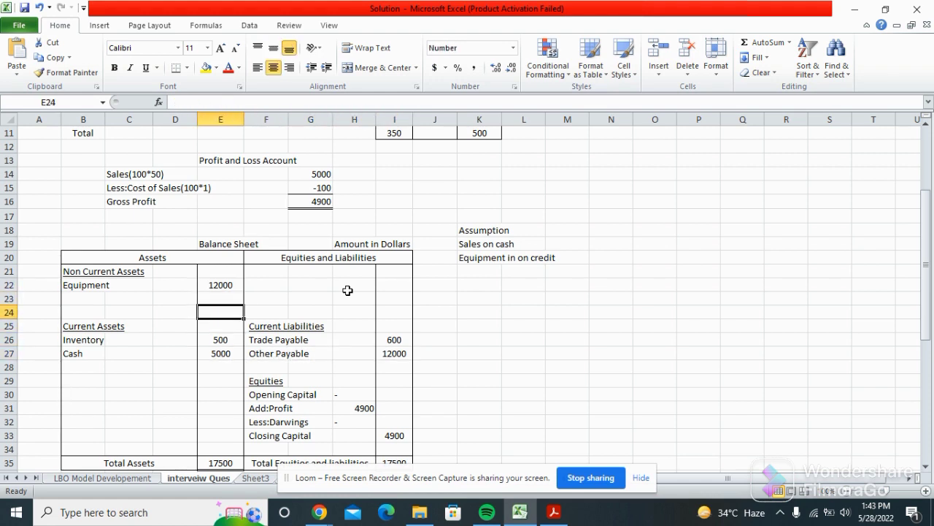
Return to the Trade Payable line in row 26 and check its amount in I26.
key(Down)
key(Down)
key(Down)
key(Right)
key(Right)
key(Right)
key(Left)
key(Up)
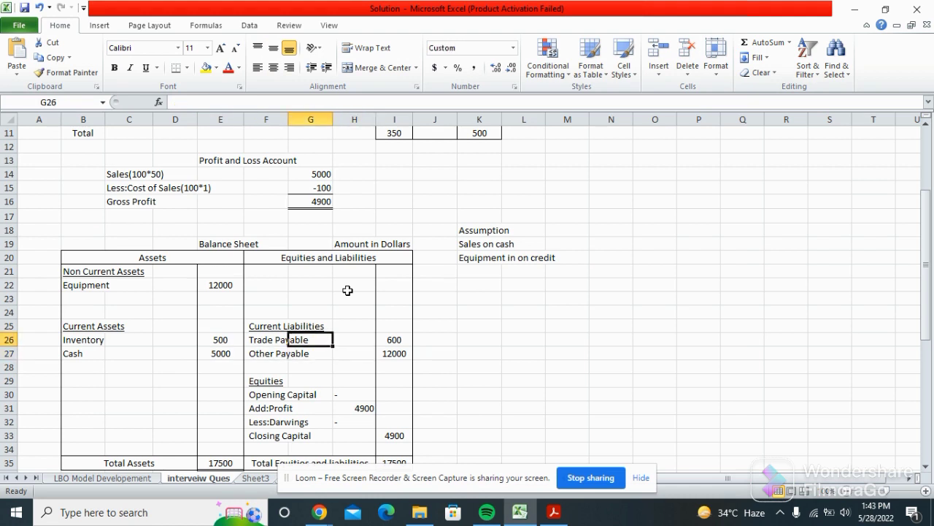
key(Left)
key(Right)
key(Left)
key(Right)
key(Right)
key(Right)
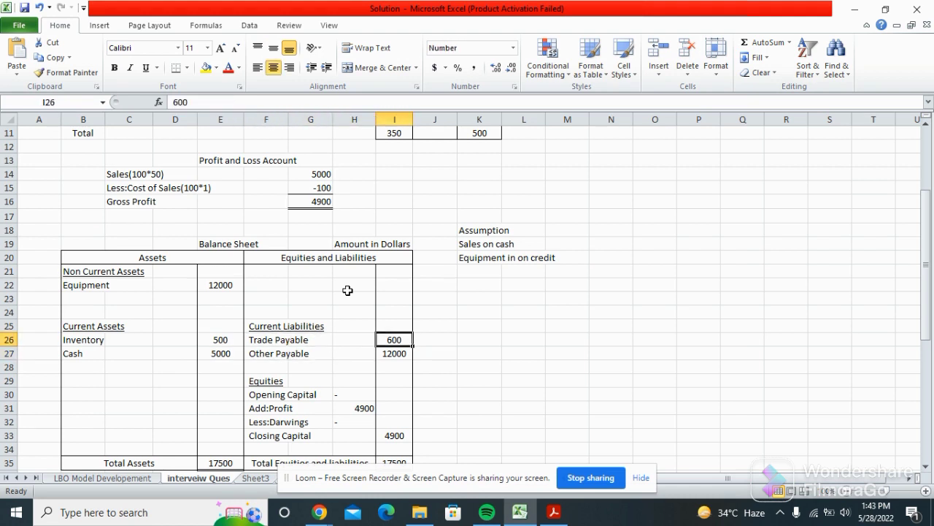
key(Left)
key(Left)
key(Left)
key(Right)
key(Left)
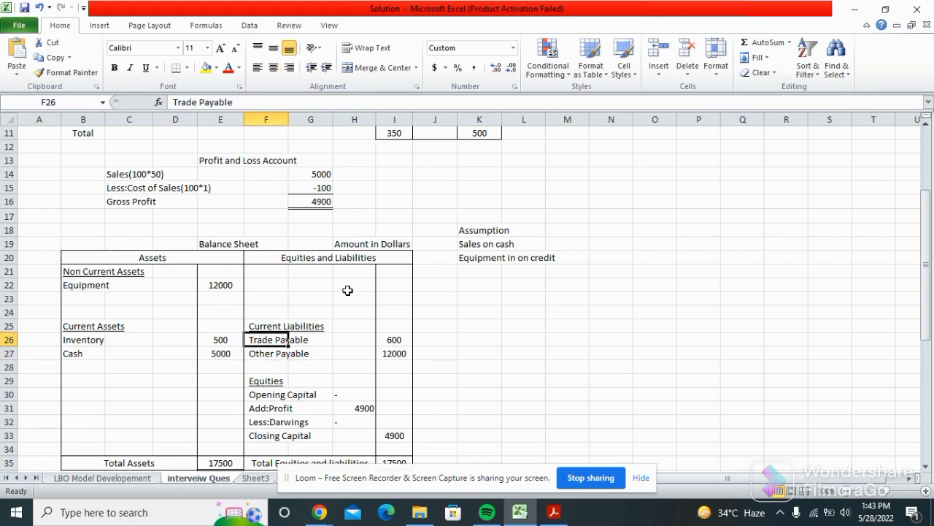
key(Right)
key(Left)
key(Right)
key(Right)
key(Up)
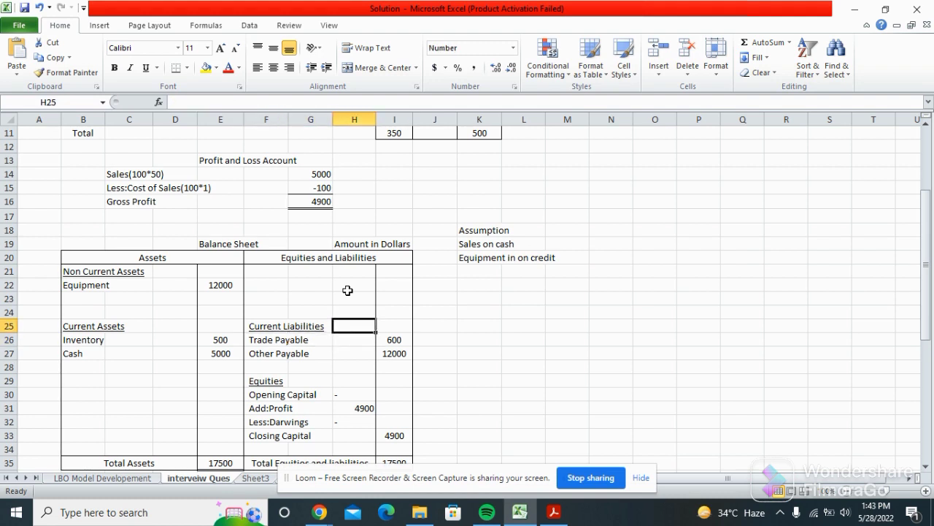
key(Right)
key(Up)
key(Up)
key(Up)
key(Up)
key(Up)
key(Up)
key(Up)
key(Up)
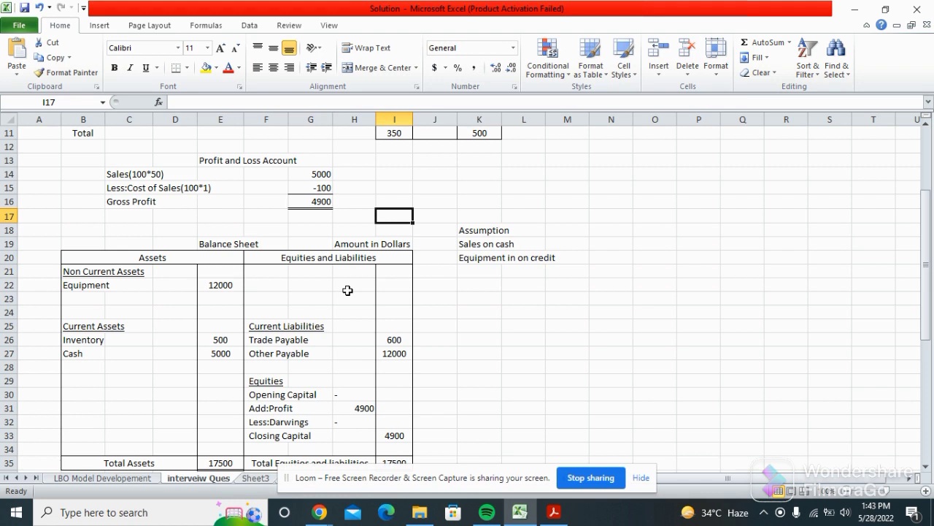
key(Down)
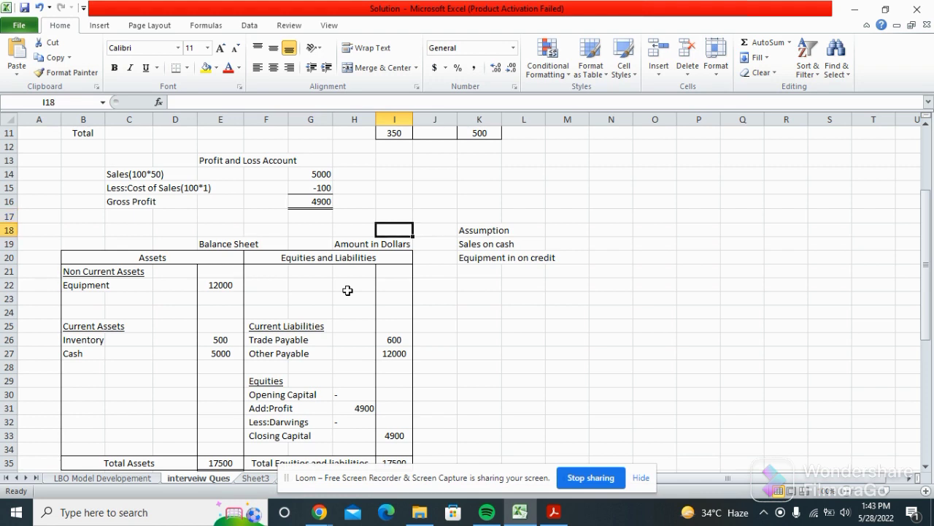
key(Down)
key(Down)
key(Down)
key(Down)
key(Down)
key(Down)
key(Down)
key(Down)
key(Left)
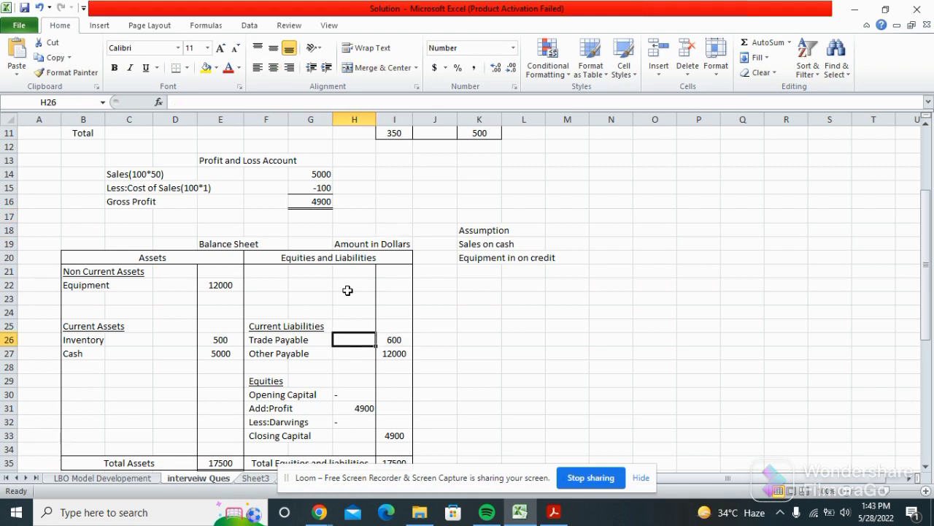
Go back up to the FIFO inventory sheet and check the January balance units in I7.
key(Up)
key(Up)
key(Up)
key(Up)
key(Up)
key(Up)
key(Up)
key(Up)
key(Up)
key(Up)
key(Up)
key(Up)
key(Up)
key(Up)
key(Up)
key(Up)
key(Up)
key(Up)
key(Up)
key(Up)
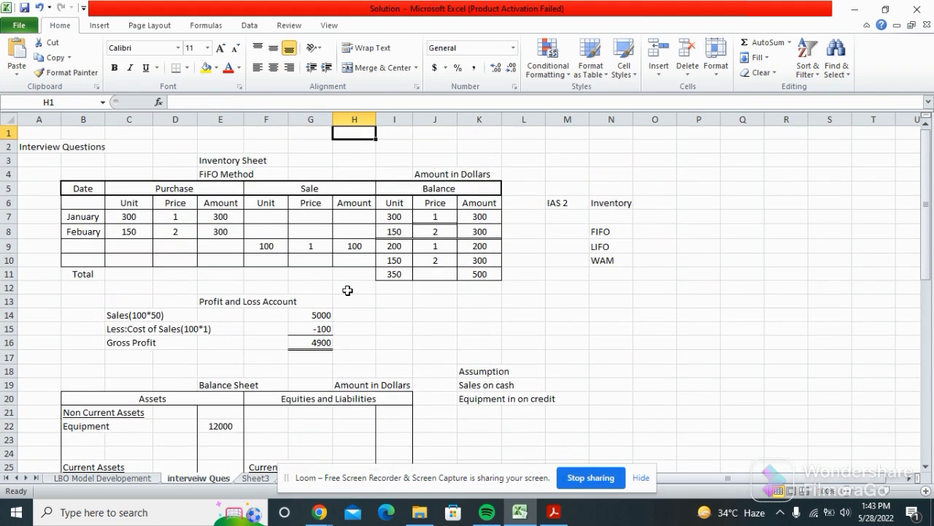
key(Right)
key(Down)
key(Down)
key(Down)
key(Down)
key(Down)
key(Down)
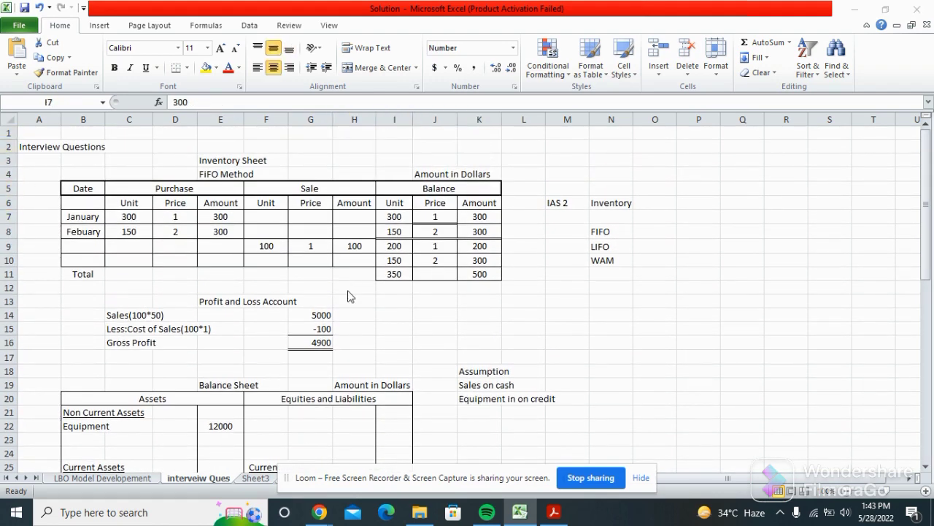
Switch to the Finance associate assessment PDF in Adobe Acrobat Reader.
key(alt+Tab)
key(alt+Tab)
key(alt+Tab)
key(alt+Tab)
key(alt+Tab)
key(alt+shift+Tab)
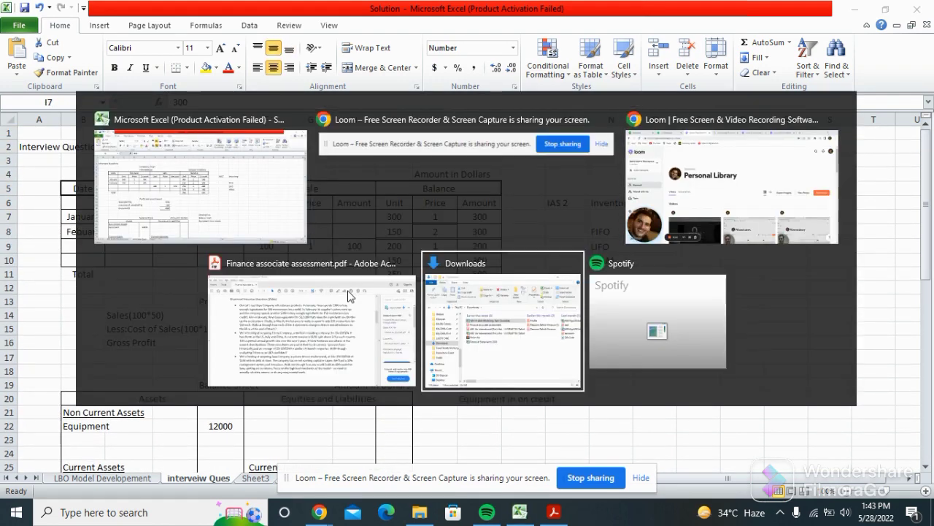
key(alt+shift+Tab)
Reread the Hoya Company question, marking the $300 February ingredient purchase and pointing out the $12,000 equipment purchase.
scroll(347, 290, down, 1)
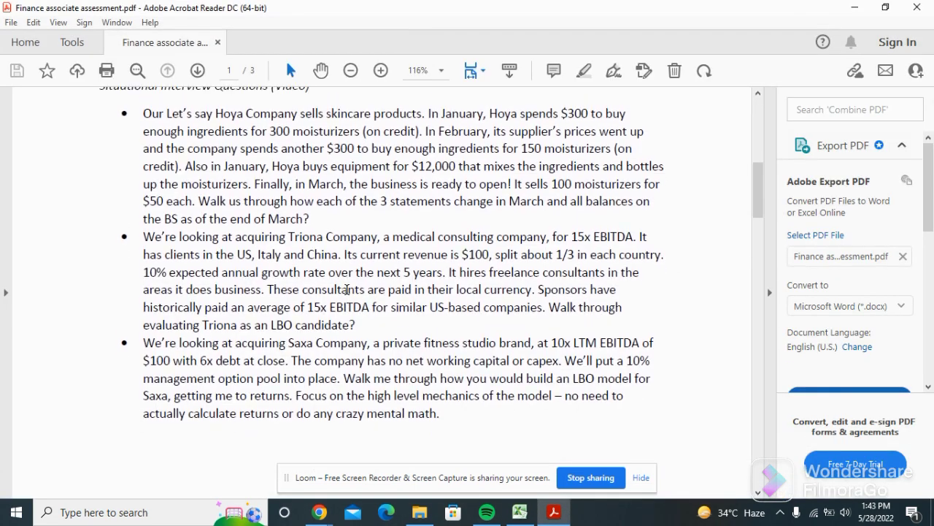
scroll(347, 290, up, 1)
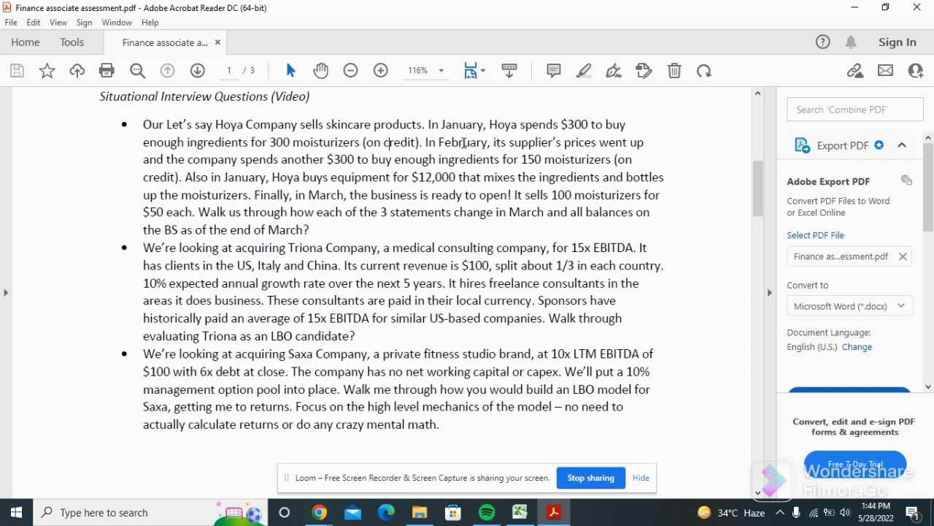
drag(327, 159, 369, 159)
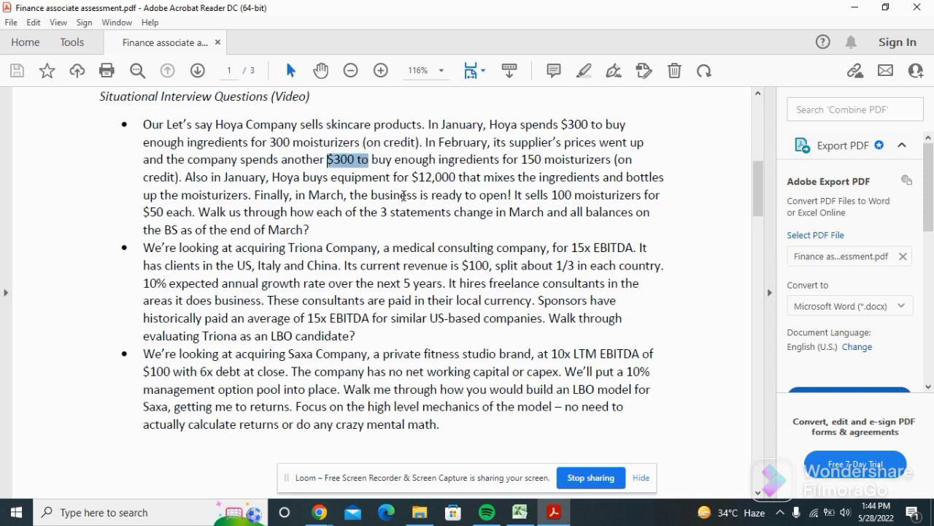
click(451, 174)
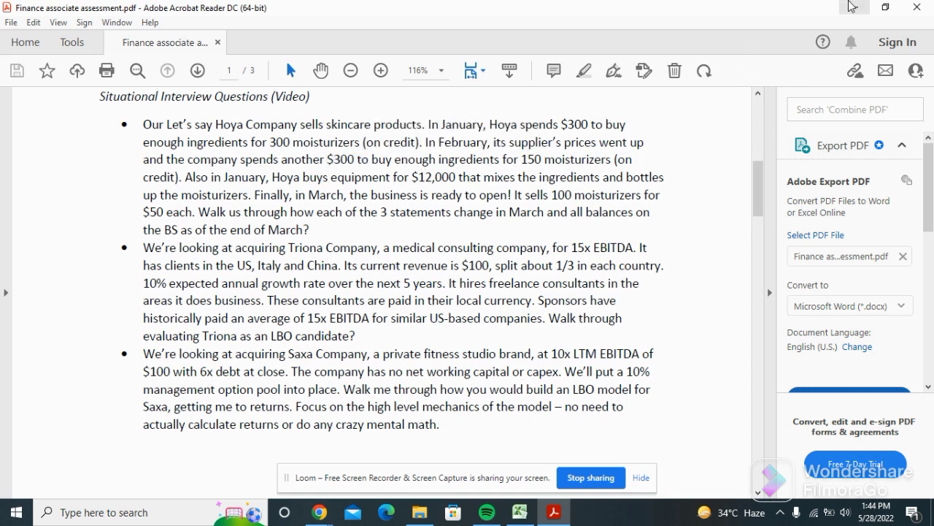
Switch back to the Solution workbook in Excel and go down to the Equities section of the balance sheet.
click(853, 8)
click(435, 231)
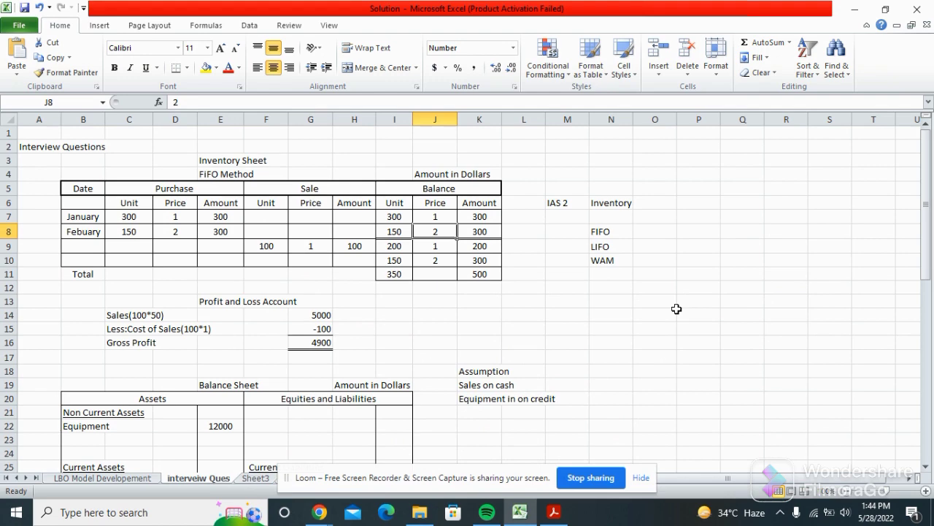
key(Down)
key(Down)
key(Down)
key(Down)
key(Down)
key(Down)
key(Down)
key(Down)
key(Down)
key(Down)
key(Down)
key(Down)
key(Down)
key(Down)
key(Down)
key(Down)
key(Down)
key(Down)
key(Down)
key(Down)
key(Left)
key(Up)
key(Up)
key(Up)
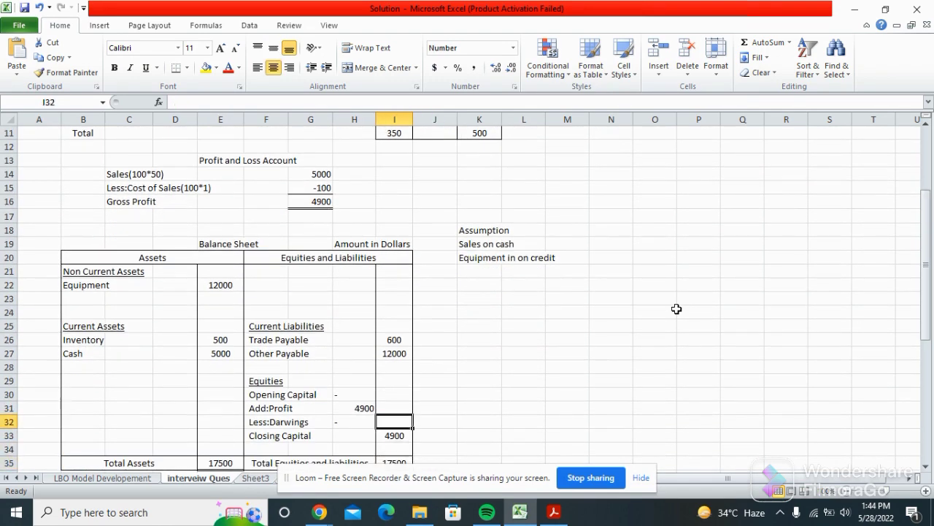
Go up to the Trade Payable line under Current Liabilities and check its amount in I26.
key(Up)
key(Up)
key(Up)
key(Up)
key(Up)
key(Up)
key(Left)
key(Left)
key(Left)
key(Right)
key(Right)
key(Right)
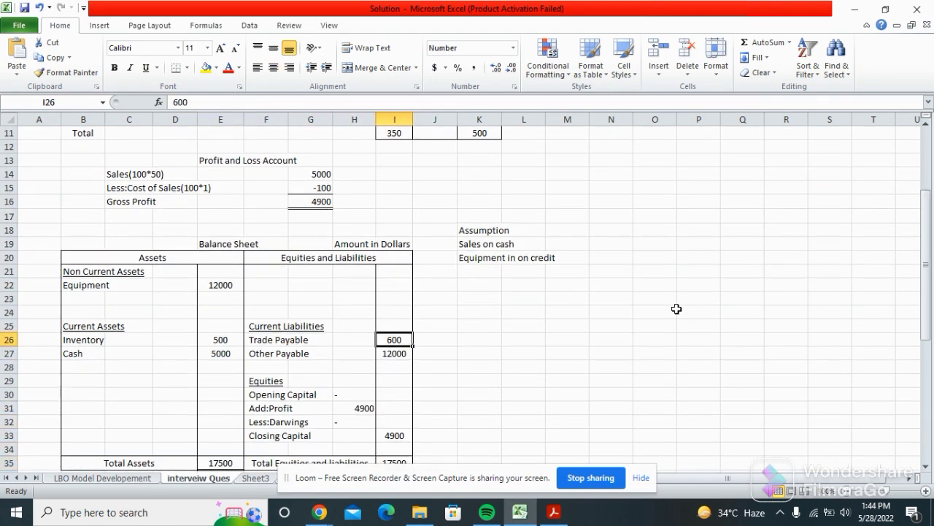
Check the Other Payable line in row 27 against the Trade Payable line above it.
key(Down)
key(Up)
key(Down)
key(Down)
key(Down)
key(Left)
key(Left)
key(Up)
key(Up)
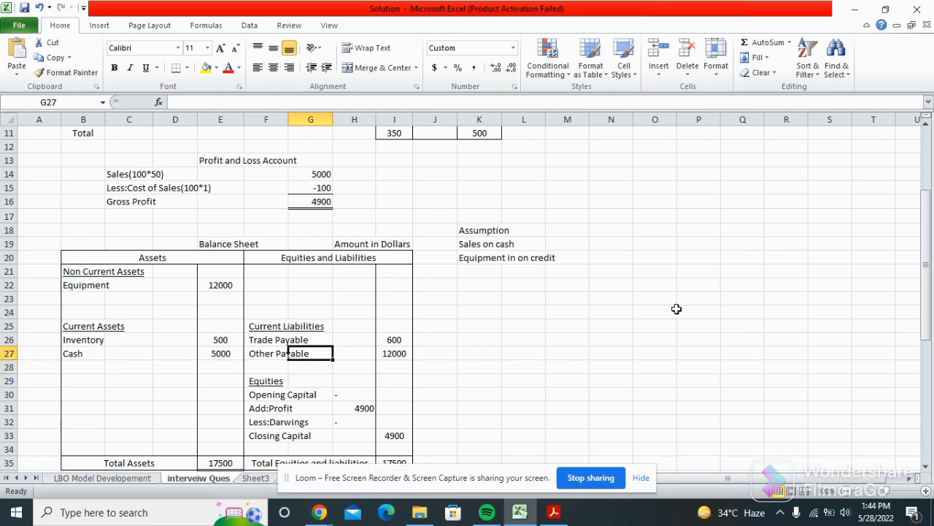
Run through the equity lines down past Closing Capital and return to the Equities heading in row 29.
key(Down)
key(Down)
key(Down)
key(Down)
key(Down)
key(Down)
key(Down)
key(Down)
key(Down)
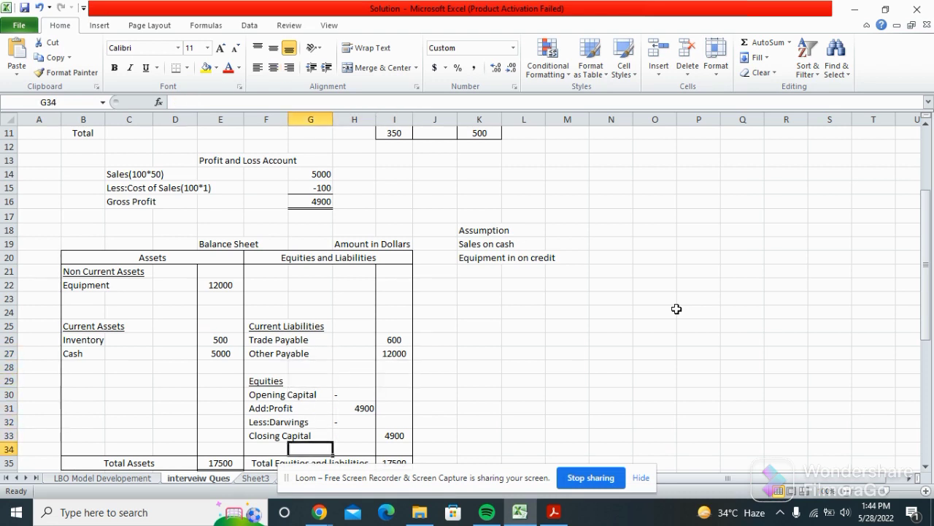
key(Up)
key(Up)
key(Up)
key(Left)
key(Up)
key(Up)
key(Up)
key(Up)
key(Right)
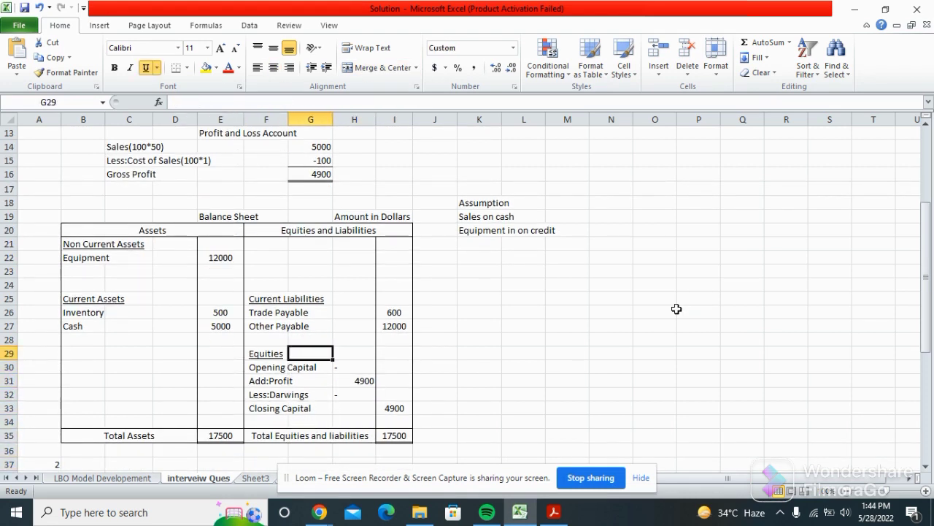
Examine the Opening Capital line in row 30 and its entry in H30.
key(Down)
key(Left)
key(Right)
key(Right)
key(Left)
key(Right)
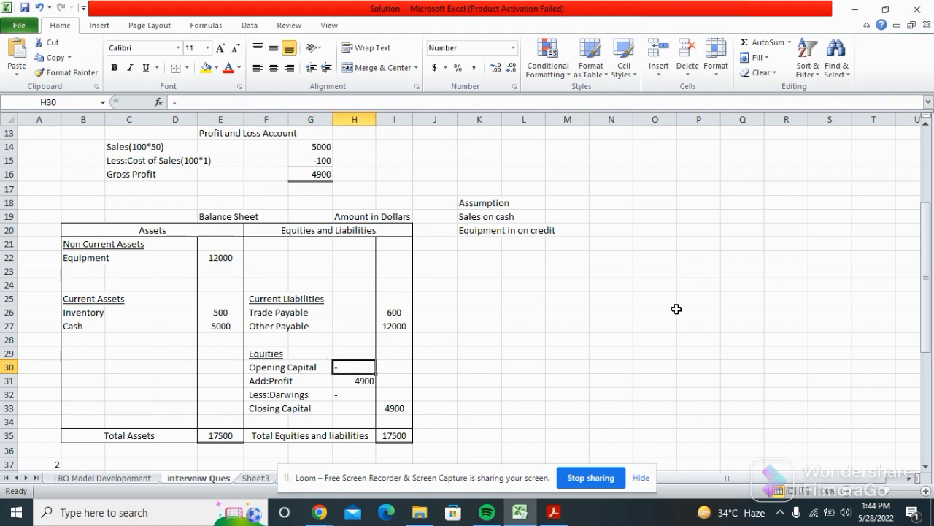
key(Left)
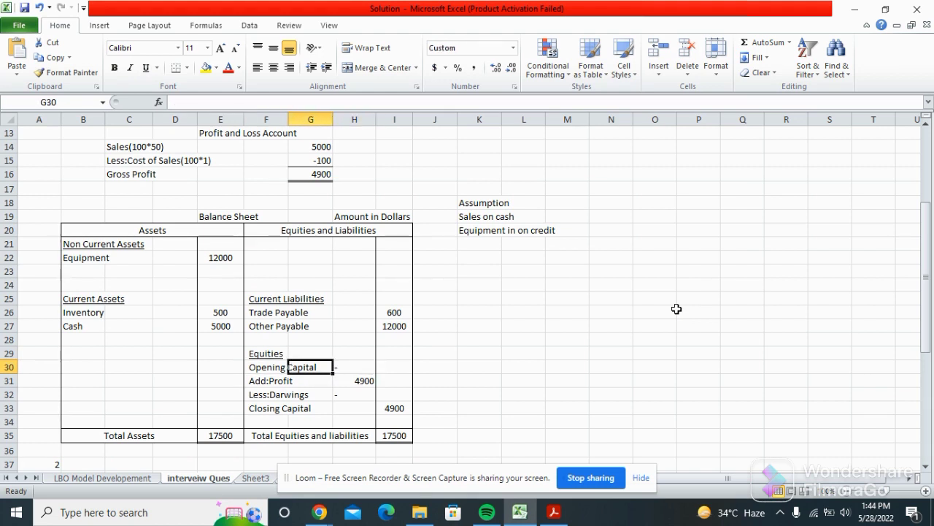
key(Left)
key(Right)
key(Right)
key(Left)
key(Left)
key(Right)
key(Right)
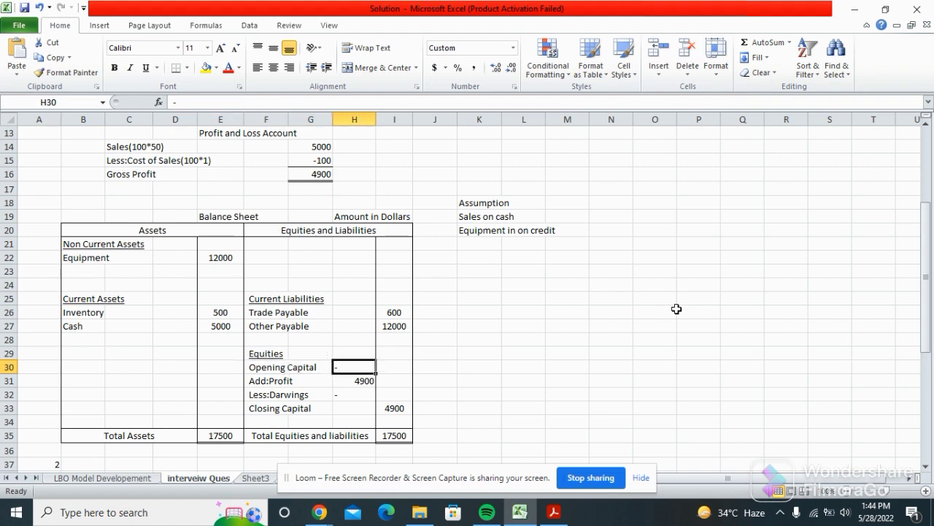
Go over the Profit and Drawings lines and return to the Opening Capital label in F30.
key(Down)
key(Down)
key(Left)
key(Left)
key(Up)
key(Up)
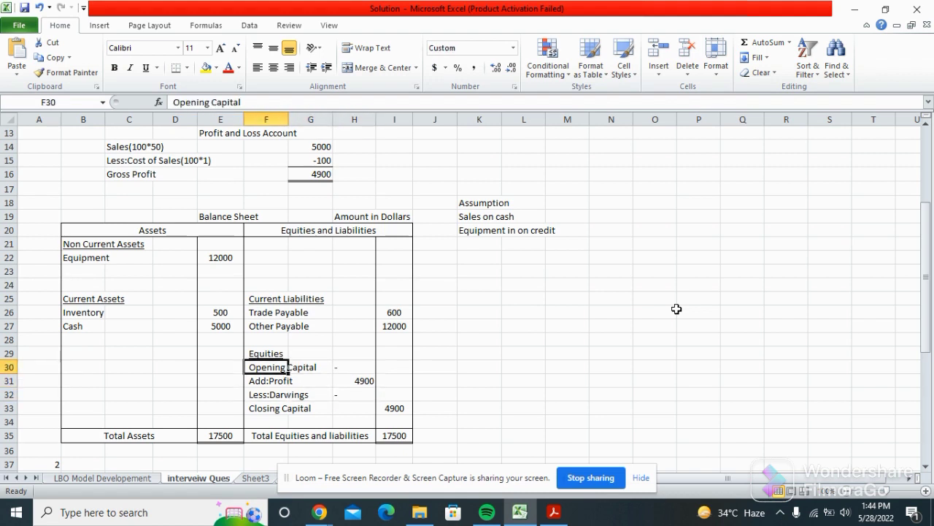
Trace the profit up to the Gross Profit line of the Profit and Loss Account and return to the Equities heading.
key(Up)
key(Up)
key(Up)
key(Up)
key(Up)
key(Up)
key(Up)
key(Up)
key(Up)
key(Up)
key(Up)
key(Up)
key(Up)
key(Right)
key(Down)
key(Down)
key(Down)
key(Down)
key(Down)
key(Down)
key(Down)
key(Down)
key(Down)
key(Down)
key(Down)
key(Down)
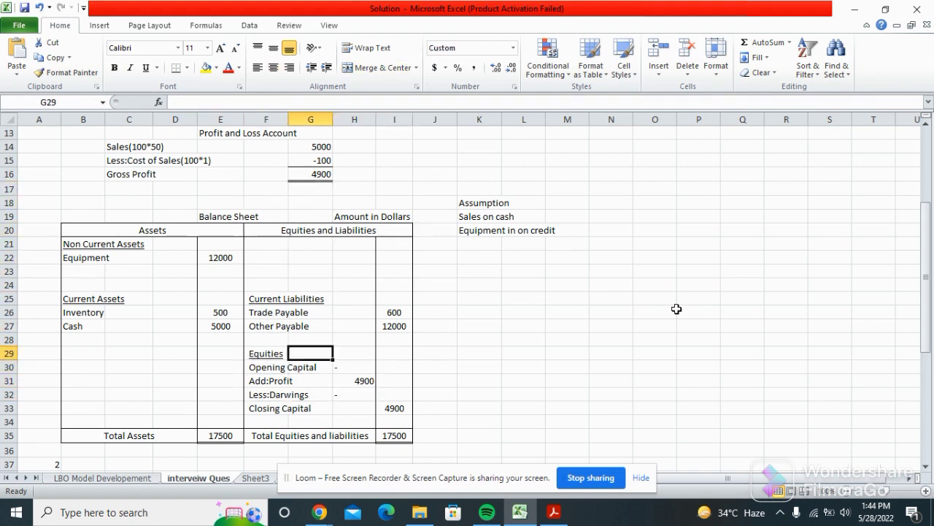
Go down past the added profit and check the Drawings entry in H32.
key(Right)
key(Down)
key(Down)
key(Down)
key(Left)
key(Right)
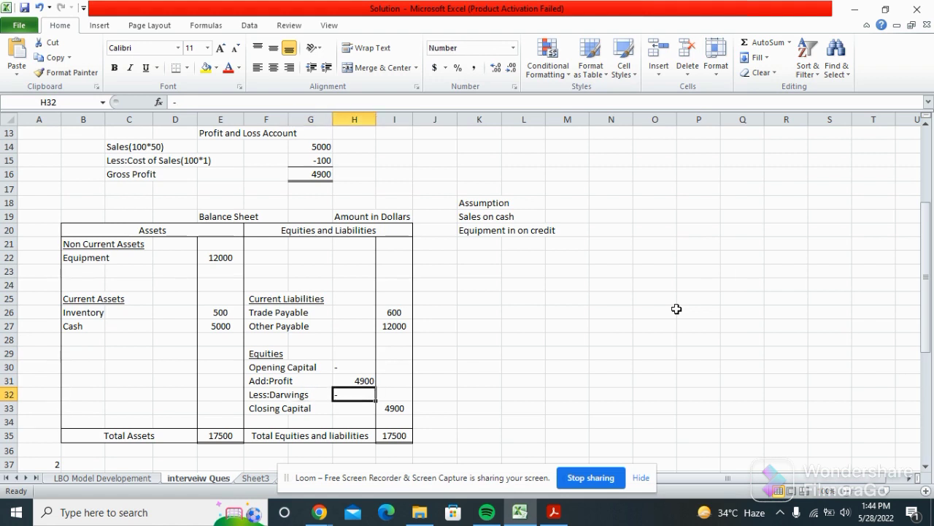
Review how the equity lines lead to Closing Capital in row 33 and check its amount in I33.
key(Down)
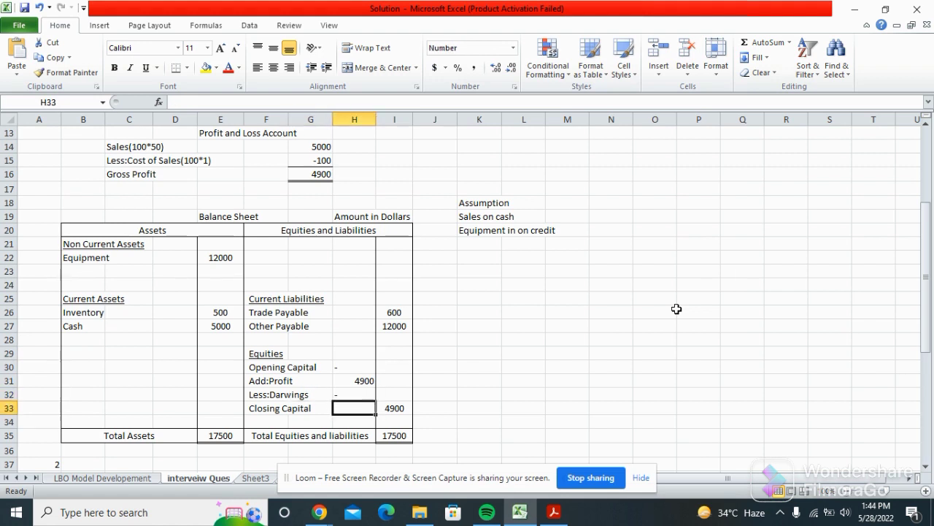
key(Up)
key(Up)
key(Up)
key(Down)
key(Down)
key(Down)
key(Left)
key(Left)
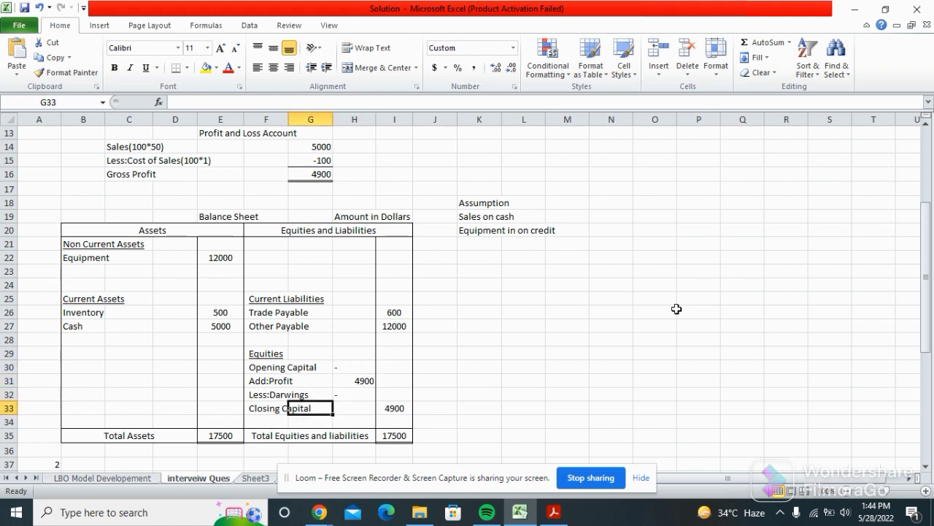
key(Right)
key(Right)
key(Right)
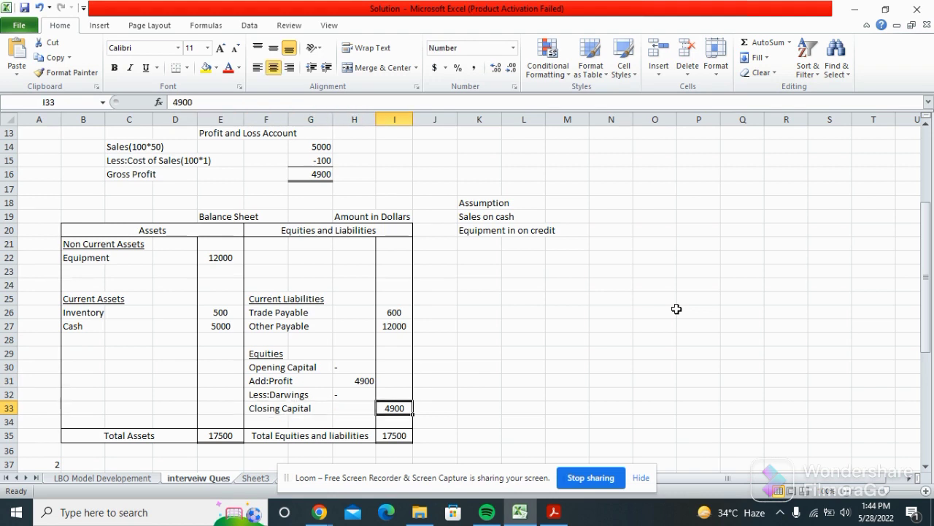
key(Left)
key(Left)
key(Right)
key(Right)
key(Left)
key(Right)
key(Right)
key(Left)
key(Left)
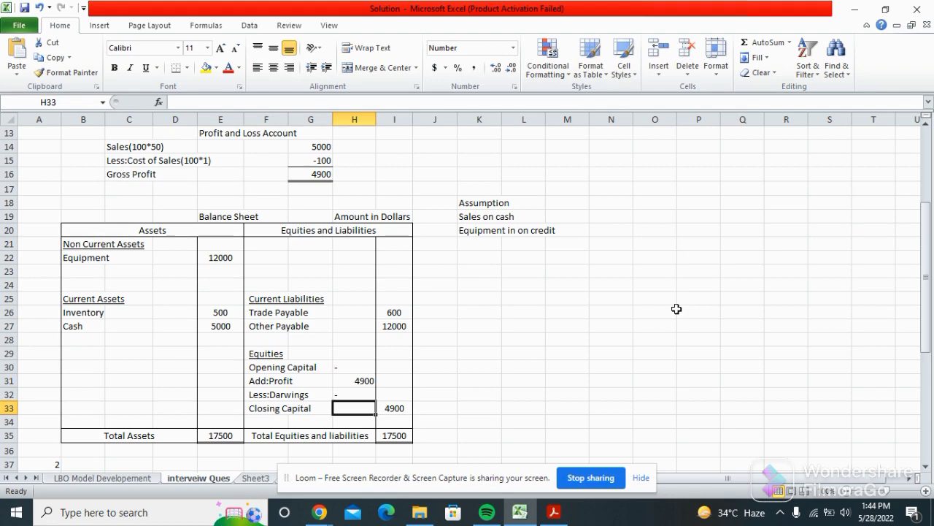
Go from the Closing Capital row across to the asset amounts in column E and review them up to the Assets heading.
key(Right)
key(Up)
key(Left)
key(Left)
key(Left)
key(Up)
key(Left)
key(Up)
key(Up)
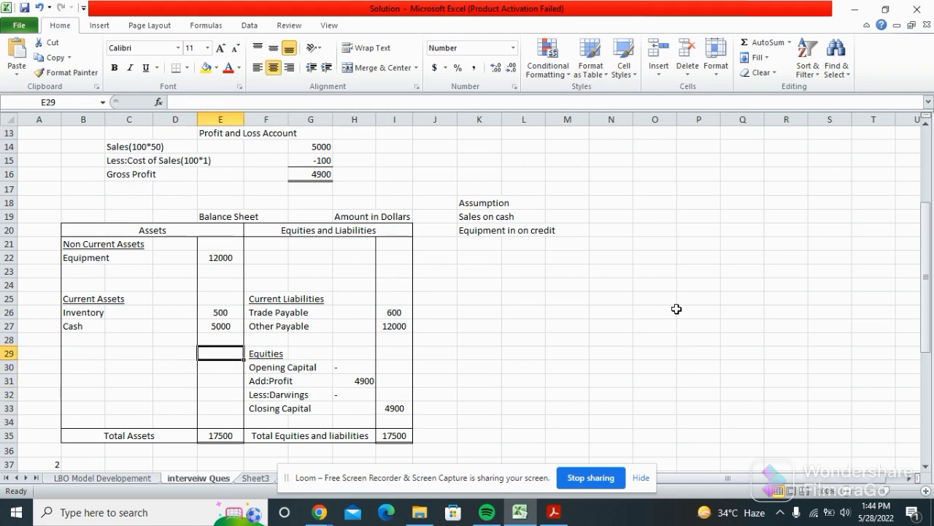
key(Up)
key(Up)
key(Up)
key(Up)
key(Up)
key(Up)
key(Up)
key(Up)
key(Up)
Go down the asset amounts of the Balance Sheet and check the Total Assets formula in E35.
key(Down)
key(Down)
key(Down)
key(Down)
key(Down)
key(Down)
key(Down)
key(Down)
key(Down)
key(Down)
key(Down)
key(Down)
key(Down)
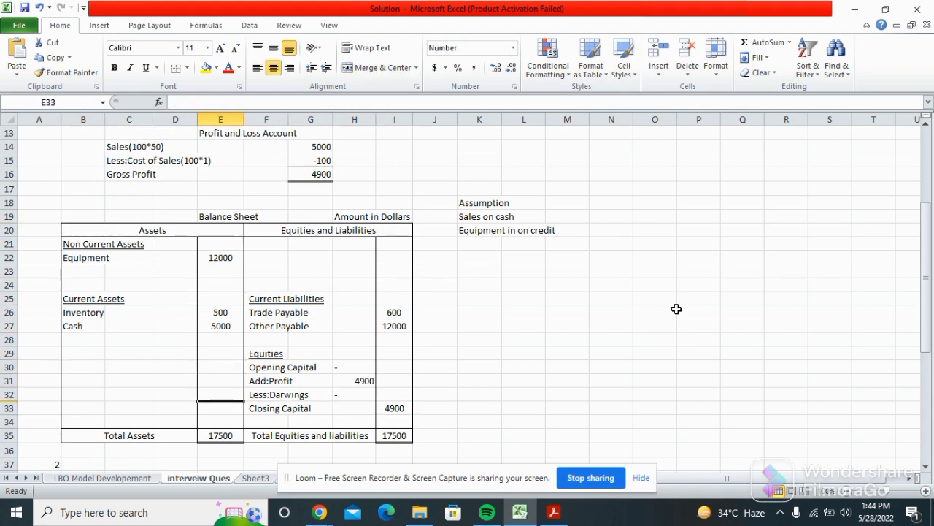
key(Down)
key(Down)
key(Down)
key(Down)
key(Down)
key(Down)
key(Down)
key(Up)
key(Right)
key(Up)
key(Left)
key(Up)
key(Up)
key(Up)
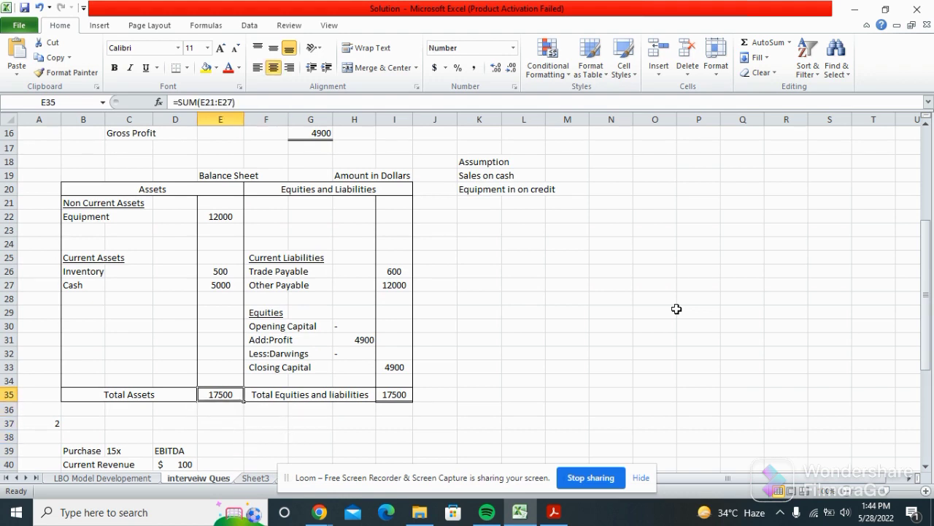
Compare Total Assets with Total Equities and liabilities in row 35, finishing on the total in I35.
key(Right)
key(Right)
key(Left)
key(Left)
key(Right)
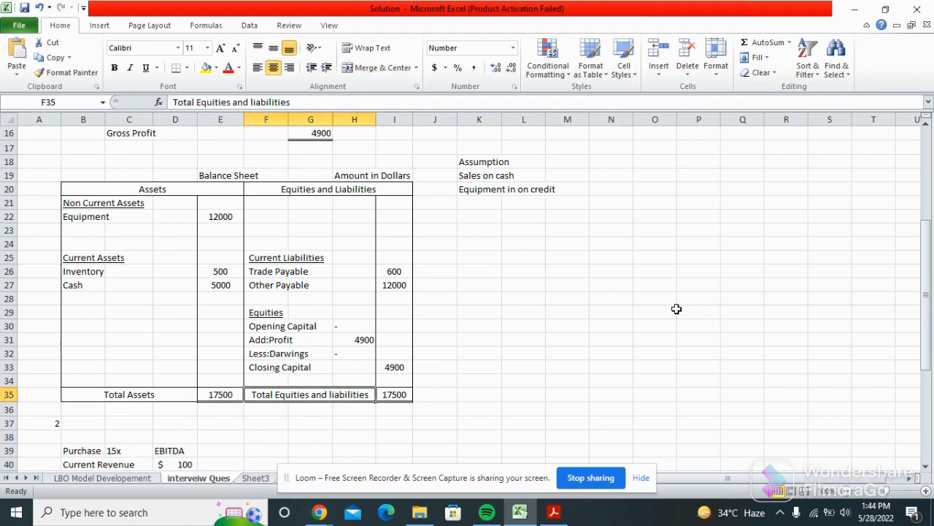
key(Right)
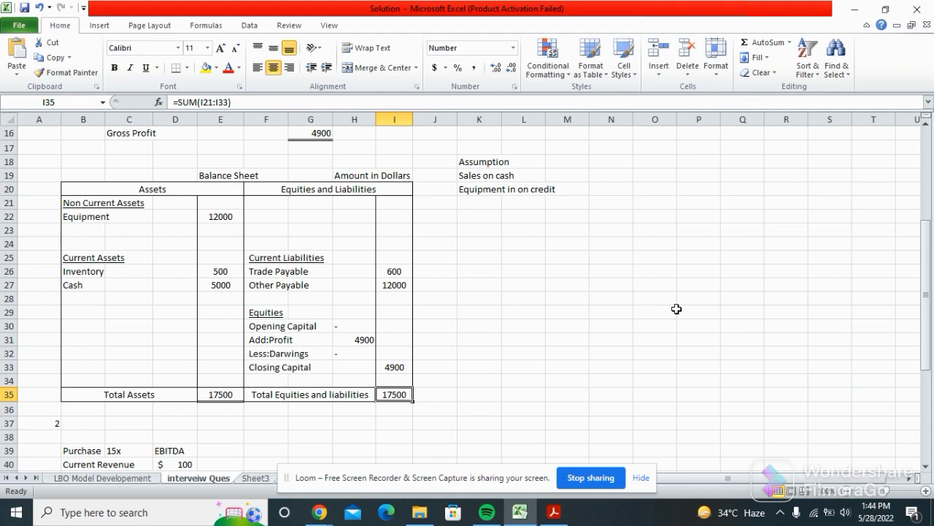
Return from the Balance Sheet totals to the start of the Inventory Sheet, at H1.
key(Up)
key(Up)
key(Up)
key(Up)
key(Up)
key(Up)
key(Up)
key(Up)
key(Up)
key(Up)
key(Up)
key(Up)
key(Up)
key(Up)
key(Up)
key(Up)
key(Up)
key(Up)
key(Up)
key(Up)
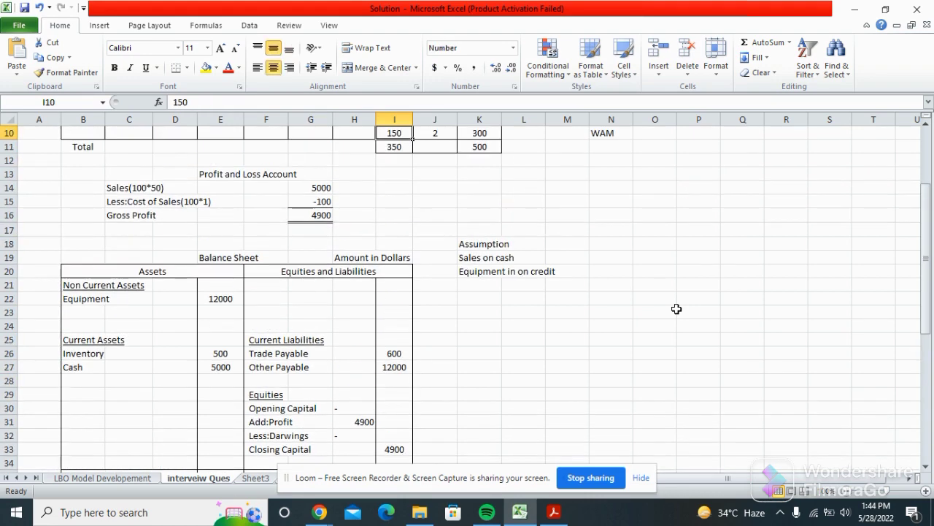
key(Up)
key(Up)
key(Up)
key(Up)
key(Up)
key(Up)
key(Up)
key(Up)
key(Up)
key(Left)
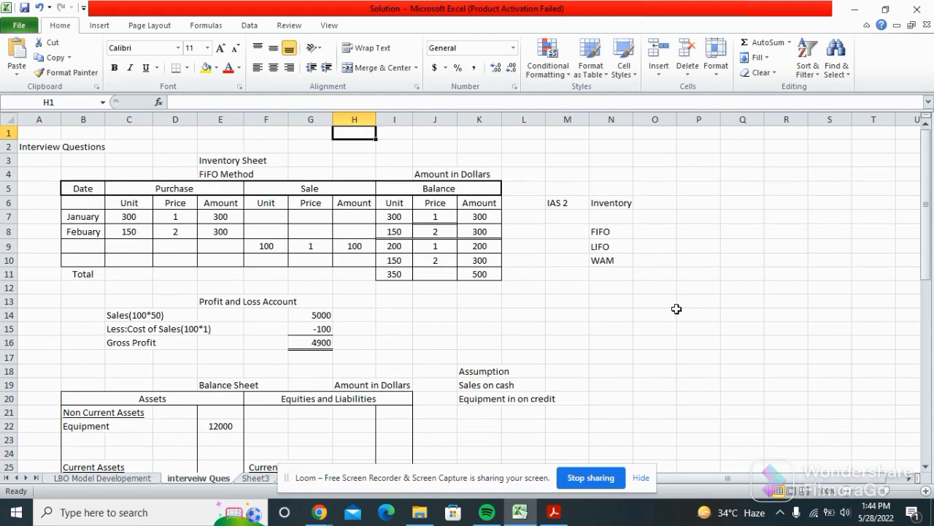
Review the Sale section of the Inventory Sheet and check the units sold in F9.
key(Down)
key(Down)
key(Down)
key(Down)
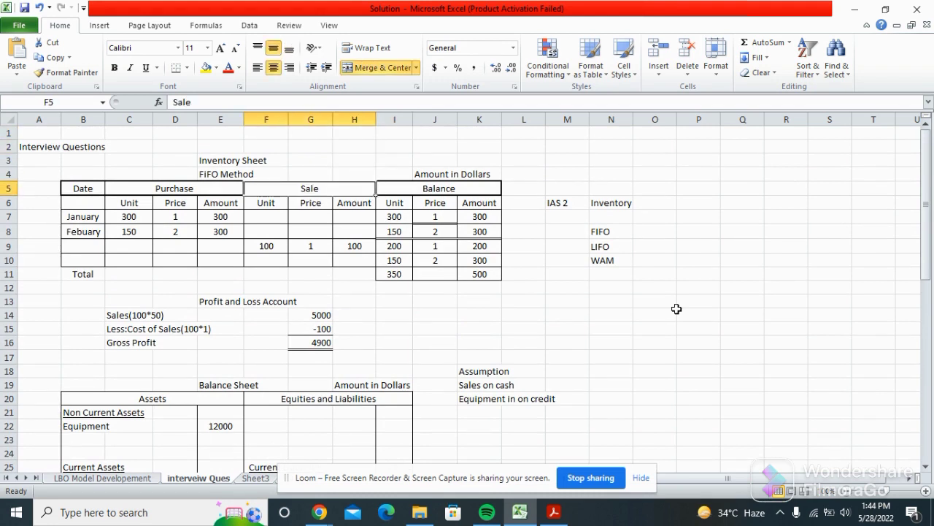
key(Down)
key(Down)
key(Down)
key(Down)
key(Down)
key(Left)
key(Up)
key(Left)
key(Up)
key(Down)
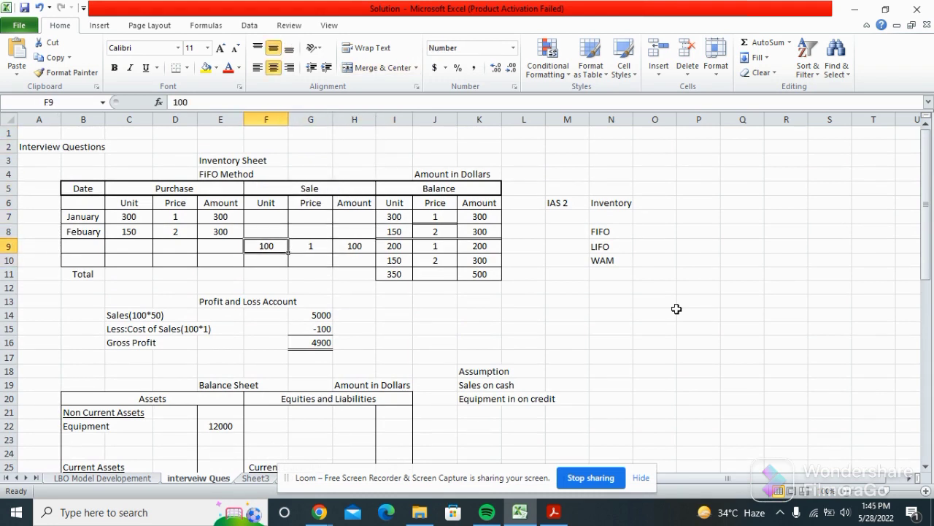
Go down past the Profit and Loss Account to the Equities and Liabilities heading in row 20.
key(Down)
key(Down)
key(Down)
key(Down)
key(Down)
key(Down)
key(Down)
key(Down)
key(Down)
key(Down)
key(Down)
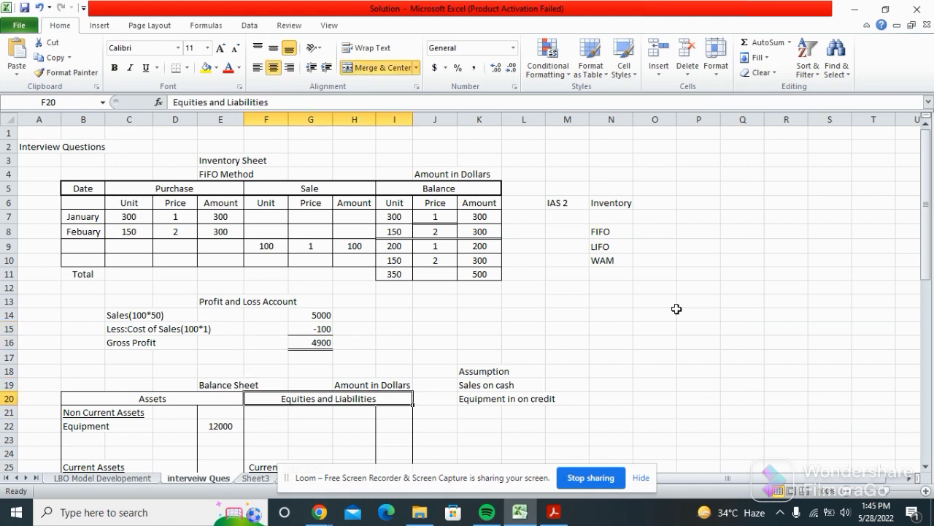
Look back over the Profit and Loss Account and stop above the Balance Sheet, at F18.
key(Up)
key(Up)
key(Up)
key(Up)
key(Up)
key(Down)
key(Down)
key(Down)
key(Down)
key(Up)
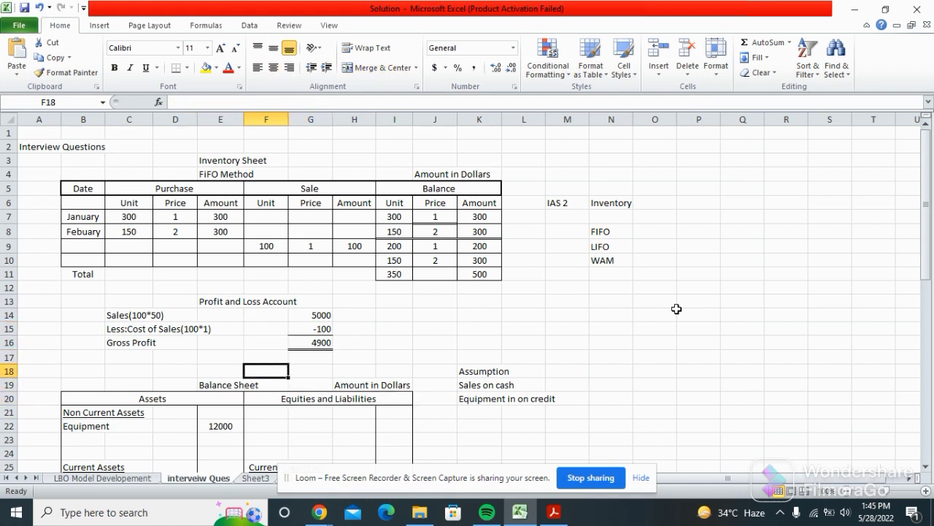
Return to the Inventory Sheet and review the Balance totals in row 11.
key(Right)
key(Right)
key(Up)
key(Right)
key(Up)
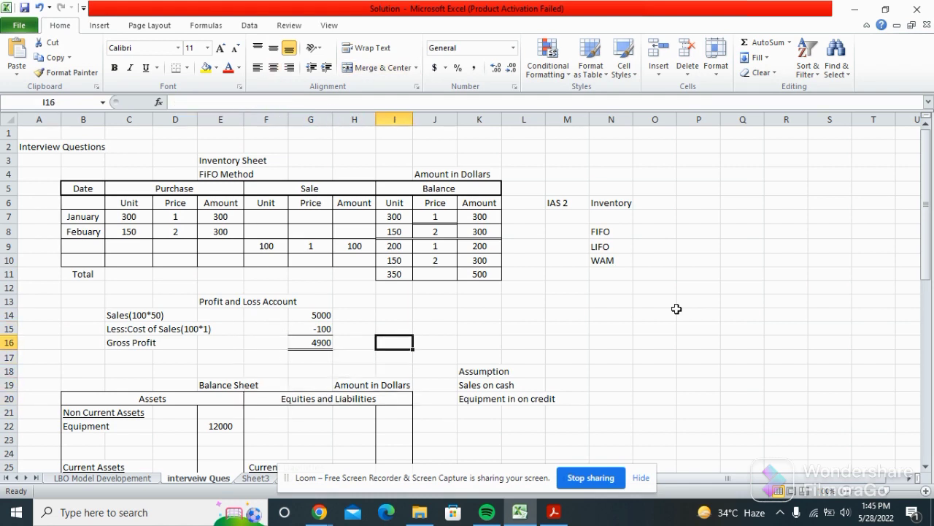
key(Right)
key(Up)
key(Up)
key(Up)
key(Up)
key(Right)
key(Up)
key(Left)
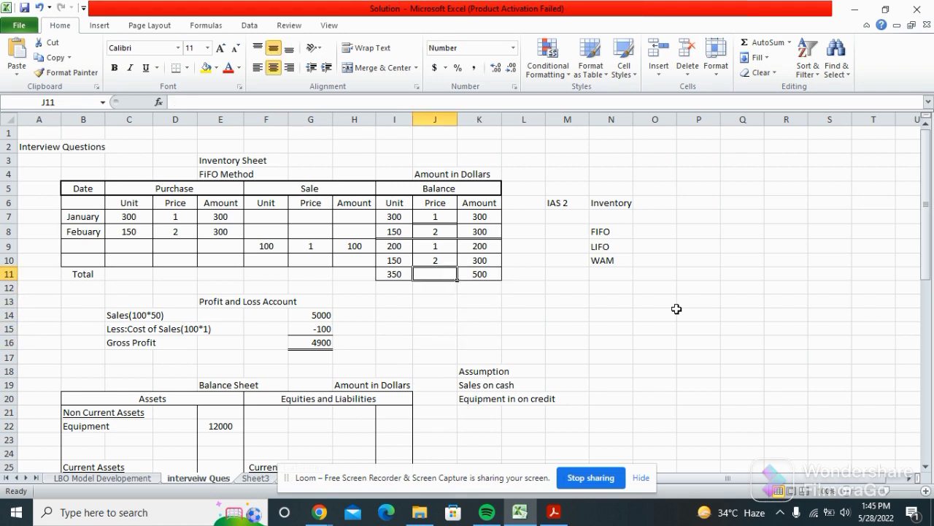
Go up through the inventory Balance amounts and across to the IAS 2 note in M6.
key(Up)
key(Up)
key(Right)
key(Up)
key(Up)
key(Right)
key(Right)
key(Up)
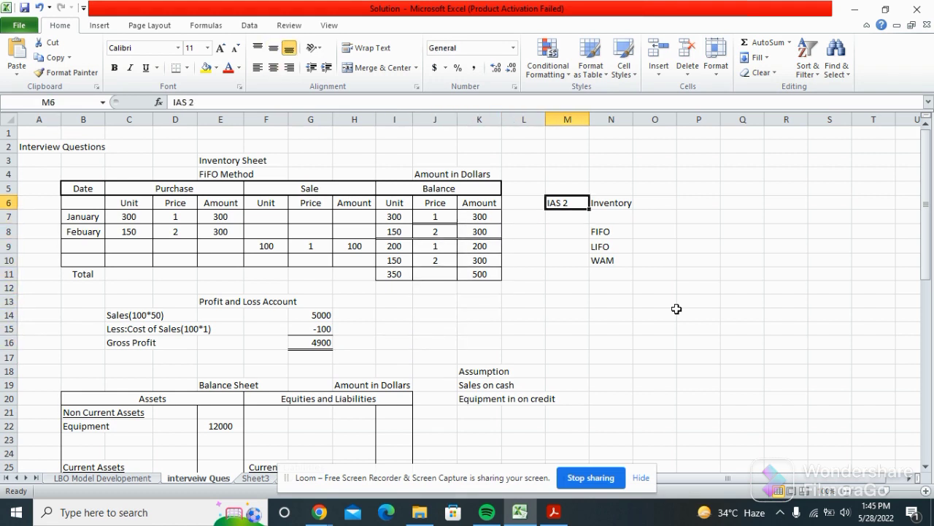
Review the IAS 2 Inventory note beside the FIFO method and return to the February balance amount in K8.
key(Right)
key(Left)
key(Right)
key(Down)
key(Left)
key(Up)
key(Down)
key(Right)
key(Down)
key(Left)
key(Left)
key(Left)
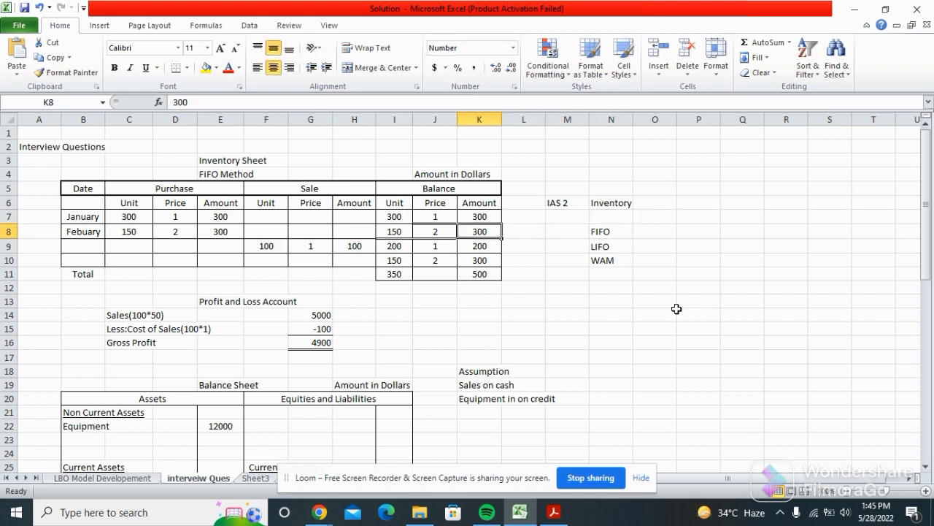
Go back across the February balance figures to the Sale section, ending below the sale price in G10.
key(Left)
key(Left)
key(Right)
key(Left)
key(Left)
key(Down)
key(Left)
key(Down)
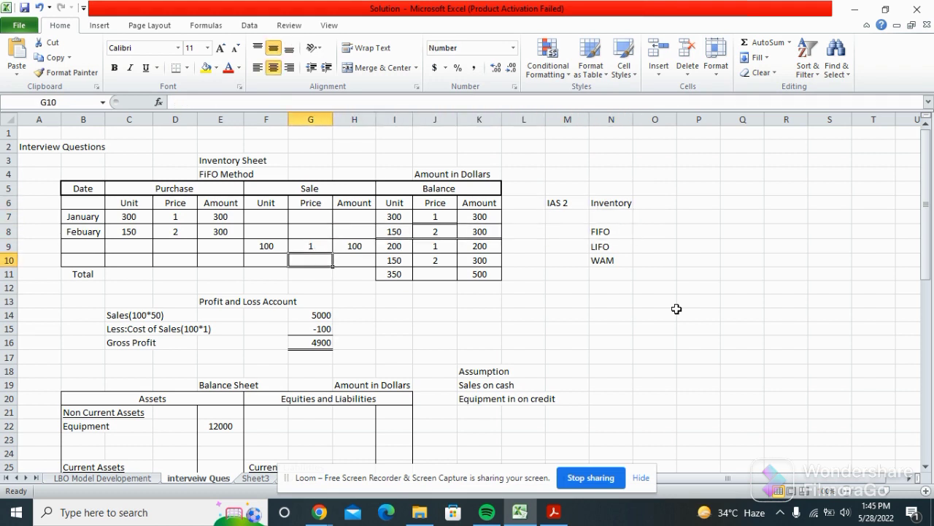
Go down from the inventory Sale section past the profit and loss account to the Equities heading in F29.
key(Left)
key(Up)
key(Down)
key(Down)
key(Down)
key(Down)
key(Down)
key(Down)
key(Down)
key(Down)
key(Down)
key(Down)
key(Down)
key(Down)
key(Down)
key(Down)
key(Down)
key(Down)
key(Down)
key(Down)
key(Down)
key(Down)
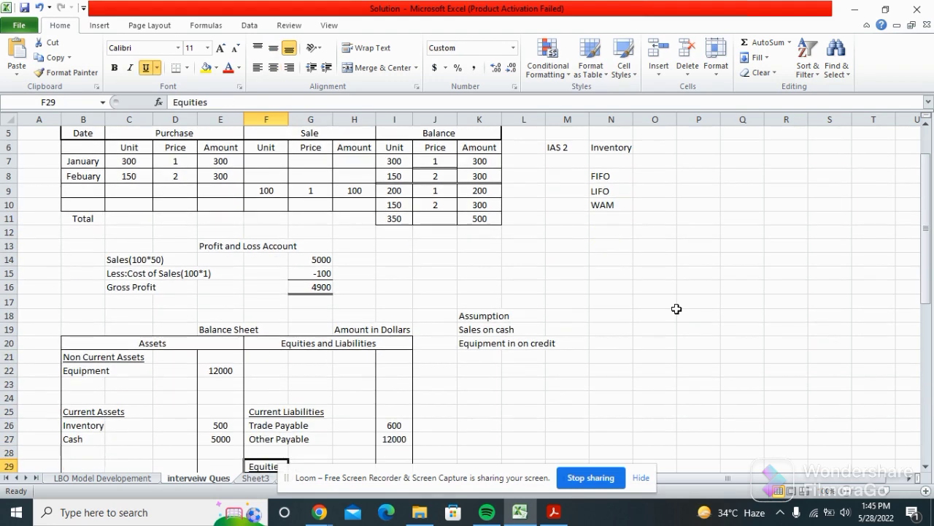
Review the capital and profit lines under Equities and return to the Other Payable row at G27.
key(Right)
key(Down)
key(Down)
key(Right)
key(Up)
key(Up)
key(Up)
key(Left)
key(Up)
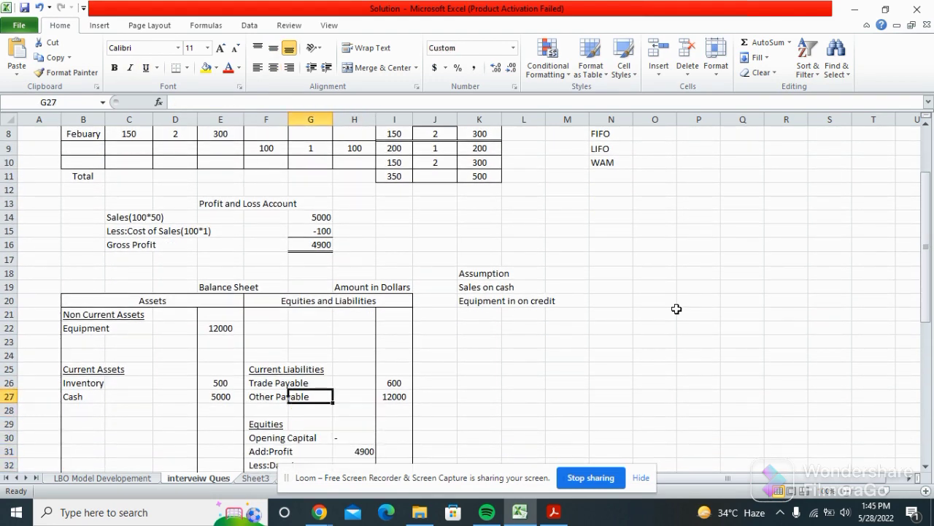
Return to the Profit and Loss Account and review its Sales line, ending at E14.
key(Up)
key(Up)
key(Up)
key(Up)
key(Up)
key(Up)
key(Up)
key(Up)
key(Up)
key(Up)
key(Up)
key(Up)
key(Up)
key(Up)
key(Up)
key(Down)
key(Down)
key(Left)
key(Left)
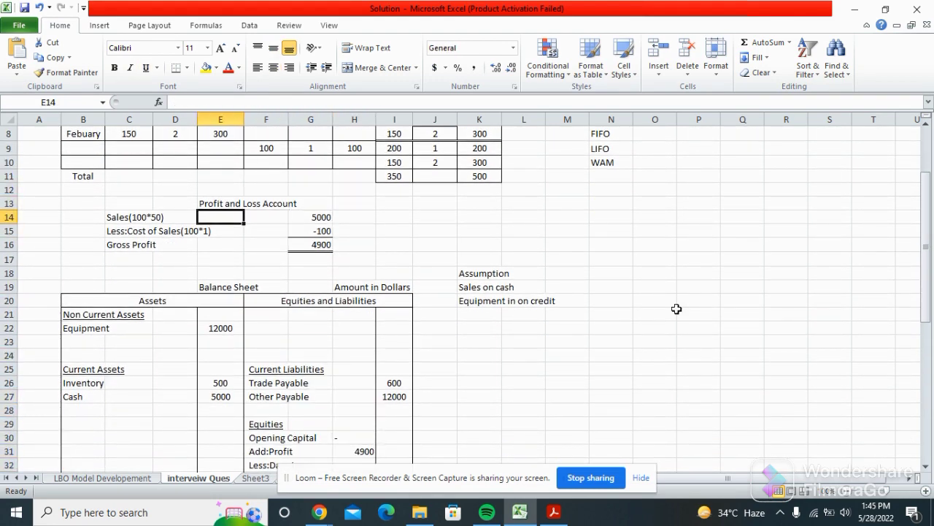
Go across from the Profit and Loss Account and review the Assumption notes down to the equipment credit note in K20.
key(Right)
key(Right)
key(Right)
key(Right)
key(Down)
key(Down)
key(Right)
key(Right)
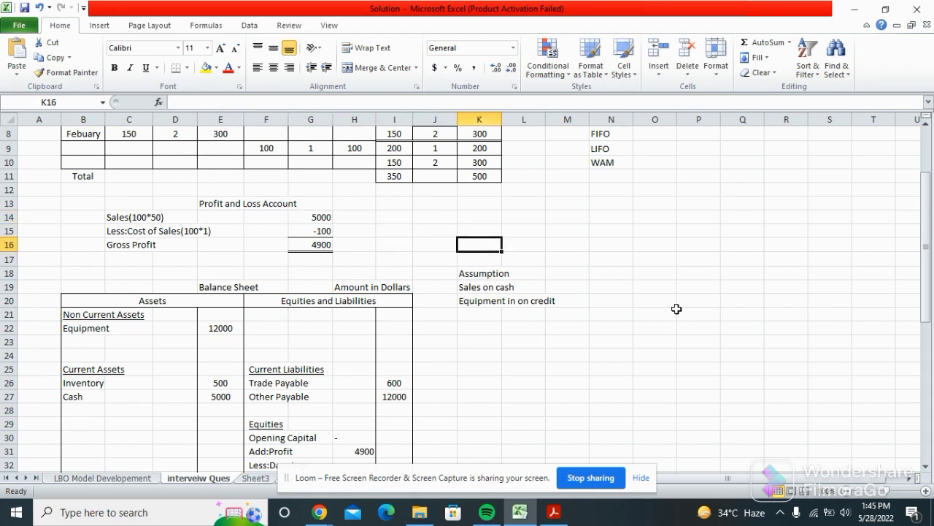
key(Down)
key(Down)
key(Down)
key(Down)
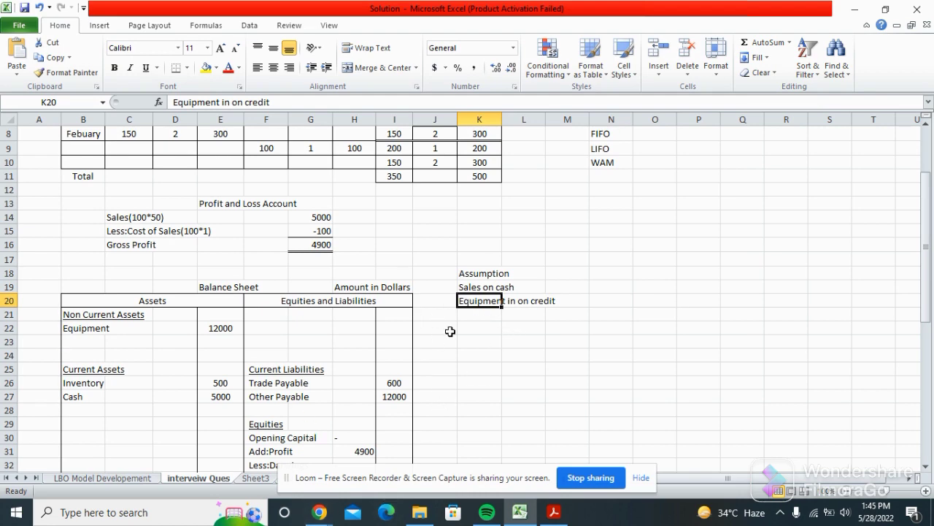
Go down the Equities and Liabilities side from H23, past the balance sheet totals, to the second interview question.
click(357, 341)
key(Down)
key(Down)
key(Down)
key(Down)
key(Down)
key(Down)
key(Down)
key(Down)
key(Down)
key(Down)
key(Down)
key(Down)
key(Down)
key(Down)
key(Down)
key(Down)
key(Down)
key(Down)
key(Down)
key(Down)
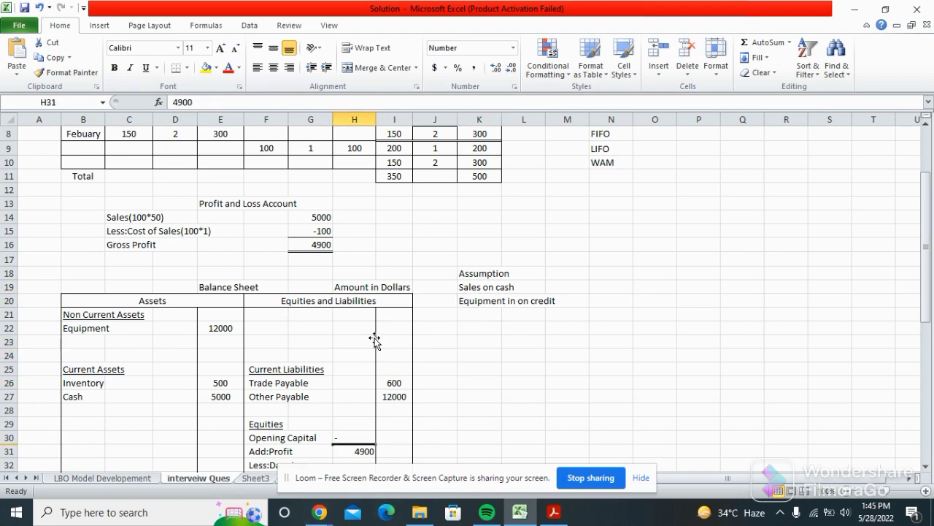
Review the second question's LBO purchase, revenue and growth details, ending at the Current Revenue label in B40.
key(Left)
key(Left)
key(Up)
key(Up)
key(Up)
key(Left)
key(Left)
key(Up)
key(Up)
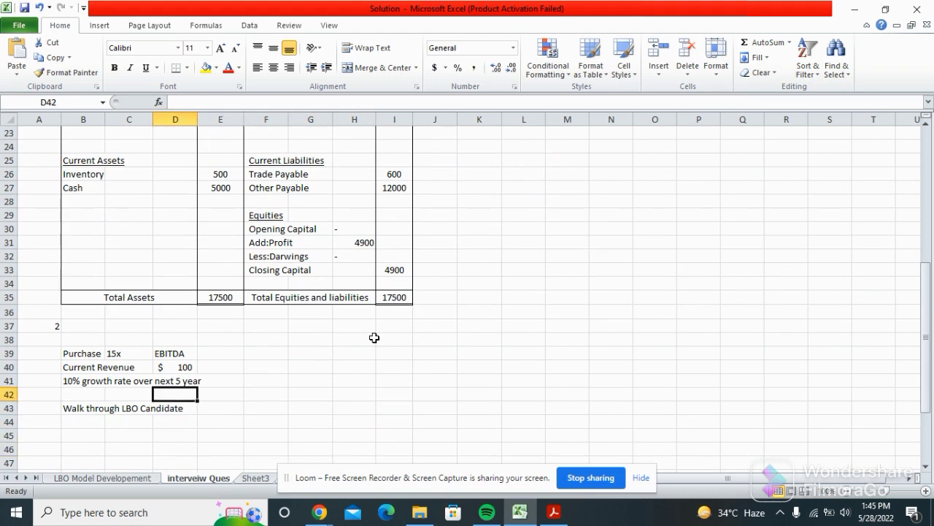
key(Up)
key(Left)
key(Up)
key(Left)
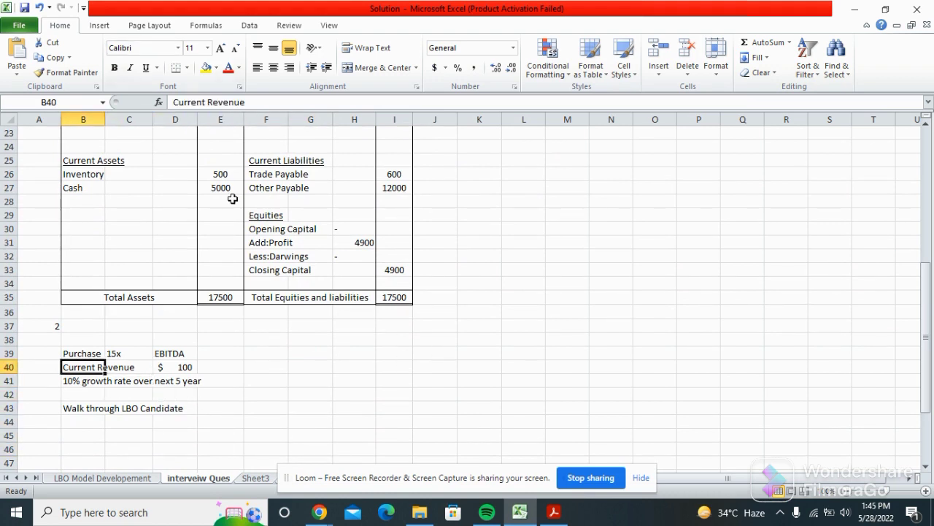
click(321, 513)
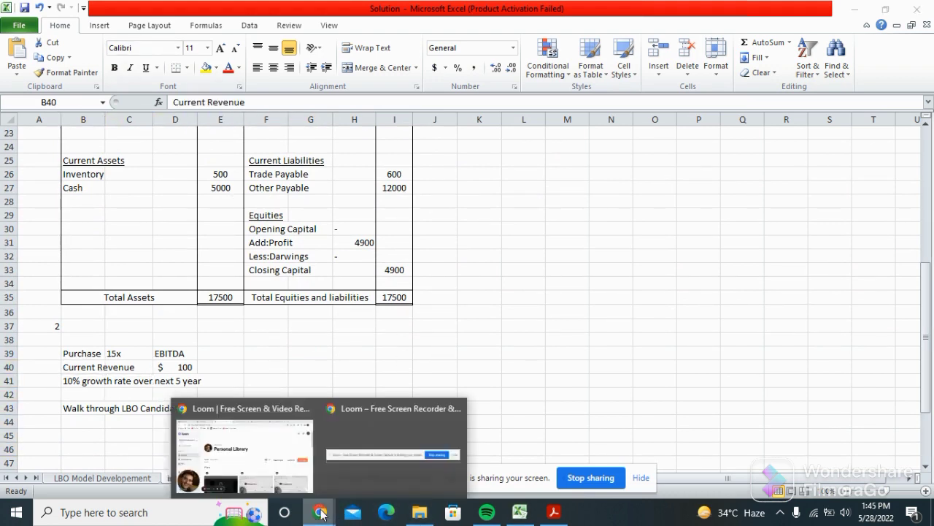
mouse_move(256, 446)
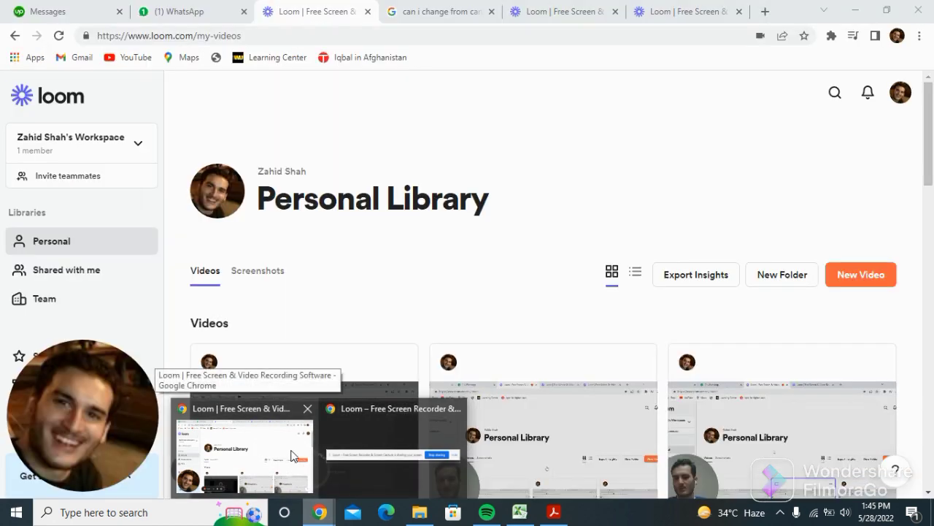
click(257, 461)
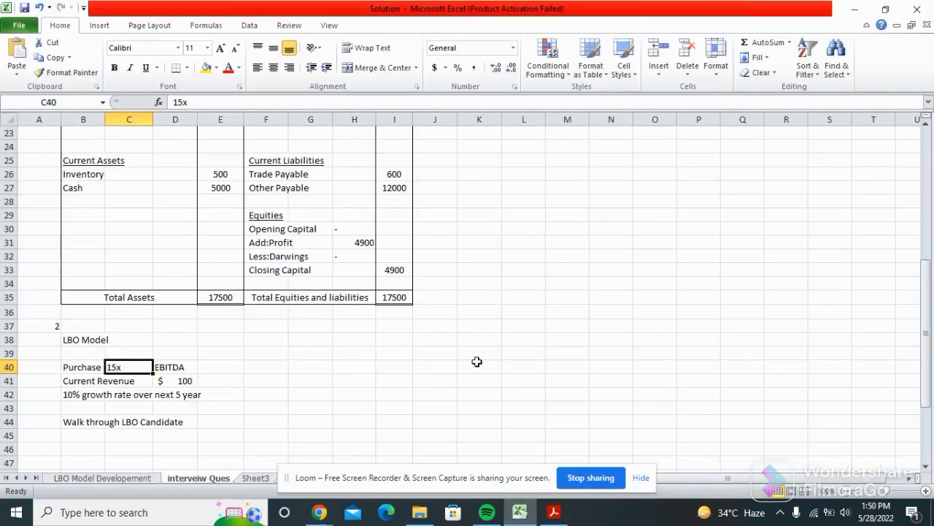
click(419, 275)
key(Down)
key(Down)
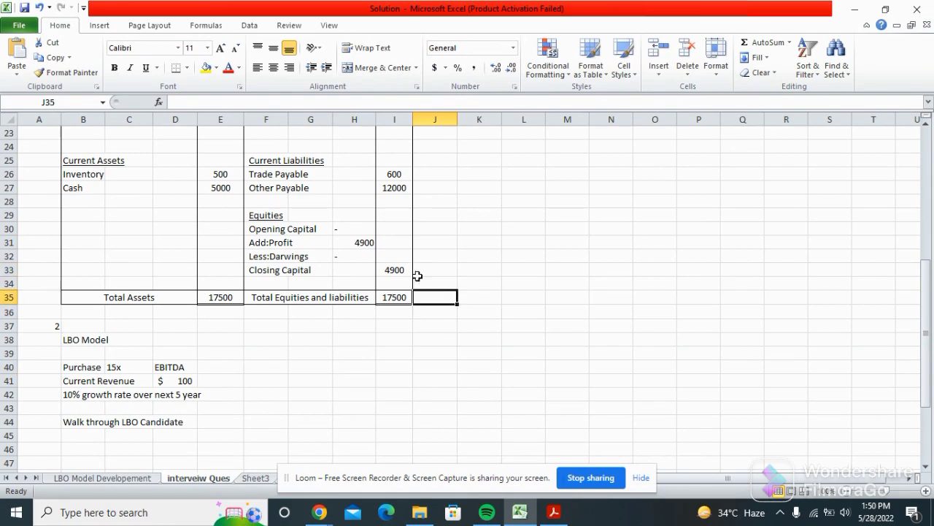
key(Left)
key(Down)
key(Left)
key(Down)
key(Left)
key(Left)
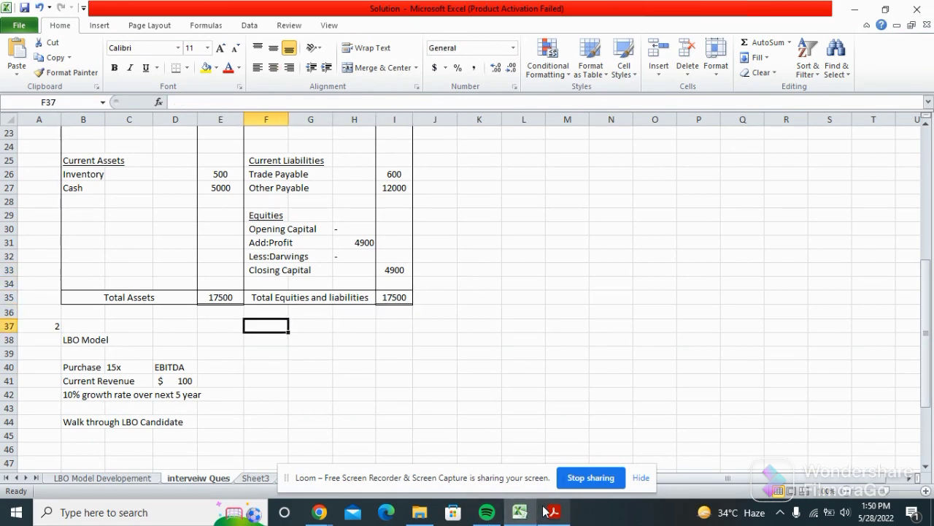
Switch to Finance associate assessment.pdf in Acrobat Reader and look through its part one questions and part two case scenario.
click(95, 341)
mouse_move(560, 520)
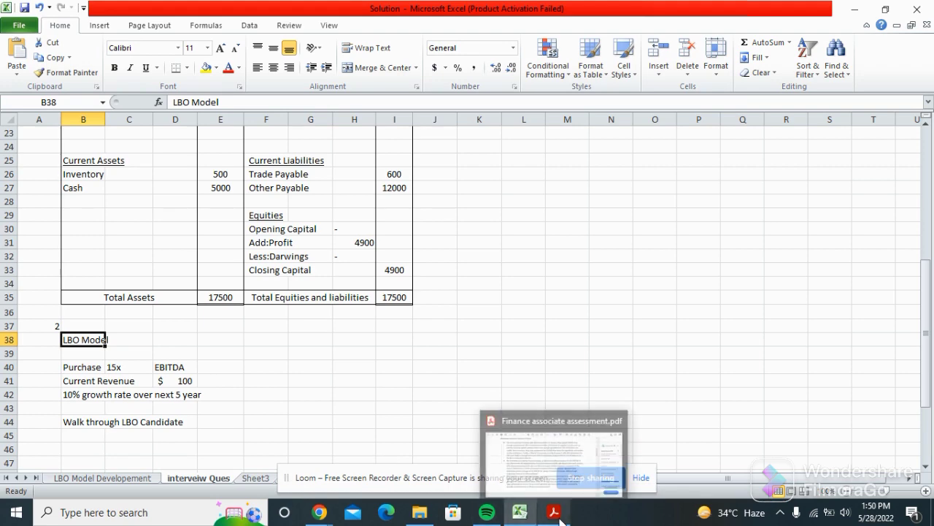
click(538, 473)
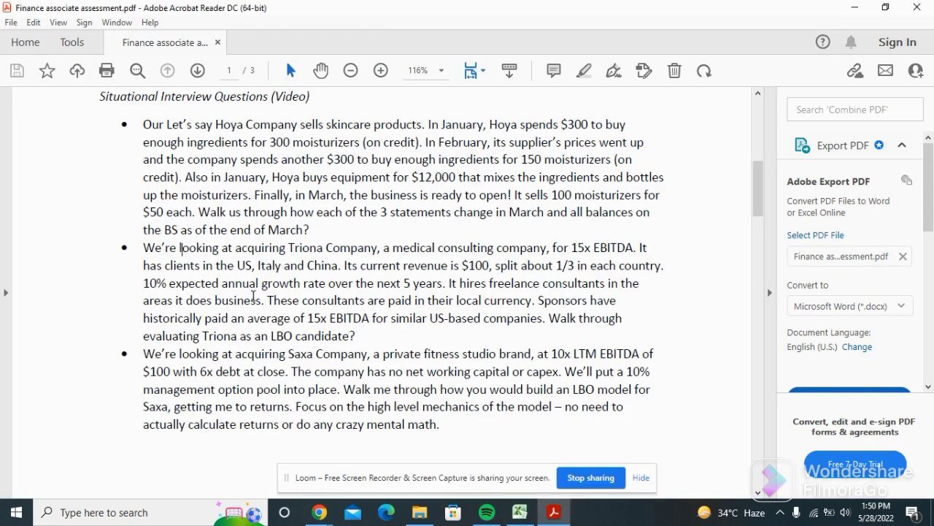
scroll(253, 296, down, 10)
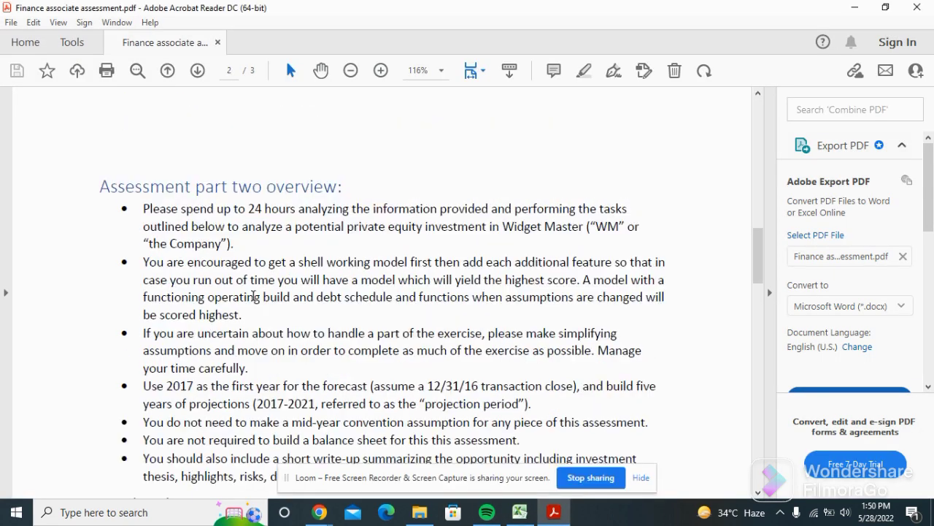
scroll(253, 296, down, 1)
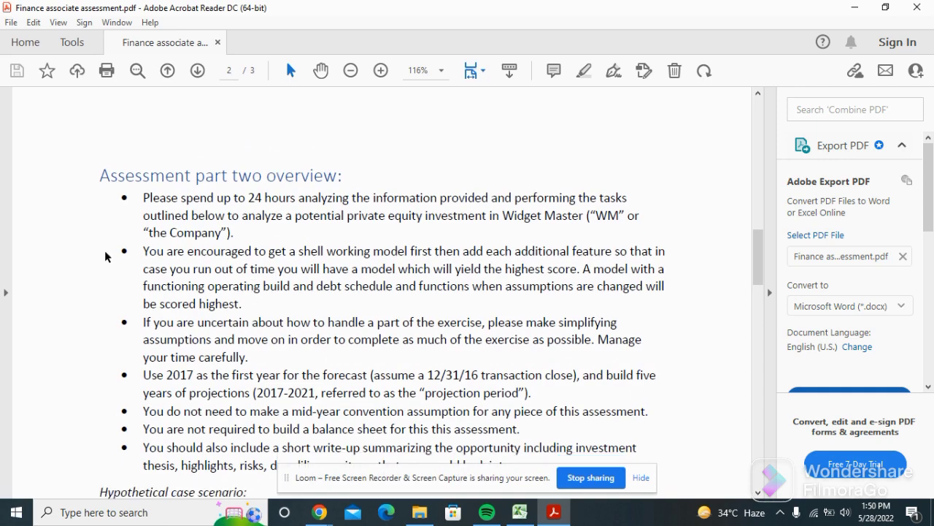
scroll(103, 257, down, 18)
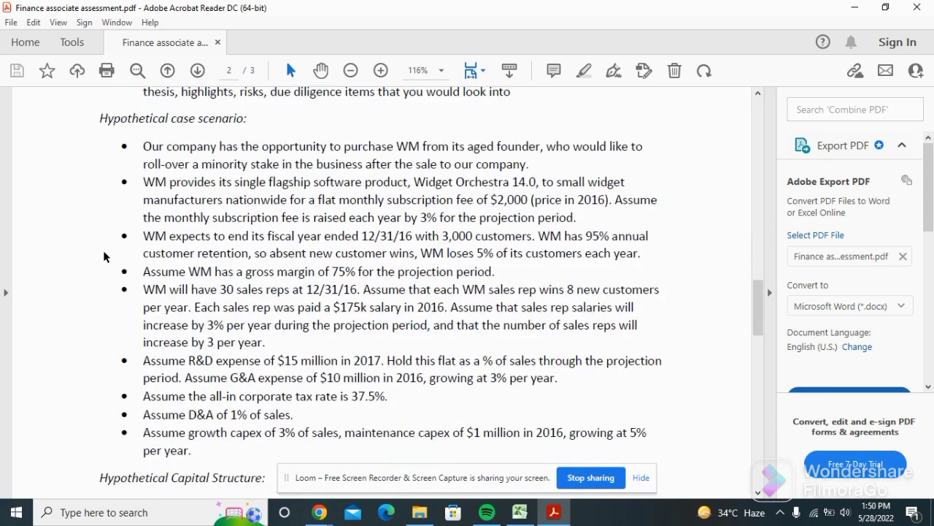
scroll(103, 256, down, 6)
scroll(104, 256, up, 20)
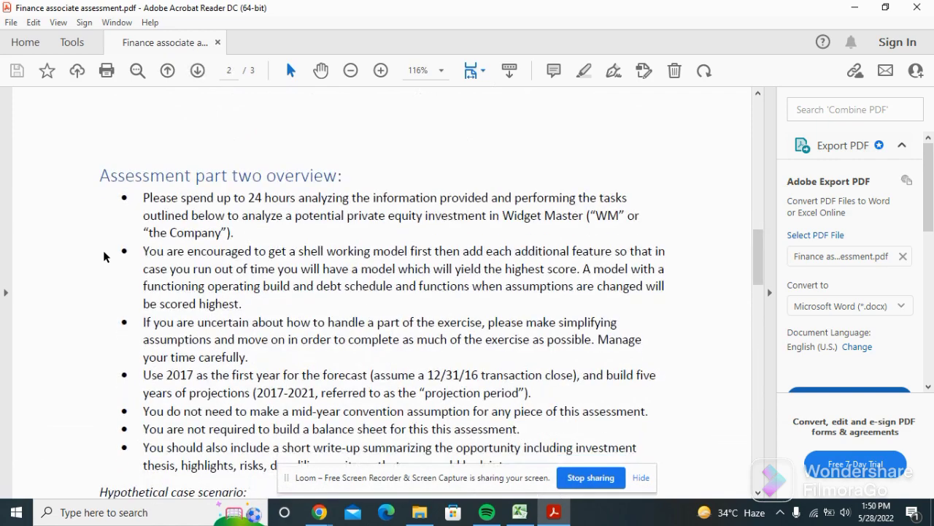
scroll(103, 256, up, 10)
scroll(104, 256, down, 11)
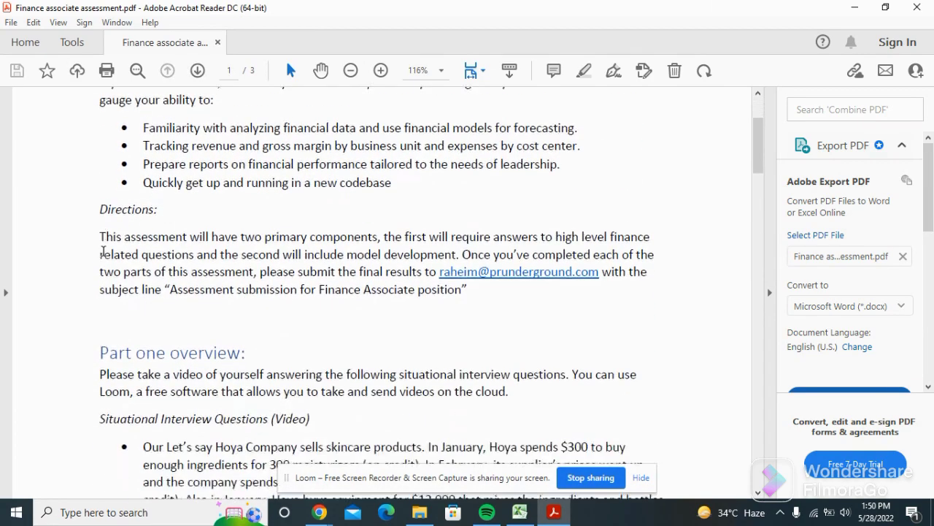
scroll(103, 256, down, 2)
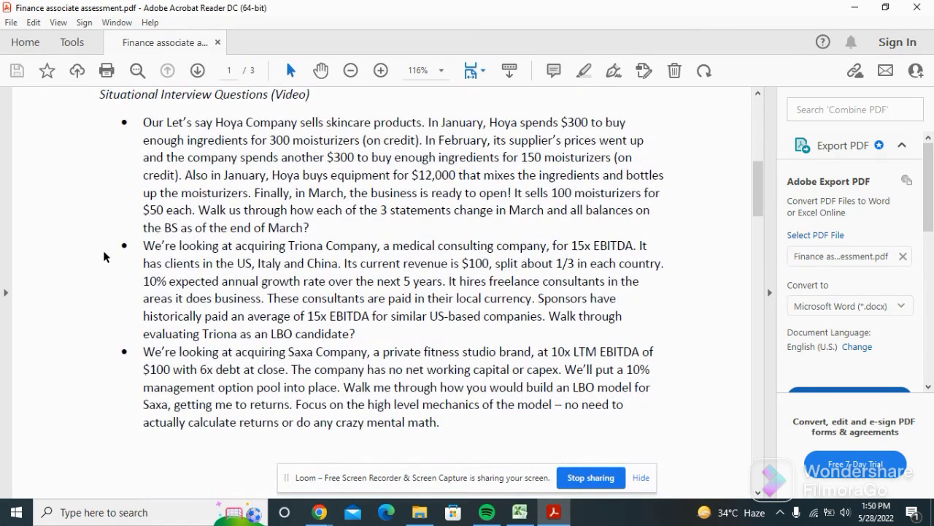
Read the situational interview question about evaluating Triona Company as an LBO candidate.
scroll(104, 256, down, 1)
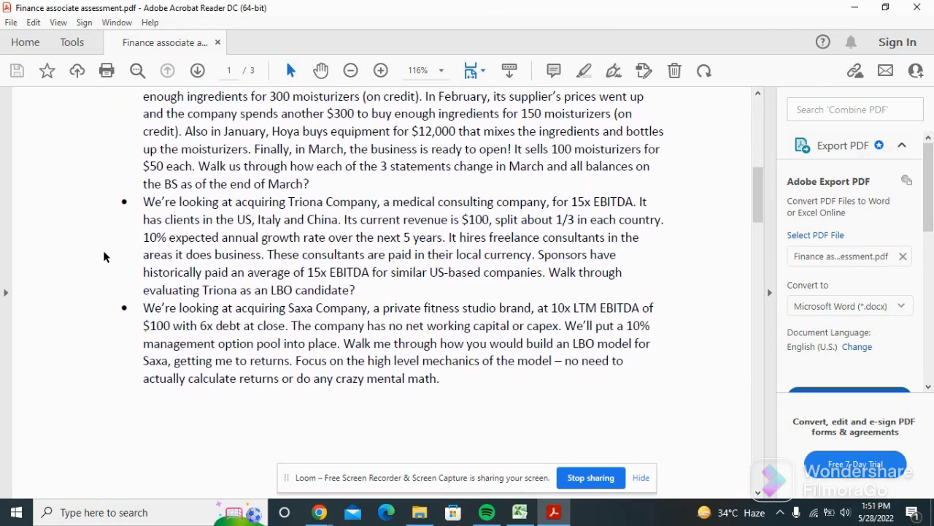
scroll(104, 256, down, 1)
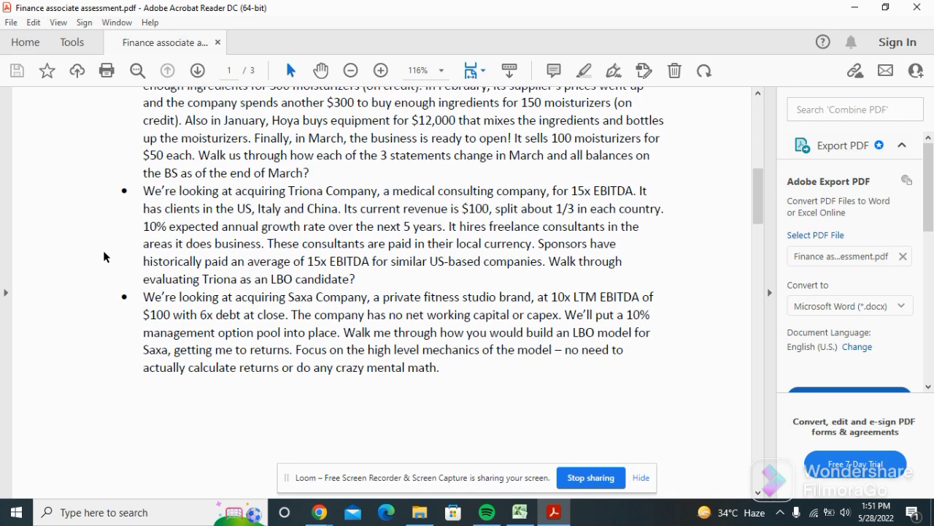
scroll(103, 256, down, 1)
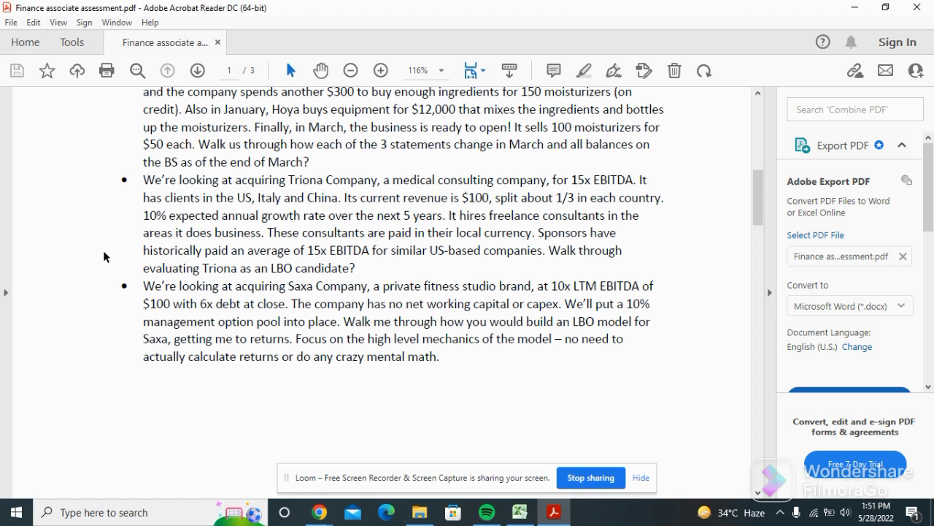
scroll(104, 256, down, 1)
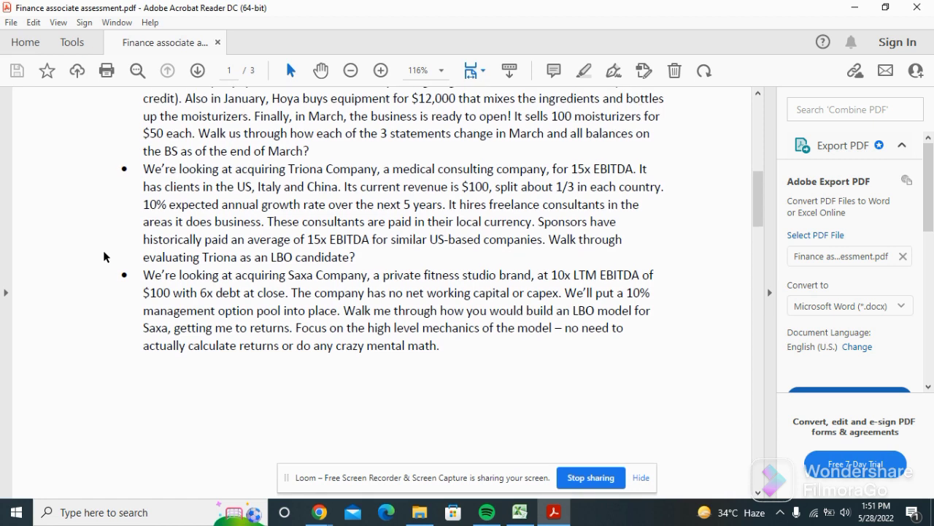
scroll(104, 256, down, 1)
scroll(103, 256, down, 1)
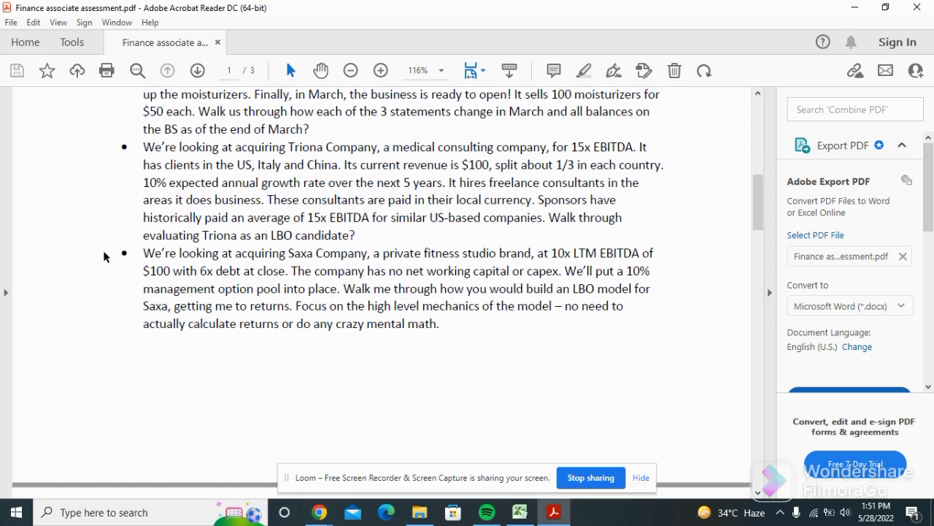
scroll(103, 256, down, 1)
scroll(103, 256, up, 1)
scroll(104, 256, down, 1)
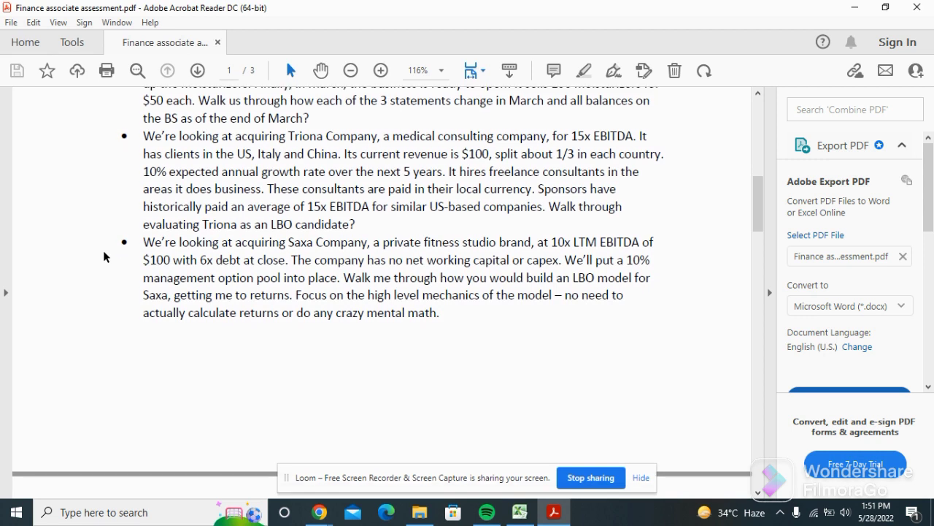
scroll(104, 256, down, 1)
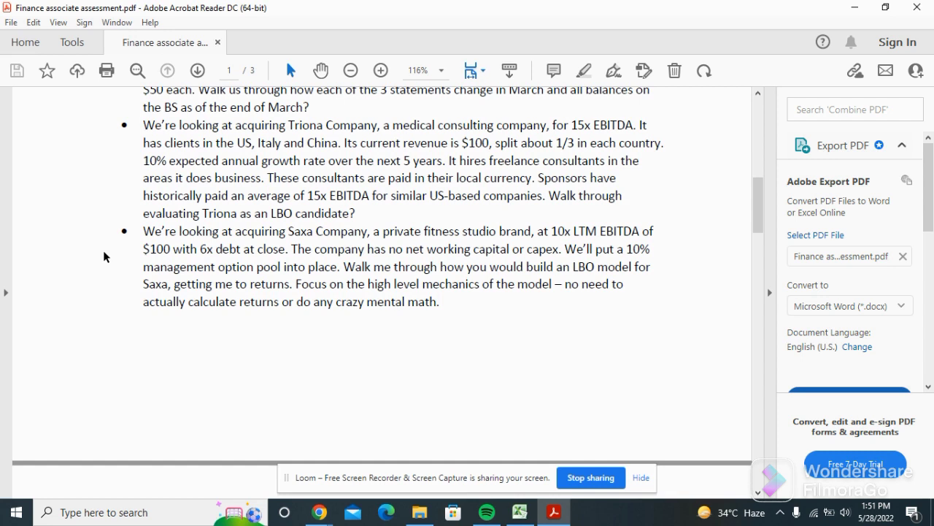
scroll(104, 256, down, 1)
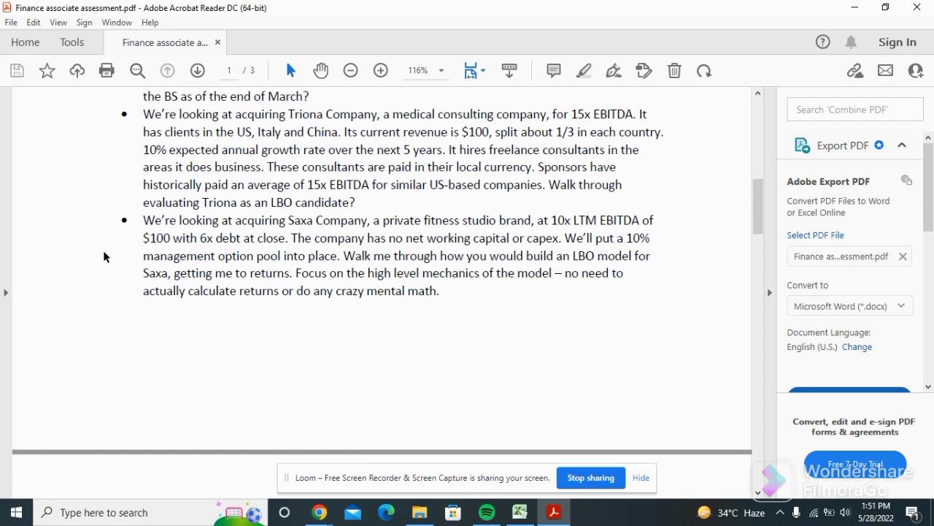
scroll(103, 256, down, 1)
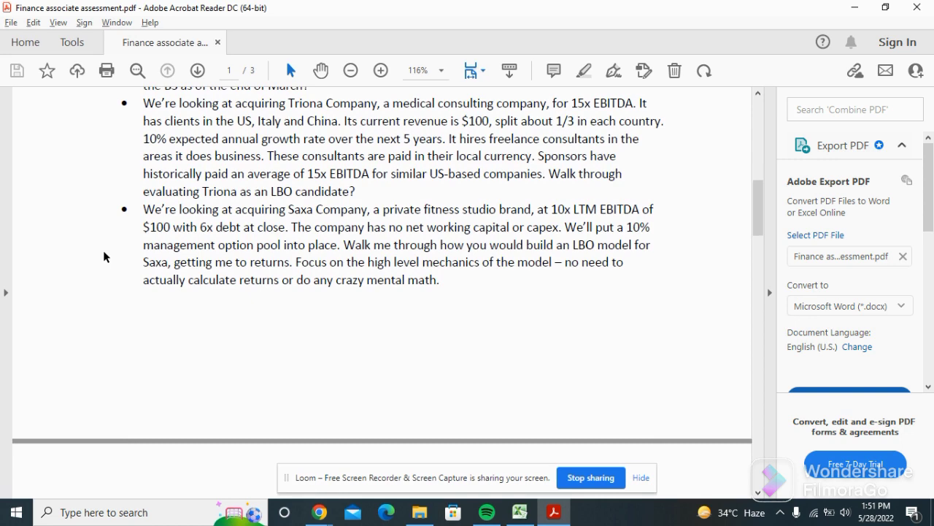
Return to the Solution workbook in Excel and review the question 2 notes from the LBO Model heading through the Walk through LBO Candidate line.
key(alt+Tab)
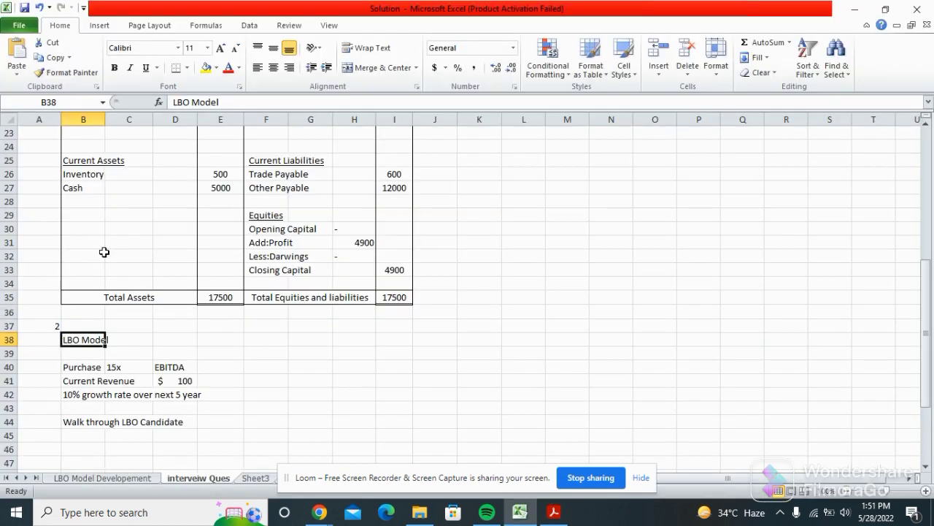
key(Down)
key(Down)
key(Down)
key(Up)
key(Down)
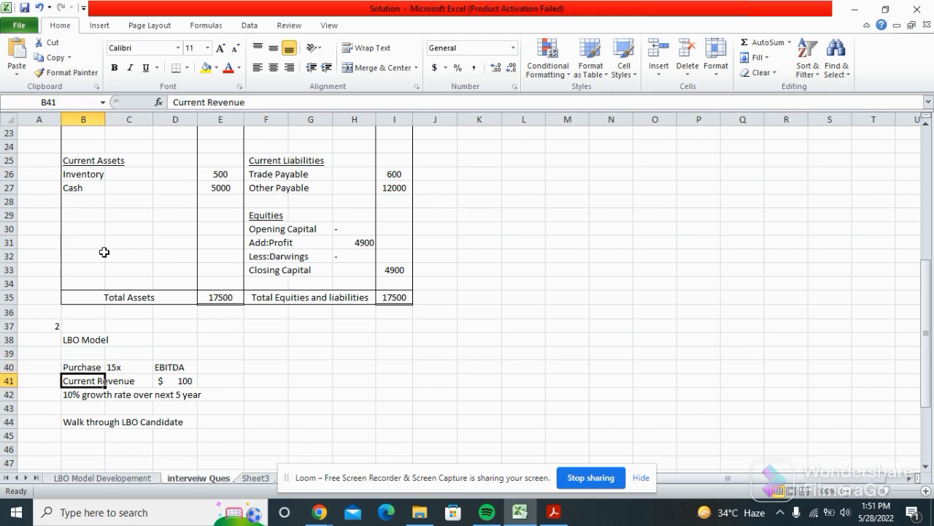
key(Down)
key(Down)
key(Down)
key(Down)
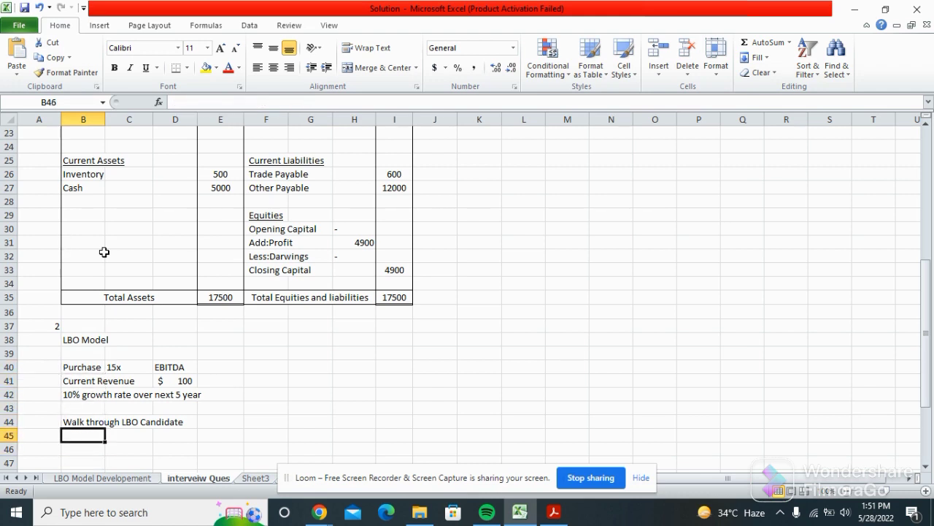
key(Up)
key(Up)
key(Up)
key(Up)
key(Right)
key(Left)
key(Up)
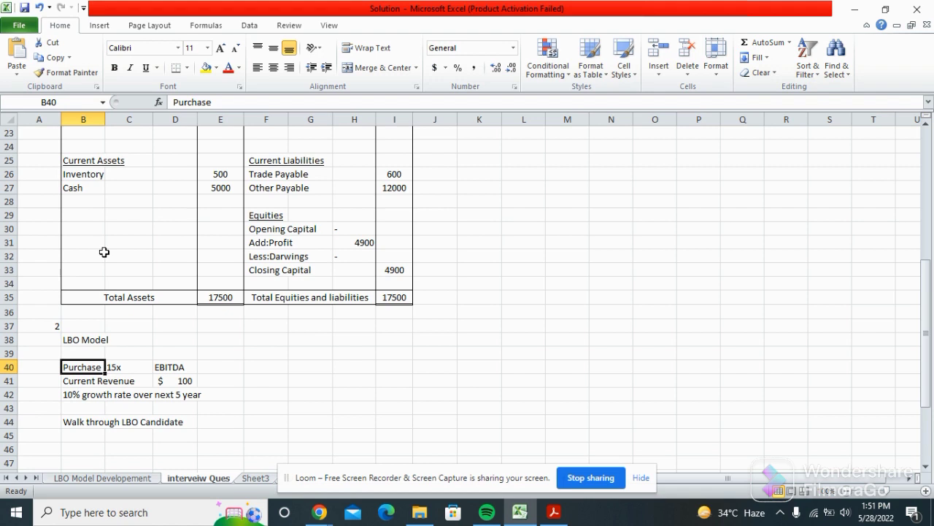
Examine the purchase multiple, EBITDA, current revenue and growth rate assumptions in rows 40 to 42 cell by cell.
key(Down)
key(Up)
key(Down)
key(Up)
key(Right)
key(Down)
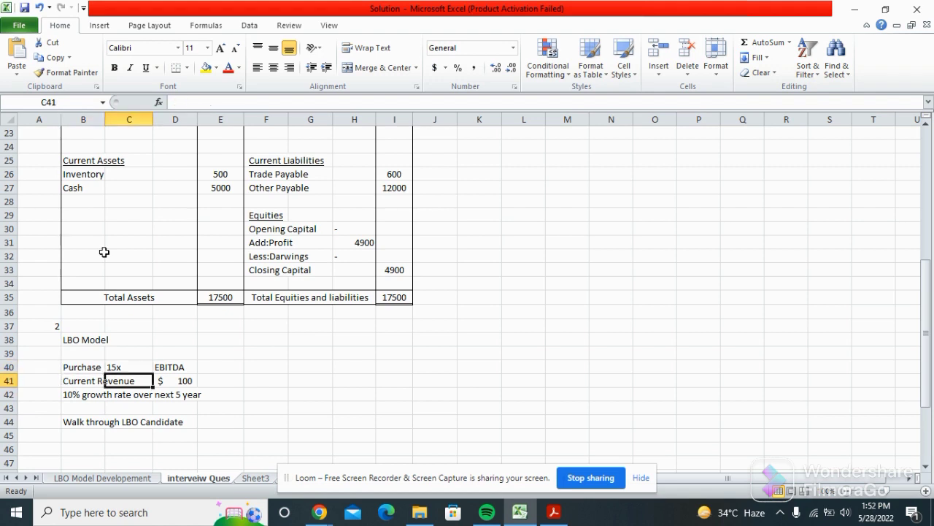
key(Left)
key(Up)
key(Right)
key(Right)
key(Down)
key(Up)
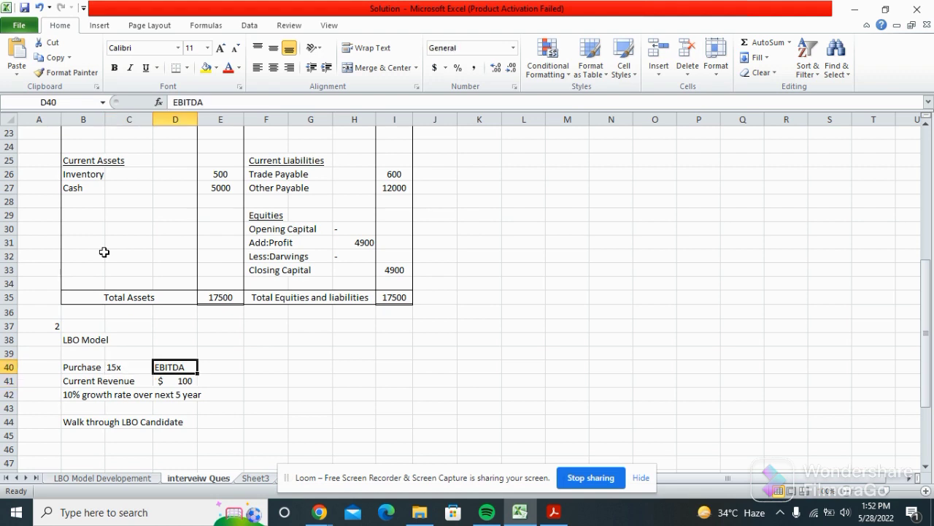
key(Down)
key(Left)
key(Left)
key(Down)
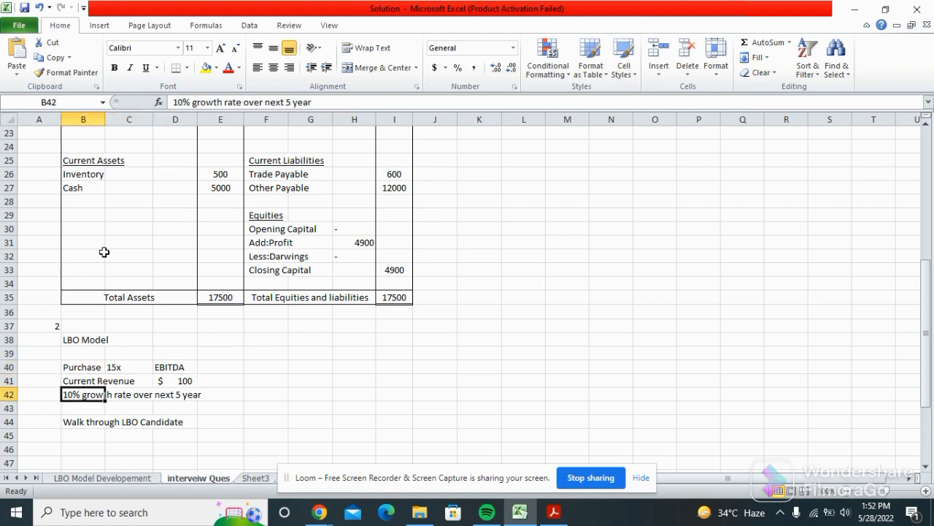
key(Up)
key(Right)
key(Right)
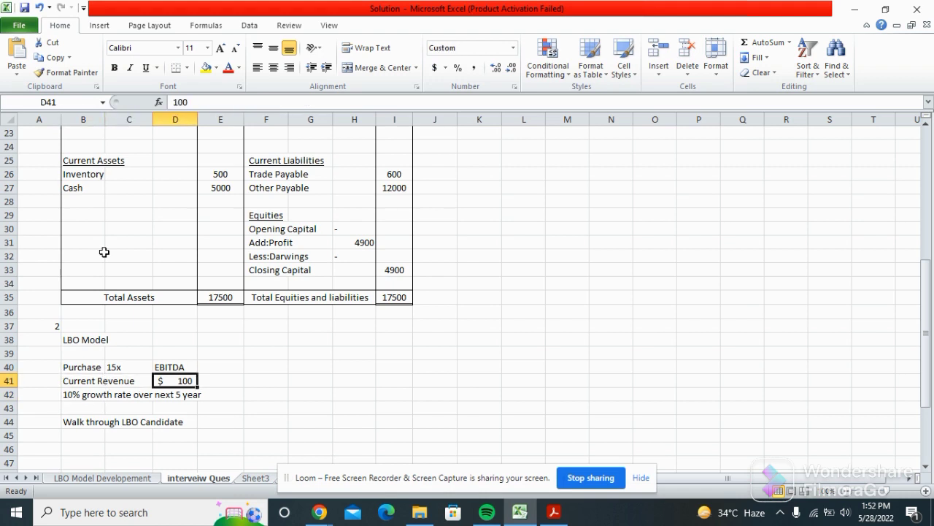
key(Down)
key(Left)
key(Up)
key(Left)
key(Down)
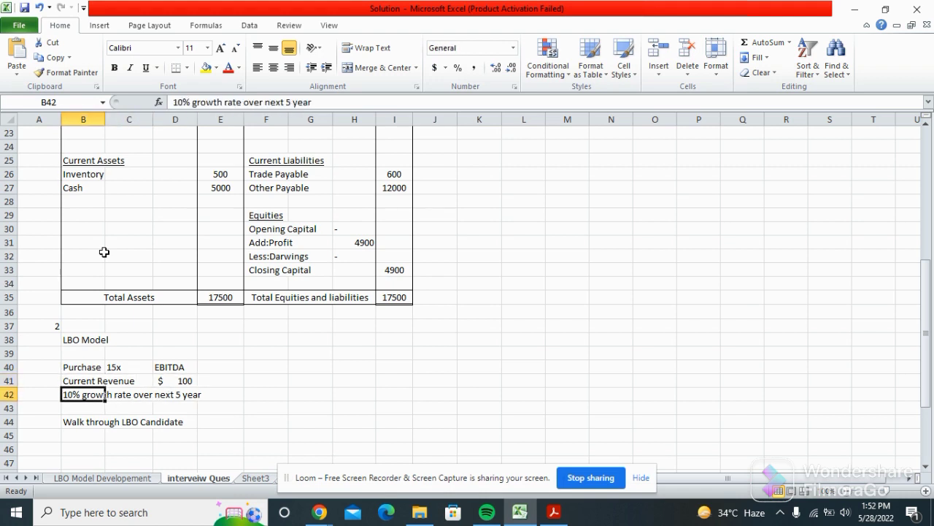
Enter the item number 1 in cell A46, below the Walk through LBO Candidate line.
key(Down)
key(Up)
key(Up)
key(Down)
key(Down)
key(Down)
key(Down)
key(Down)
key(Down)
key(Down)
key(Down)
key(Down)
key(Down)
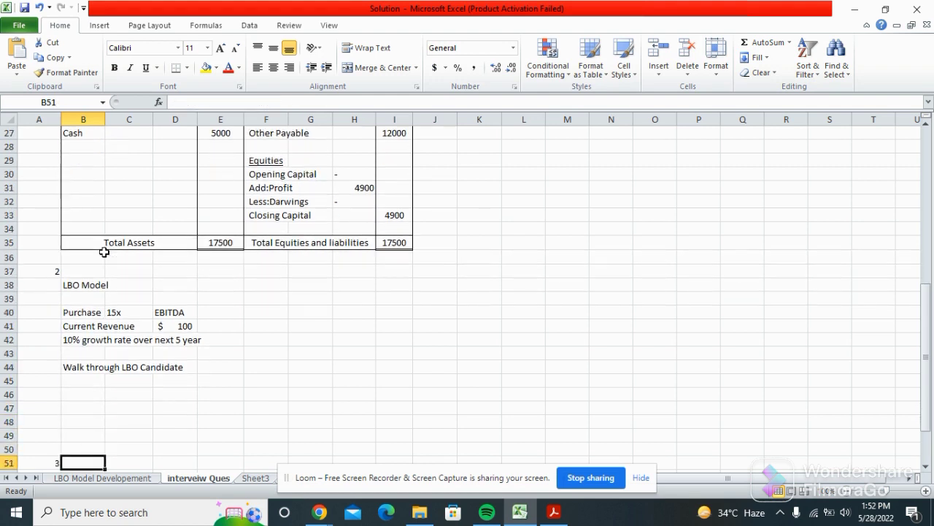
key(Up)
key(Up)
key(Up)
key(Up)
key(Up)
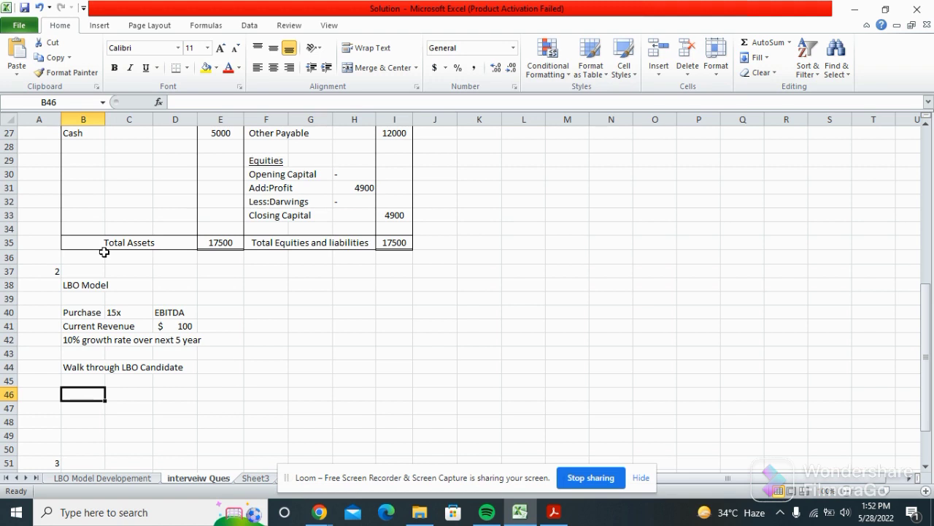
key(Down)
key(Up)
key(Left)
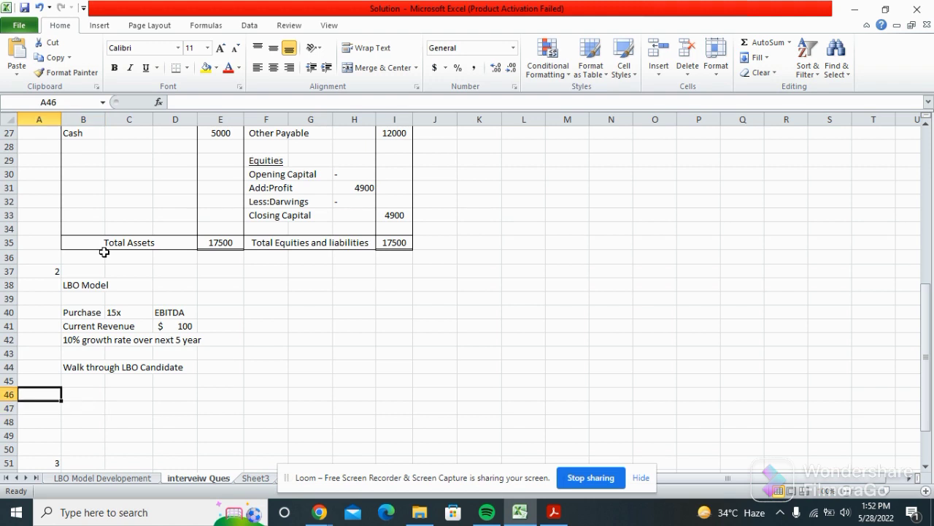
text(1)
key(Return)
key(Up)
key(Down)
key(Down)
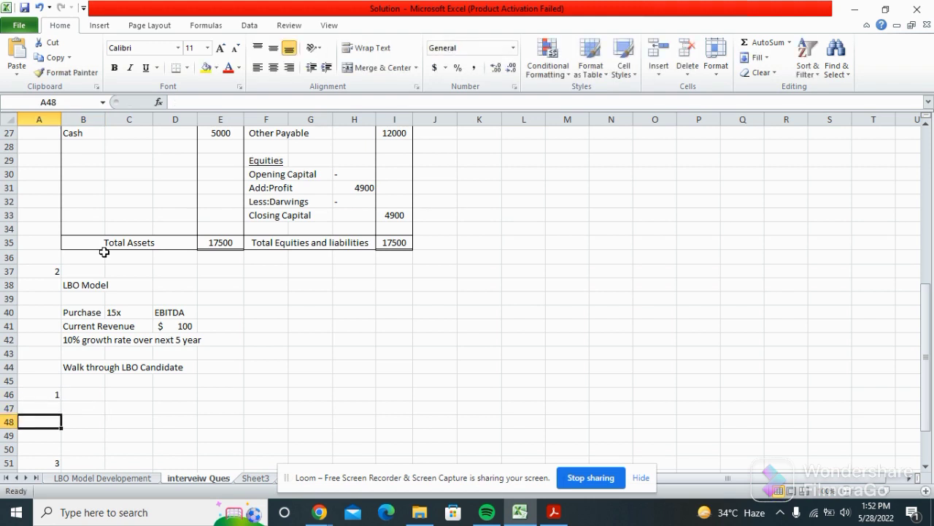
key(Up)
key(Up)
key(Right)
key(Down)
key(Left)
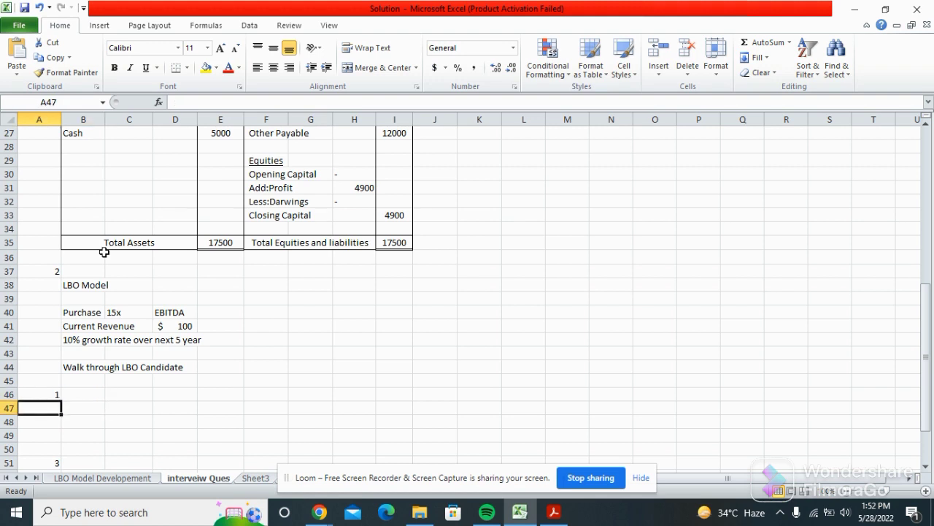
key(Down)
key(Down)
key(Up)
key(Up)
Insert one blank row at row 47, between item number 1 and the question 3 notes.
key(shift+space)
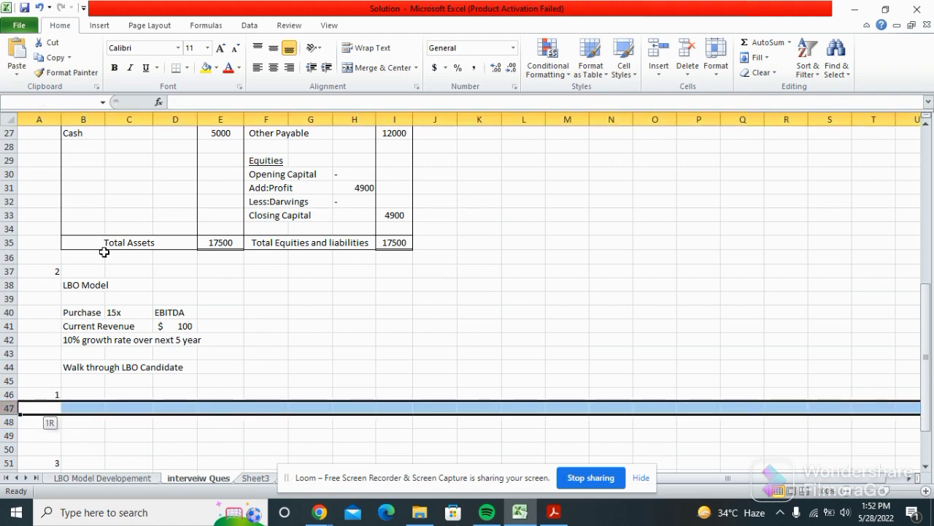
key(Down)
key(Down)
key(Down)
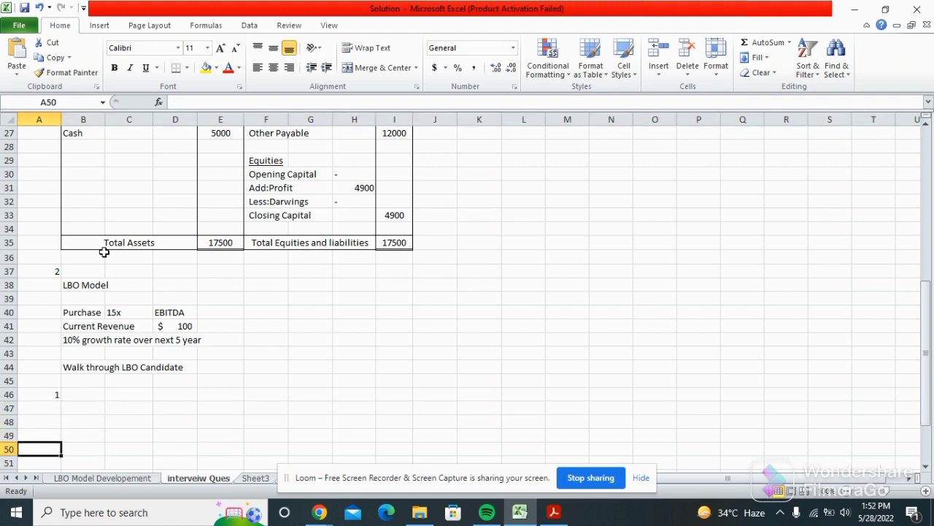
key(Right)
key(Up)
key(Up)
key(Up)
key(Up)
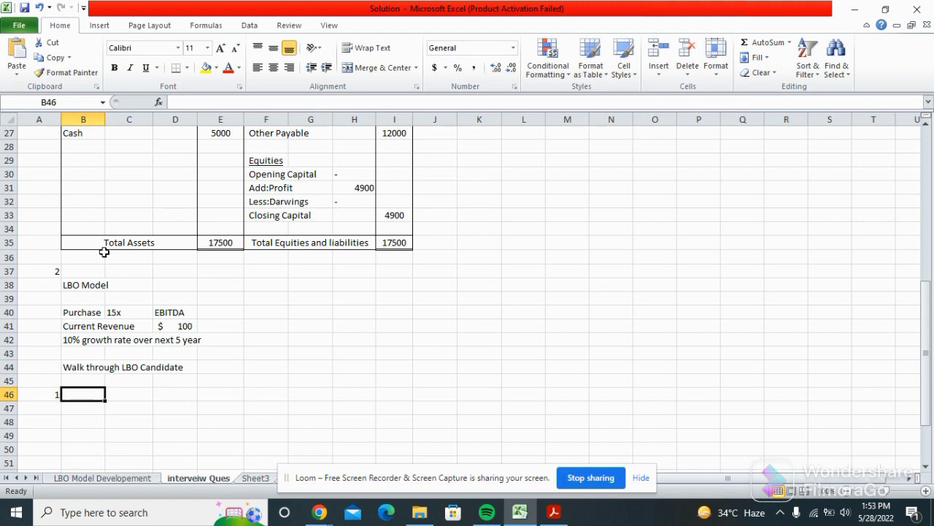
key(Down)
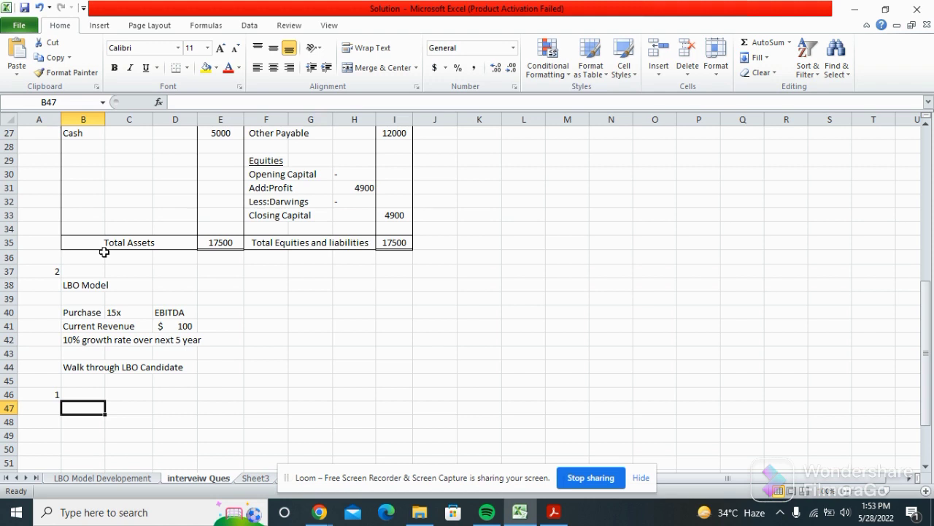
key(Left)
key(Page_Up)
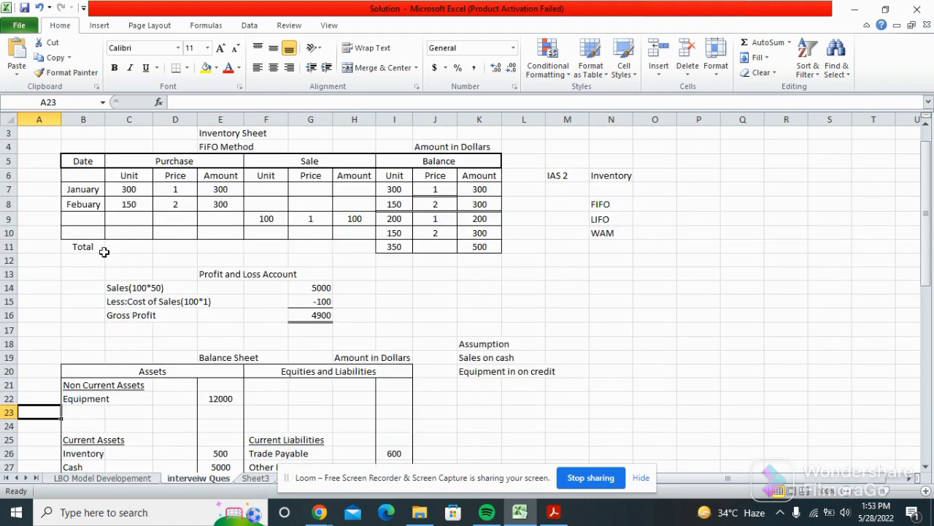
key(Down)
key(Down)
key(Down)
key(Down)
key(Down)
key(Down)
key(Down)
key(Down)
key(Down)
key(Down)
key(Down)
key(Down)
key(Down)
key(Down)
key(Down)
key(Down)
key(Down)
key(Down)
key(Down)
key(Down)
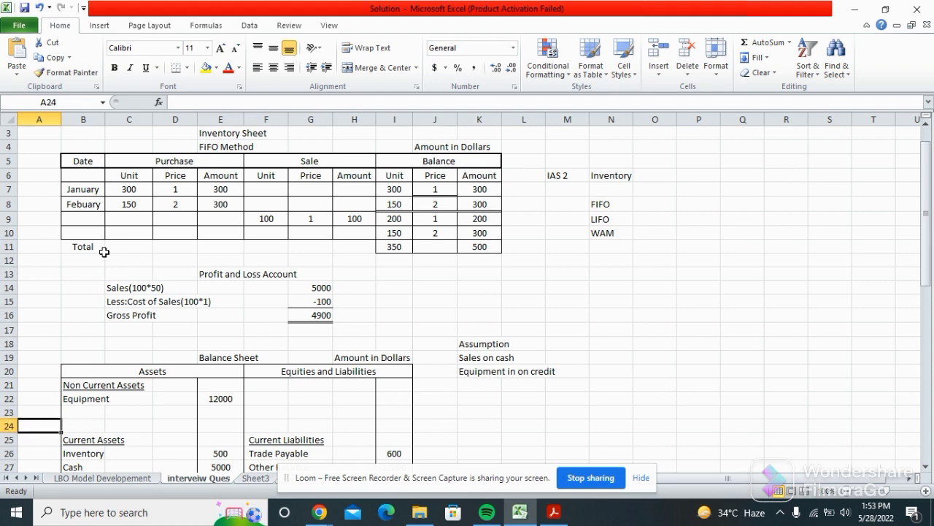
key(Up)
key(Up)
key(Up)
key(Up)
key(Up)
key(Up)
key(Up)
key(Up)
key(Up)
key(Up)
key(Up)
key(Up)
key(Up)
key(Up)
key(Up)
key(Up)
key(Up)
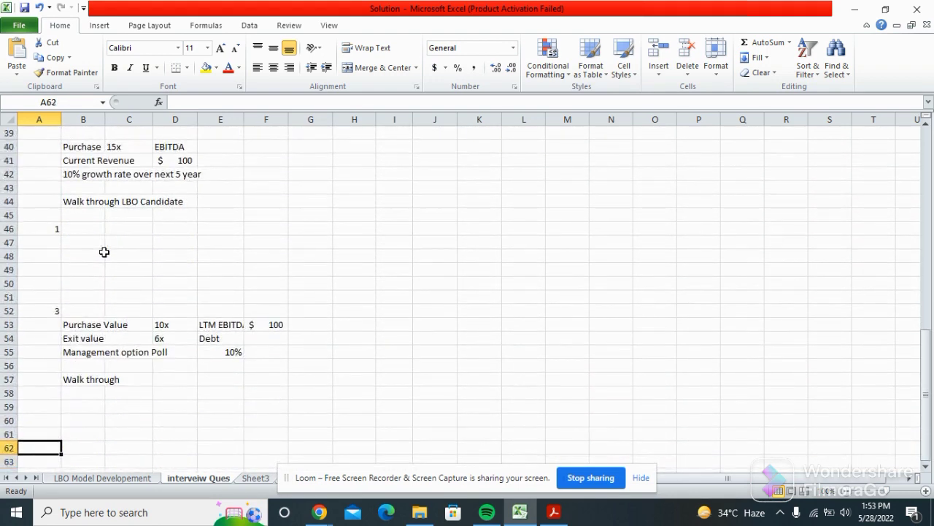
Enter "Right Purchase price" in cell B46 as the first LBO candidate criterion.
key(Right)
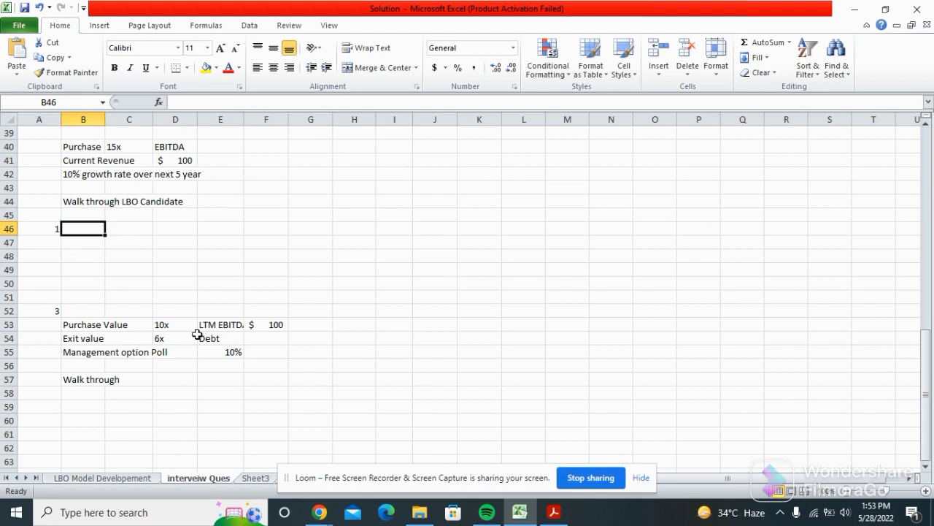
text(Right)
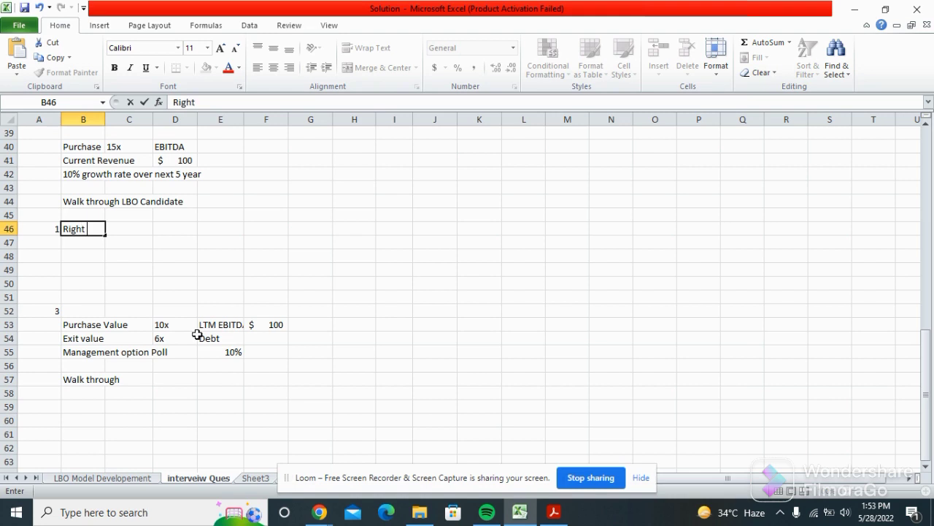
text( Purchase price)
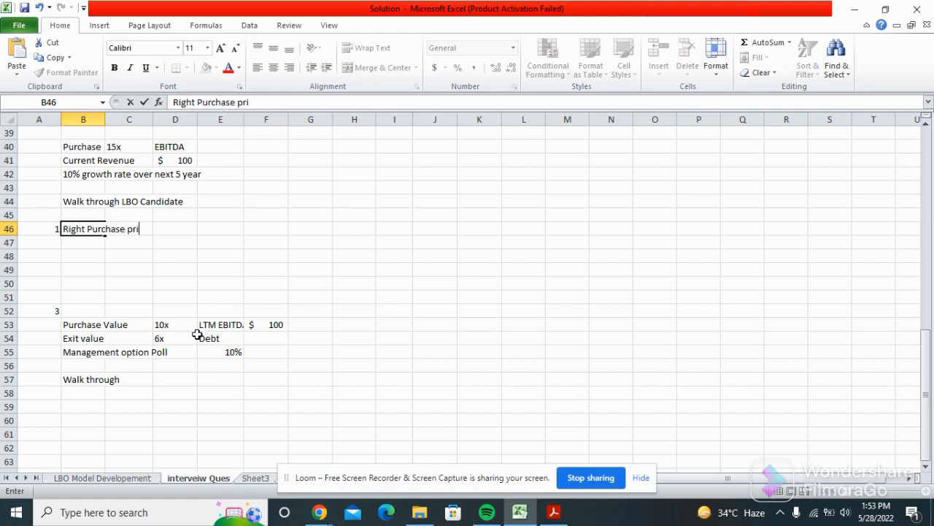
key(Return)
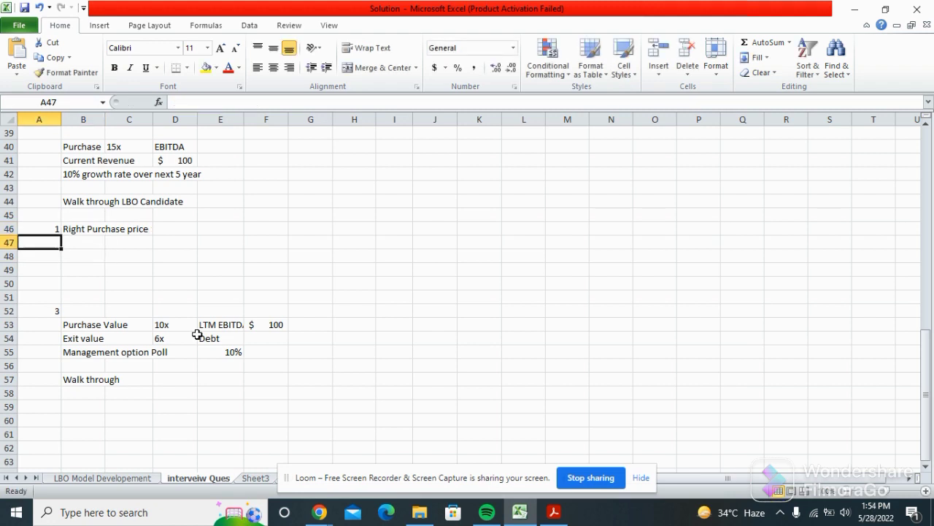
Enter the item number 2 in cell A47, below item 1.
key(Left)
text(2)
key(Return)
key(Up)
key(Right)
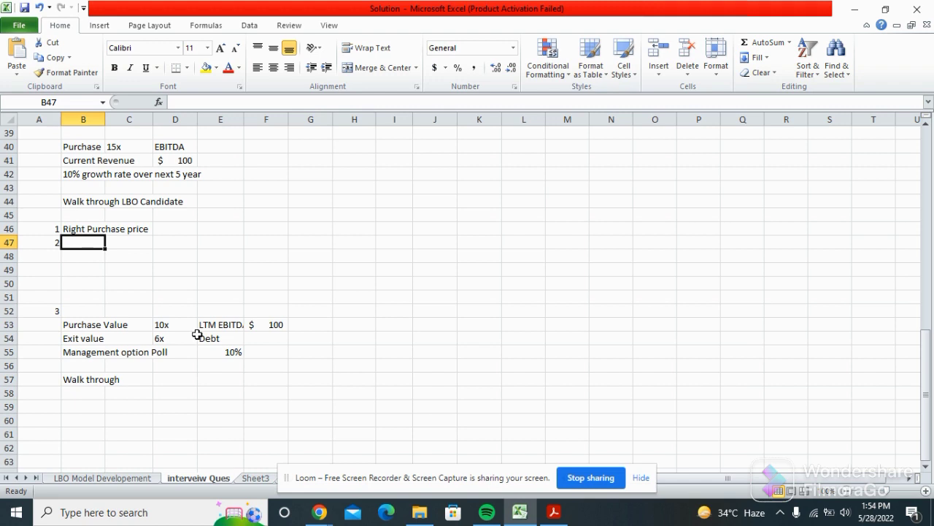
Review the purchase multiple, current revenue and growth rate assumptions in rows 40 to 42 against the Right Purchase price criterion.
key(Up)
key(Up)
key(Up)
key(Up)
key(Up)
key(Up)
key(Up)
key(Up)
key(Up)
key(Up)
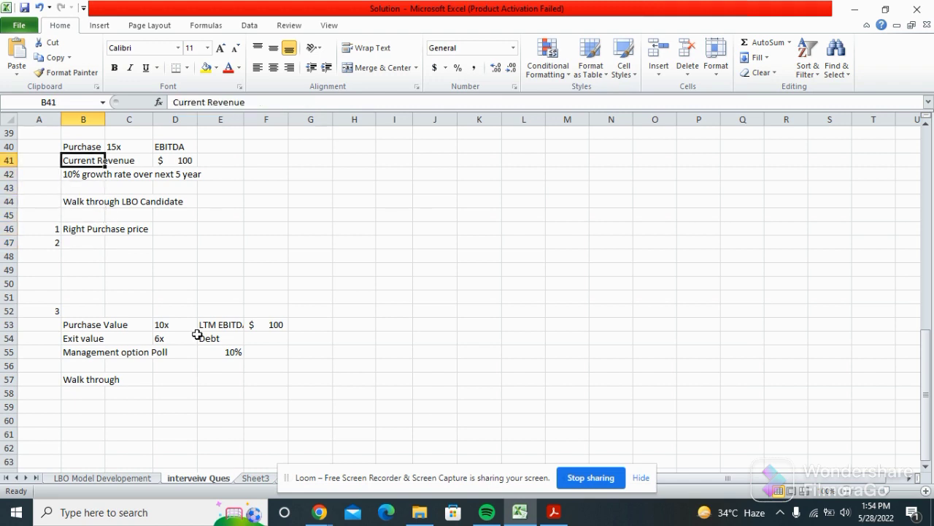
key(Down)
key(Down)
key(Down)
key(Down)
key(Down)
key(Up)
key(Up)
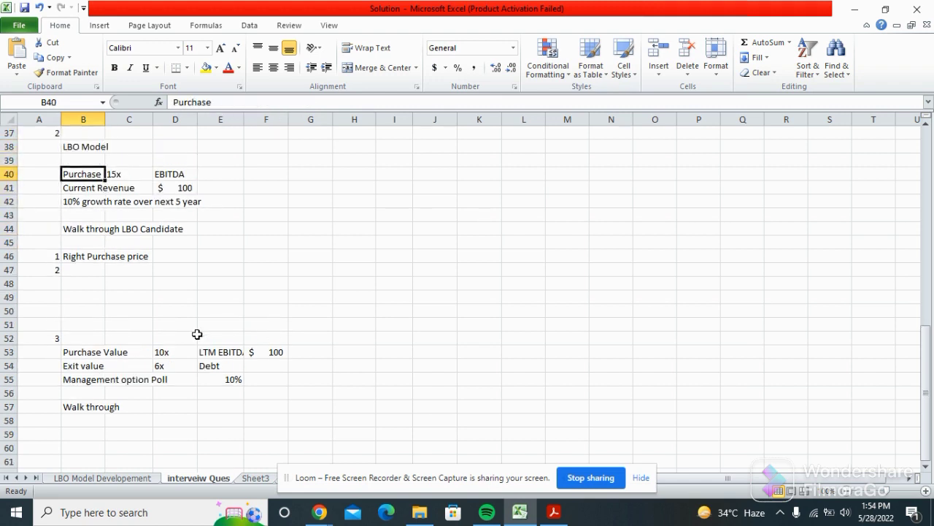
key(Right)
key(Down)
key(Down)
key(Down)
key(Left)
key(Down)
key(Down)
key(Down)
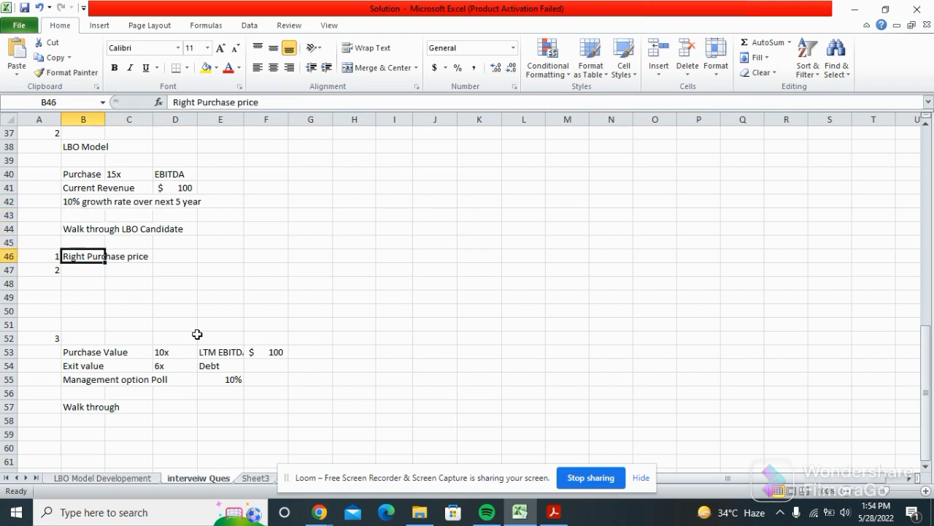
Enter "Stable Cash Flow" in cell B47 as the second LBO candidate criterion.
key(Down)
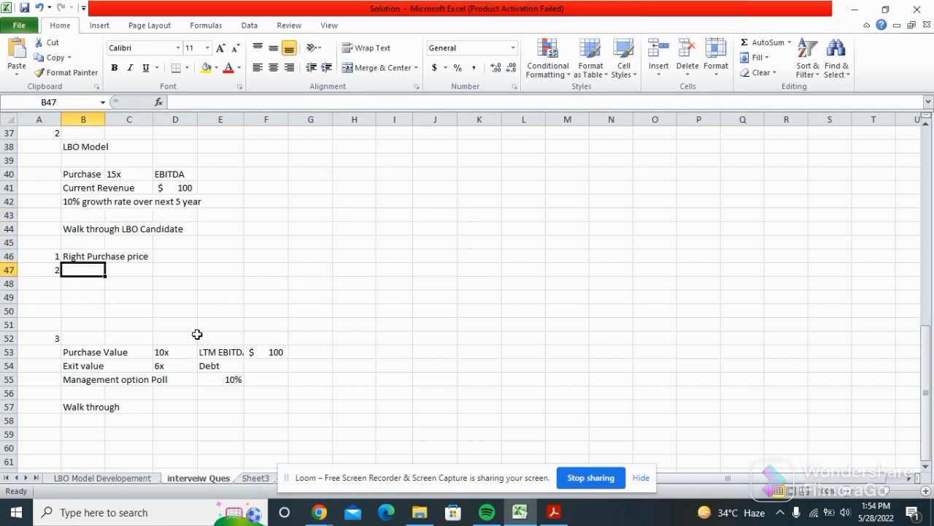
text(Stable)
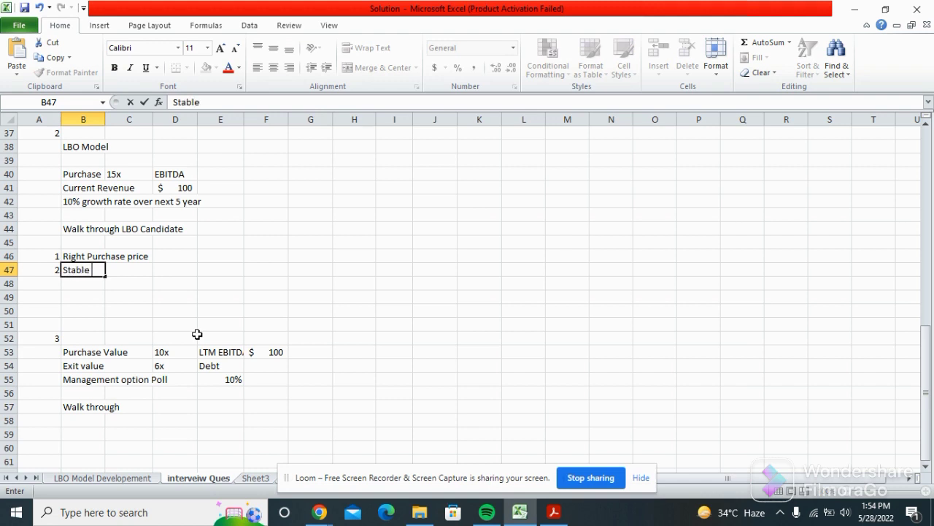
text( Cash Flow)
key(Return)
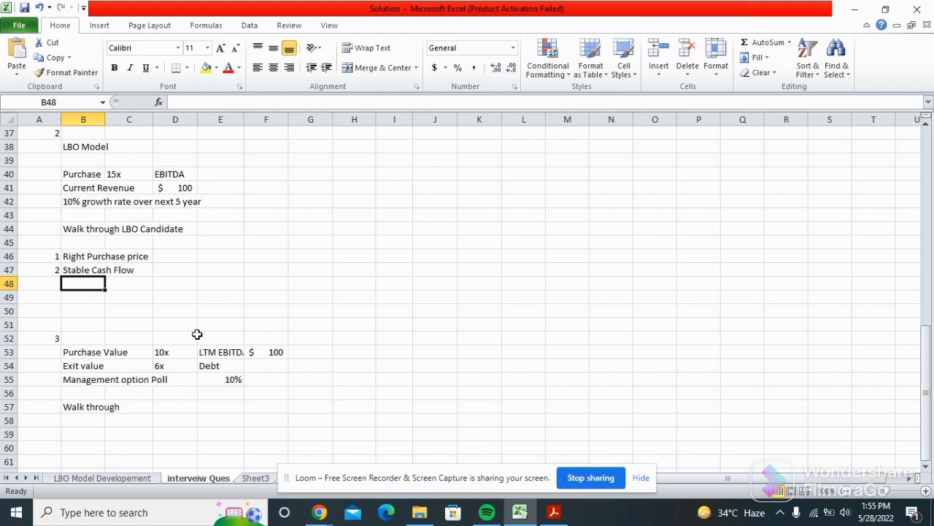
Add item 3 in row 48, with the number in A48 and the criterion "Huge Capital Exp initaly" in B48.
key(Left)
text(3)
key(Tab)
text(C)
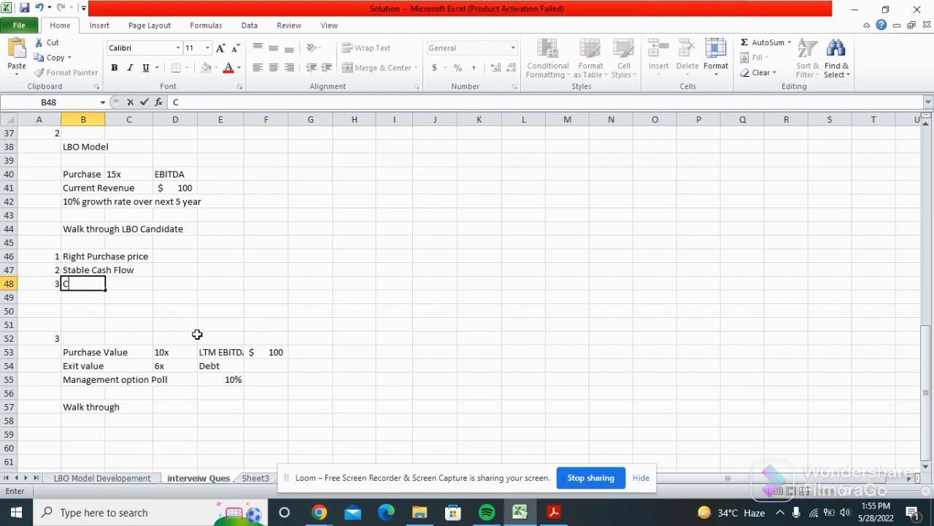
text(apti)
key(BackSpace)
key(BackSpace)
text(i)
key(BackSpace)
key(BackSpace)
key(BackSpace)
key(BackSpace)
text(Huge Capital)
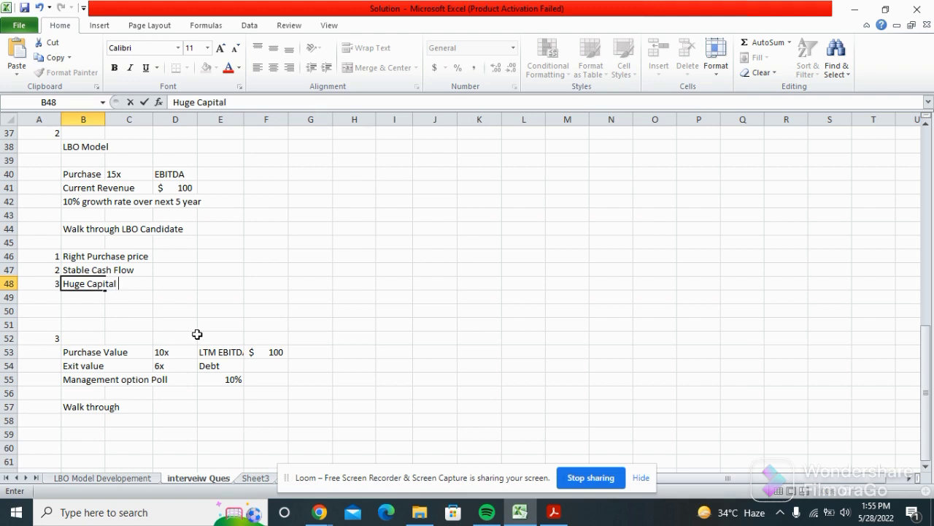
text( E)
text(xp e)
key(BackSpace)
text(ina)
key(BackSpace)
text(tiala)
key(BackSpace)
key(BackSpace)
key(BackSpace)
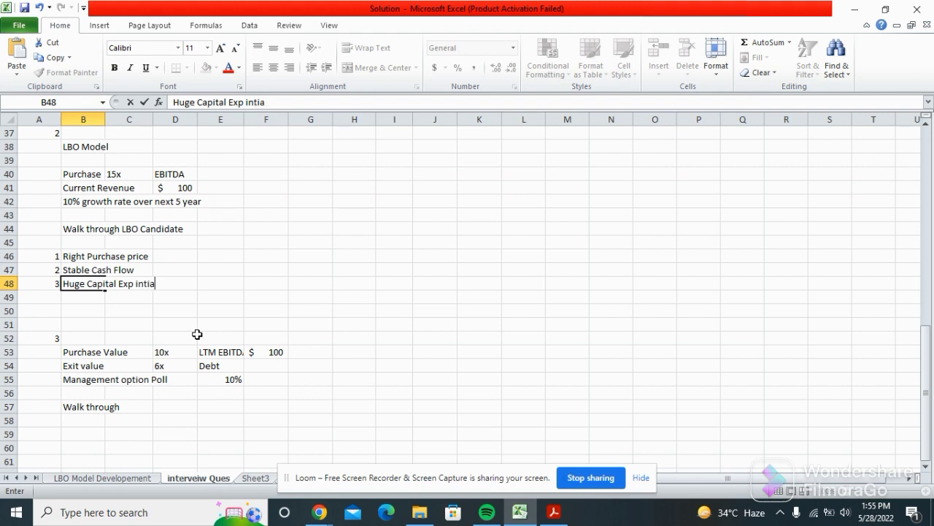
text(aly)
key(BackSpace)
key(BackSpace)
key(BackSpace)
key(BackSpace)
key(BackSpace)
key(BackSpace)
text(italy)
key(Return)
key(Up)
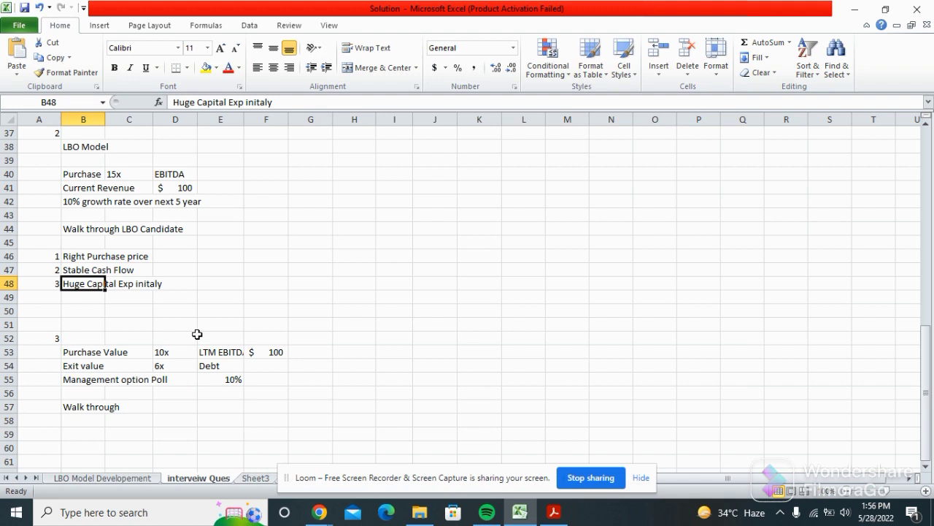
Add item 4 in row 49, with the number in A49 and the criterion "Realistic Exit" in B49.
key(Down)
key(Left)
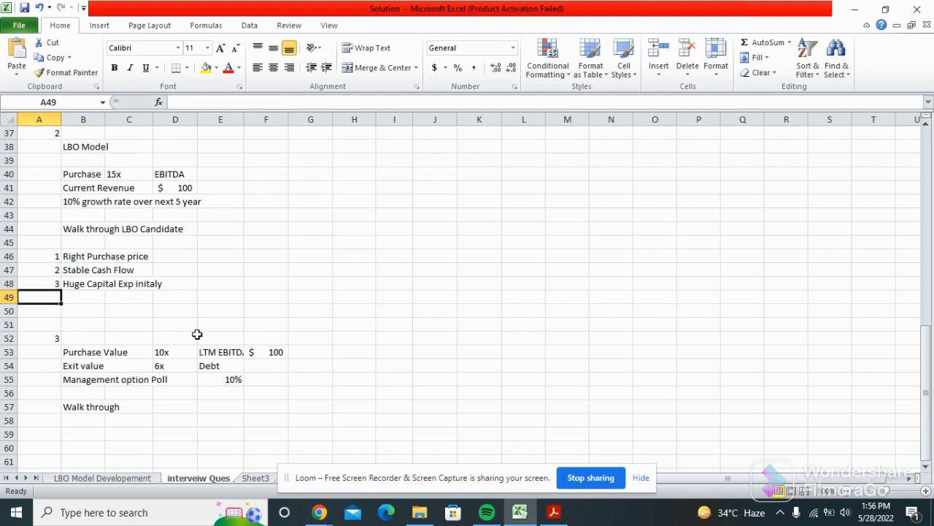
text(4)
key(Tab)
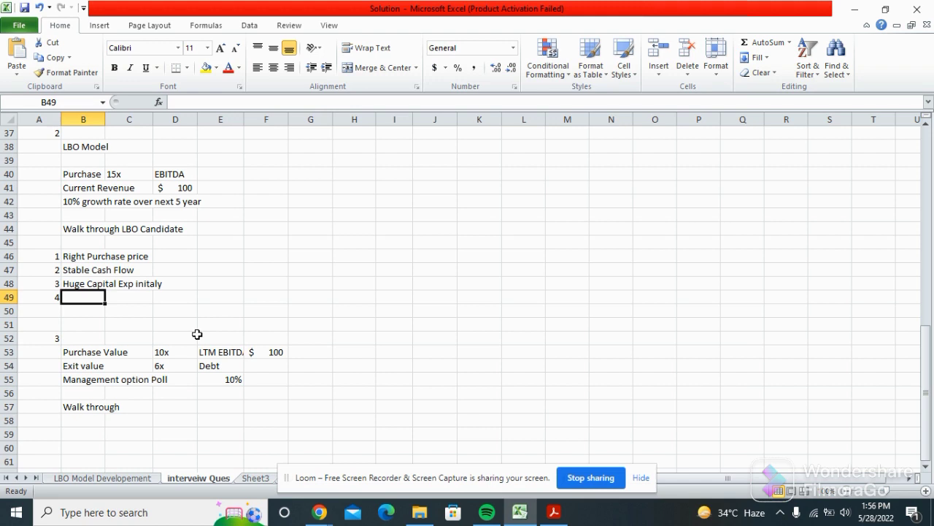
text(Reali)
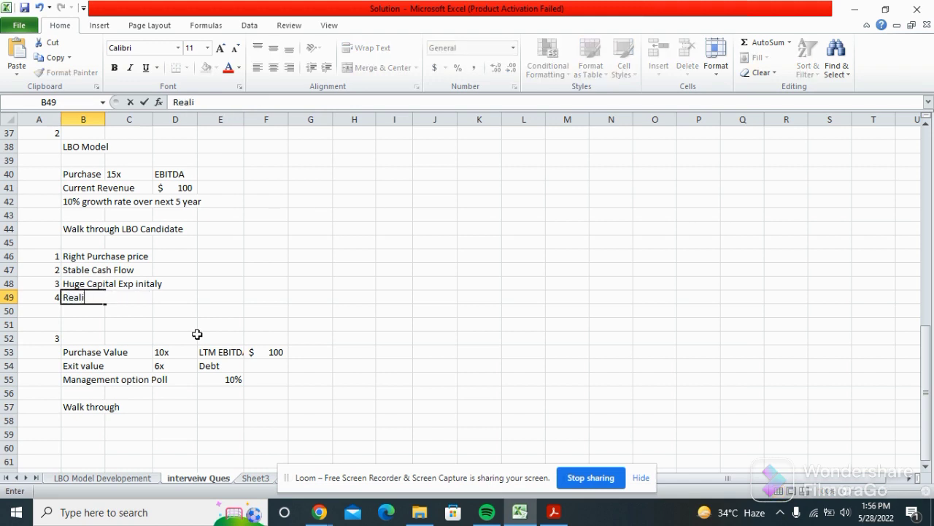
text(stic Exit)
key(Return)
key(Up)
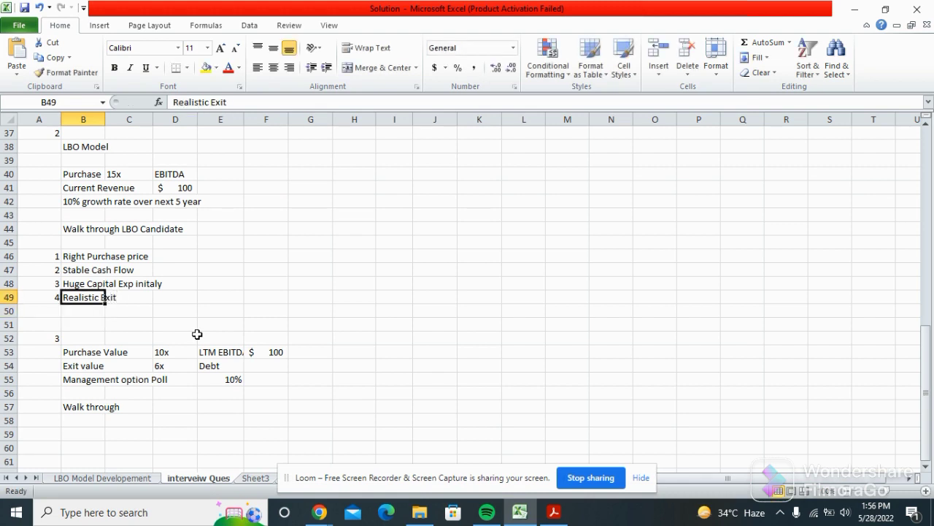
Review the list of LBO candidate criteria in rows 46 to 49 cell by cell.
key(Right)
key(Down)
key(Left)
key(Up)
key(Right)
key(Left)
key(Right)
key(Down)
key(Left)
key(Up)
key(Up)
key(Up)
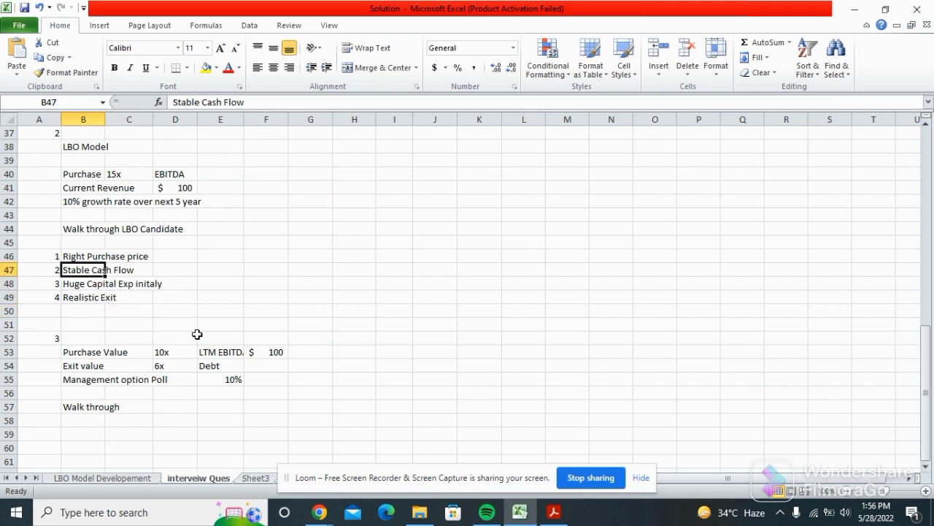
key(Right)
key(Up)
key(Left)
key(Right)
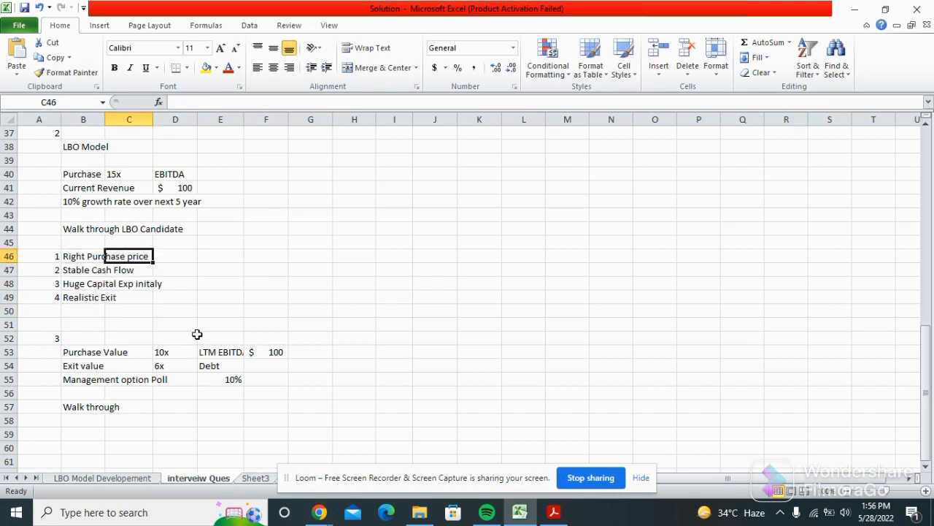
key(Down)
key(Down)
key(Left)
key(Down)
key(Right)
key(Left)
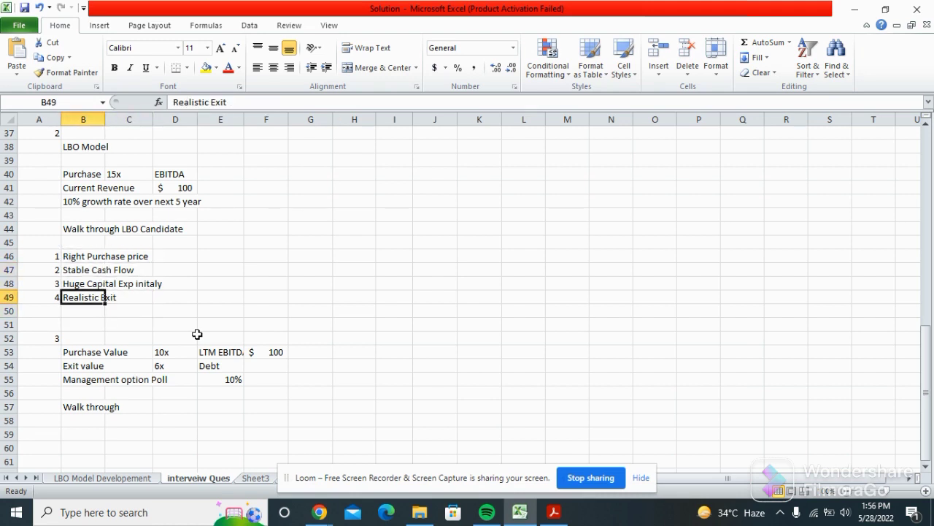
Enter the multiple "15x" in cell F46, in the row of the Right Purchase price criterion.
key(Up)
key(Up)
key(Right)
key(Right)
key(Right)
key(Up)
key(Right)
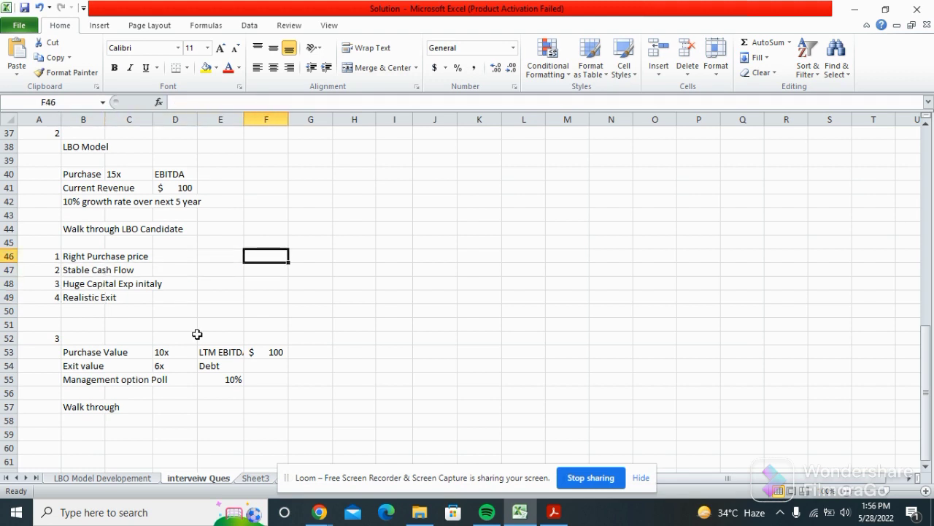
key(Left)
key(Right)
key(Left)
key(Right)
text(1)
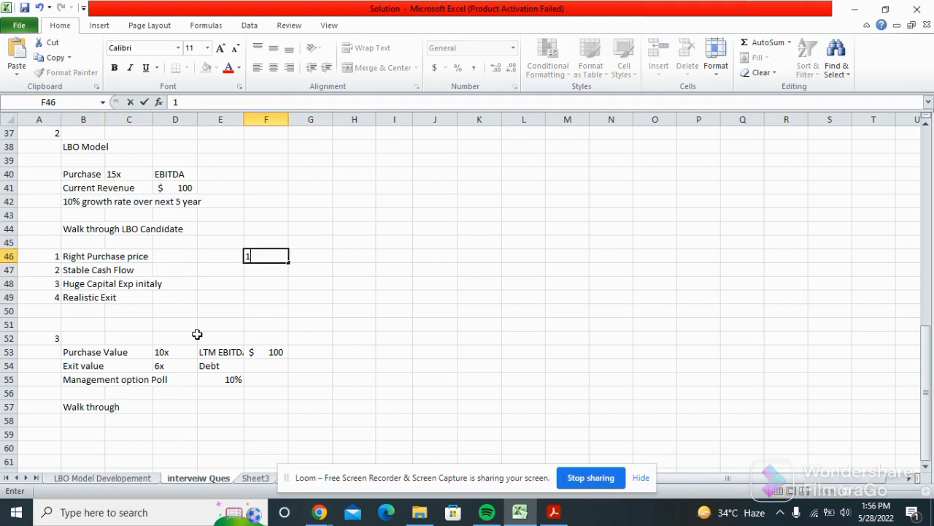
text(5x)
key(Tab)
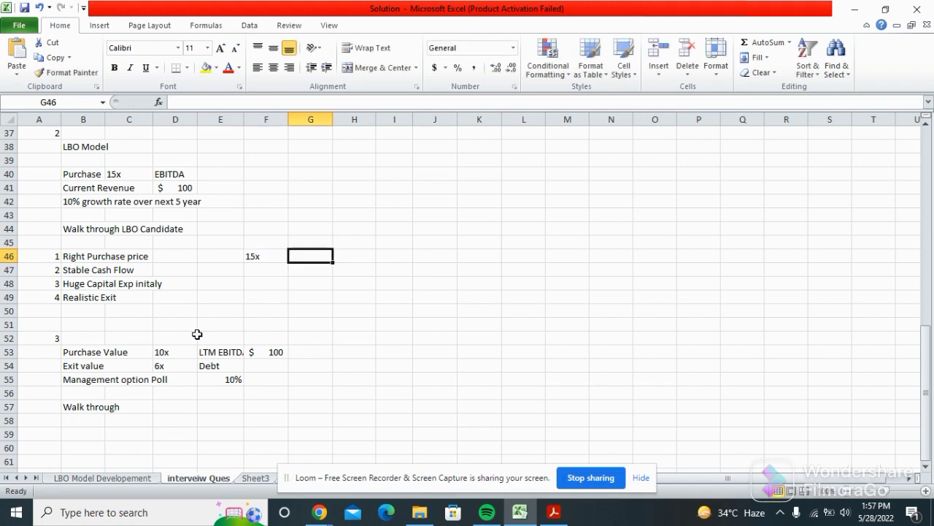
Label the purchase multiple by entering "EBITDA" in cell G46.
text(EC)
key(BackSpace)
text(B)
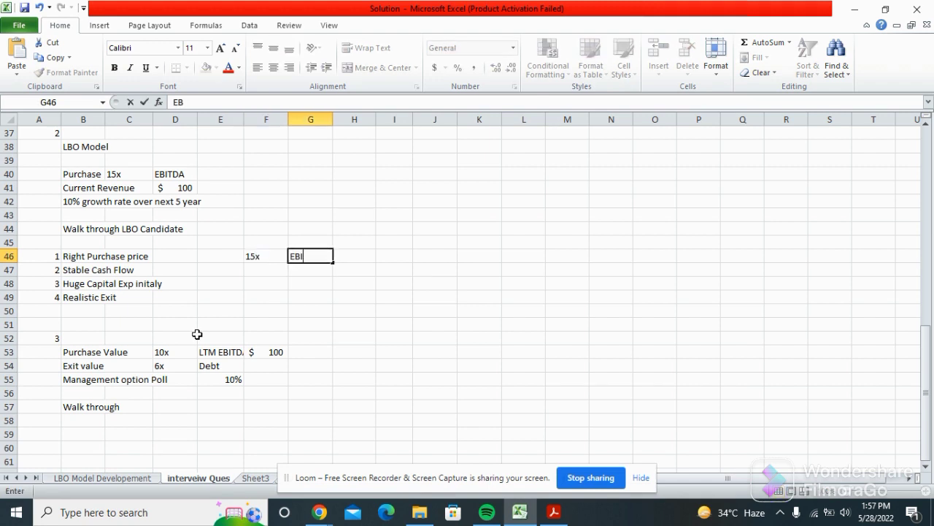
text(ITDA)
key(Return)
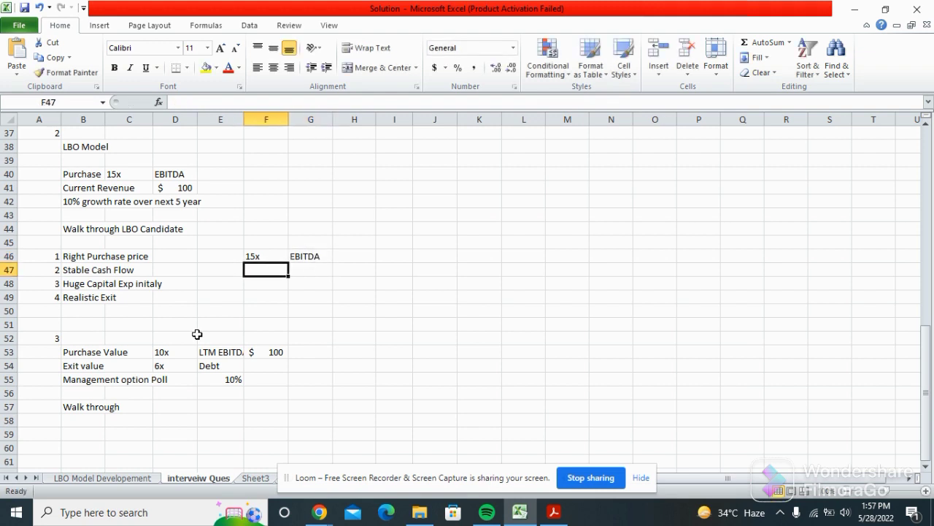
Enter "10x of" in cell F47 as the comparison multiple below 15x.
key(Left)
key(Right)
key(Left)
key(Right)
text(1)
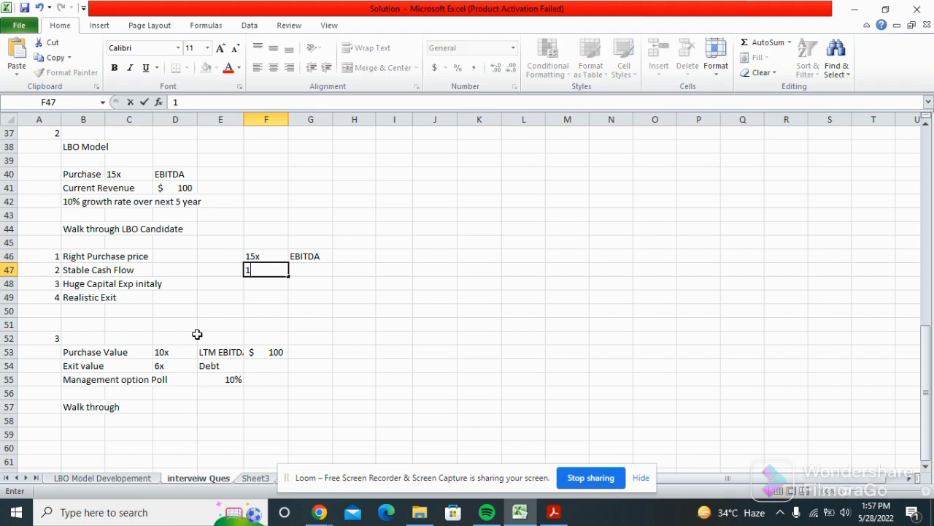
text(0x of)
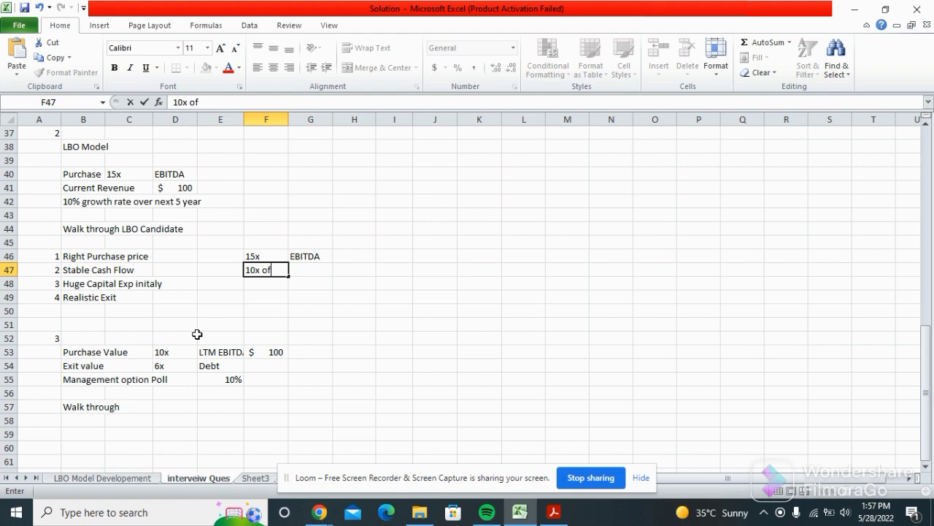
key(Return)
Enter "EBITDA" in cell G47 beside the 10x multiple.
key(Right)
key(Up)
key(Left)
key(Right)
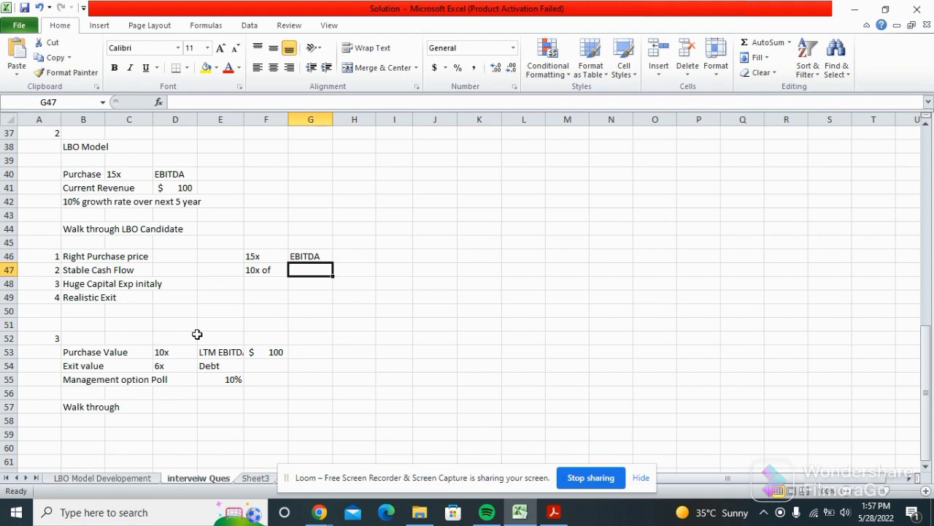
text(EVU)
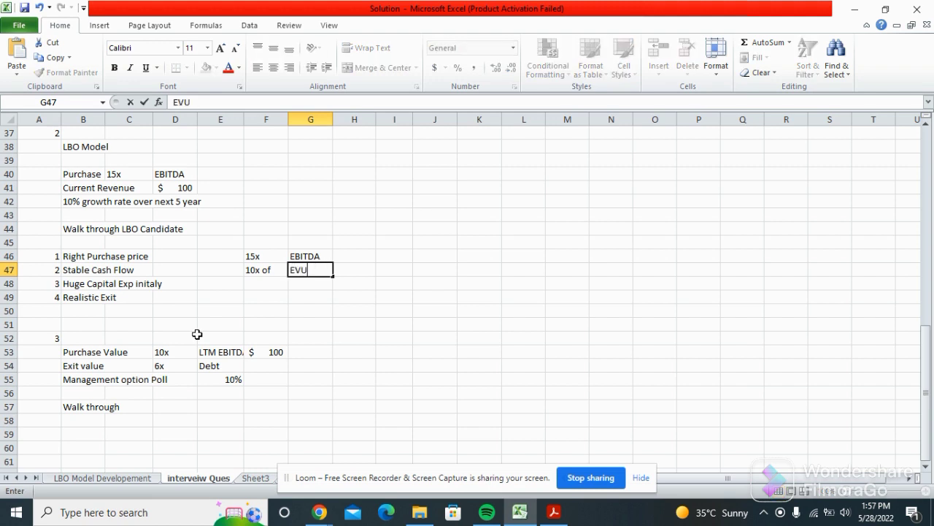
key(BackSpace)
key(BackSpace)
key(BackSpace)
text(E)
key(Up)
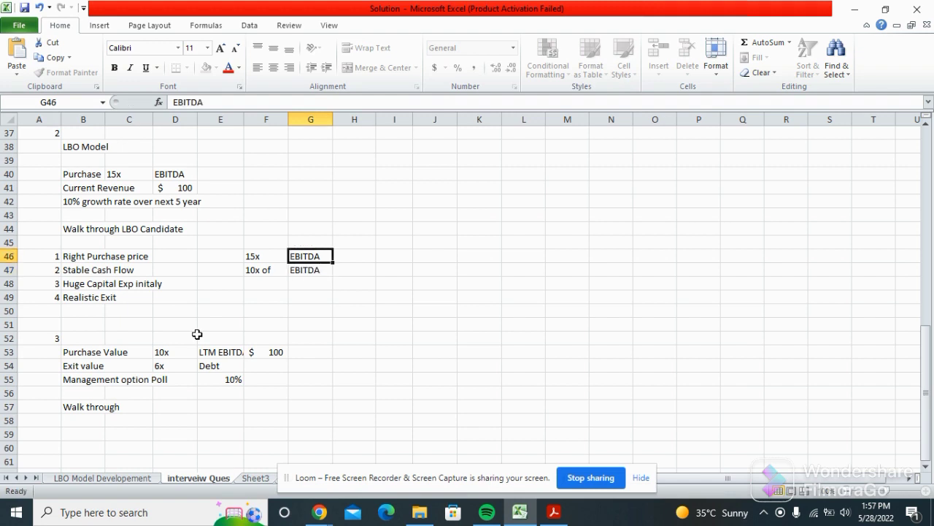
Compare the two EBITDA multiples in cells F46 to G47 cell by cell.
key(Down)
key(Left)
key(Down)
key(Up)
key(Up)
key(Down)
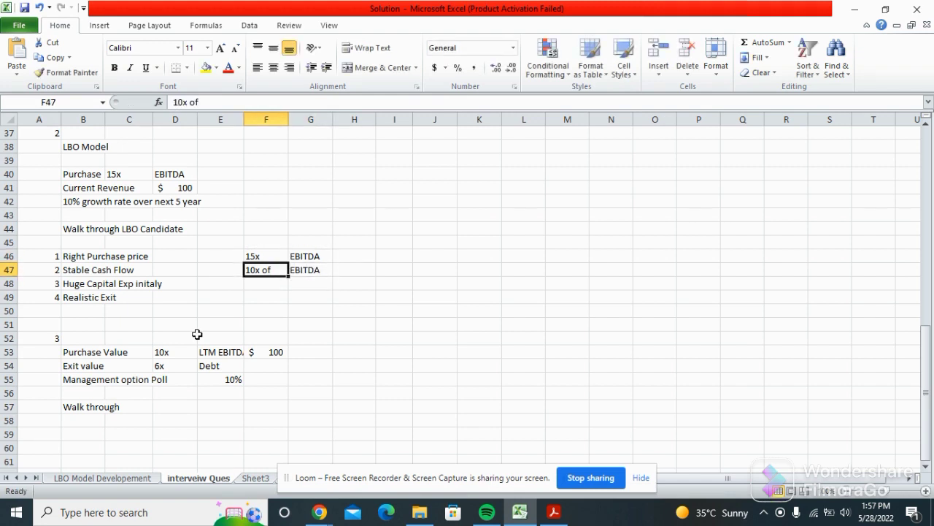
key(Up)
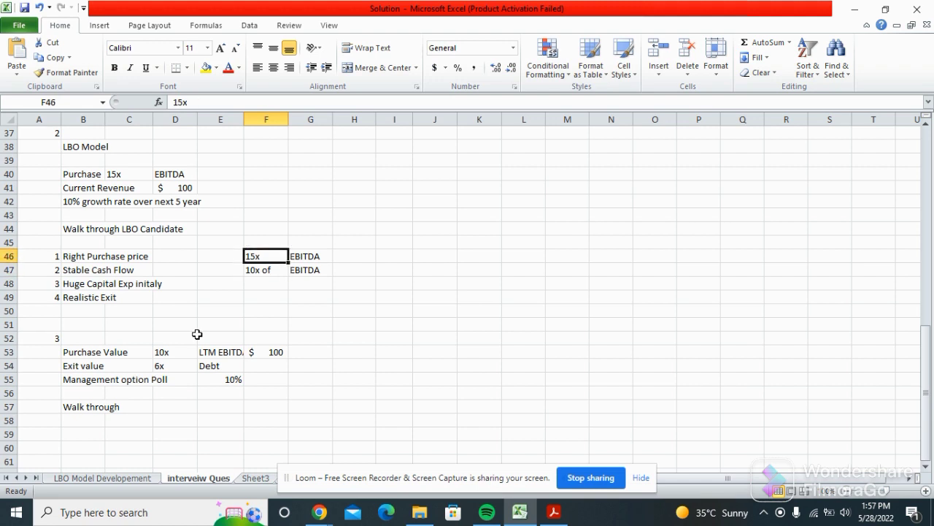
key(Down)
key(Down)
key(Up)
key(Right)
key(Left)
key(Up)
key(Right)
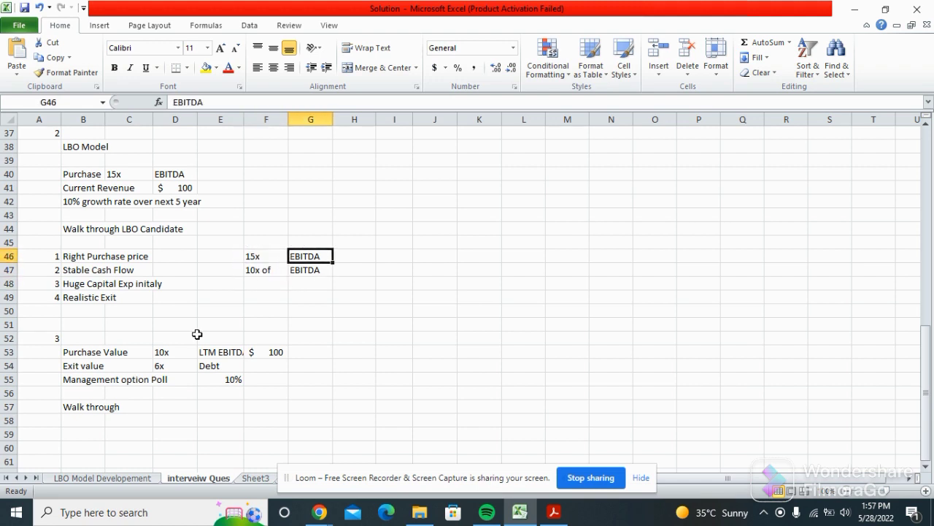
key(Right)
key(Down)
key(Left)
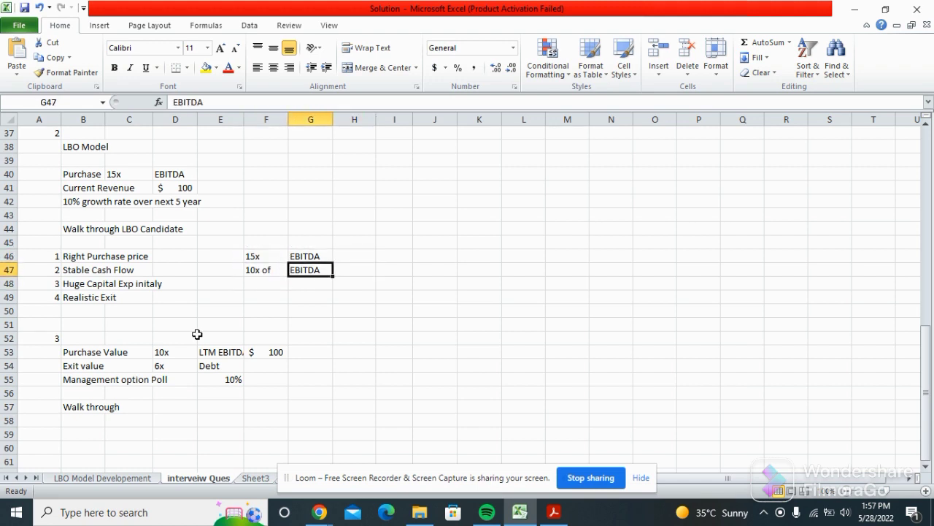
key(Left)
key(Left)
key(Right)
key(Right)
key(Down)
key(Up)
key(Left)
key(Left)
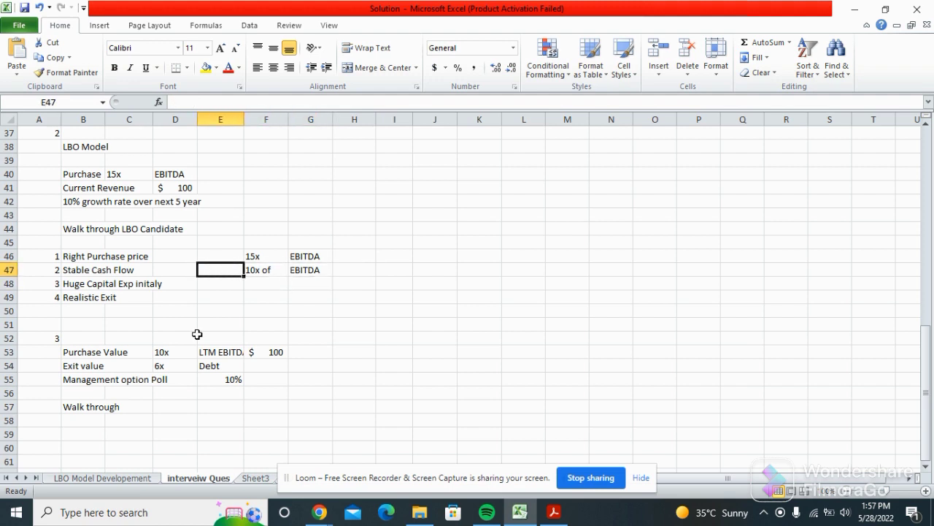
Switch to the Finance associate assessment PDF in Acrobat Reader and reread the Triona Company LBO question.
key(Up)
key(Left)
key(Left)
key(Up)
key(Up)
key(Left)
key(Up)
key(Up)
key(Up)
key(Up)
key(Up)
key(Up)
key(Up)
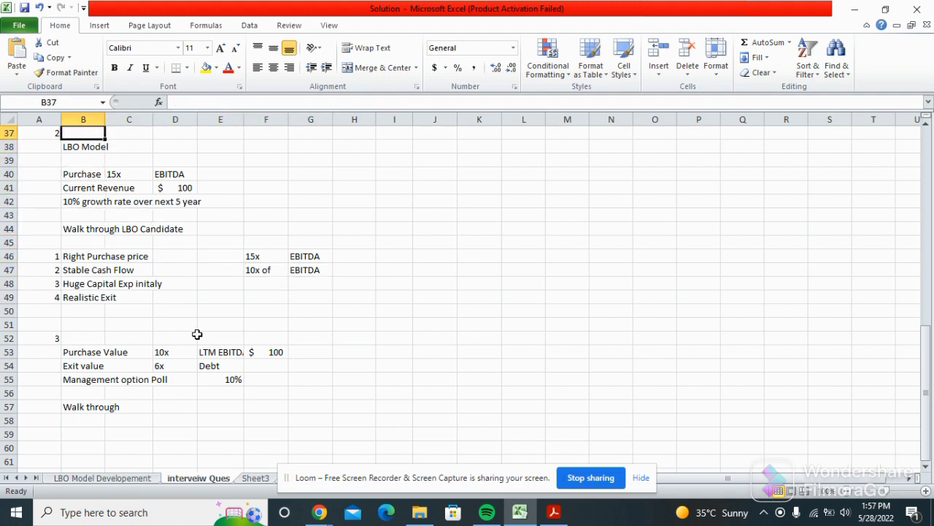
key(Down)
key(Down)
key(alt+Tab)
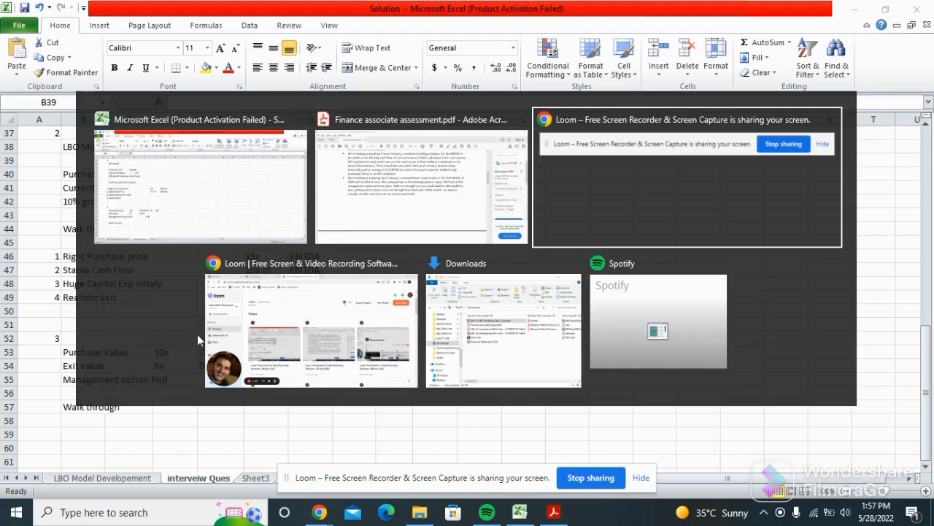
key(alt+Left)
scroll(196, 332, up, 1)
scroll(197, 332, up, 2)
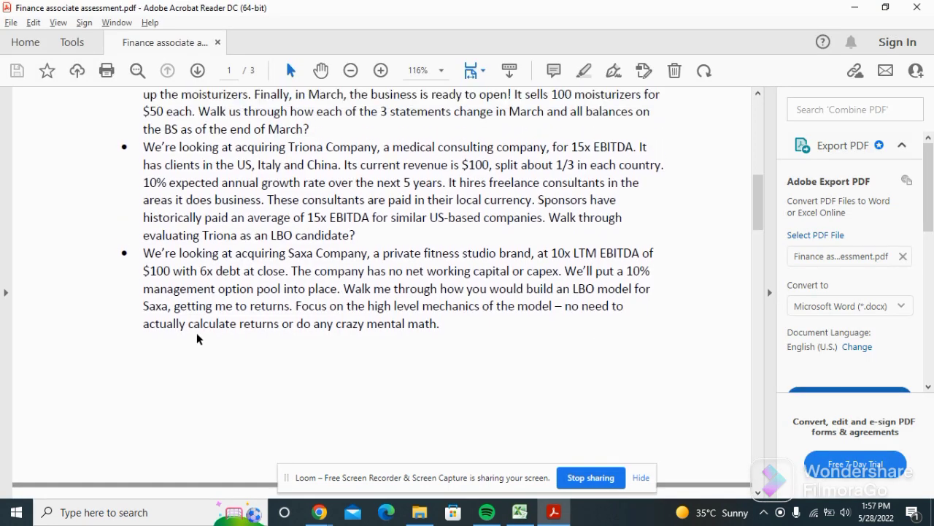
Return to the Excel workbook and review Triona's purchase multiple, current revenue and growth rate in rows 40 to 42.
key(alt+Tab)
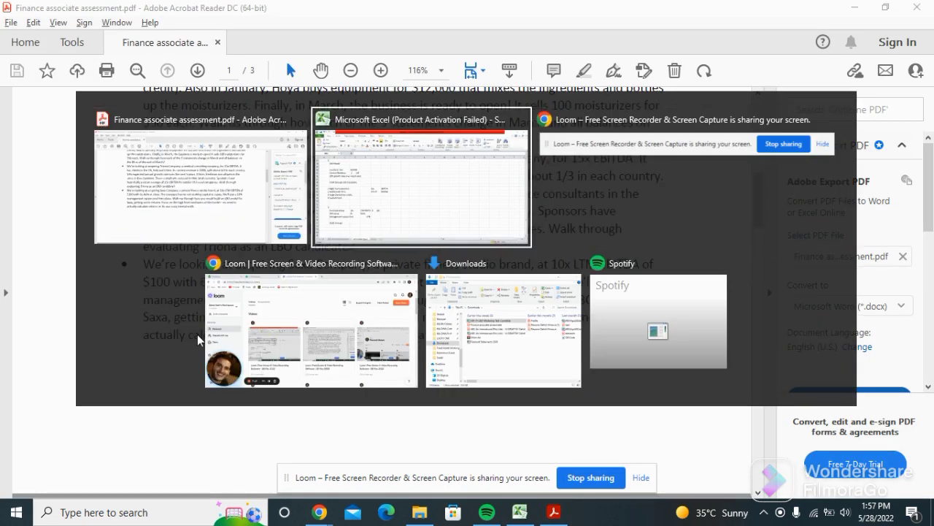
key(Down)
key(Down)
key(Right)
key(Up)
key(Left)
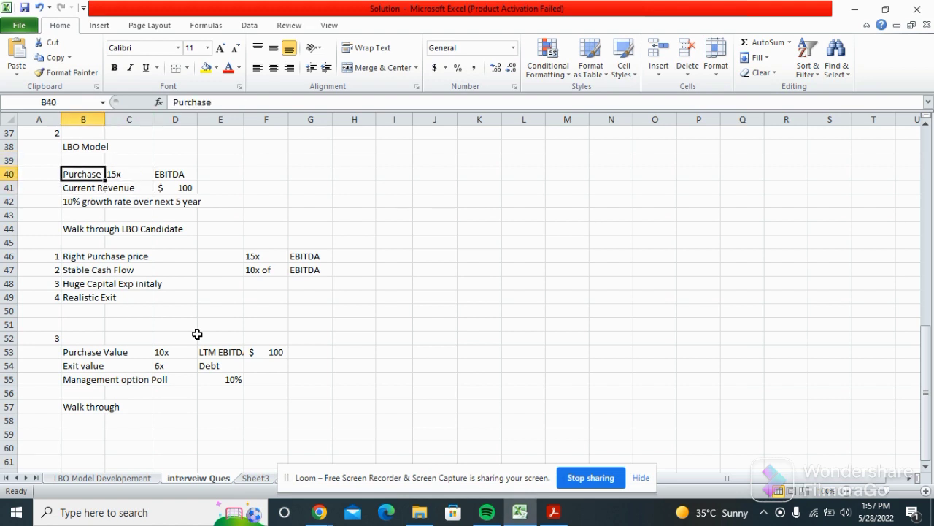
key(Right)
key(Right)
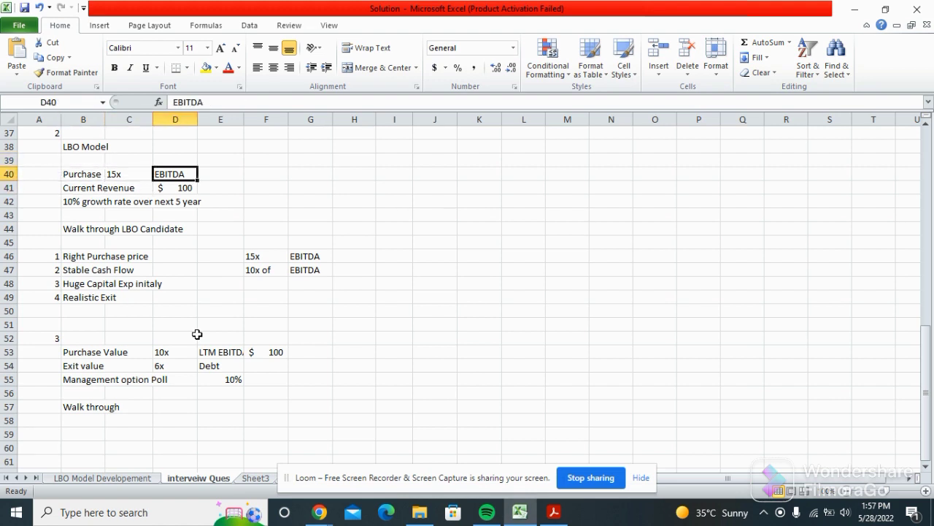
key(Down)
key(Up)
key(Down)
key(Down)
key(Down)
key(Left)
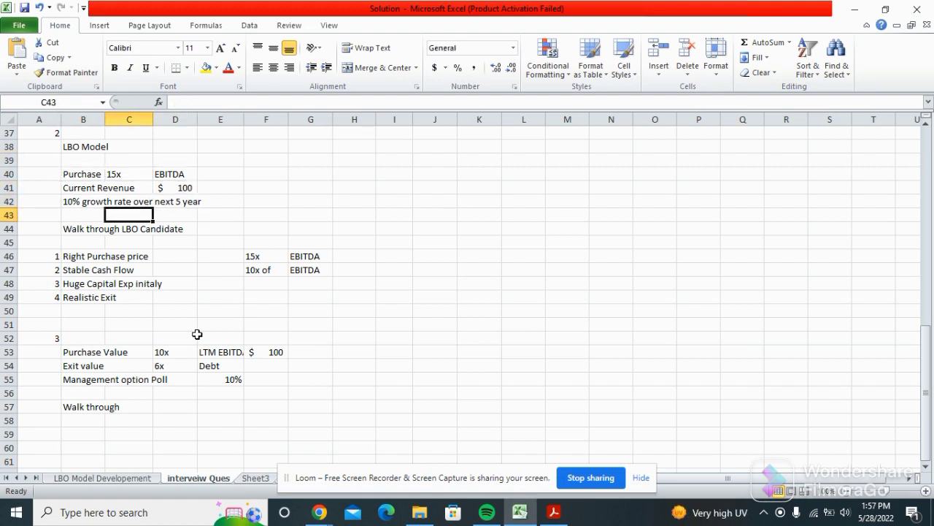
Examine the first LBO candidate criteria, starting with the purchase price criterion in row 46.
key(Down)
key(Down)
key(Left)
key(Down)
key(Down)
key(Up)
key(Up)
key(Down)
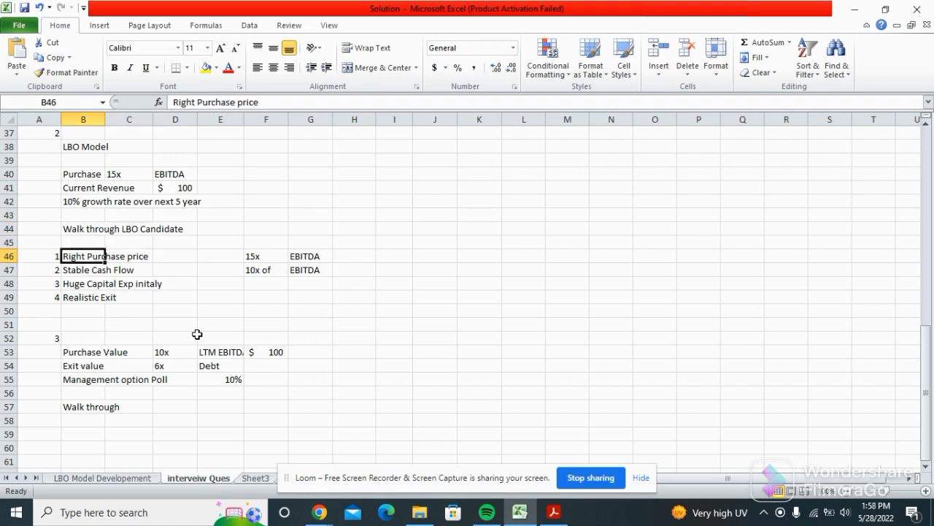
key(Up)
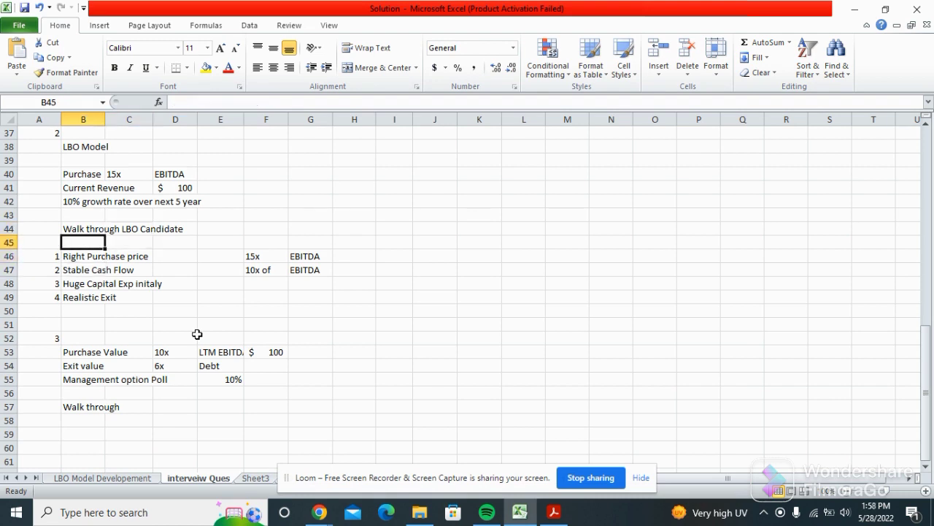
Recheck the purchase multiple in row 40 and the current revenue in row 41.
key(Up)
key(Up)
key(Right)
key(Up)
key(Up)
key(Up)
key(Right)
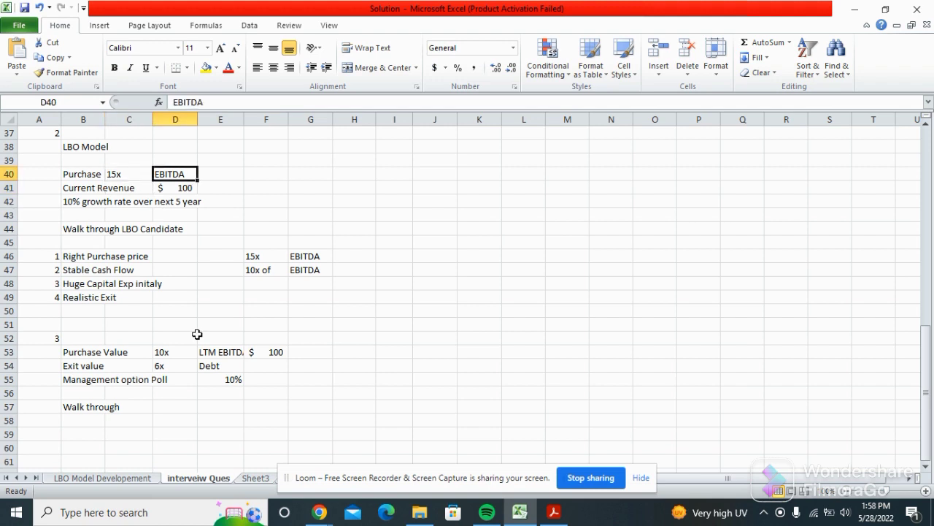
key(Left)
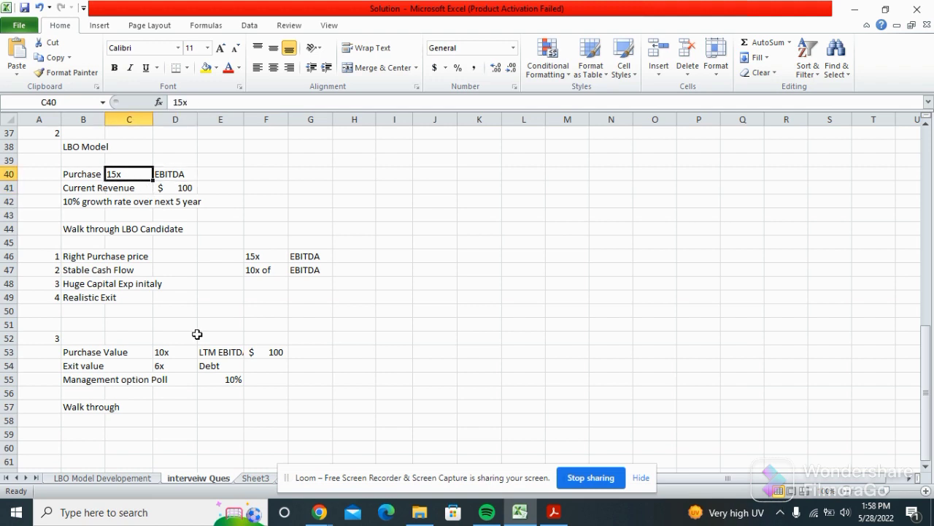
key(Down)
key(Down)
key(Down)
key(Up)
key(Up)
key(Left)
key(Up)
key(Down)
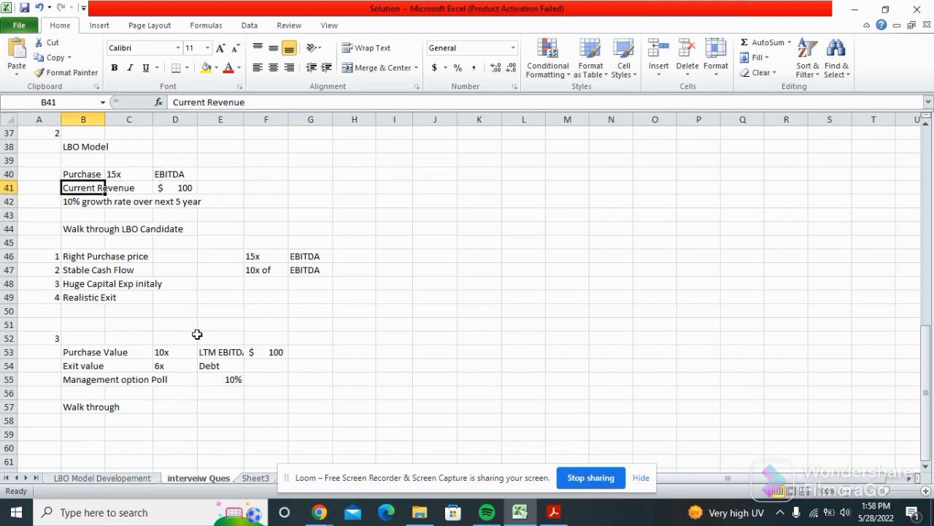
Look through the LBO candidate criteria in rows 46 to 48 against the given data above them.
key(Down)
key(Down)
key(Right)
key(Down)
key(Down)
key(Down)
key(Down)
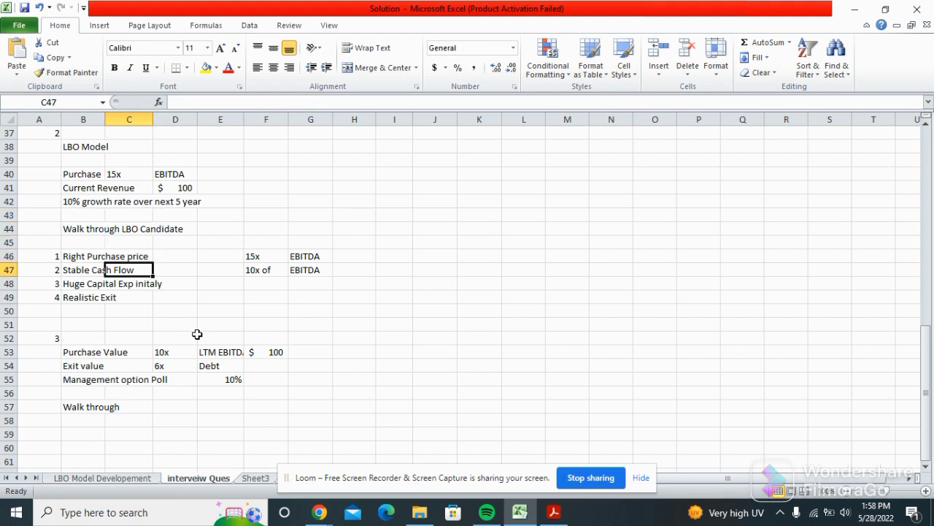
key(Down)
key(Up)
key(Up)
key(Up)
key(Up)
key(Up)
key(Left)
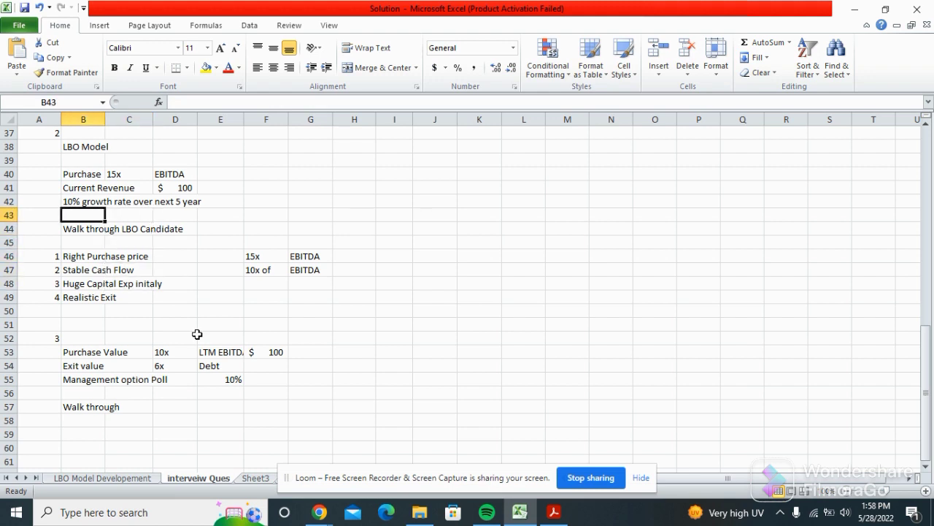
Examine the growth rate assumption in row 42 together with the LBO candidate heading in row 44.
key(Down)
key(Right)
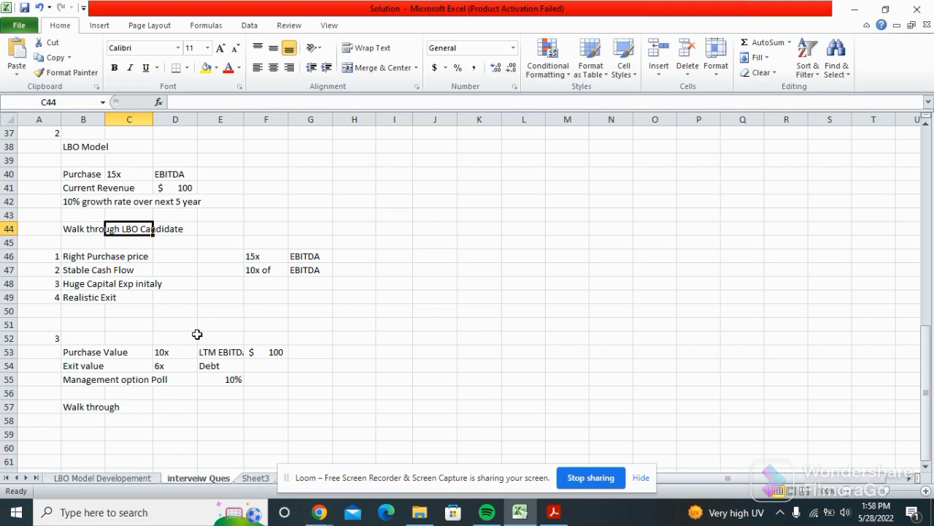
key(Left)
key(Up)
key(Up)
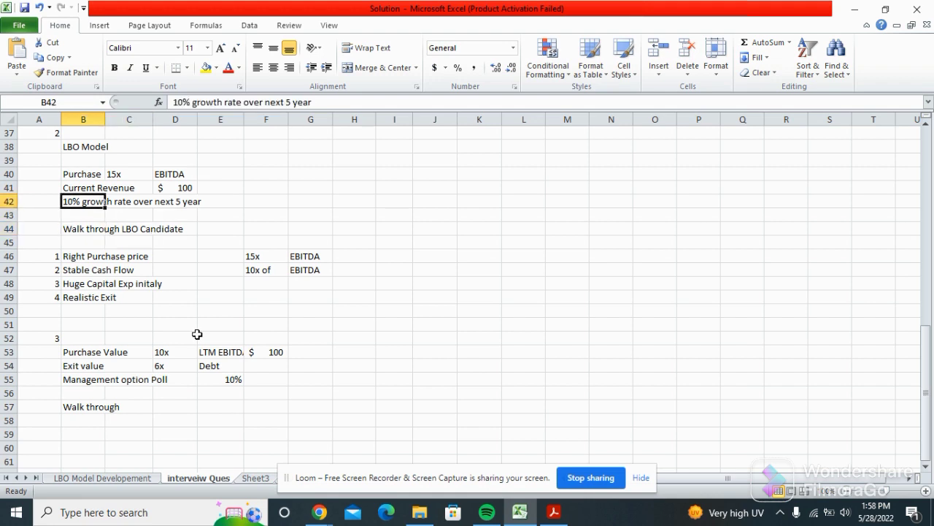
key(Right)
key(Down)
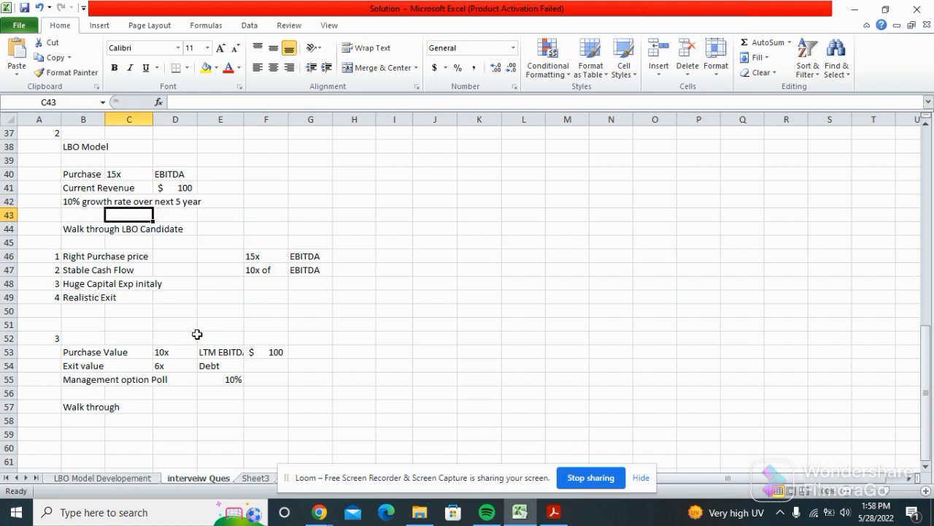
key(Left)
key(Right)
key(Down)
key(Left)
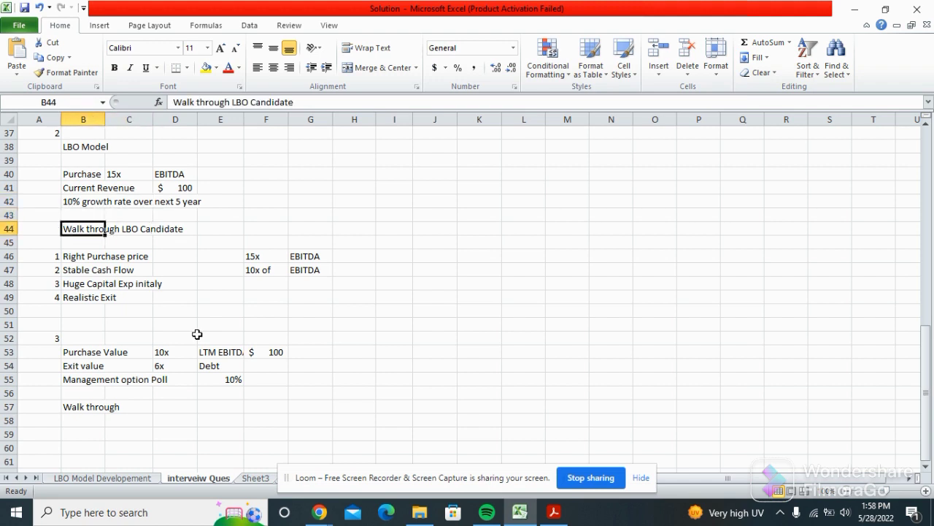
key(Up)
key(Up)
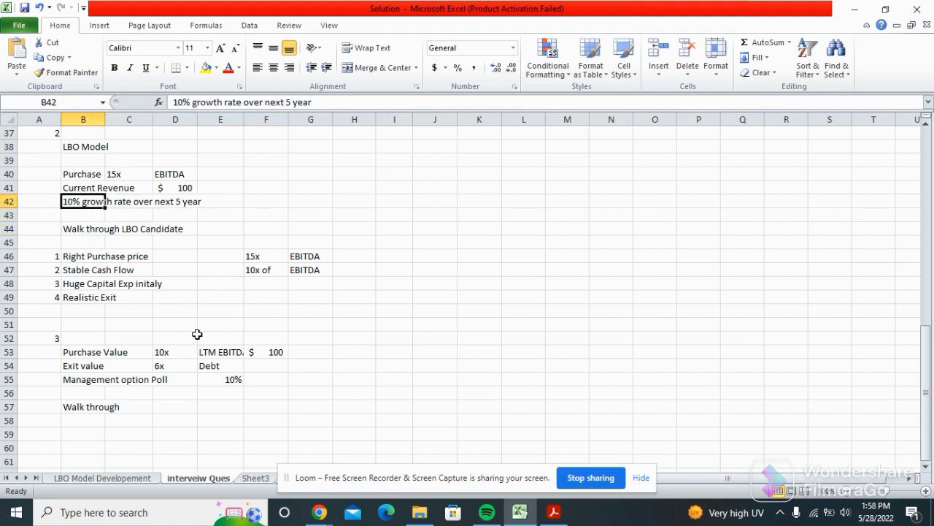
key(Down)
key(Up)
key(Right)
key(Down)
key(Left)
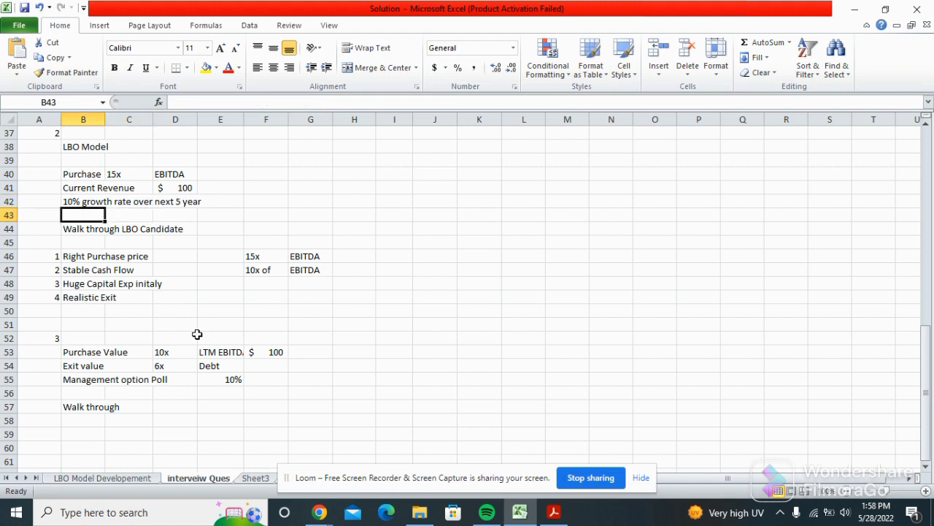
Review the LBO candidate heading in row 44 and the purchase price, cash flow and capital expenditure criteria below it.
key(Up)
key(Up)
key(Right)
key(Right)
key(Down)
key(Left)
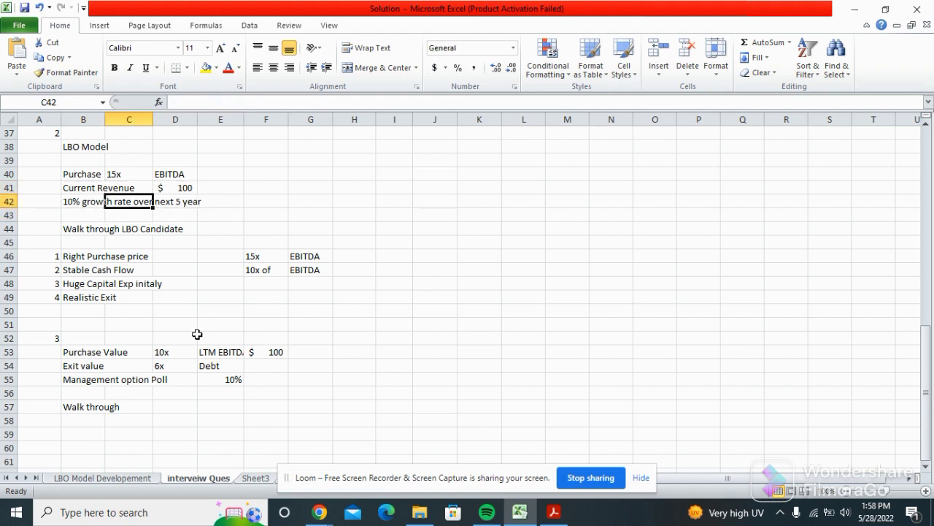
key(Left)
key(Down)
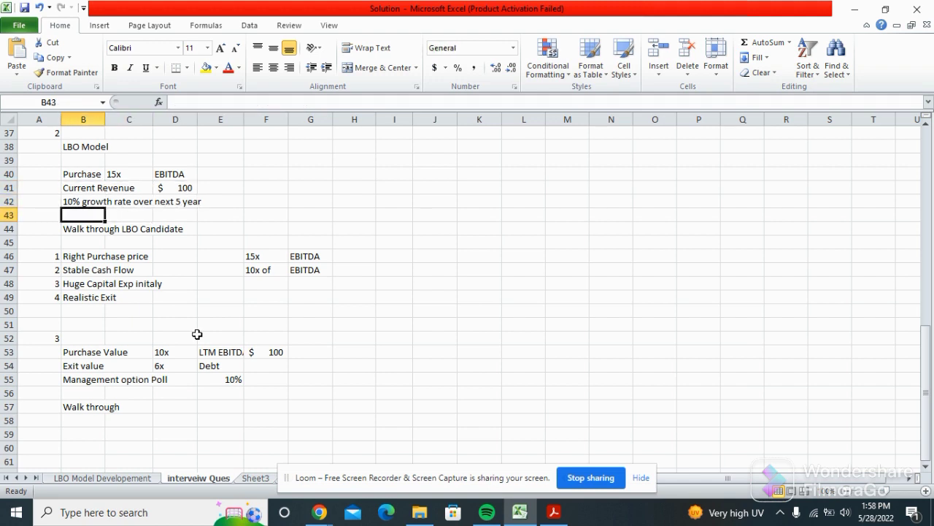
key(Down)
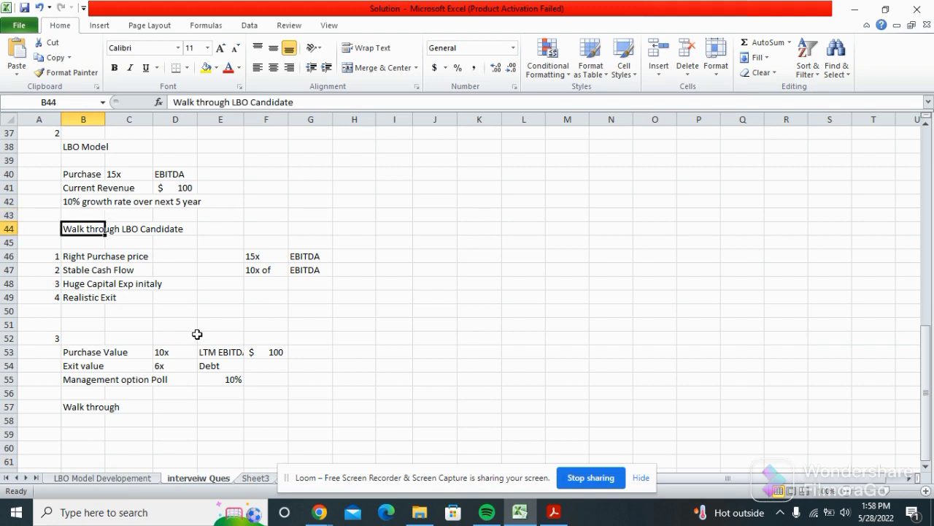
key(Down)
key(Down)
key(Down)
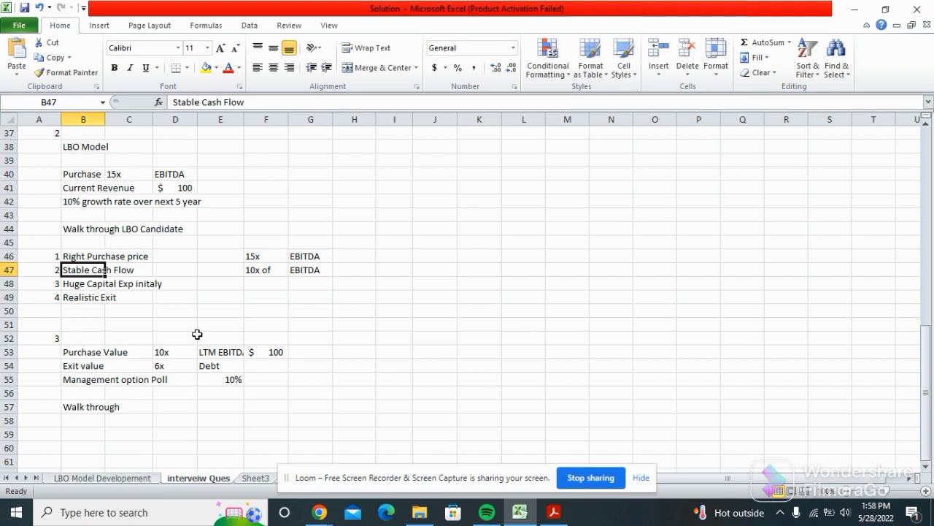
key(Down)
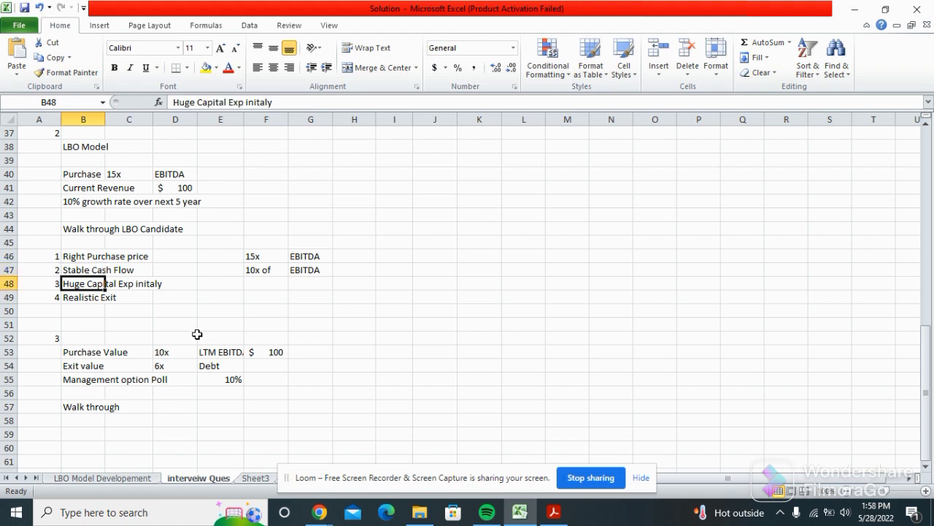
Recheck the growth rate assumption in row 42 against the LBO candidate heading in row 44.
key(Up)
key(Up)
key(Up)
key(Right)
key(Up)
key(Left)
key(Up)
key(Up)
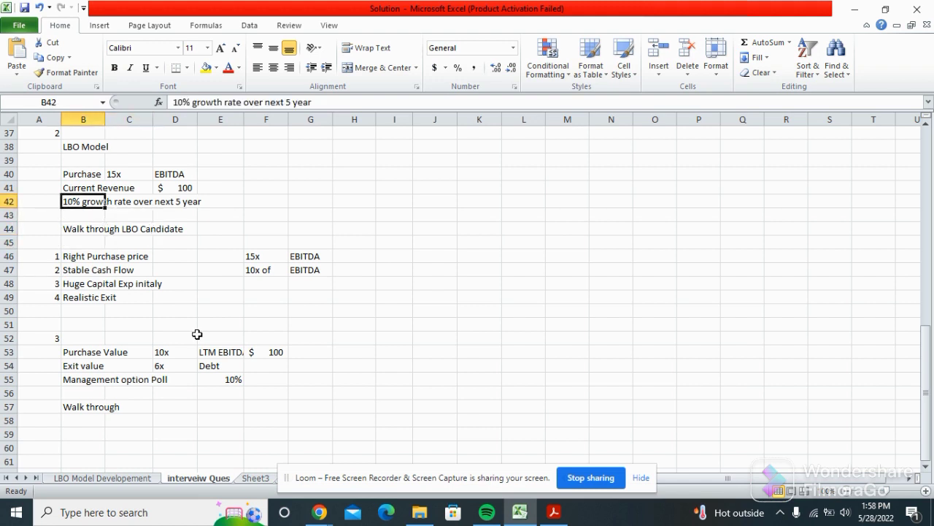
key(Right)
key(Down)
key(Up)
key(Left)
key(Down)
key(Up)
key(Right)
key(Down)
key(Down)
key(Left)
key(Down)
key(Up)
key(Up)
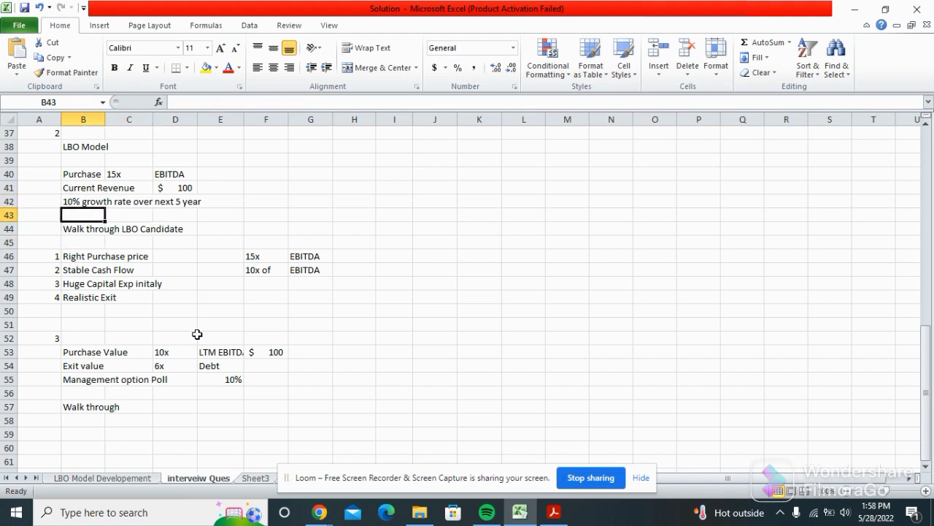
Go over the given data for the second question again, from the purchase multiple in row 40 to the growth rate in row 42.
key(Right)
key(Down)
key(Left)
key(Up)
key(Up)
key(Up)
key(Up)
key(Right)
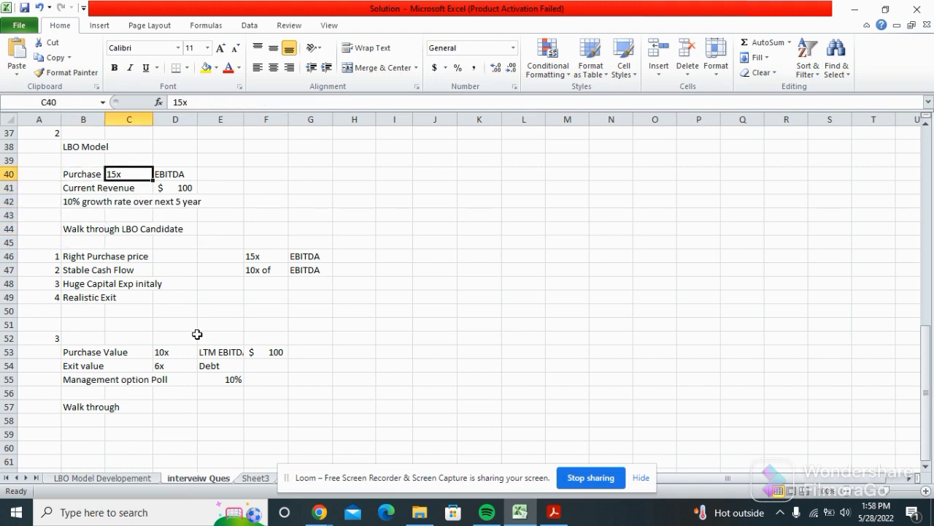
key(Down)
key(Left)
key(Up)
key(Right)
key(Down)
key(Left)
key(Down)
key(Up)
key(Up)
key(Right)
key(Down)
key(Down)
key(Down)
key(Down)
key(Left)
key(Up)
Examine the fourth LBO candidate criterion, Realistic Exit, in row 49.
key(Down)
key(Down)
key(Down)
key(Down)
key(Down)
key(Down)
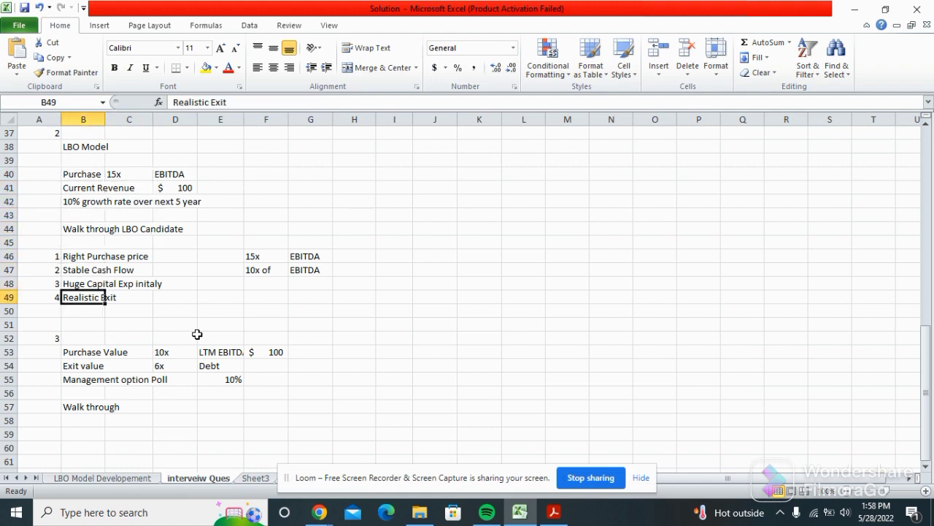
key(Down)
key(Down)
key(Down)
key(Up)
key(Up)
key(Up)
key(Right)
key(Down)
key(Left)
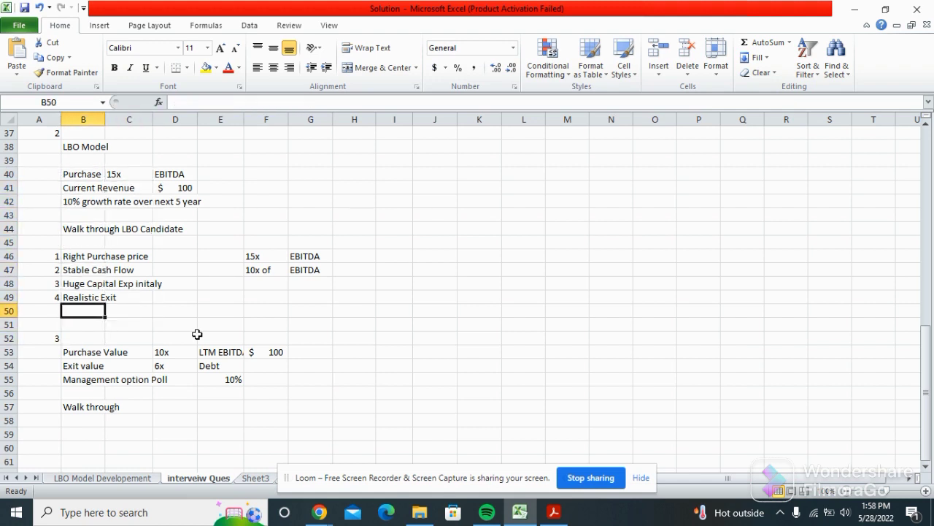
key(Down)
key(Up)
key(Down)
key(Right)
key(Left)
key(Up)
key(Up)
key(Right)
key(Left)
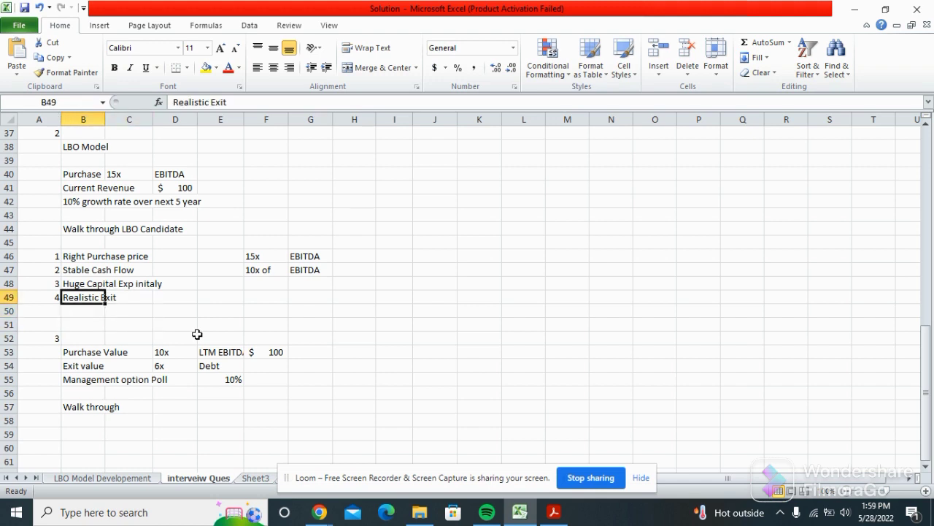
Look back over the LBO candidate criteria from the realistic exit in row 49 up to the purchase price in row 46.
key(Up)
key(Down)
key(Down)
key(Down)
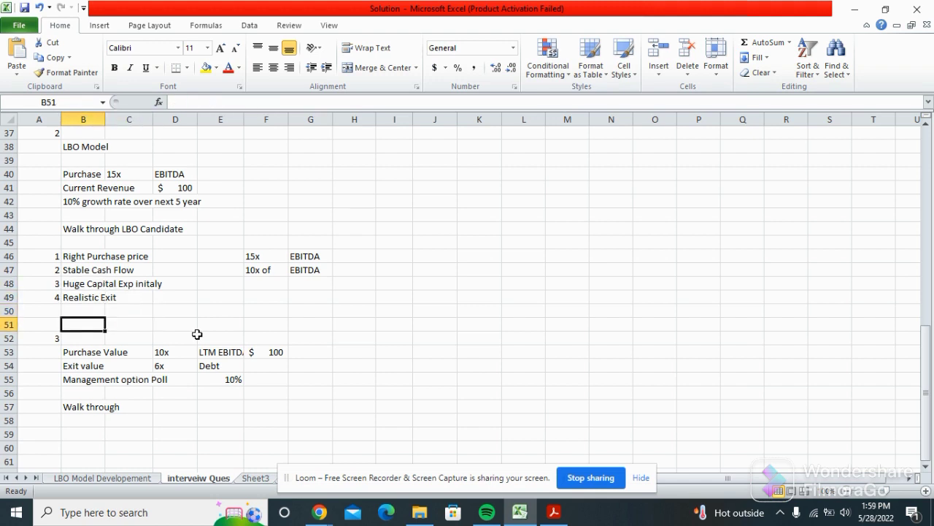
key(Up)
key(Up)
key(Up)
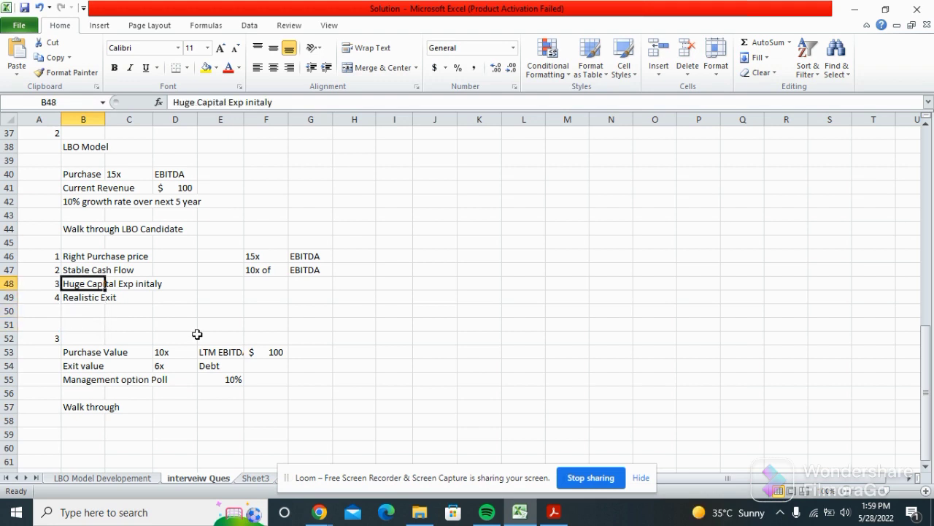
key(Up)
key(Up)
key(Left)
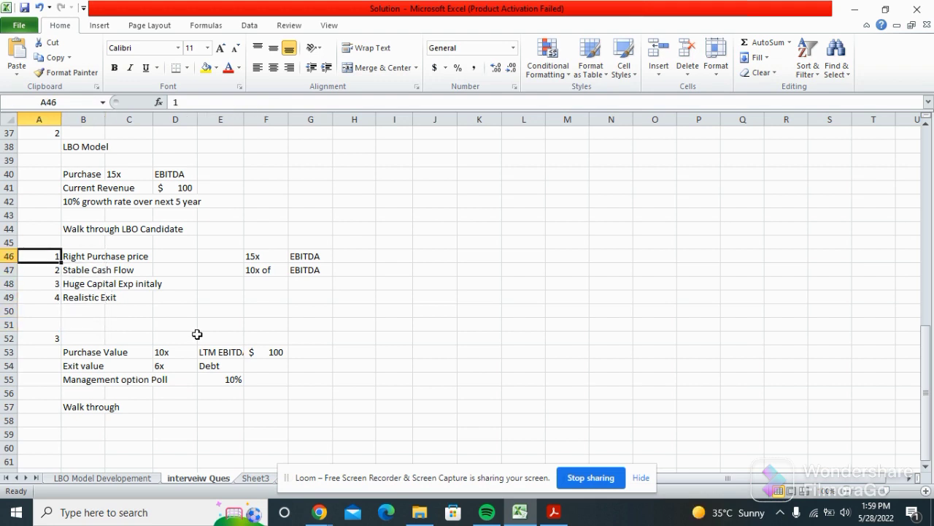
key(Right)
key(Left)
key(Up)
key(Up)
key(Up)
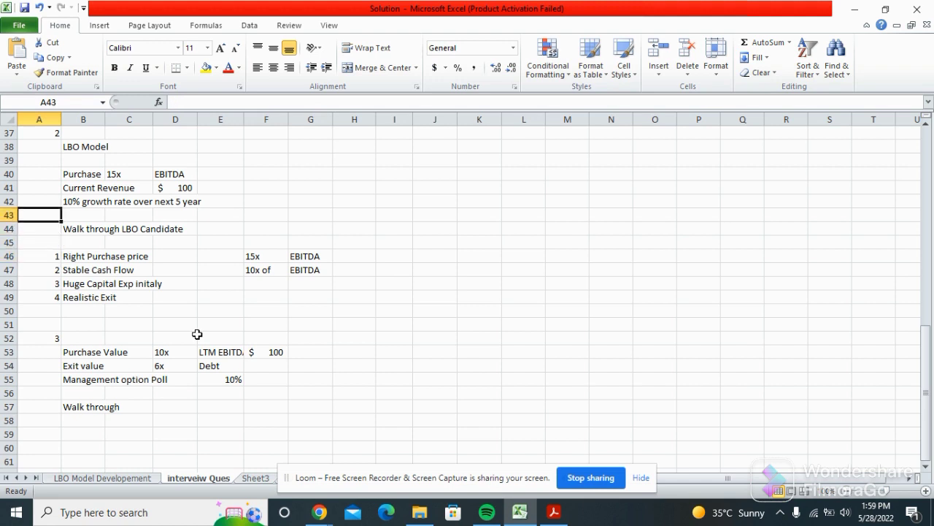
key(Right)
key(Down)
key(Down)
key(Left)
key(Down)
key(Right)
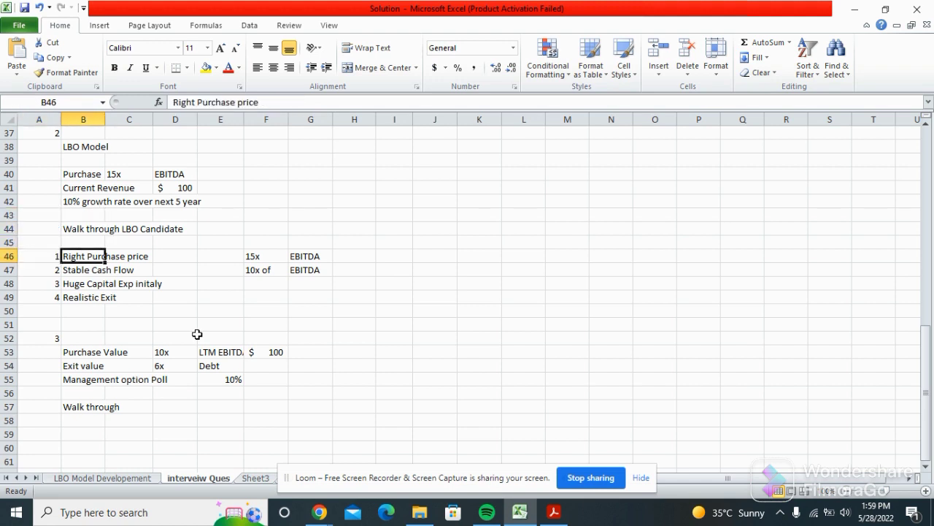
Look through the third question's section from row 52 and the empty rows below its walk-through heading.
key(Left)
key(Down)
key(Down)
key(Down)
key(Down)
key(Down)
key(Down)
key(Down)
key(Down)
key(Down)
key(Down)
key(Down)
key(Down)
key(Down)
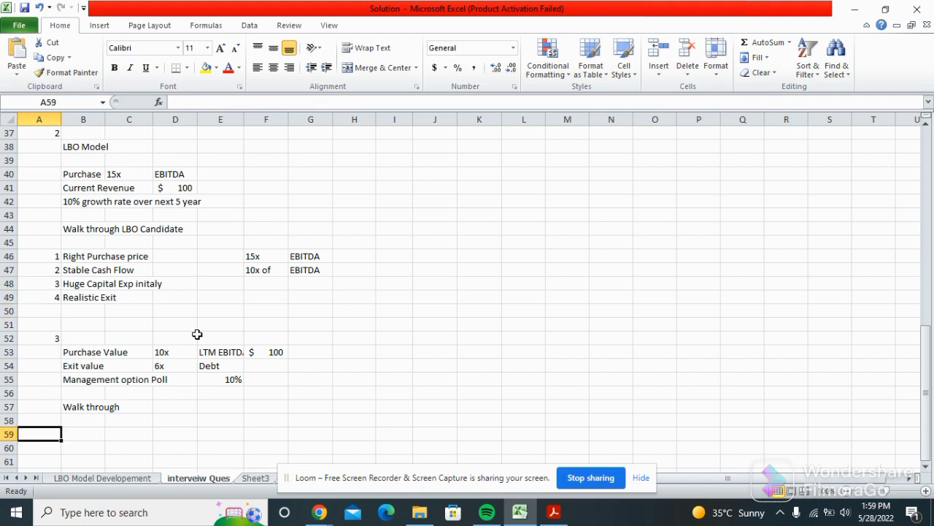
key(Up)
key(Down)
key(Down)
key(Down)
key(Down)
key(Down)
key(Down)
key(Down)
key(Down)
key(Down)
key(Down)
key(Up)
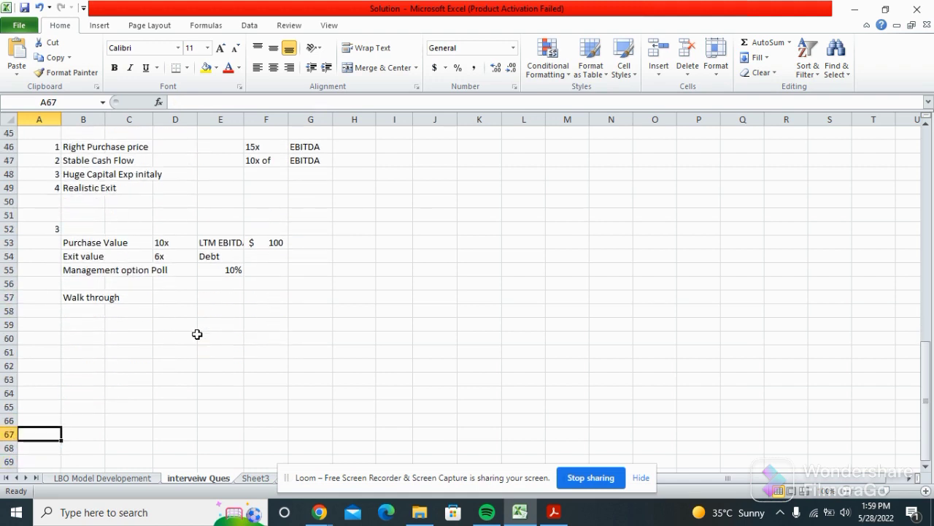
key(Up)
key(Up)
key(Up)
key(Up)
key(Up)
key(Up)
key(Up)
key(Up)
key(Up)
key(Right)
key(Up)
key(Up)
key(Up)
key(Up)
key(Up)
key(Up)
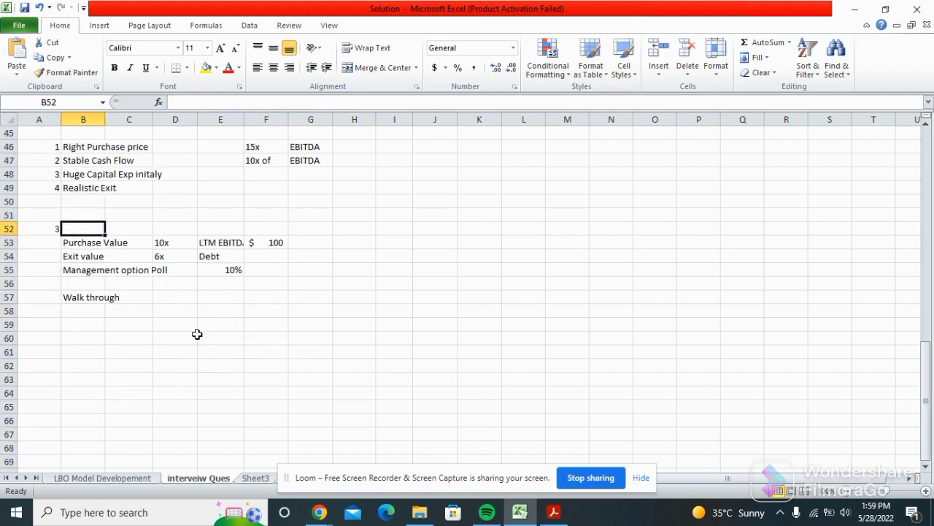
click(640, 476)
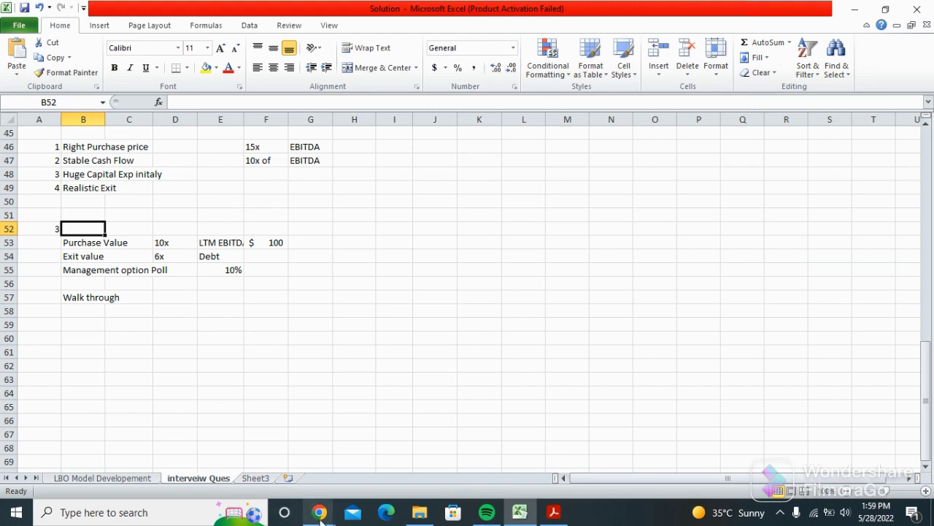
mouse_move(319, 511)
click(222, 442)
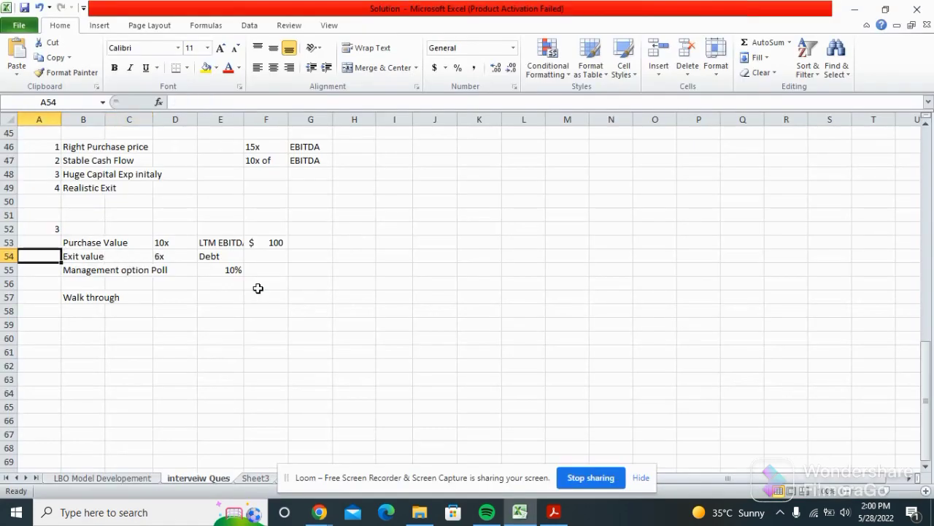
Switch to Finance associate assessment.pdf in Adobe Acrobat Reader and read the third interview question about acquiring Saxa Company.
key(Up)
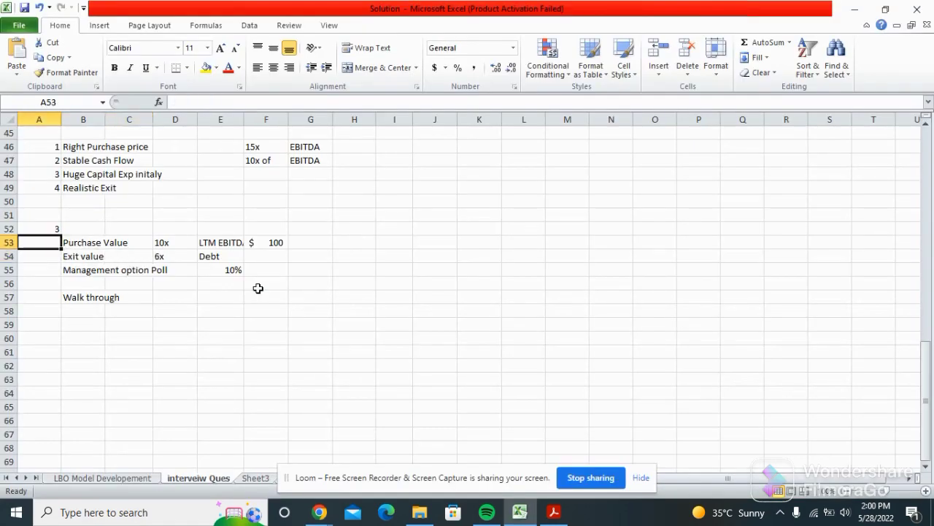
key(Right)
key(Up)
key(alt+Tab)
key(alt+Tab)
key(alt+shift+Tab)
key(alt+shift+Tab)
key(alt+shift+Tab)
key(alt+shift+Tab)
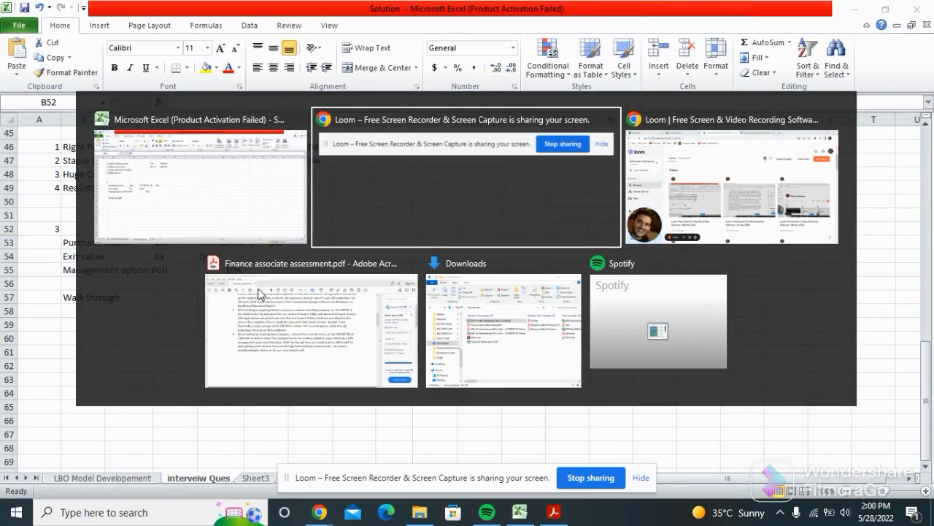
key(alt+shift+Tab)
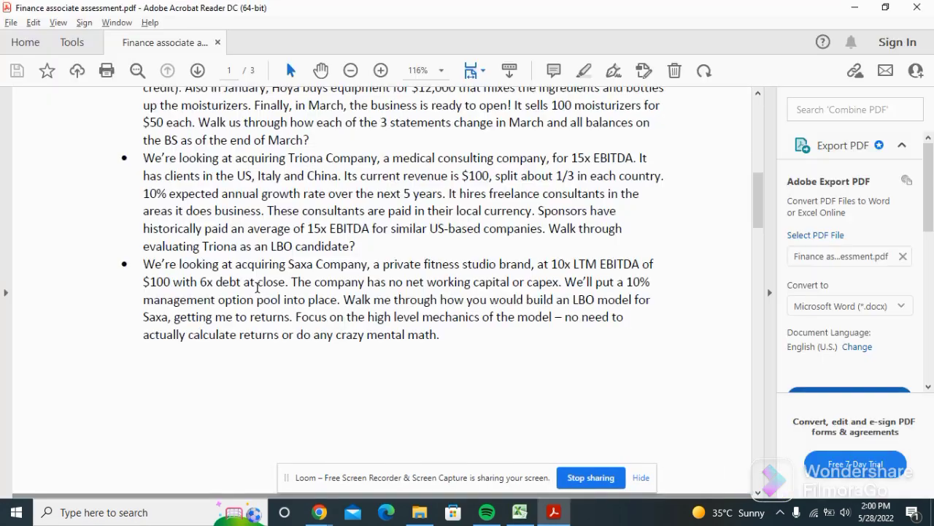
scroll(257, 286, down, 1)
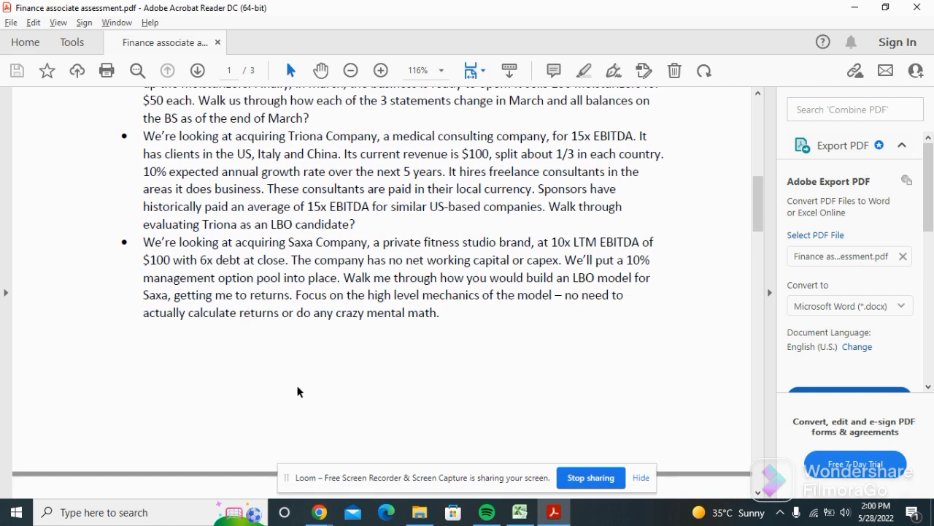
scroll(296, 382, down, 2)
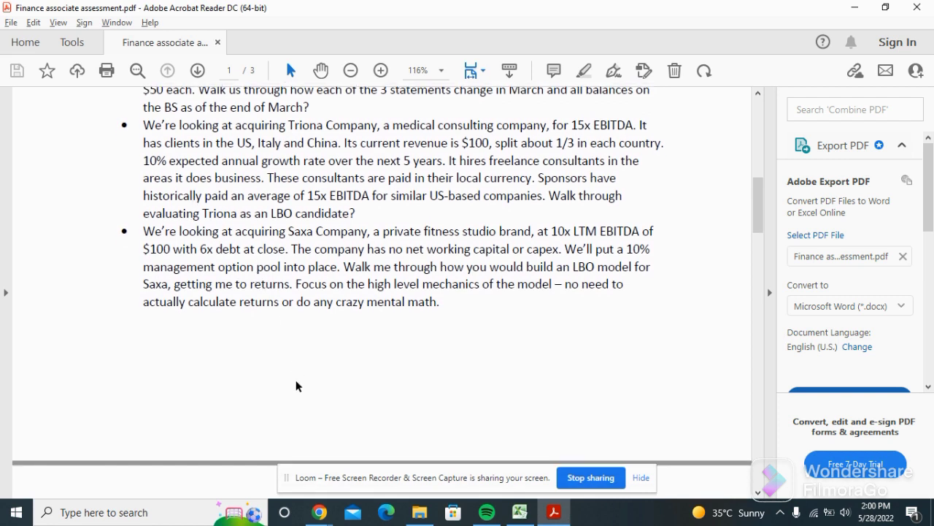
Reread the Saxa Company acquisition question in the assessment PDF, glancing at the part two overview and the first page.
scroll(296, 385, up, 1)
scroll(296, 385, down, 10)
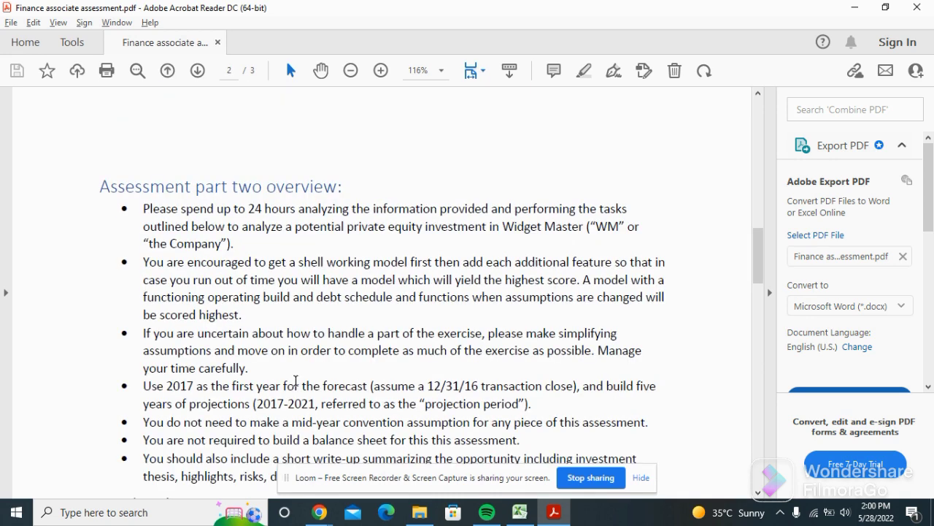
scroll(295, 381, up, 10)
scroll(296, 381, down, 4)
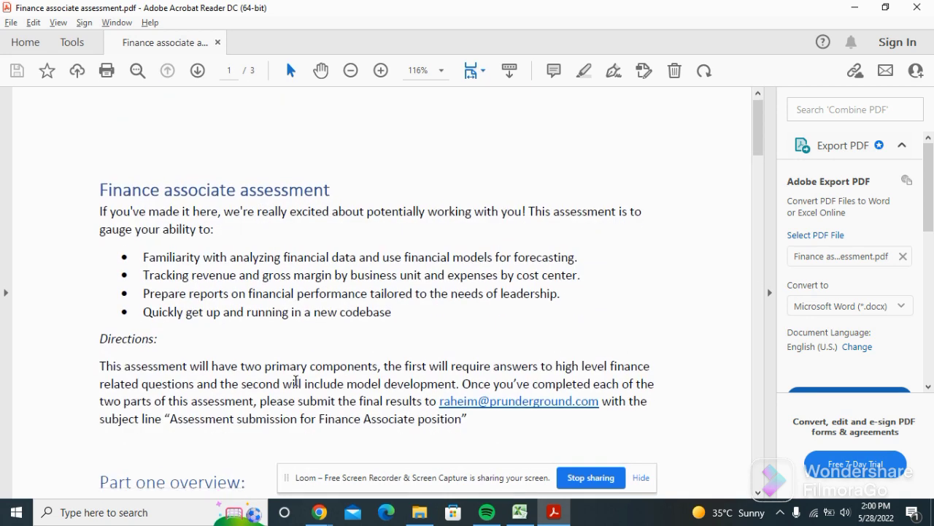
scroll(296, 380, down, 5)
scroll(295, 385, down, 1)
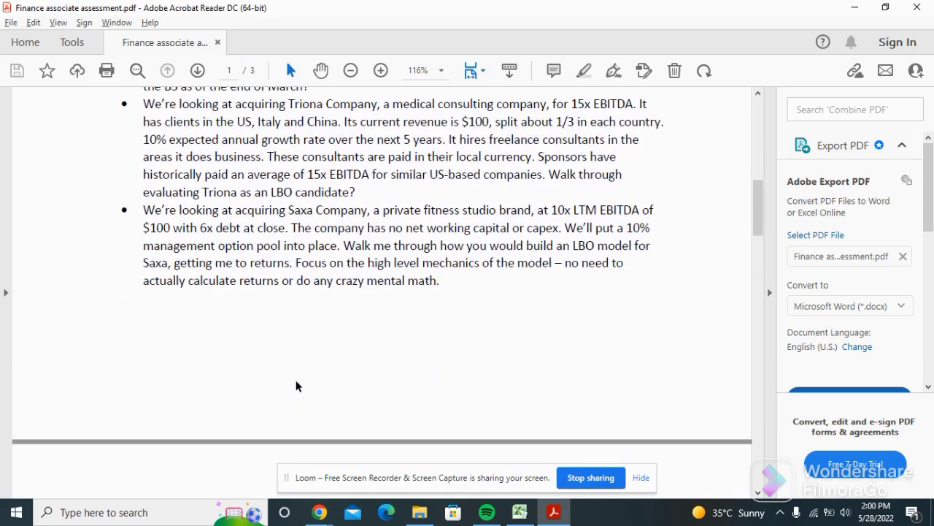
scroll(296, 386, down, 1)
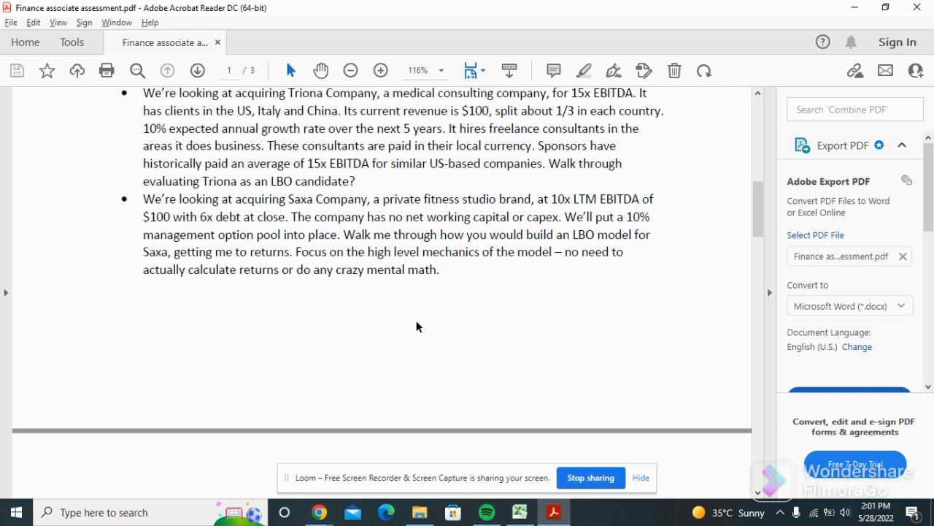
scroll(418, 326, down, 1)
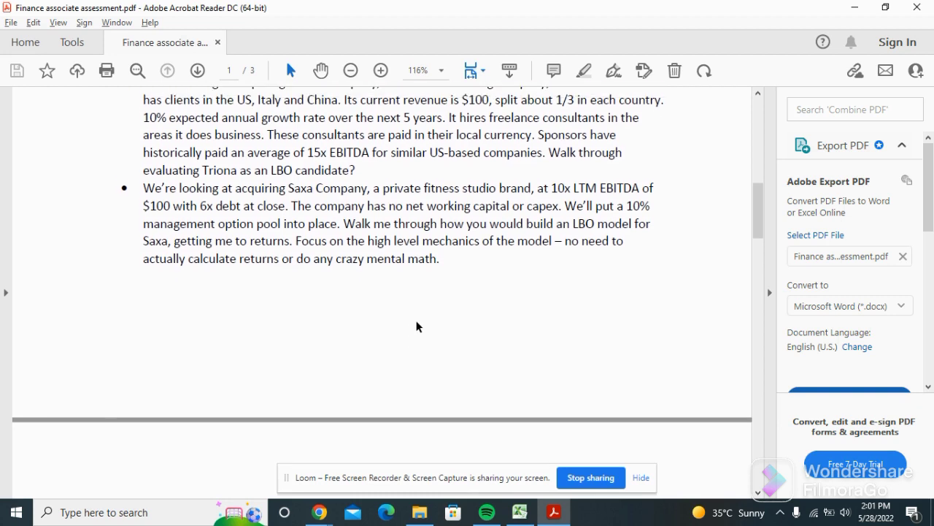
scroll(417, 325, down, 10)
scroll(416, 321, down, 1)
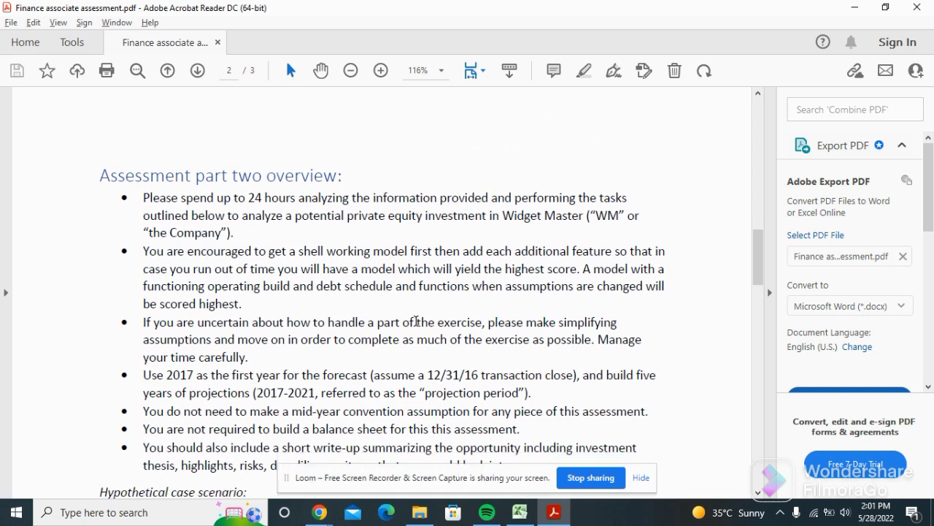
scroll(416, 321, up, 10)
scroll(416, 321, down, 5)
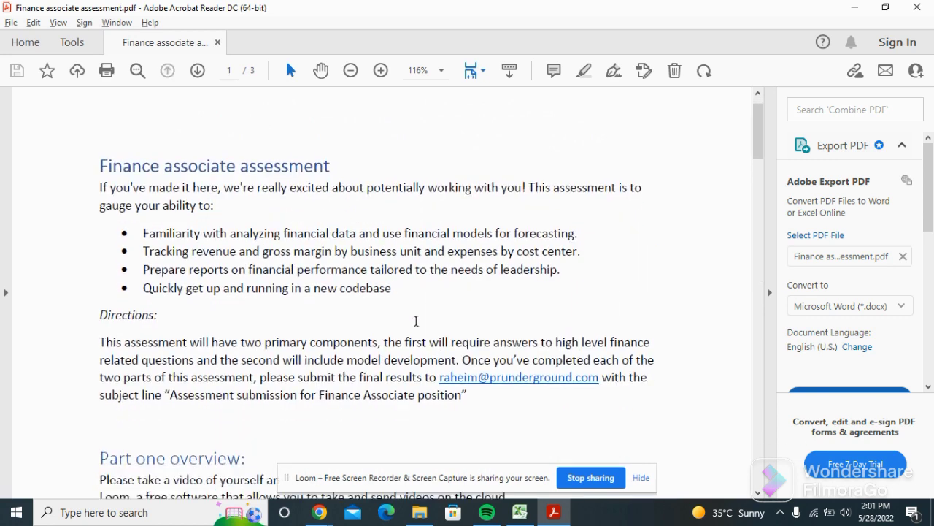
scroll(416, 322, down, 5)
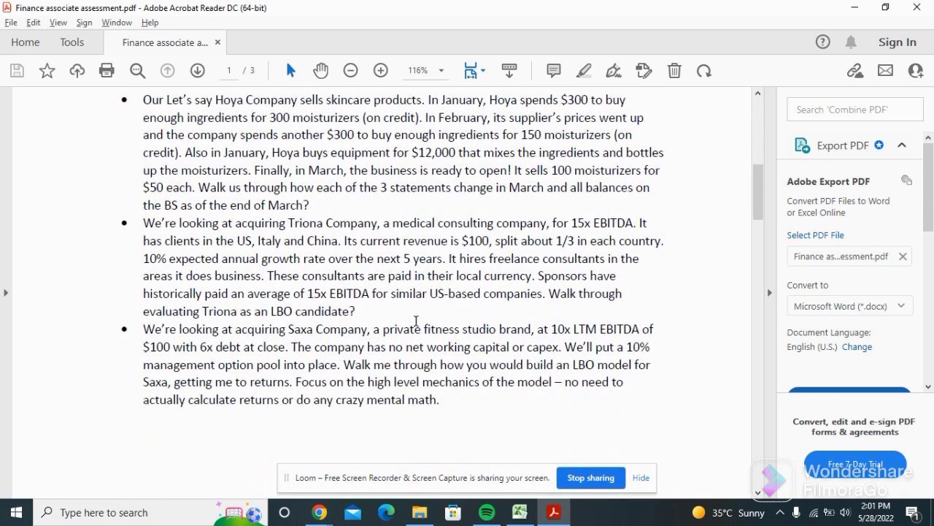
scroll(418, 325, down, 1)
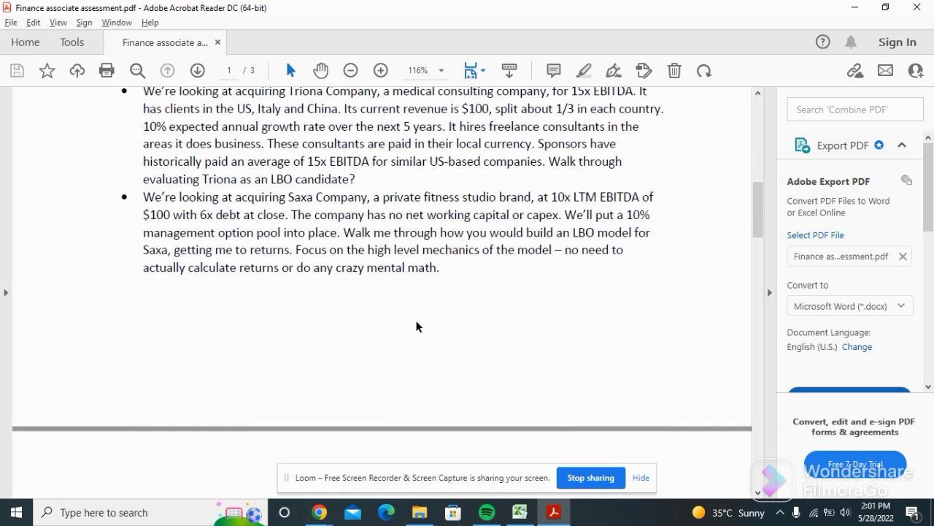
scroll(417, 325, down, 1)
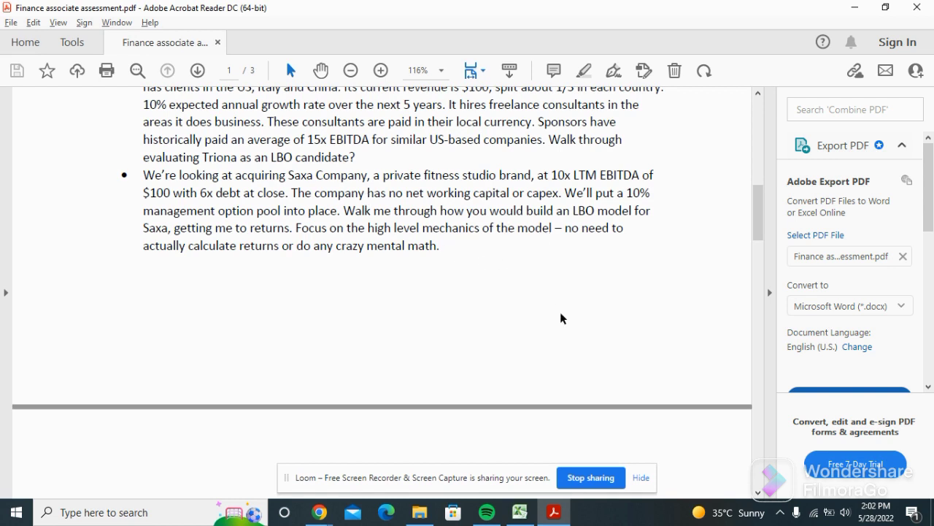
Switch to the Solution workbook in Excel and review the purchase value, exit value and management option rows of question 3.
mouse_move(548, 520)
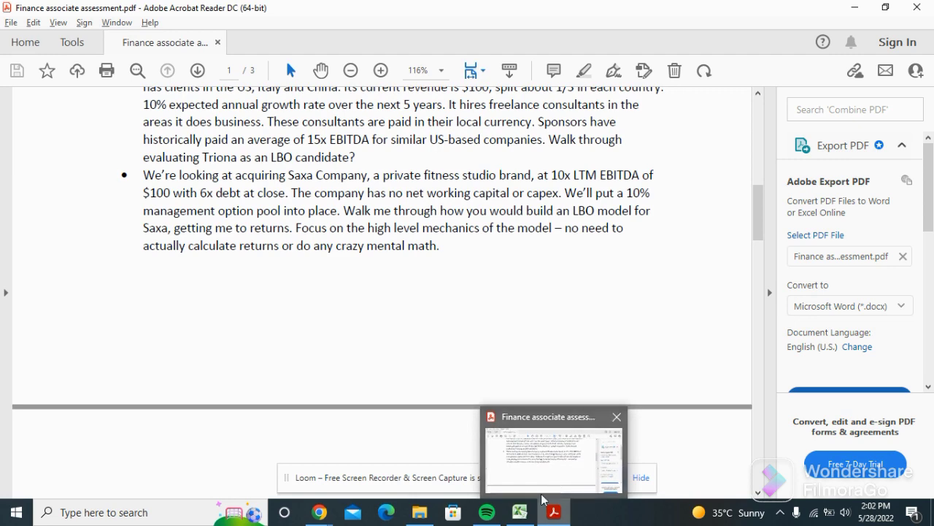
mouse_move(519, 515)
click(518, 466)
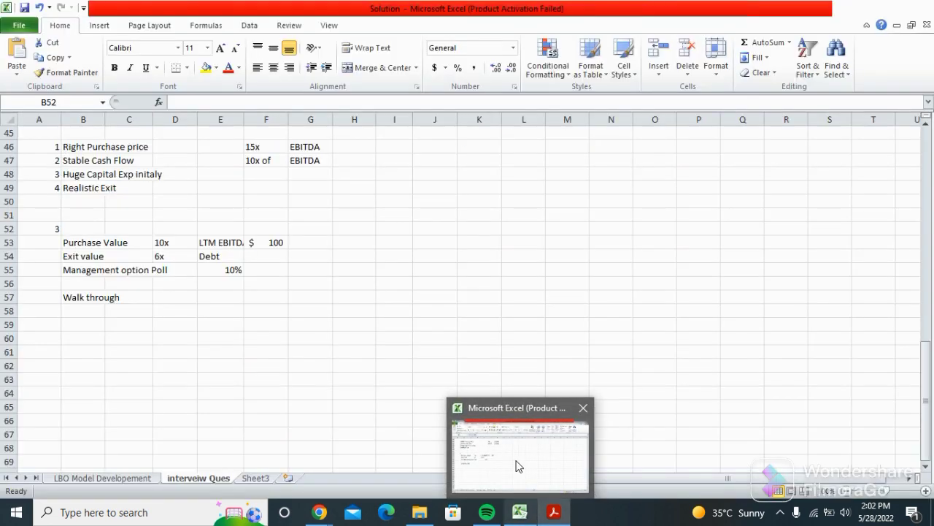
key(Down)
key(Down)
key(Down)
key(Left)
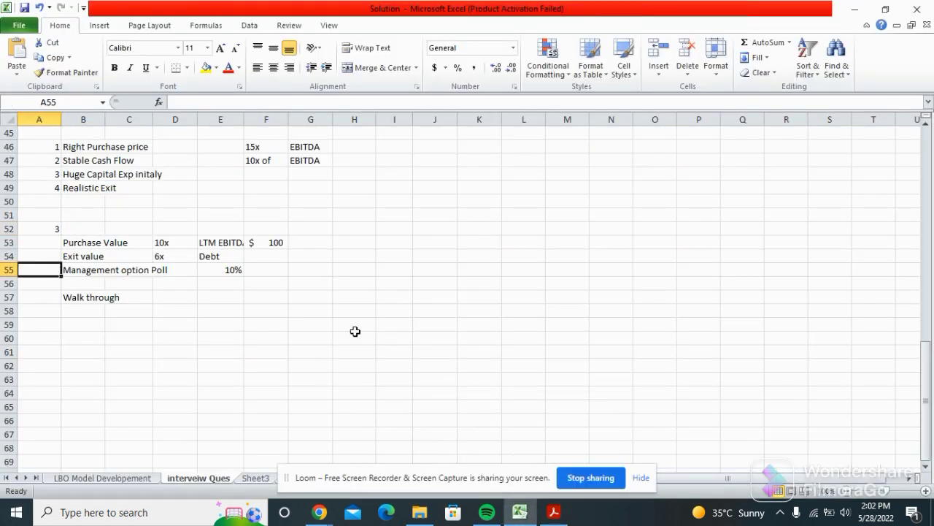
key(Up)
key(Right)
key(Right)
key(Right)
key(Up)
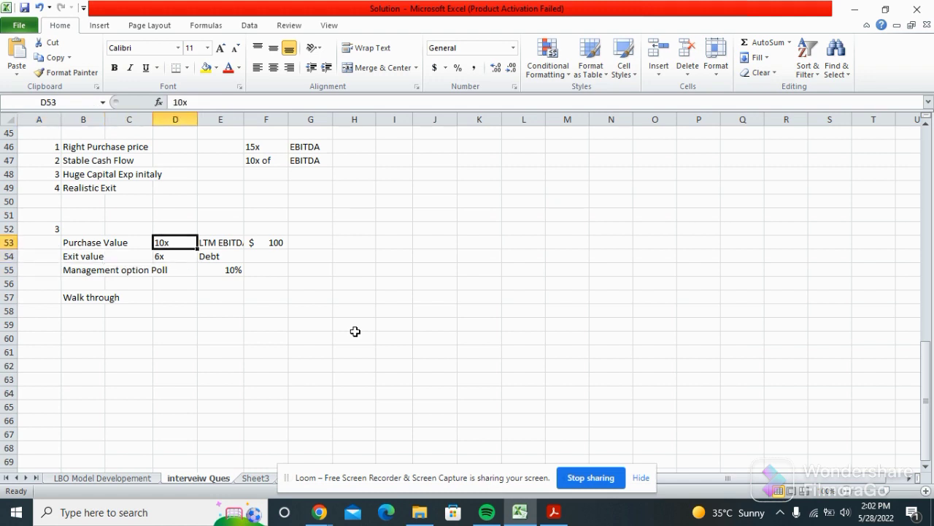
key(Right)
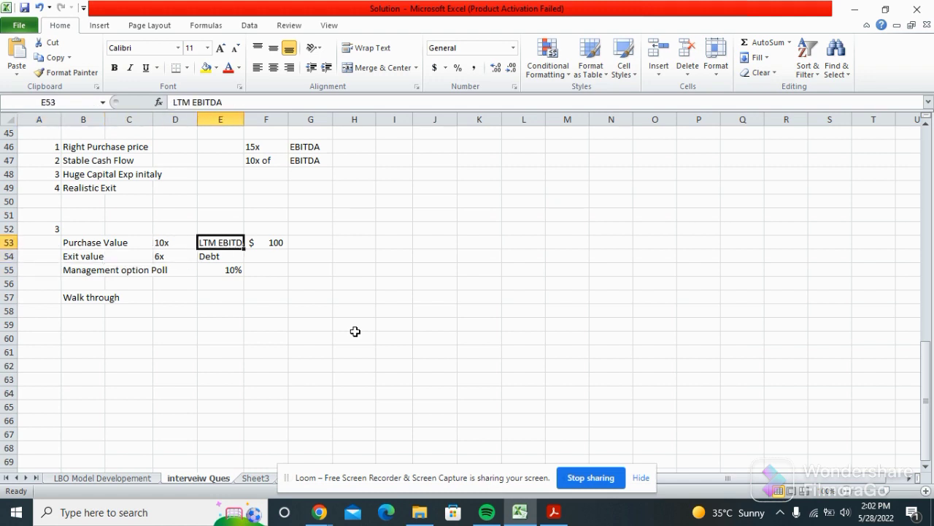
key(Right)
key(Down)
key(Right)
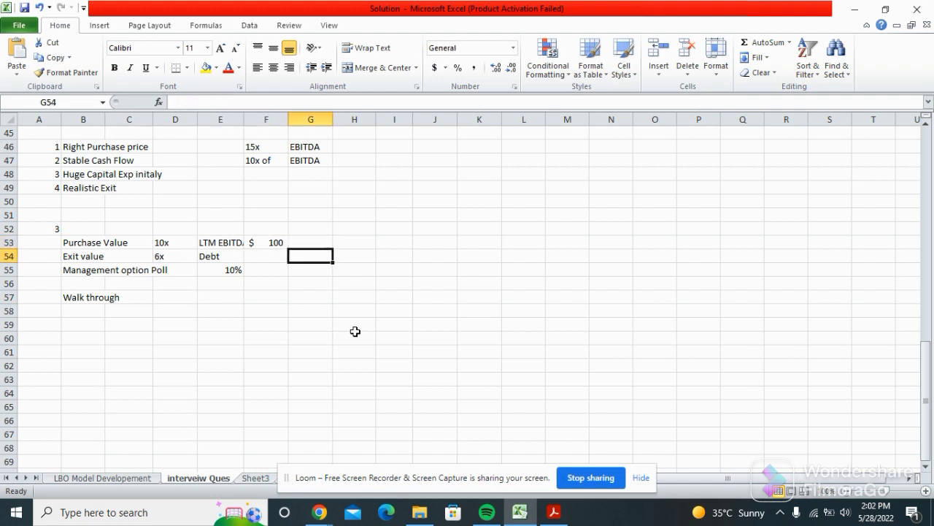
key(Left)
key(Up)
Enter the LTM EBITDA of 100 in cell G57, on the walk-through row.
key(Down)
key(Down)
key(Down)
key(Down)
key(Down)
key(Right)
key(Left)
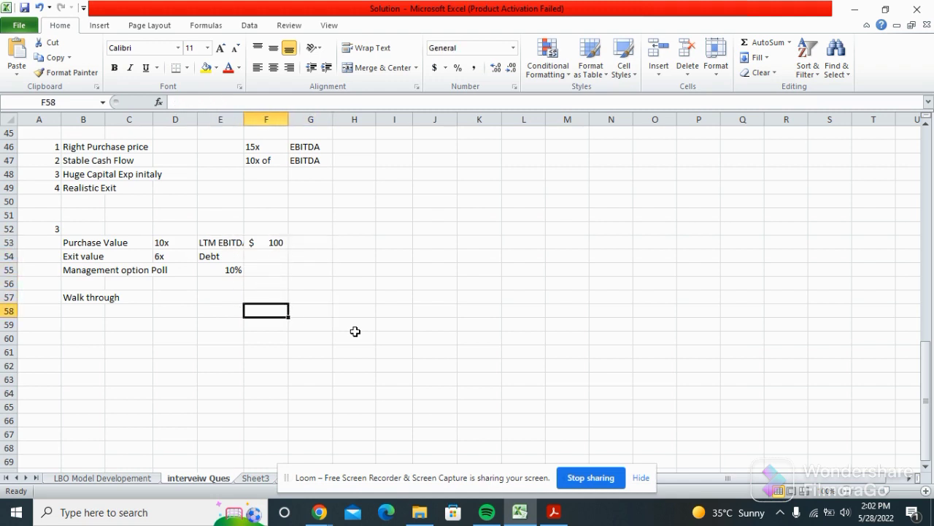
key(Right)
key(Up)
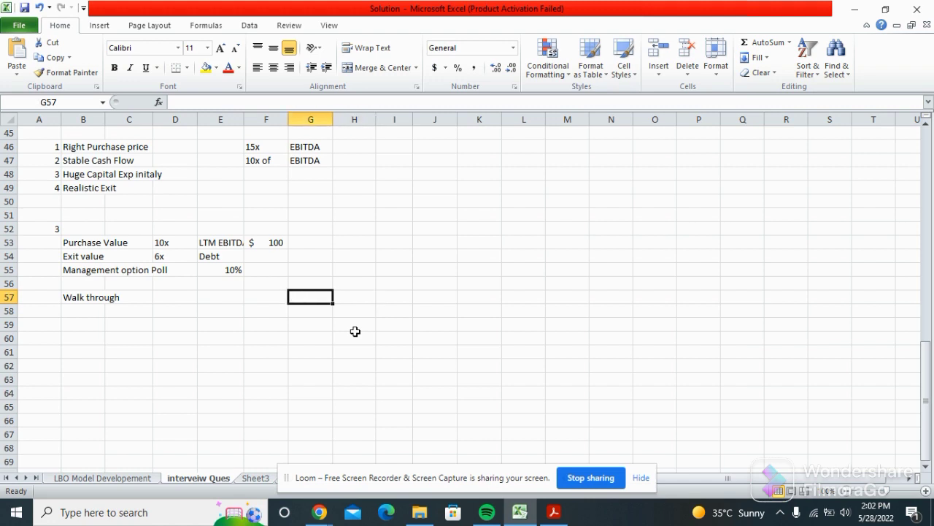
text(100)
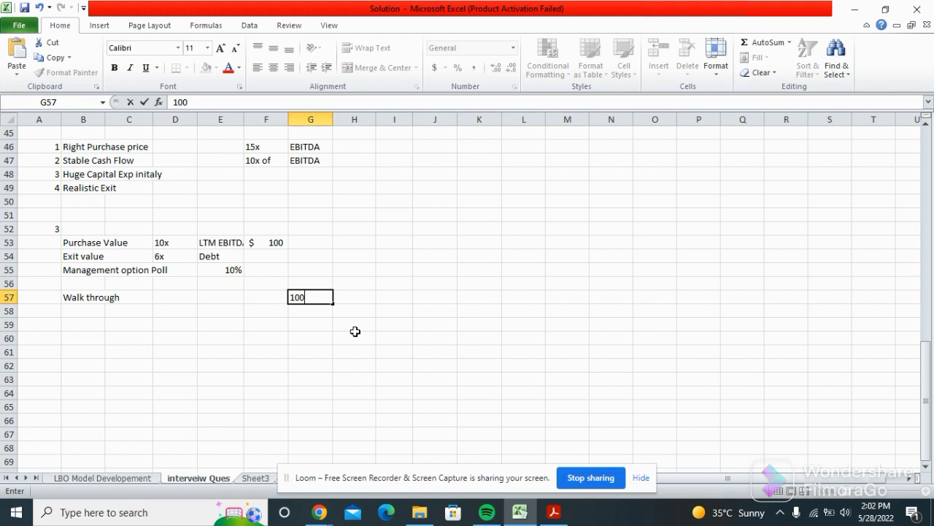
key(Return)
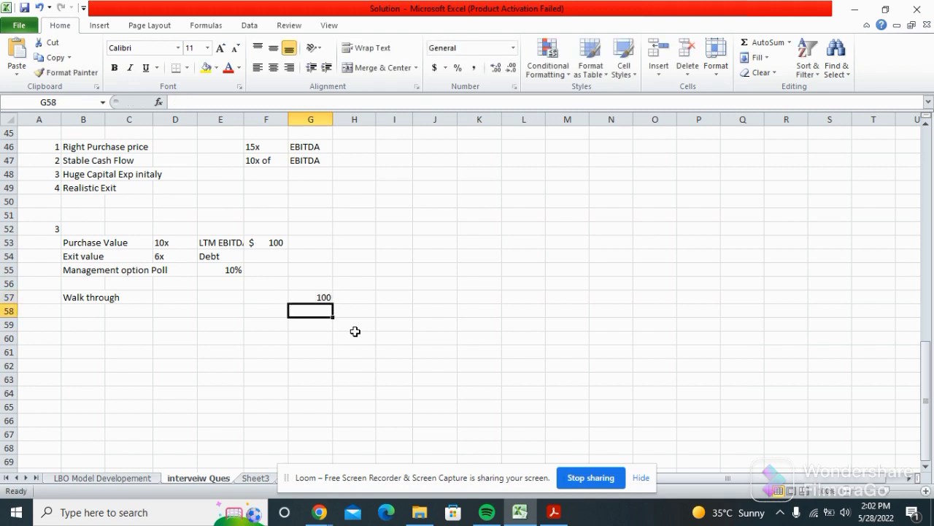
key(Up)
key(Left)
key(Right)
key(Right)
key(Left)
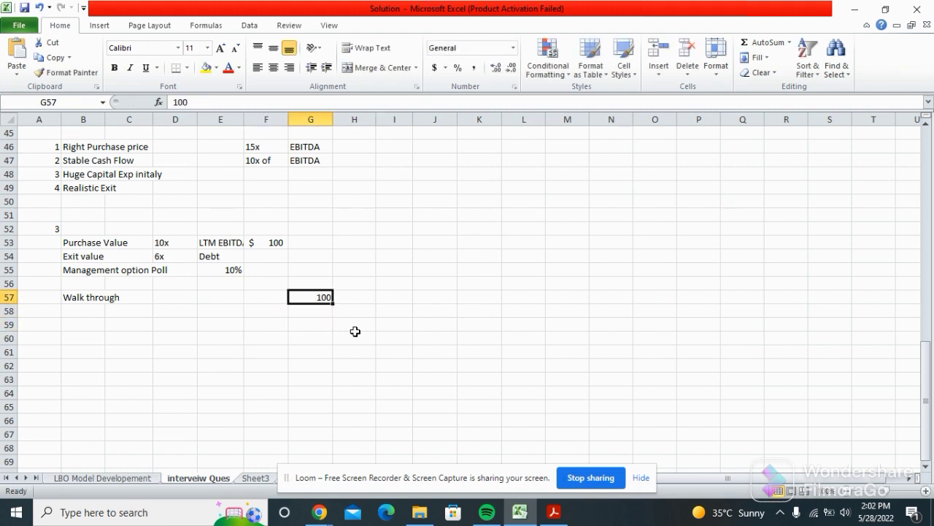
key(Left)
key(Right)
key(Right)
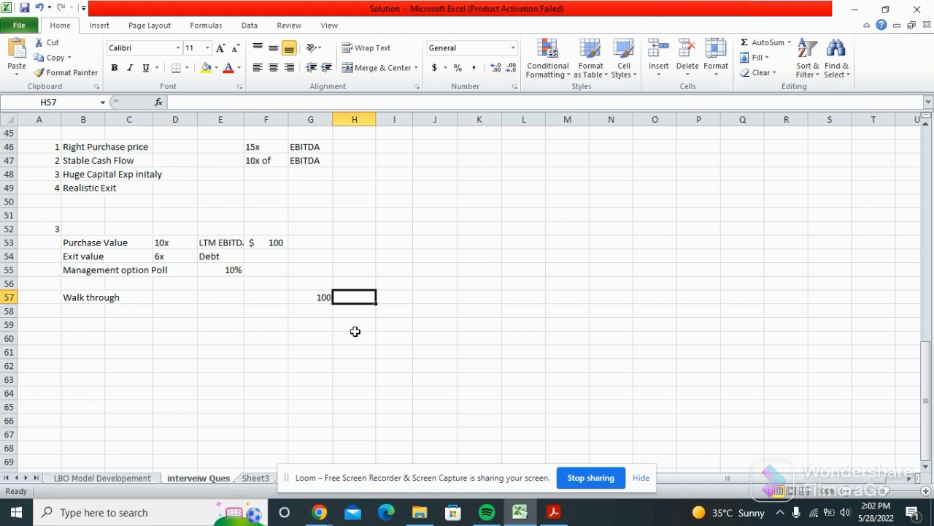
key(Left)
key(Left)
key(Right)
key(Right)
key(Left)
key(Left)
key(Right)
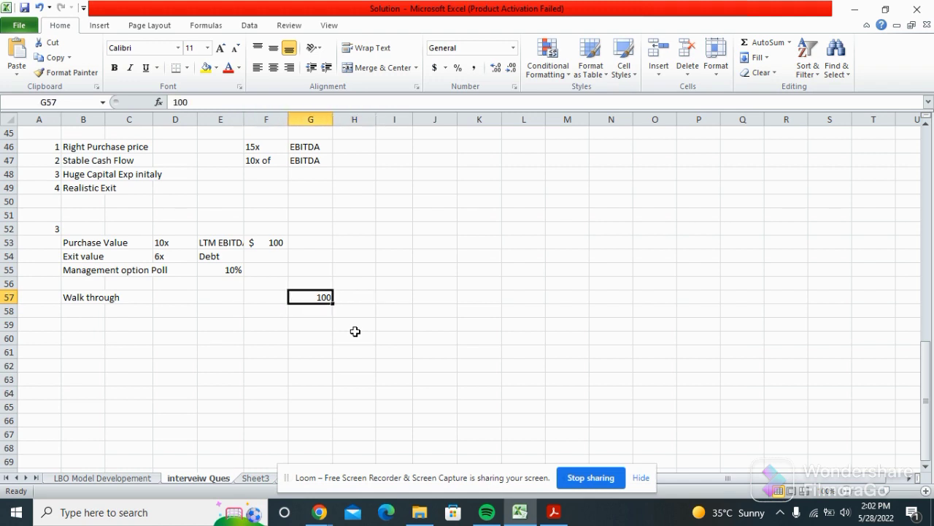
key(Right)
key(Left)
key(Right)
key(Left)
Enter the purchase multiple of 10 in cell H57, beside the EBITDA figure.
key(Right)
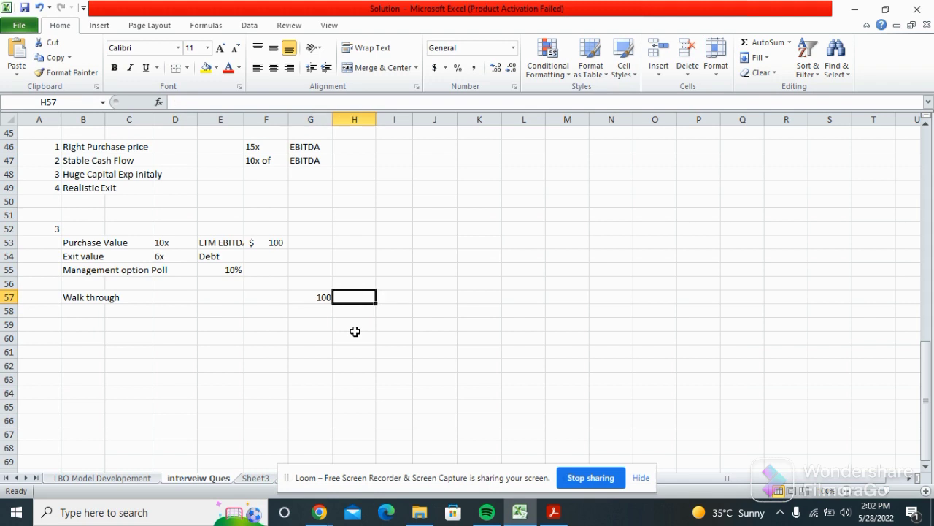
text(10)
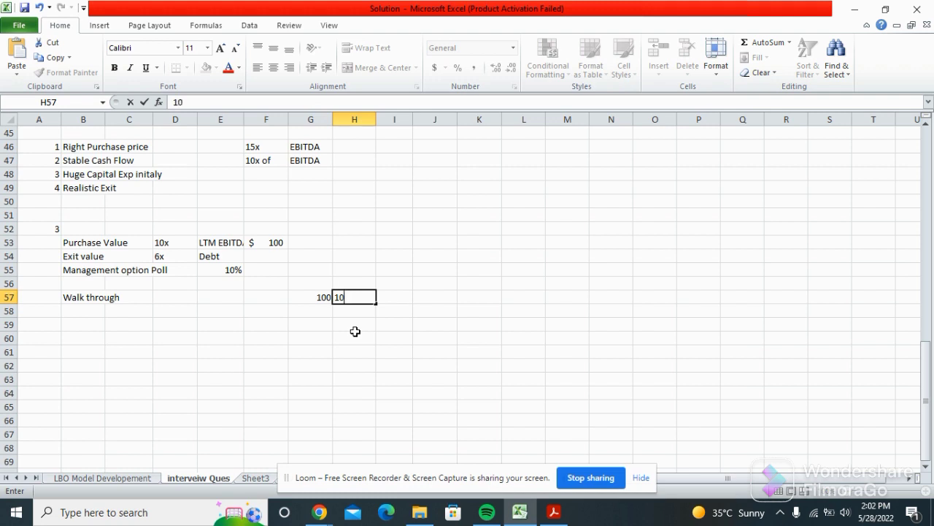
key(Return)
Calculate the purchase price in cell I57 with a formula multiplying G57 by H57.
key(Up)
key(Left)
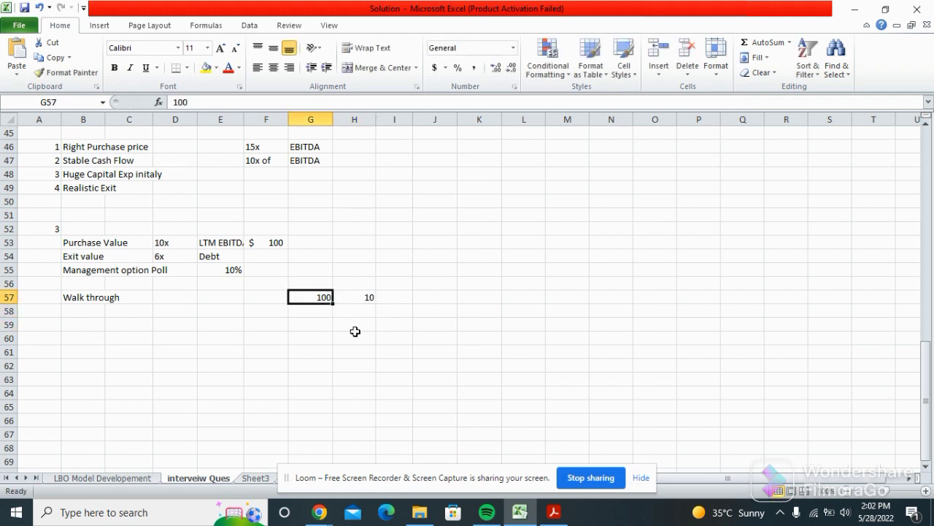
key(Right)
key(Left)
key(Right)
key(Right)
text(=)
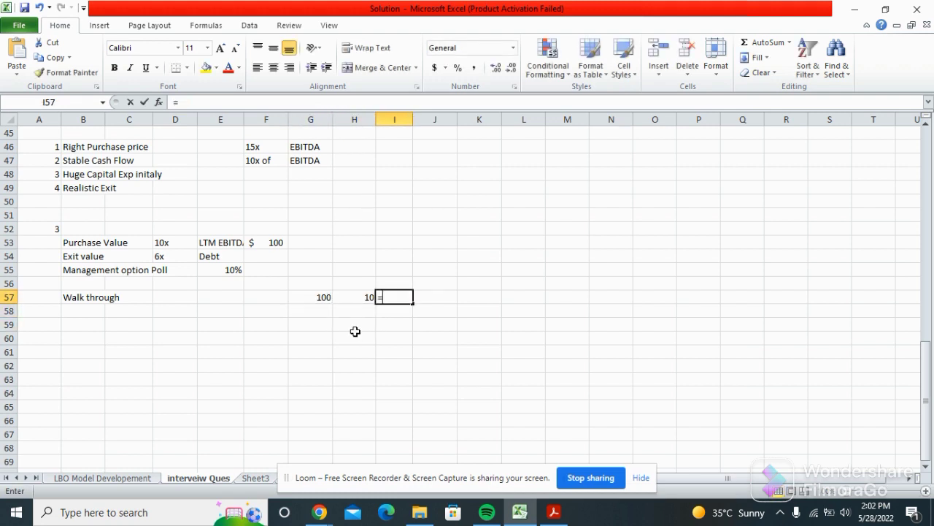
key(Left)
key(Left)
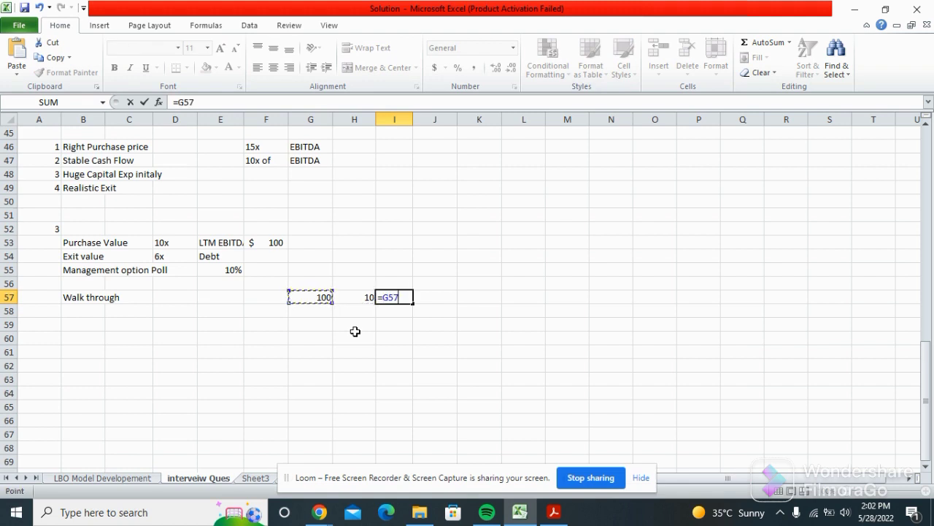
text(*)
key(Left)
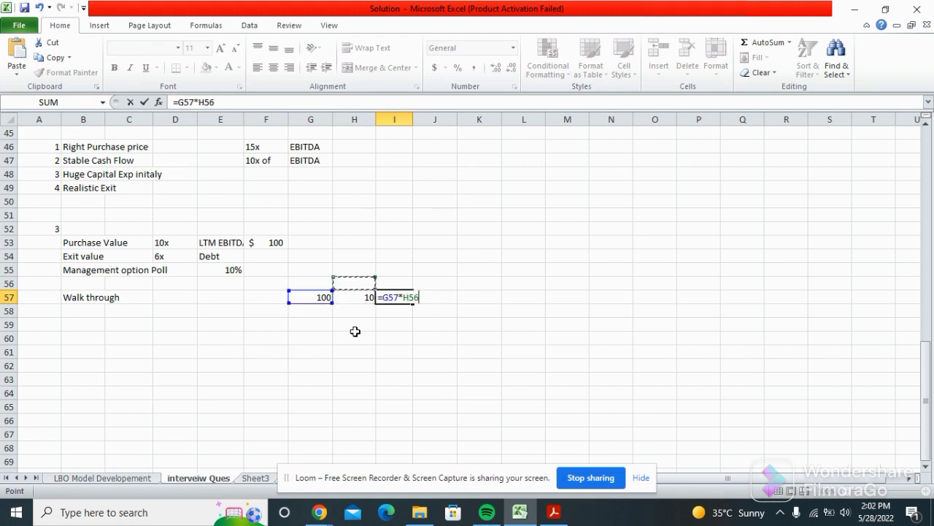
key(Return)
Add the heading "Purchase Price" in cell G56 above the calculation.
key(Up)
key(Left)
key(Up)
key(Left)
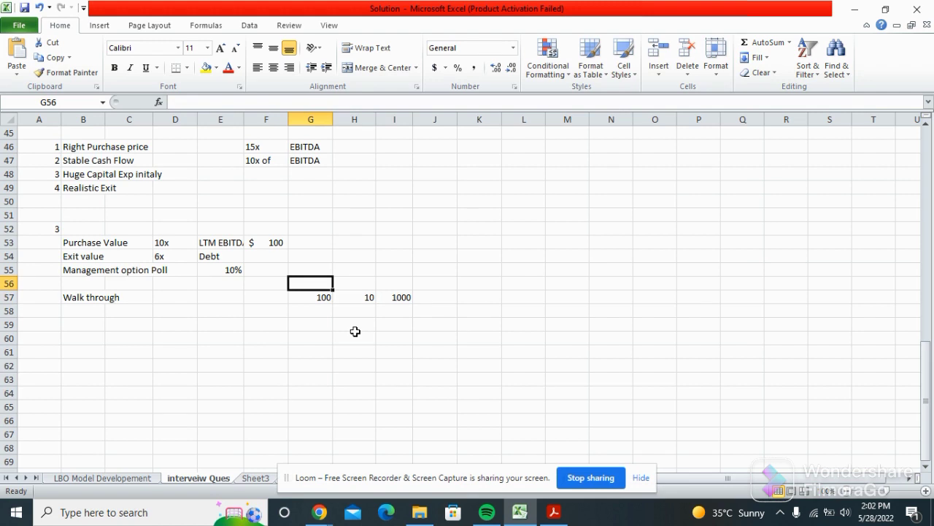
text(Purchas)
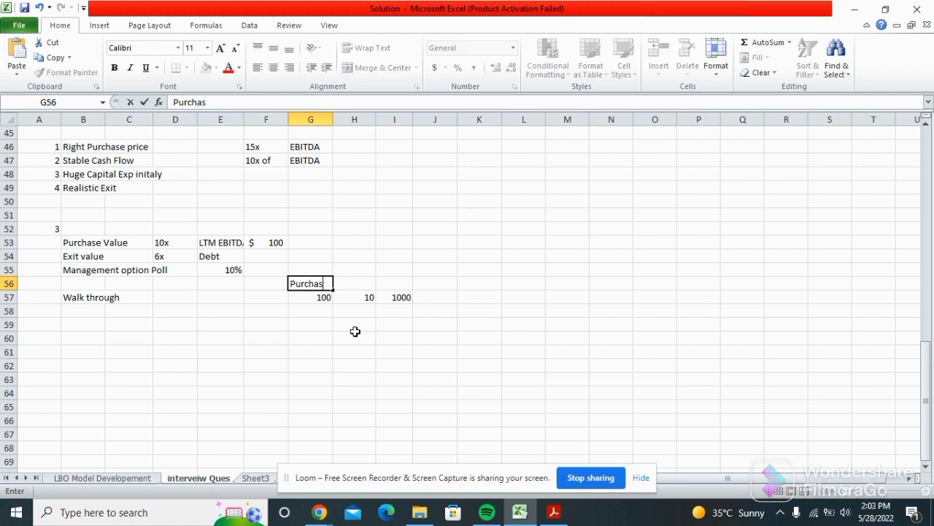
text(e Price)
key(Return)
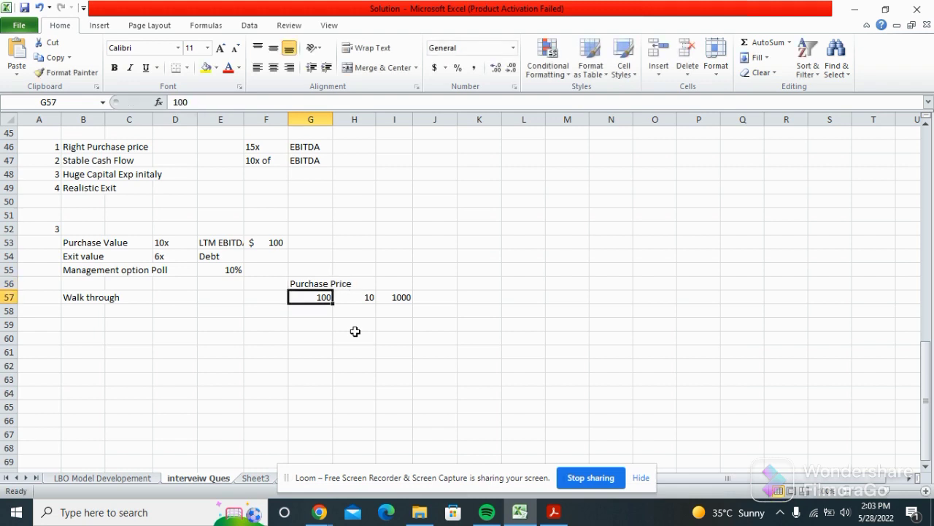
Look back over the Saxa deal inputs in rows 53 to 55 and the empty cells around the walk-through heading.
key(Left)
key(Down)
key(Up)
key(Down)
key(Left)
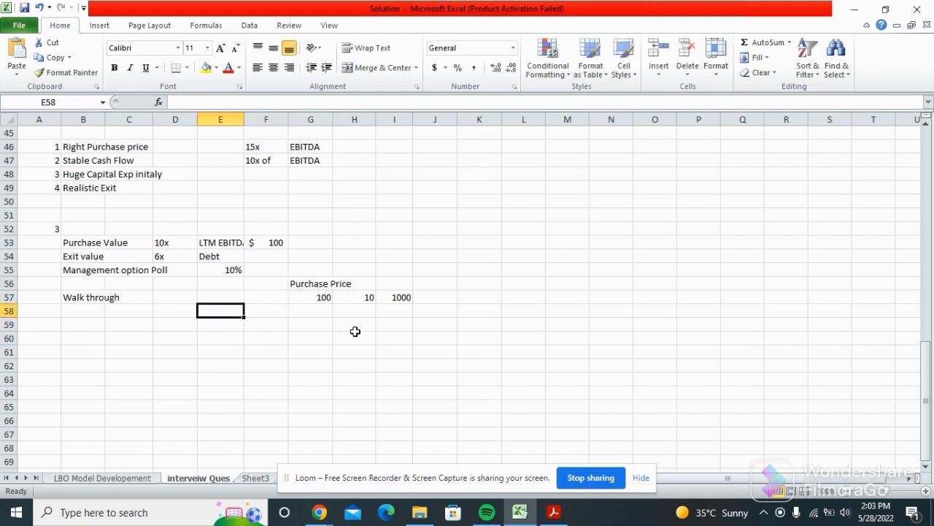
key(Up)
key(Left)
key(Down)
key(Up)
key(Down)
key(Up)
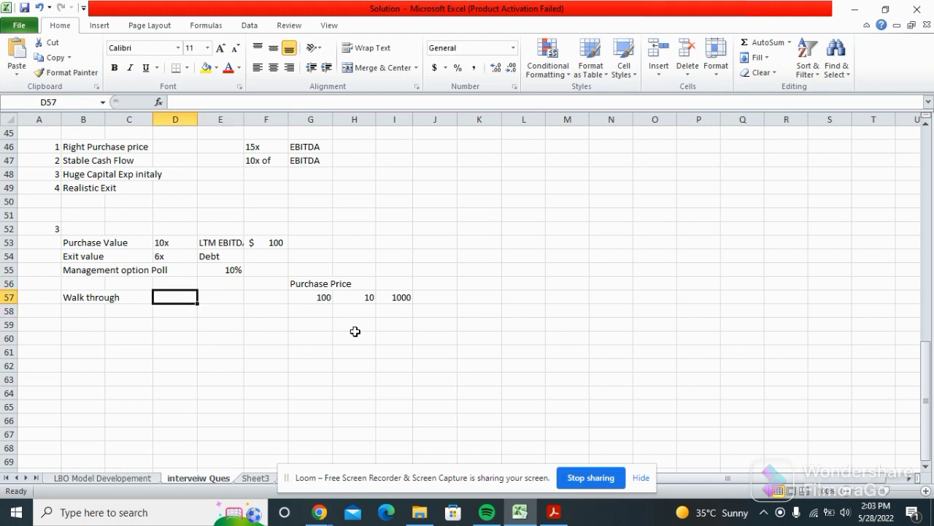
key(Left)
key(Up)
key(Up)
key(Up)
key(Right)
key(Down)
key(Right)
key(Down)
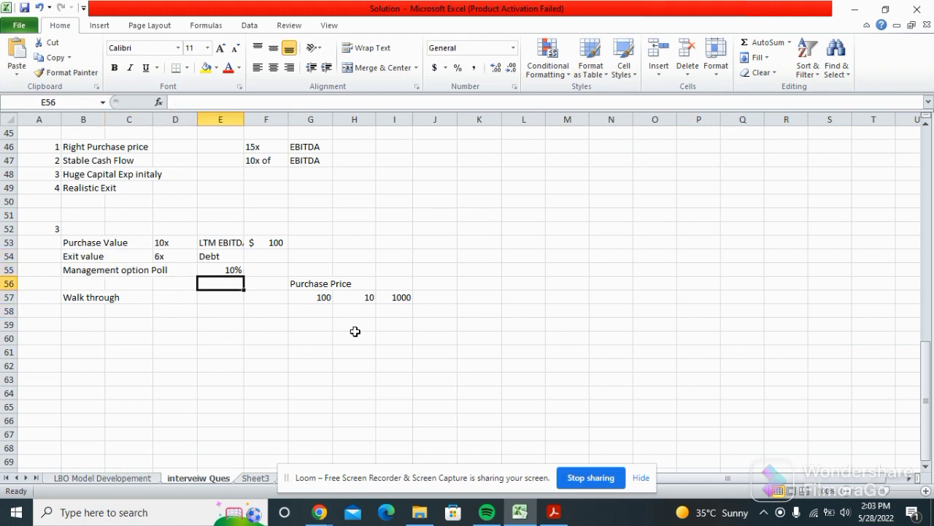
Add the heading "Exit Value" in cell G59, below the purchase price calculation.
key(Left)
key(Up)
key(Up)
key(Left)
key(Down)
key(Down)
key(Down)
key(Down)
key(Down)
key(Right)
key(Right)
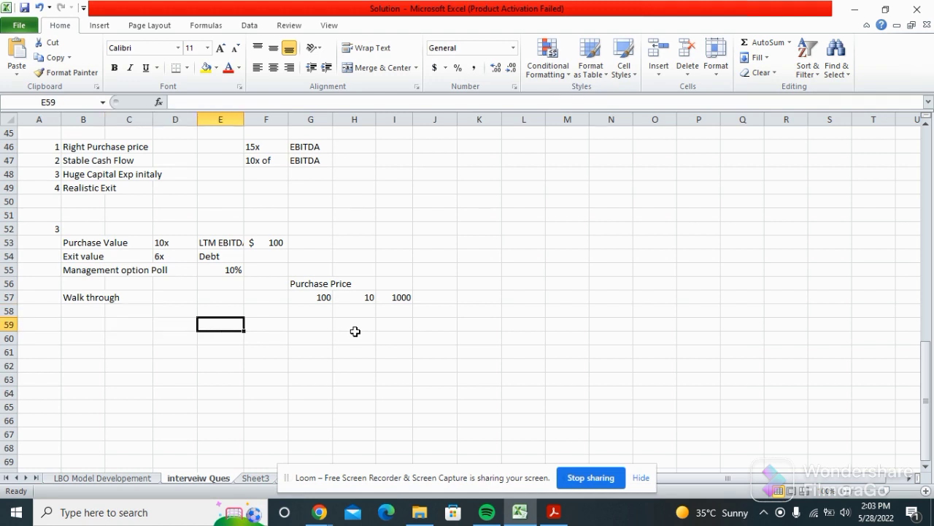
key(Right)
key(Right)
text(Exit C)
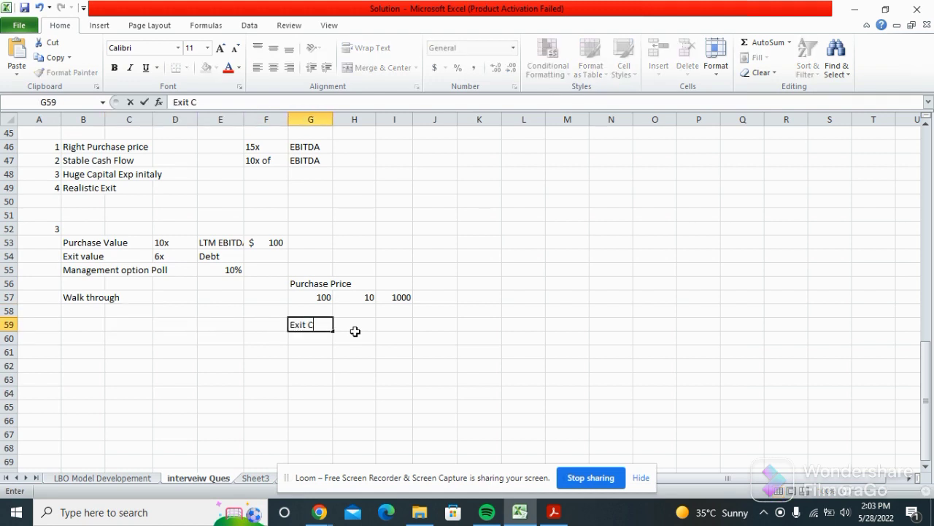
key(BackSpace)
text(Value)
key(Return)
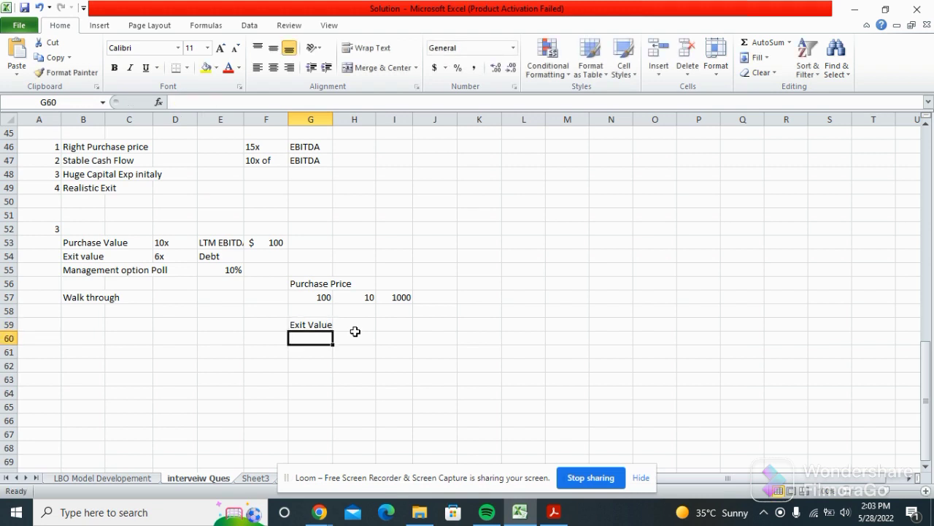
Enter the exit multiple 6 in cell G60 and the label "Debt" beside it in H60.
text(6)
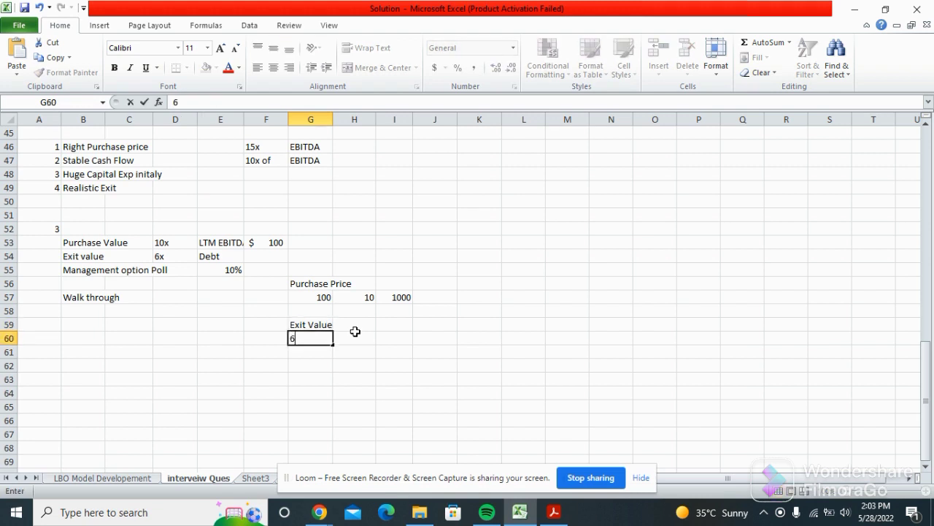
click(356, 335)
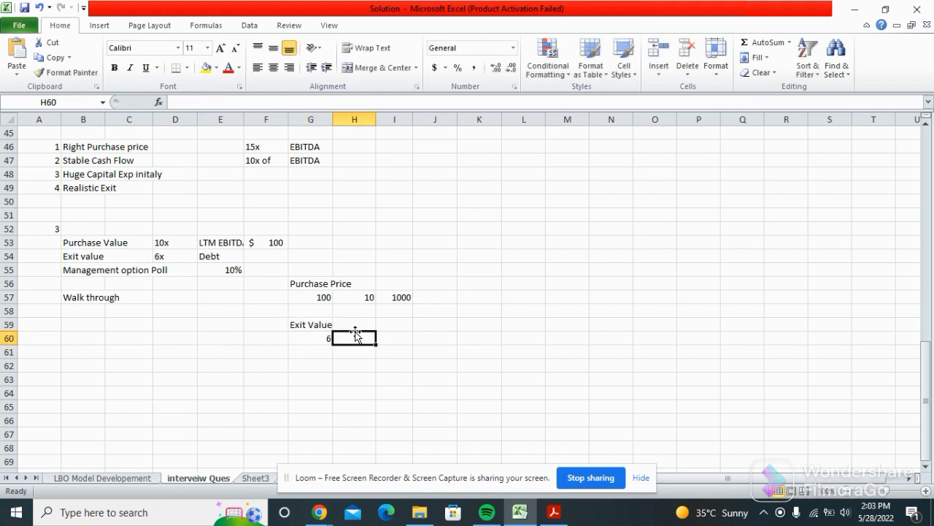
text(Debt)
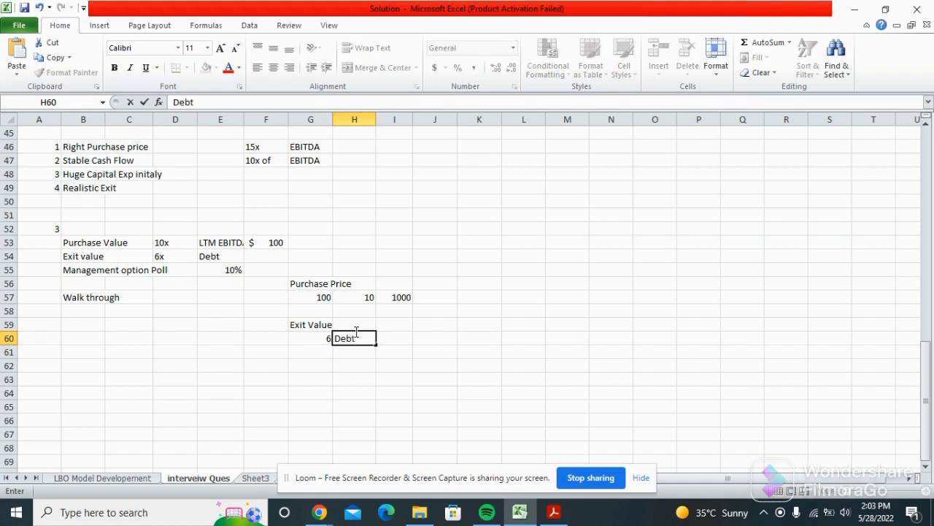
key(Return)
key(Up)
key(Right)
click(356, 334)
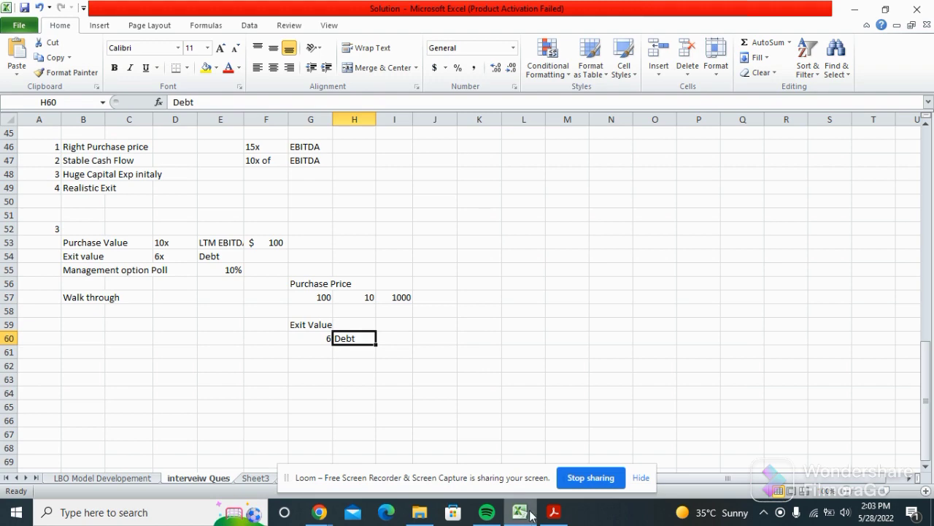
Reread the Saxa Company question in the Finance associate assessment PDF in Acrobat Reader and return to the Excel workbook.
mouse_move(553, 514)
click(538, 463)
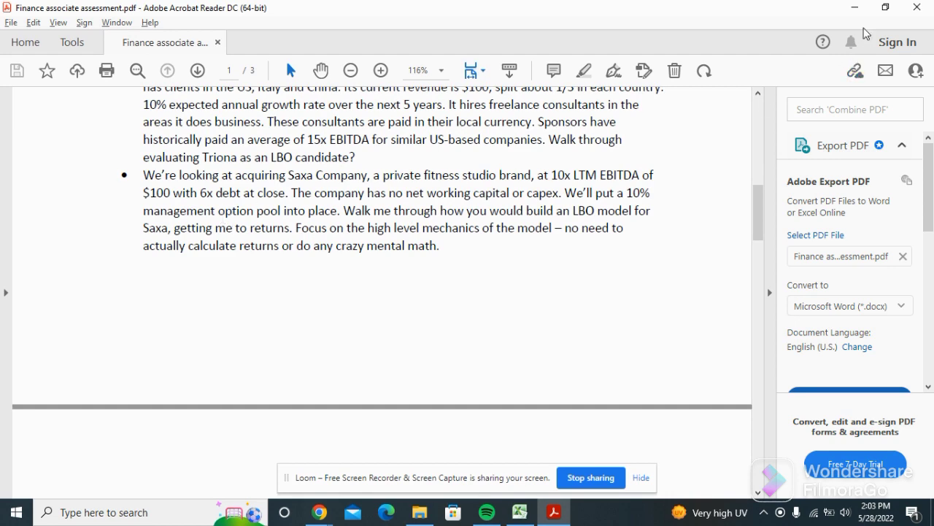
click(854, 7)
Copy the four numbered LBO criteria in A46:B49 and paste them starting at cell B62, below the walk-through heading.
click(257, 296)
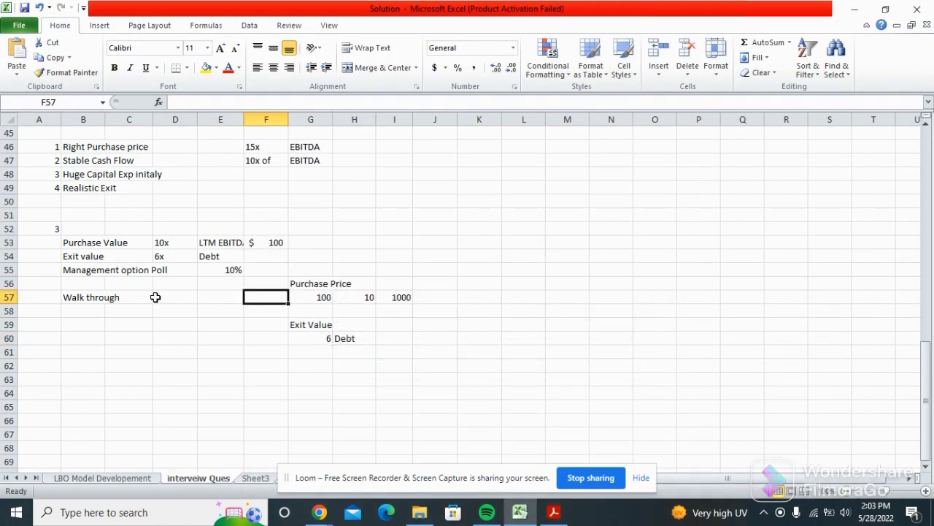
click(155, 297)
key(Left)
key(Down)
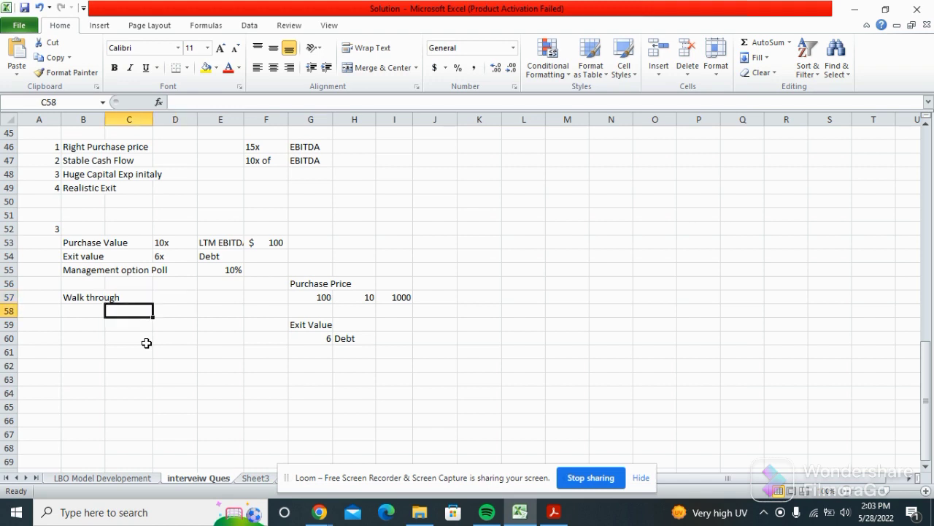
key(Up)
key(Left)
key(Up)
key(Up)
key(Up)
key(Up)
key(Up)
key(Up)
key(Up)
key(Up)
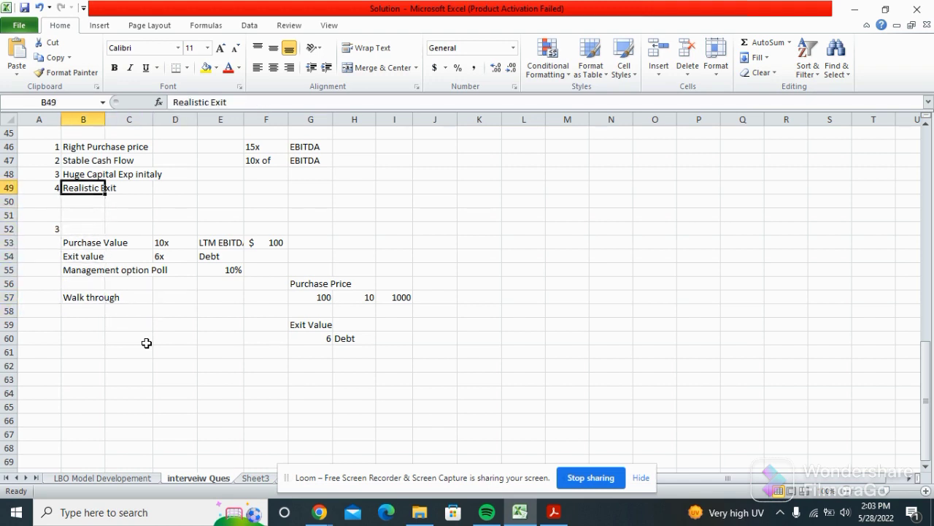
key(Up)
key(Up)
key(Left)
key(Up)
key(shift+Right)
key(shift+Down)
key(shift+Down)
key(shift+Down)
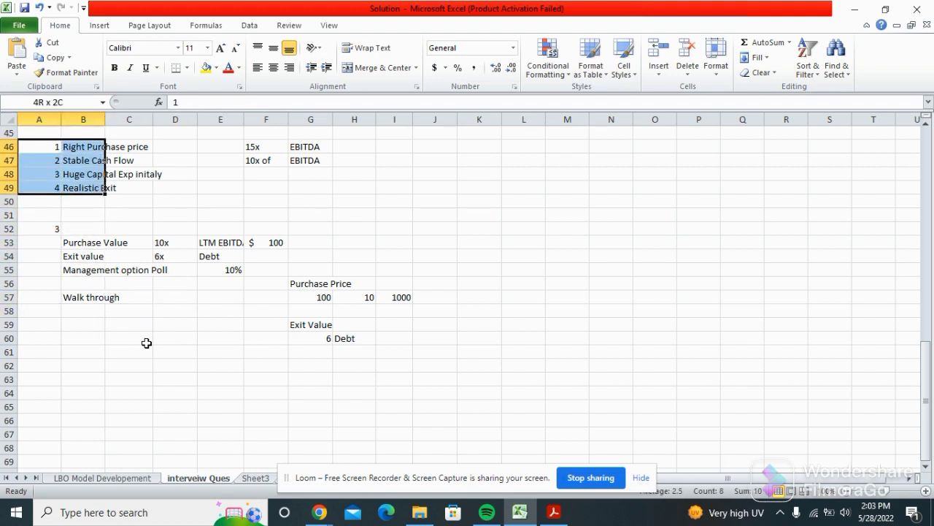
key(ctrl+c)
key(Down)
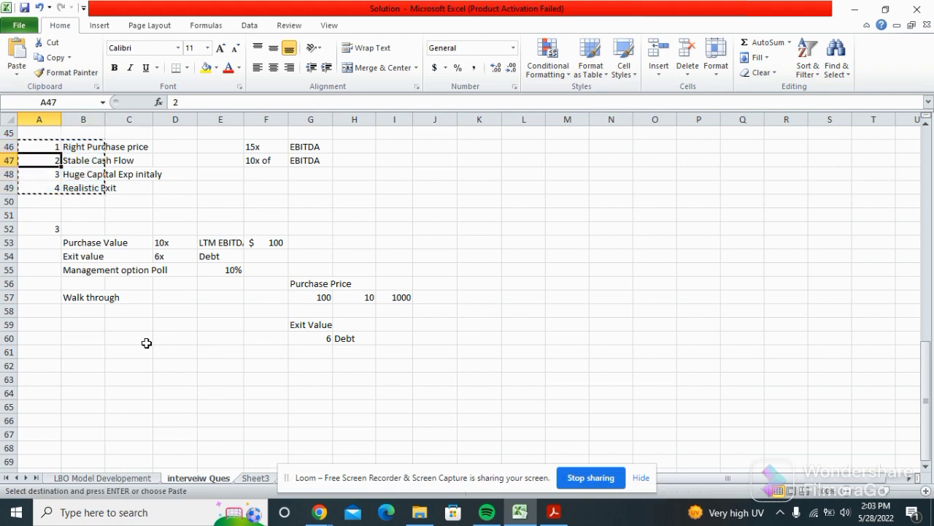
key(Down)
key(Down)
key(Down)
key(Down)
key(Down)
key(Down)
key(Down)
key(Down)
key(Down)
key(Down)
key(Down)
key(Down)
key(Down)
key(Right)
key(Down)
key(Down)
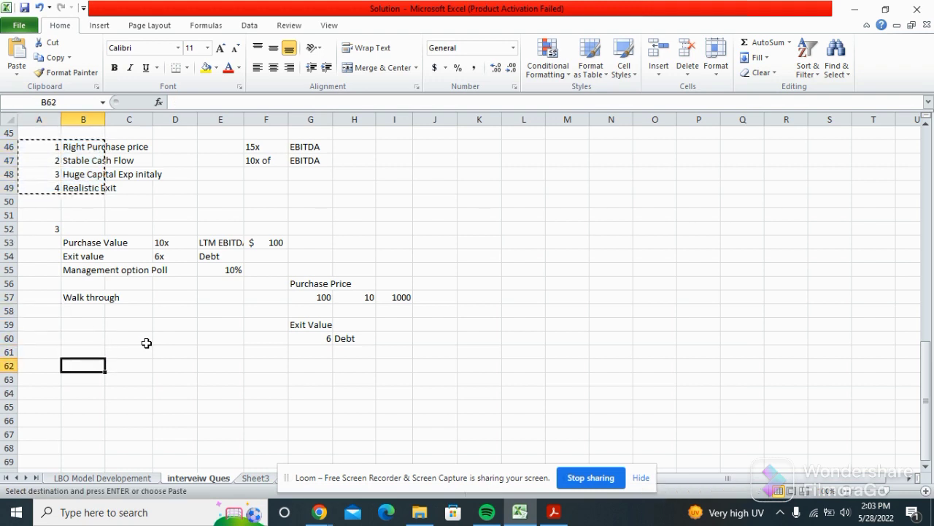
key(ctrl+v)
key(Down)
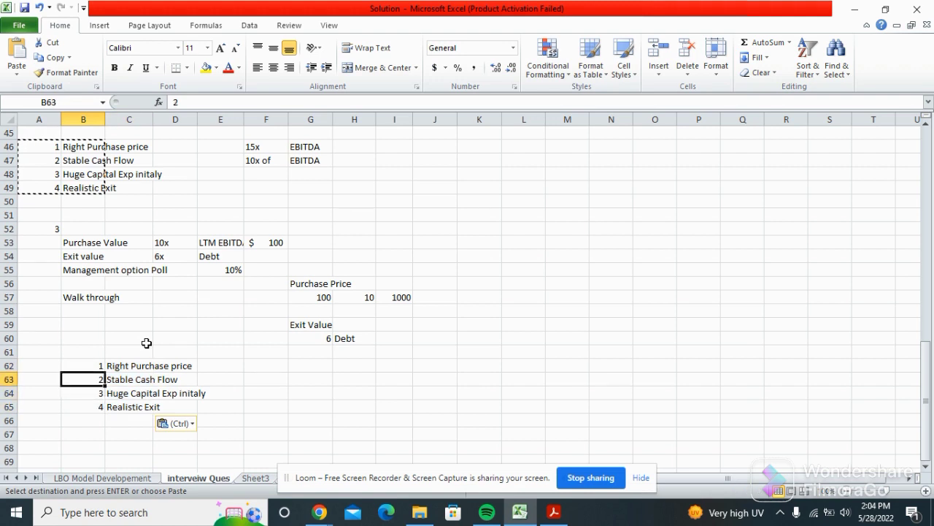
key(Up)
key(Right)
key(Escape)
Go through the copied criteria in rows 62 to 65, from the right purchase price to the realistic exit.
key(Up)
key(Down)
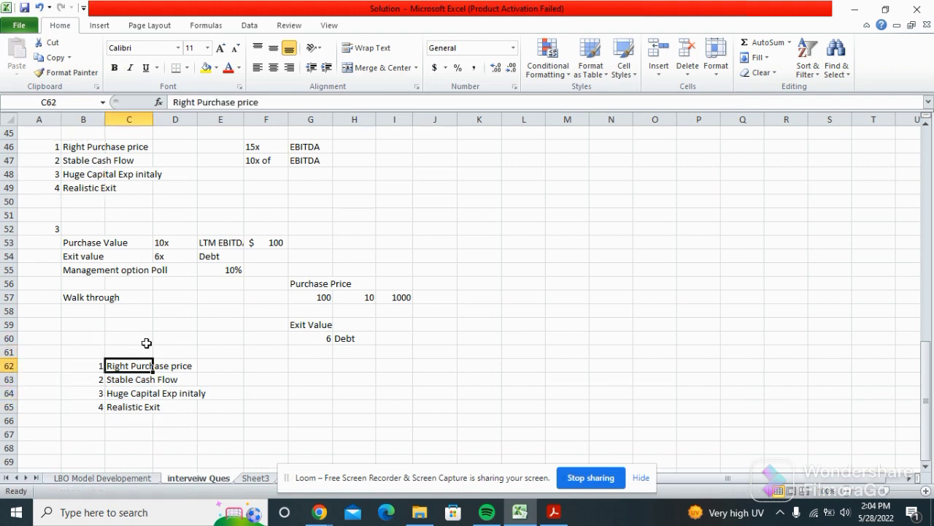
key(Right)
key(Left)
key(Down)
key(Up)
key(Left)
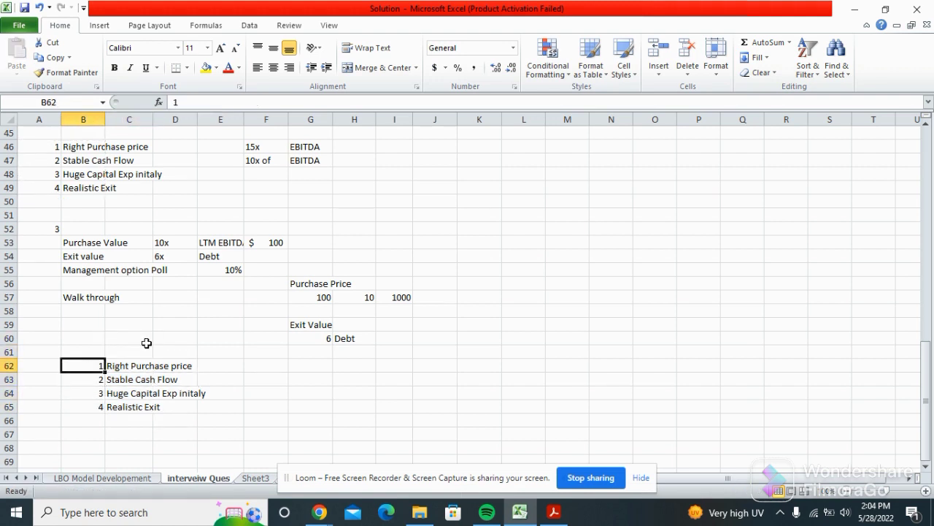
key(Right)
key(Right)
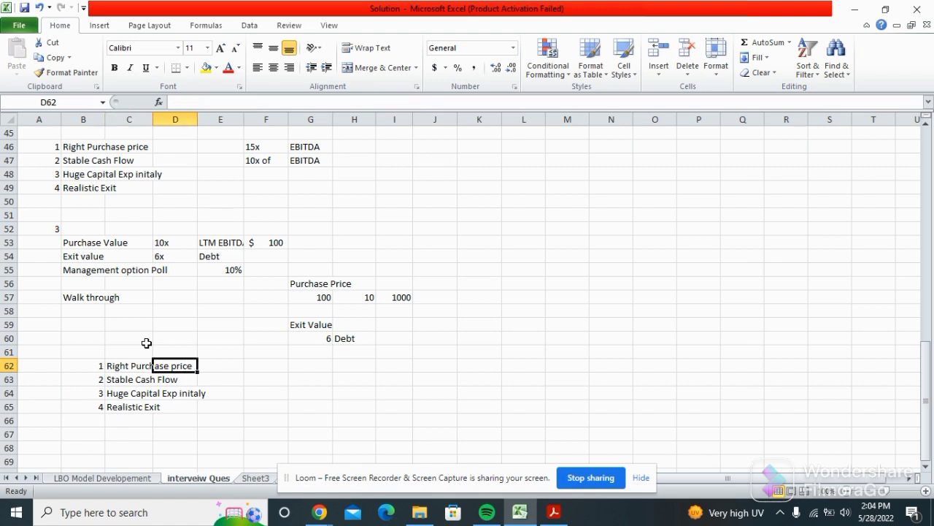
key(Left)
key(Down)
key(Down)
key(Down)
key(Up)
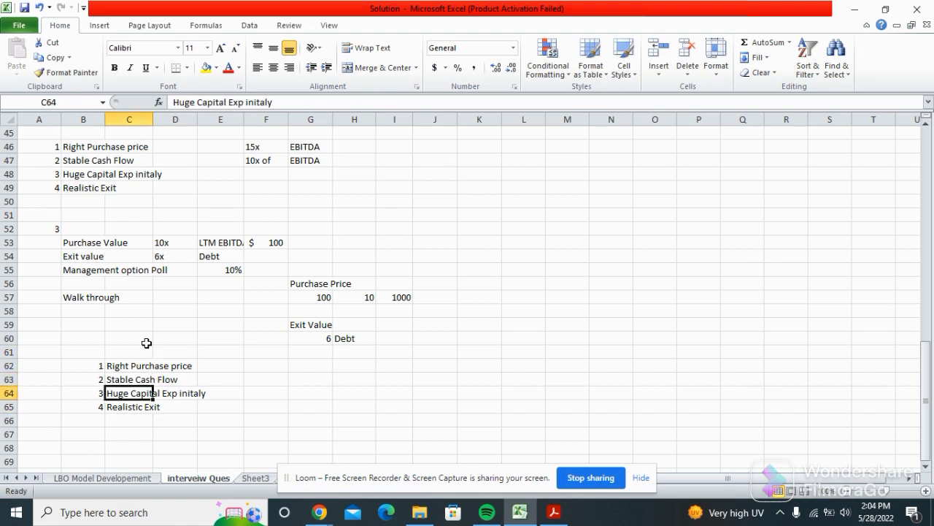
key(Down)
key(Right)
key(Left)
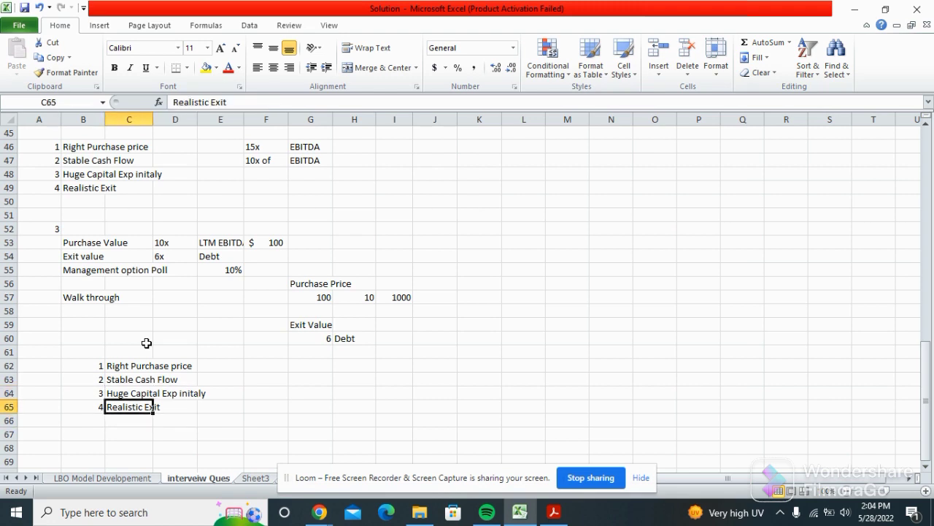
key(Up)
key(Right)
key(Down)
key(Left)
key(Left)
key(Up)
key(Right)
key(Down)
key(Down)
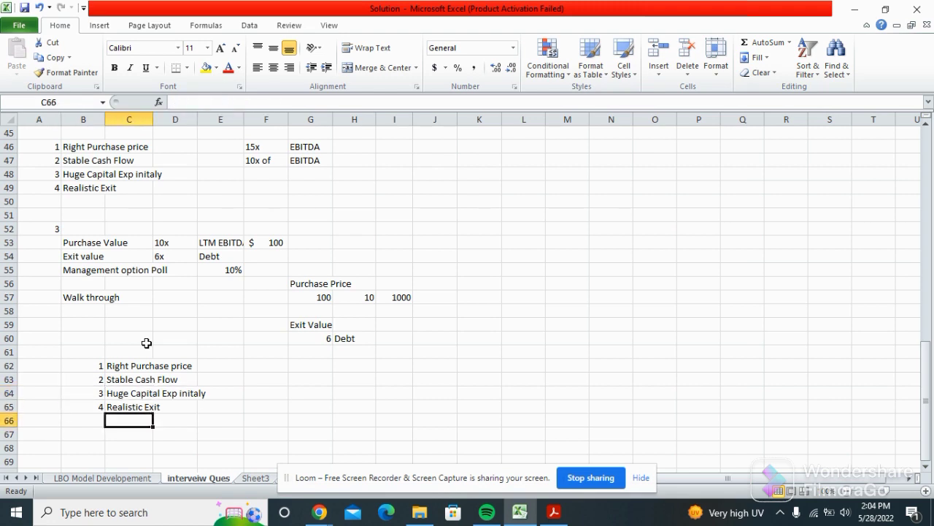
key(Up)
key(Right)
key(Left)
key(Up)
key(Up)
key(Up)
key(Up)
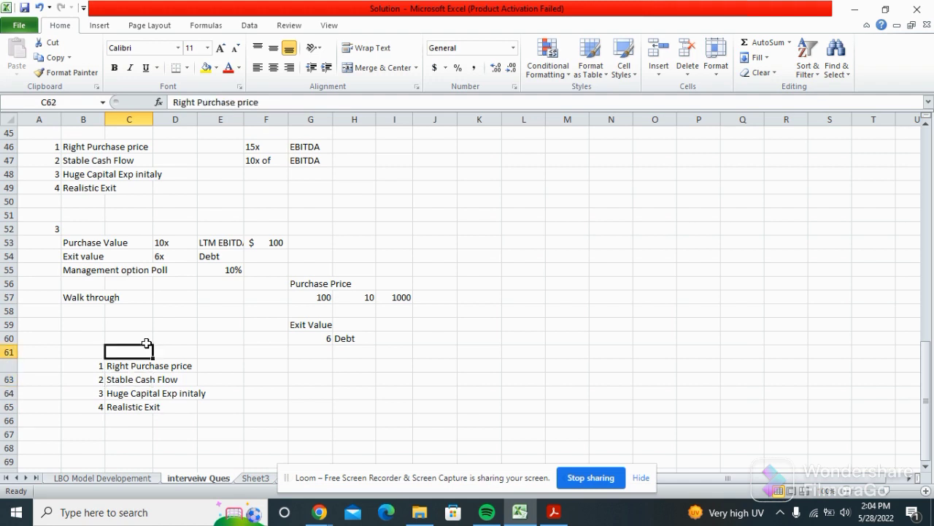
Review the Saxa purchase value, exit value and management option inputs in rows 53 to 55 against the walk-through.
key(Up)
key(Up)
key(Up)
key(Up)
key(Up)
key(Up)
key(Right)
key(Up)
key(Up)
key(Left)
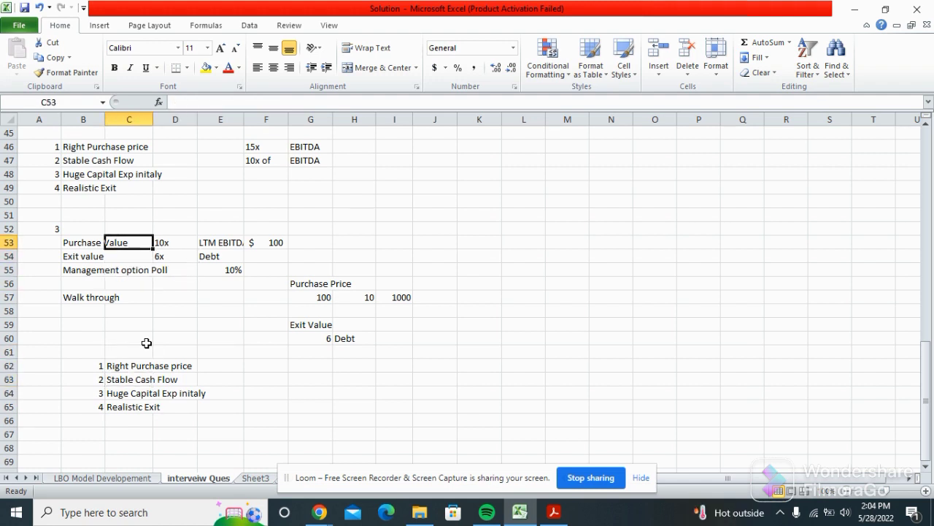
key(Left)
key(Right)
key(Right)
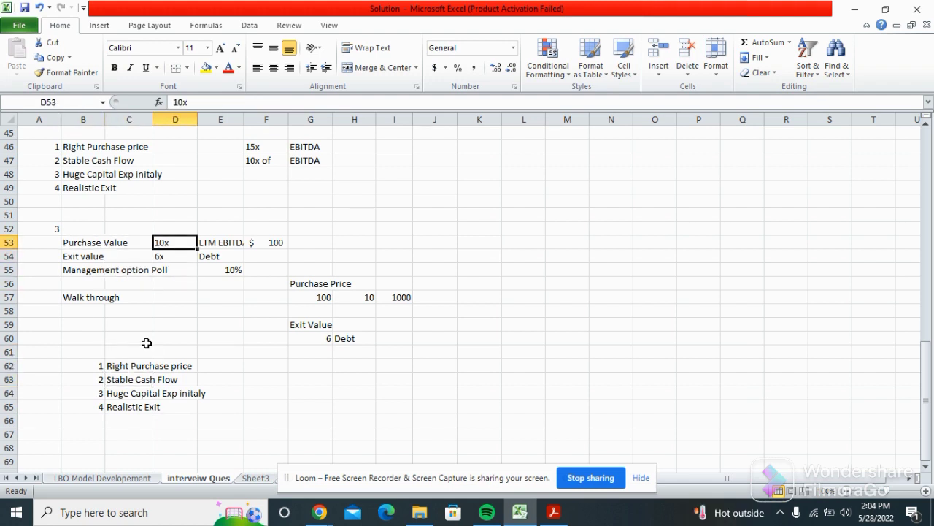
key(Left)
key(Right)
key(Right)
key(Down)
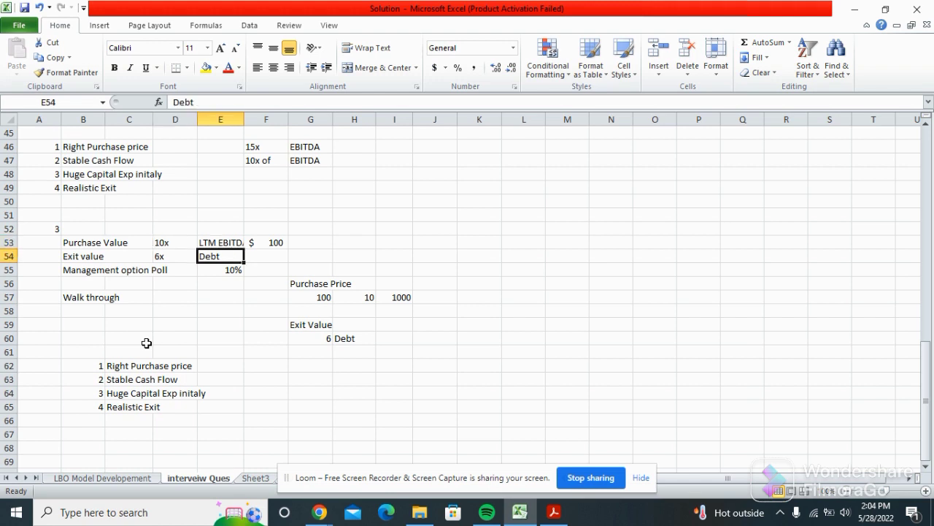
key(Up)
key(Right)
key(Down)
key(Left)
key(Down)
key(Left)
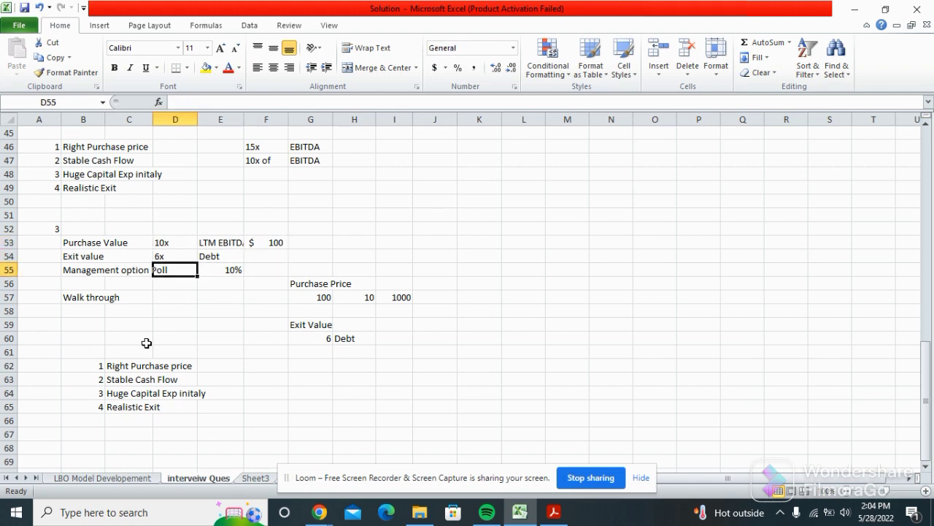
key(Up)
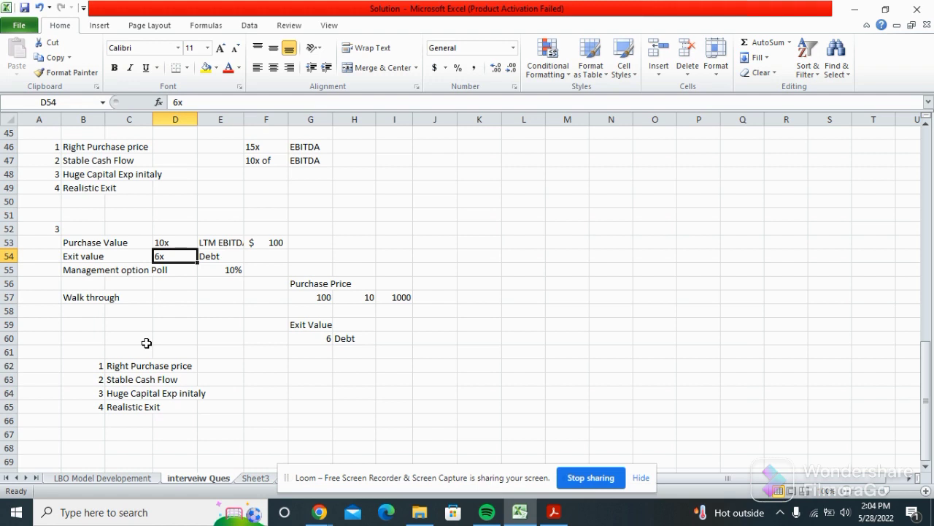
key(Down)
key(Left)
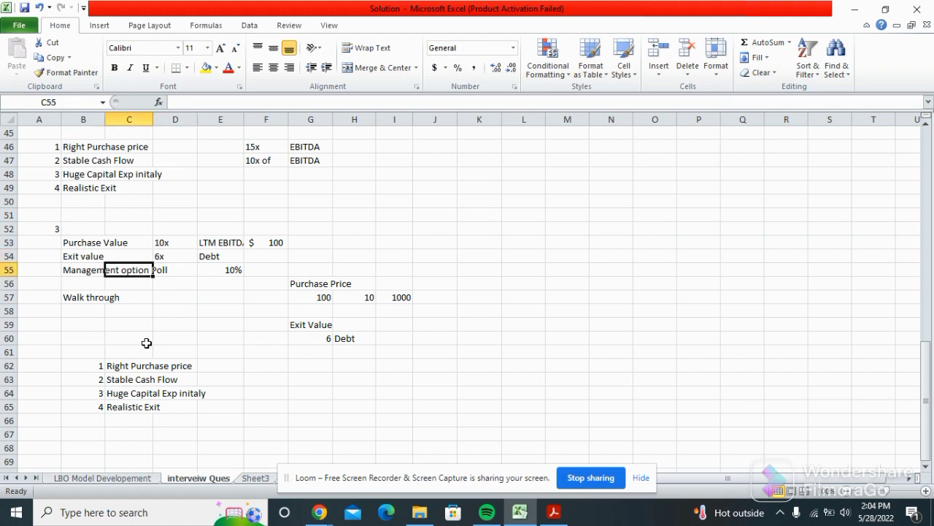
key(Down)
key(Down)
key(Left)
key(Down)
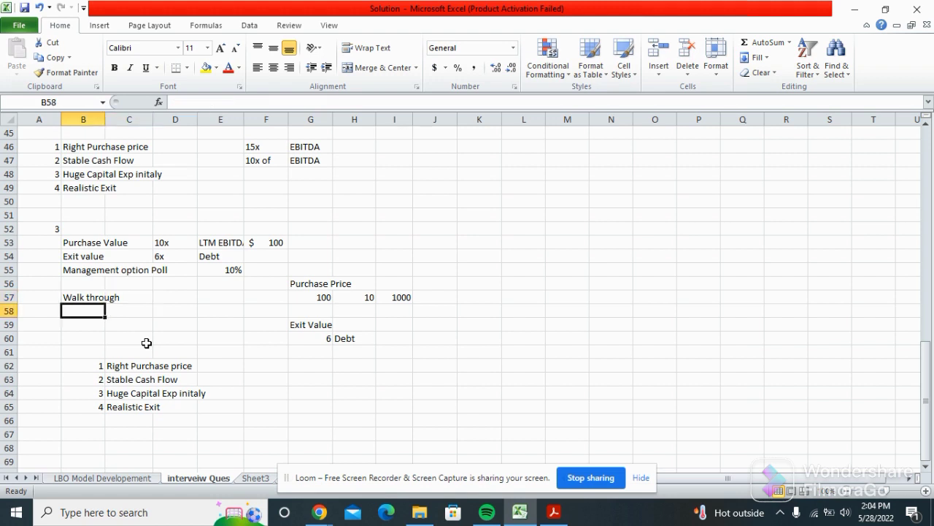
key(Right)
key(Down)
key(Up)
key(Up)
key(Up)
key(Up)
key(Up)
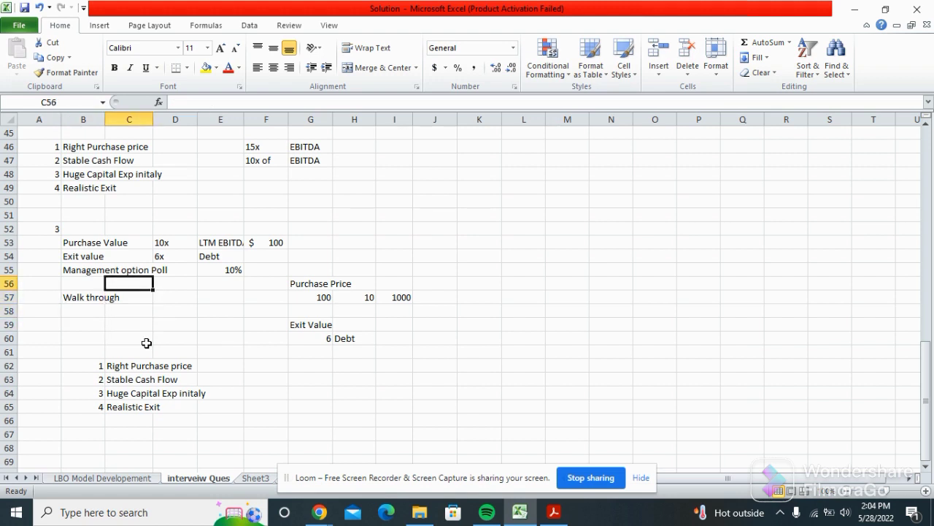
key(Left)
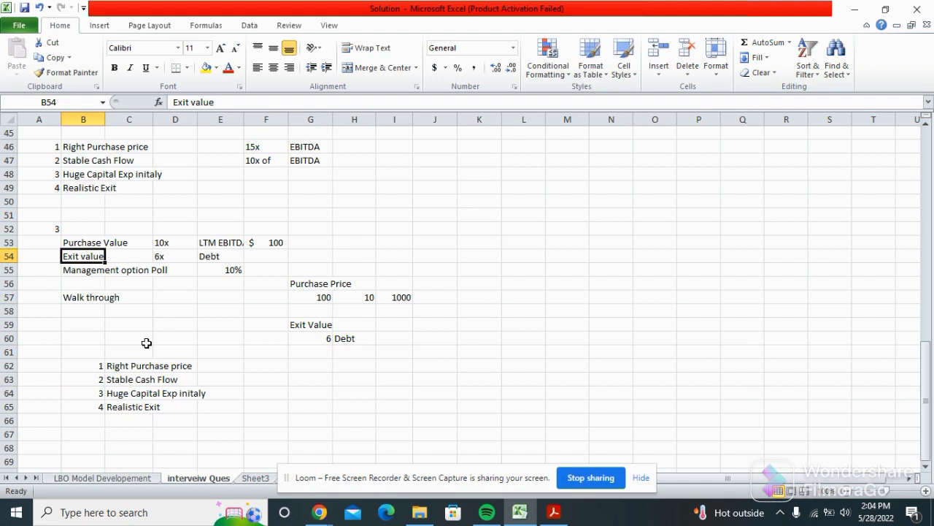
Go to the empty cell C70, below the copied criteria list.
key(Down)
key(Down)
key(Down)
key(Down)
key(Down)
key(Down)
key(Down)
key(Down)
key(Down)
key(Down)
key(Down)
key(Down)
key(Down)
key(Down)
key(Down)
key(Right)
key(Down)
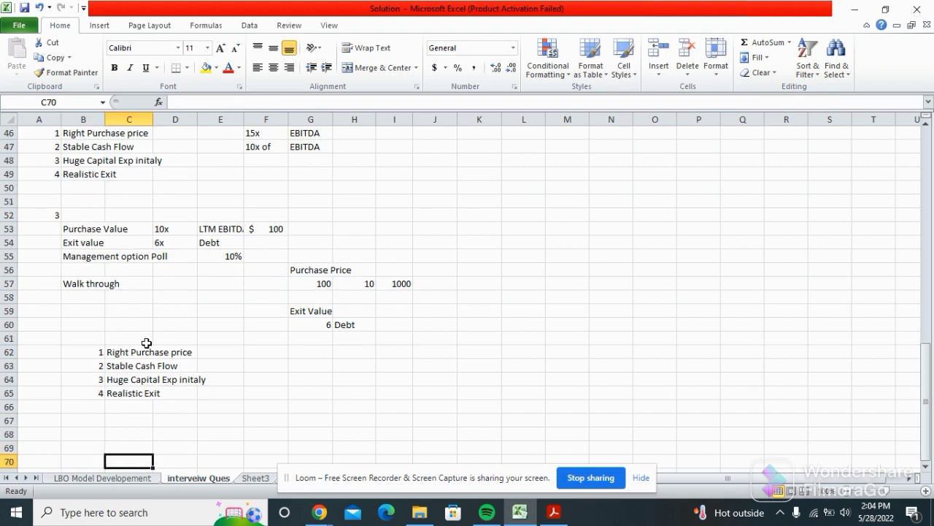
Review the Saxa inputs in rows 53 to 55: purchase multiple, LTM EBITDA, exit multiple on debt and management option pool.
key(Up)
key(Up)
key(Left)
key(Up)
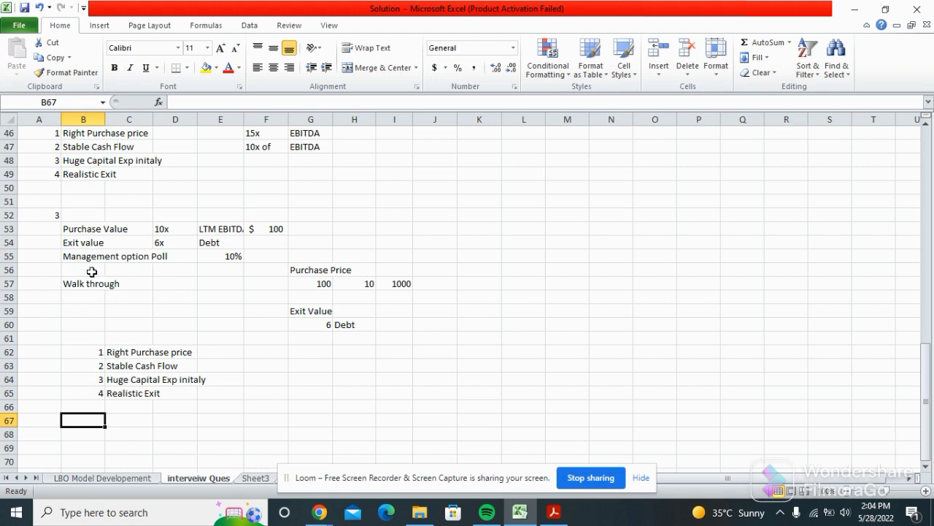
click(170, 231)
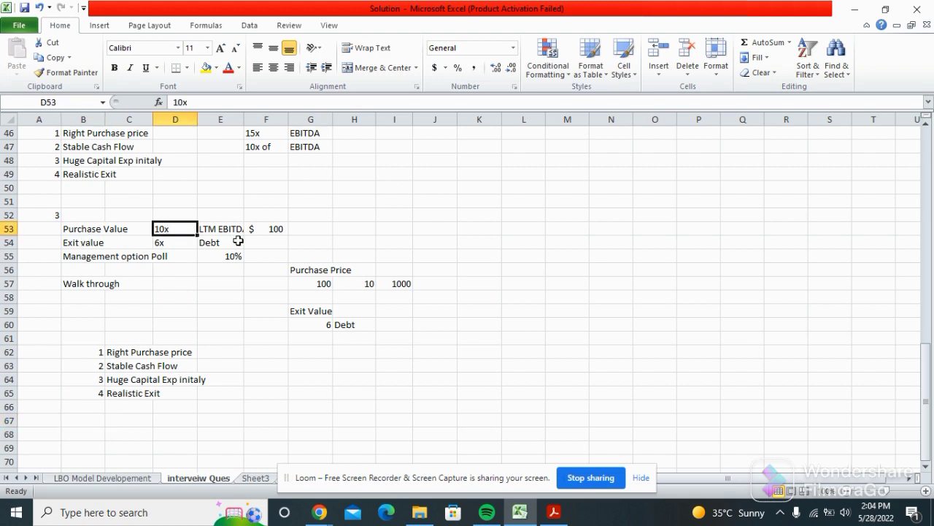
click(238, 230)
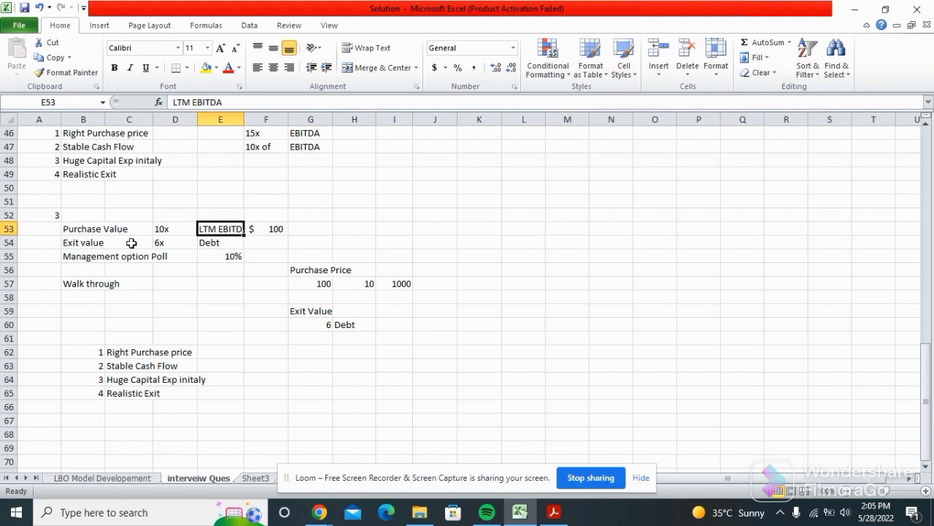
click(93, 241)
click(180, 241)
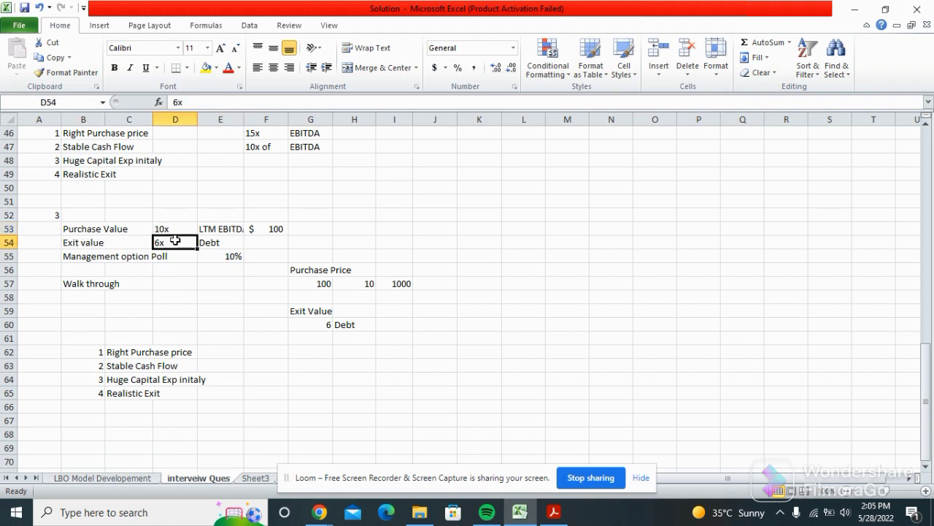
click(236, 243)
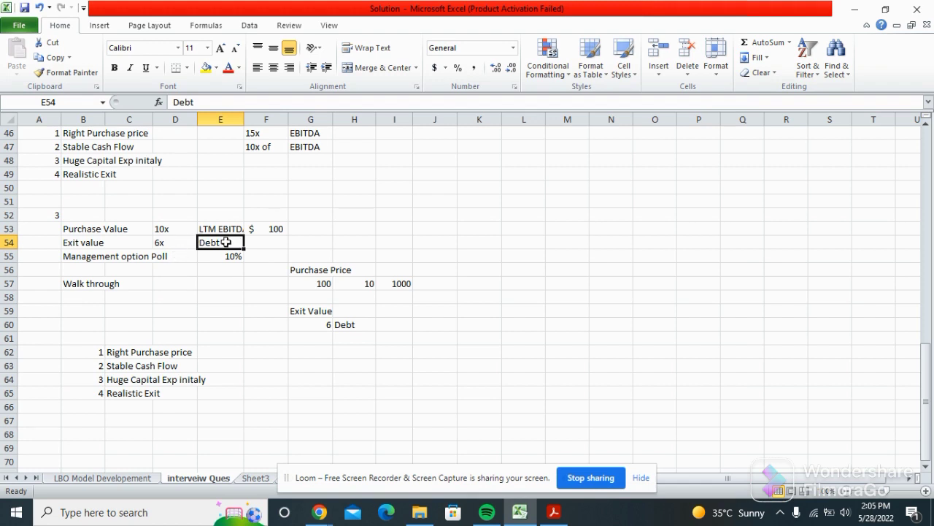
click(274, 226)
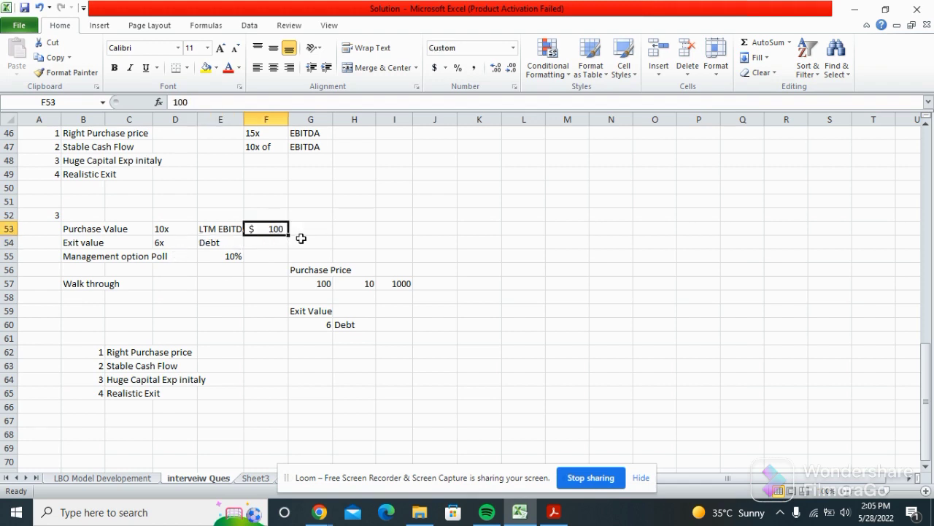
click(93, 231)
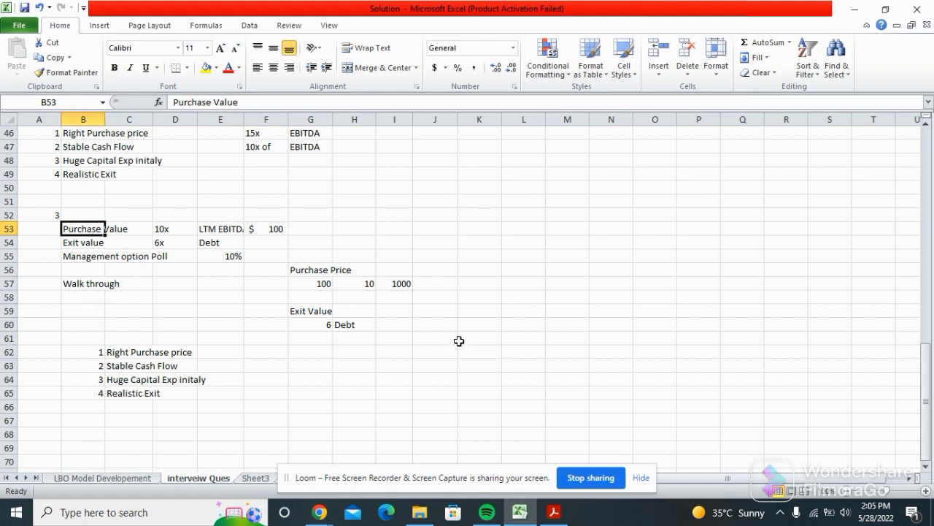
click(210, 241)
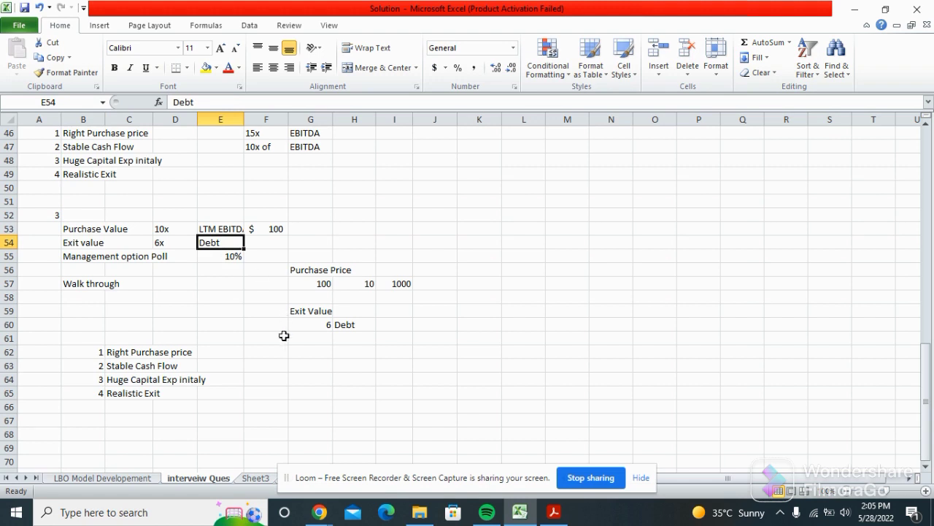
click(217, 284)
click(149, 256)
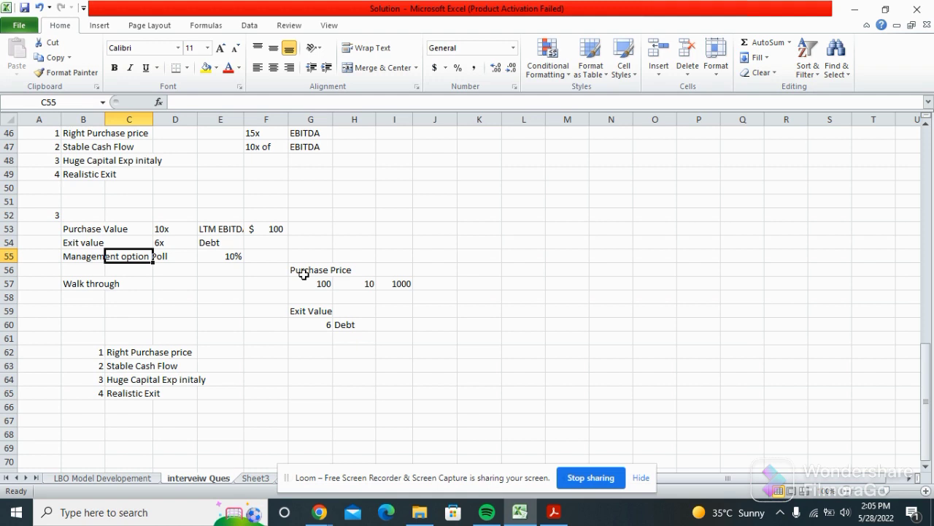
Compare the purchase multiple and LTM EBITDA in row 53 with the exit multiple and debt in row 54.
key(Down)
key(Down)
key(Down)
key(Down)
key(Up)
key(Up)
key(Up)
key(Right)
key(Up)
key(Up)
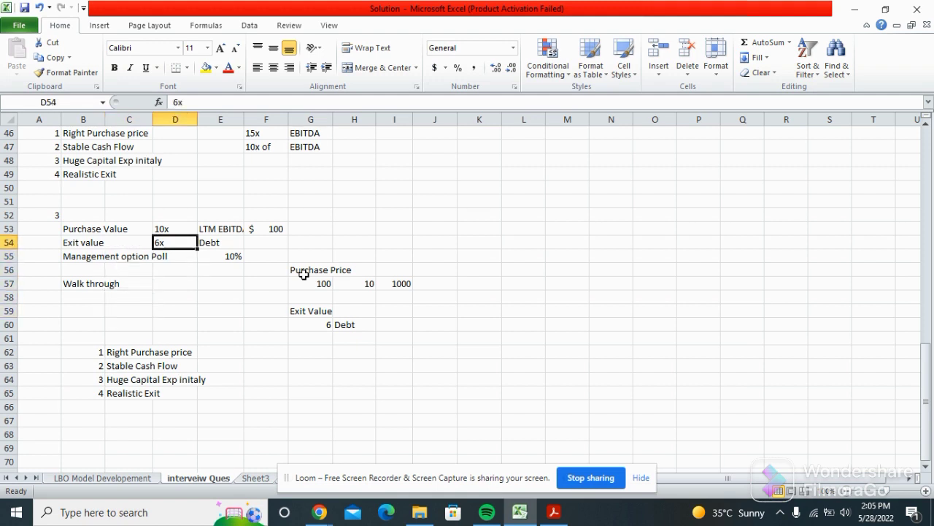
key(Left)
key(Up)
key(Left)
key(Right)
key(Right)
key(Right)
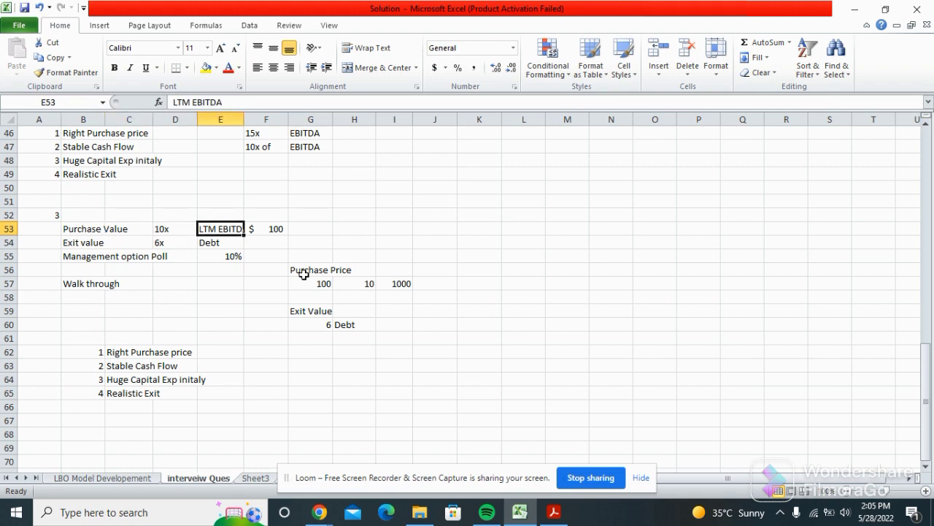
key(Left)
key(Right)
key(Down)
key(Left)
key(Up)
key(Right)
key(Down)
key(Up)
key(Left)
key(Right)
key(Left)
key(Right)
key(Down)
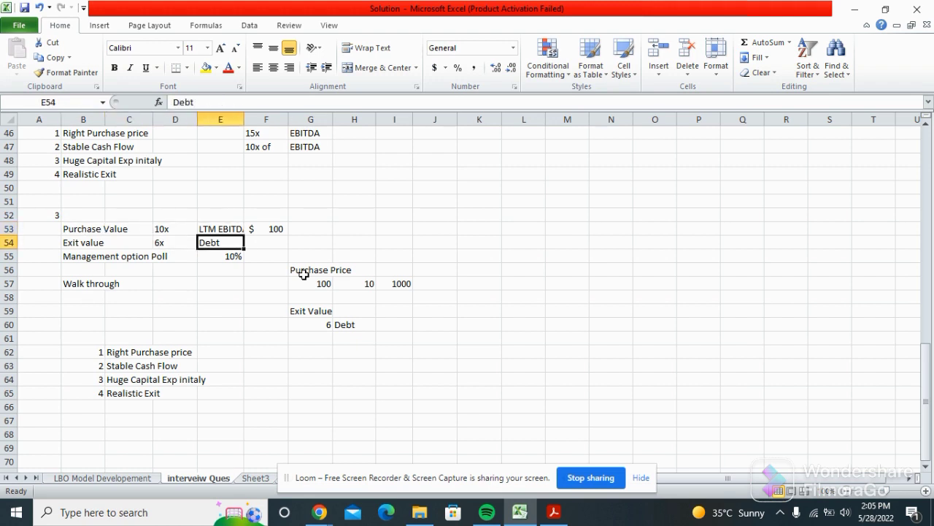
key(Up)
key(Down)
key(Left)
key(Left)
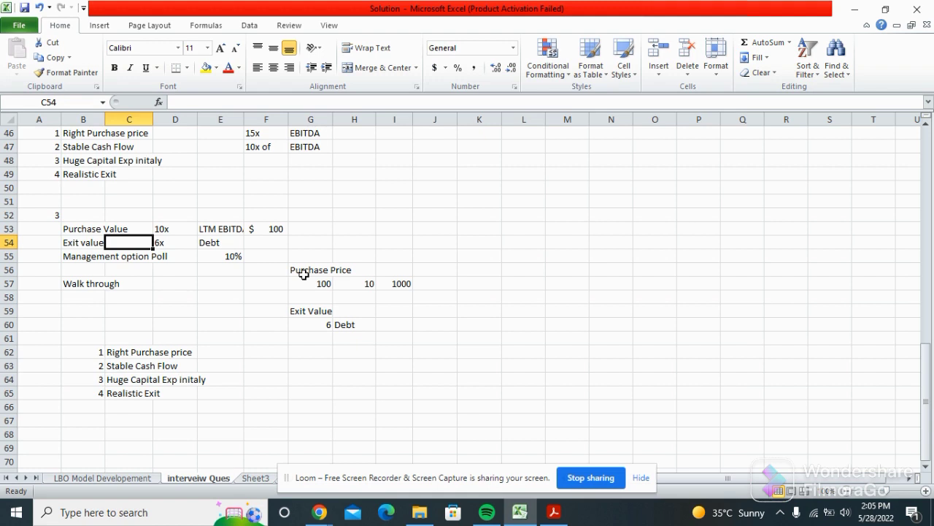
Go back over the LBO criteria in rows 62 to 65, from the realistic exit up to the right purchase price.
key(Down)
key(Down)
key(Down)
key(Down)
key(Down)
key(Down)
key(Down)
key(Down)
key(Down)
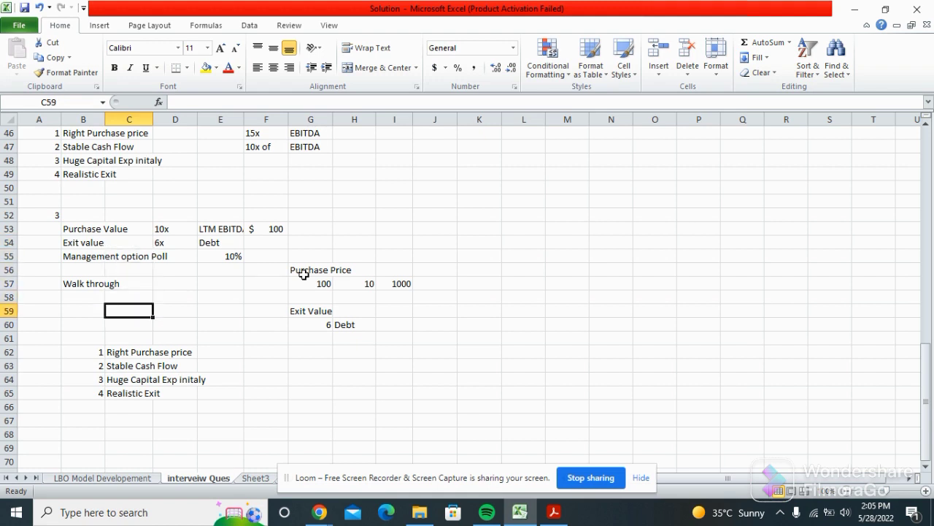
key(Down)
key(Down)
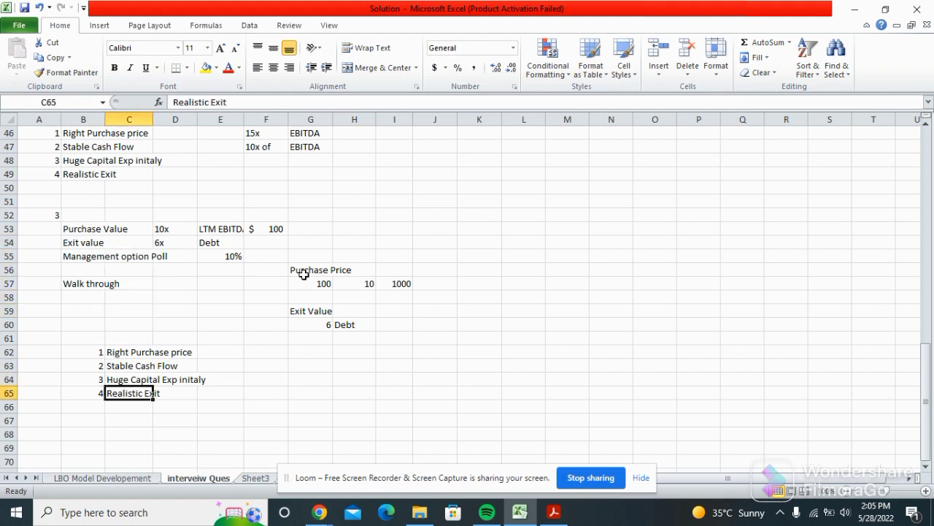
key(Left)
key(Right)
key(Left)
key(Right)
key(Left)
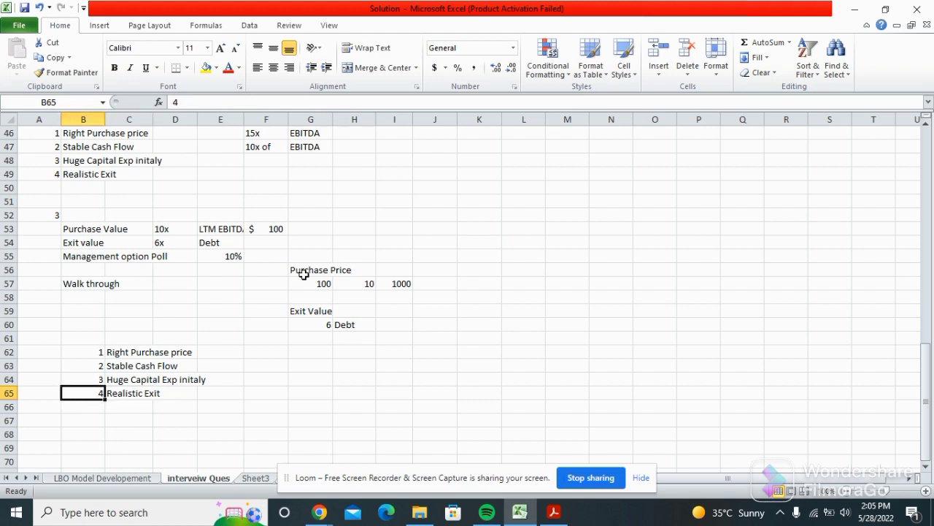
key(Right)
key(Right)
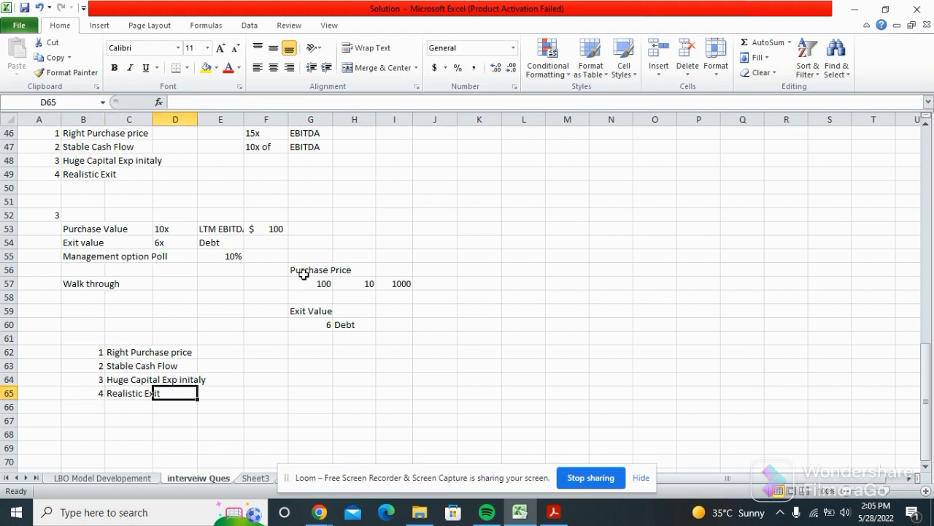
key(Right)
key(Left)
key(Left)
key(Right)
key(Up)
key(Left)
key(Up)
key(Right)
key(Up)
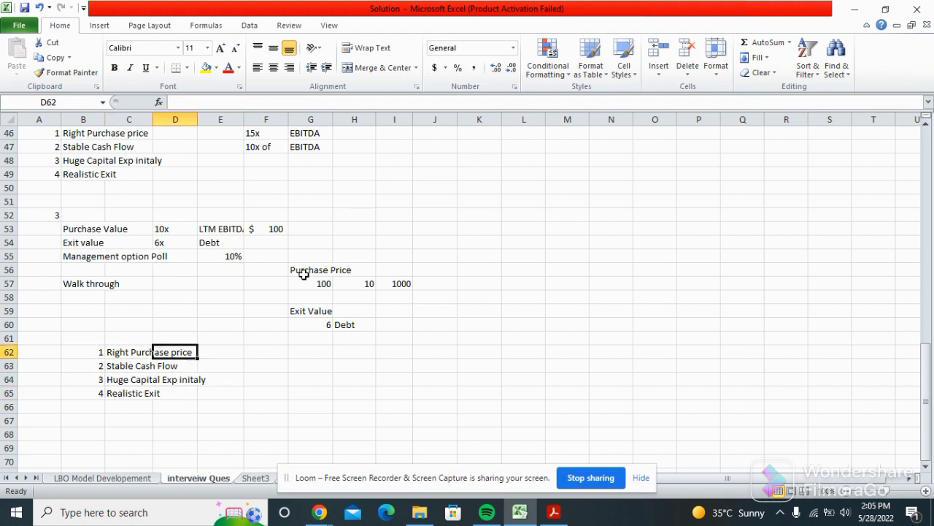
key(Up)
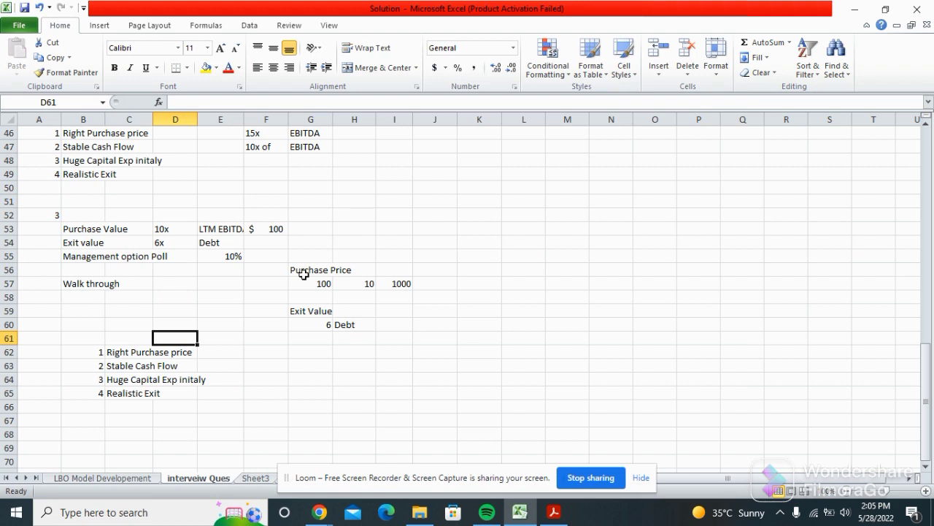
key(Up)
key(Up)
key(Up)
key(Up)
key(Up)
key(Up)
key(Left)
key(Up)
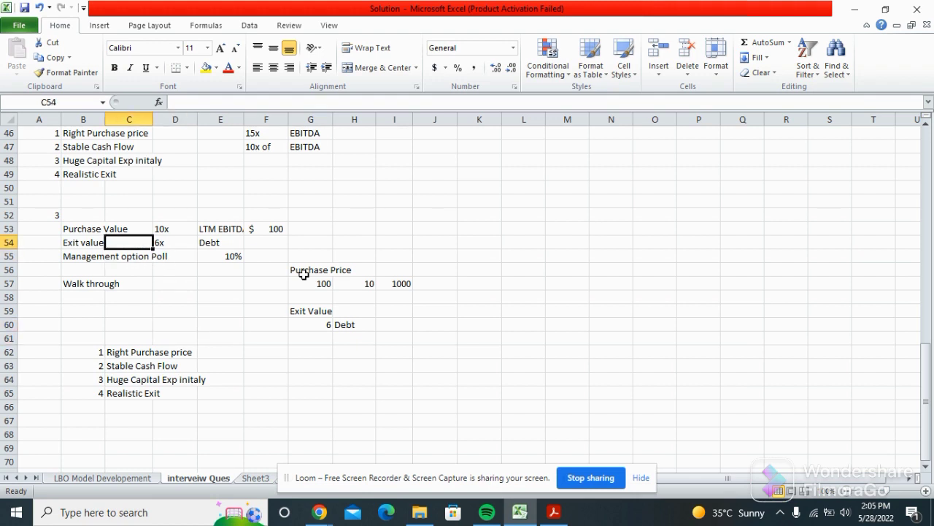
key(super)
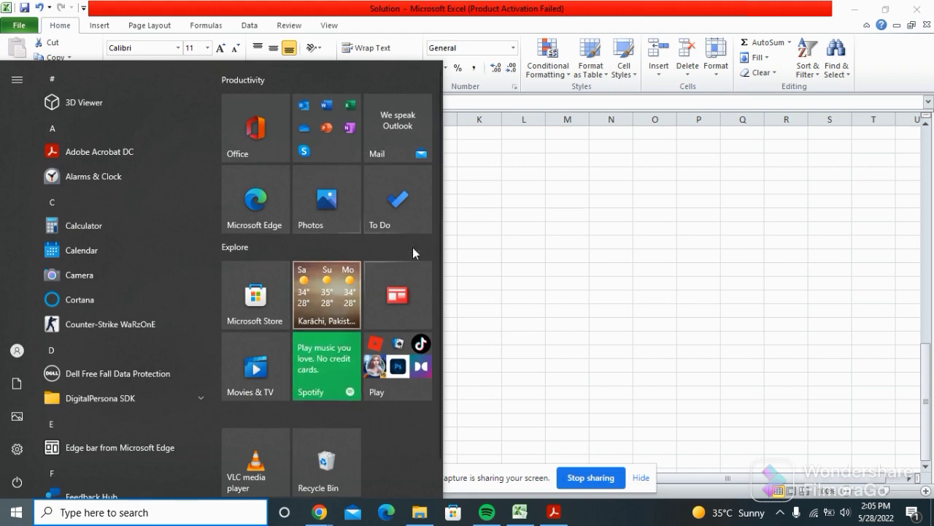
key(Escape)
click(208, 282)
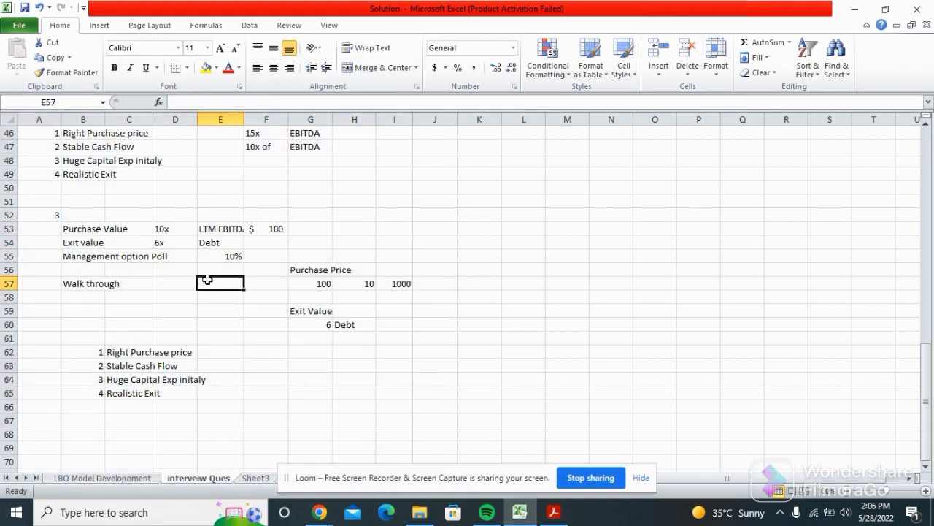
Check the Saxa Company question in the finance assessment PDF in Acrobat Reader, then return to the Solution workbook.
key(alt+Tab)
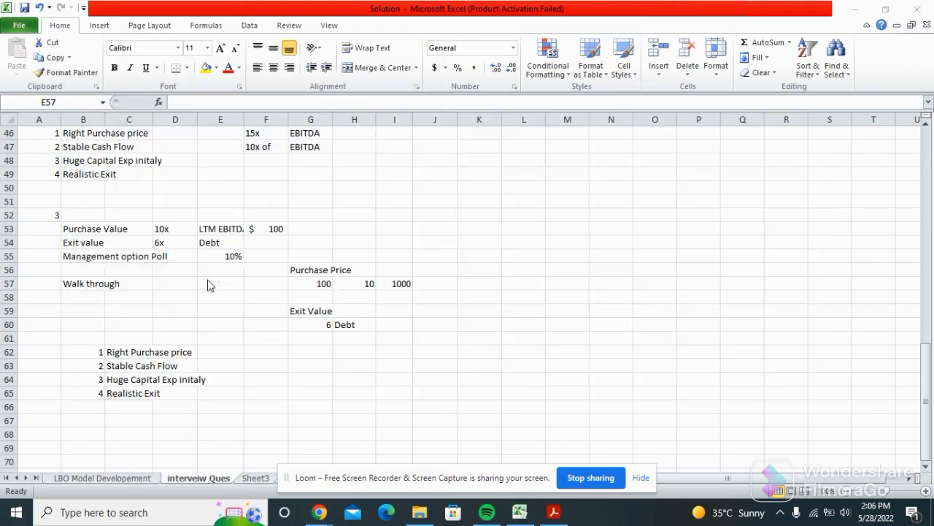
scroll(206, 277, up, 2)
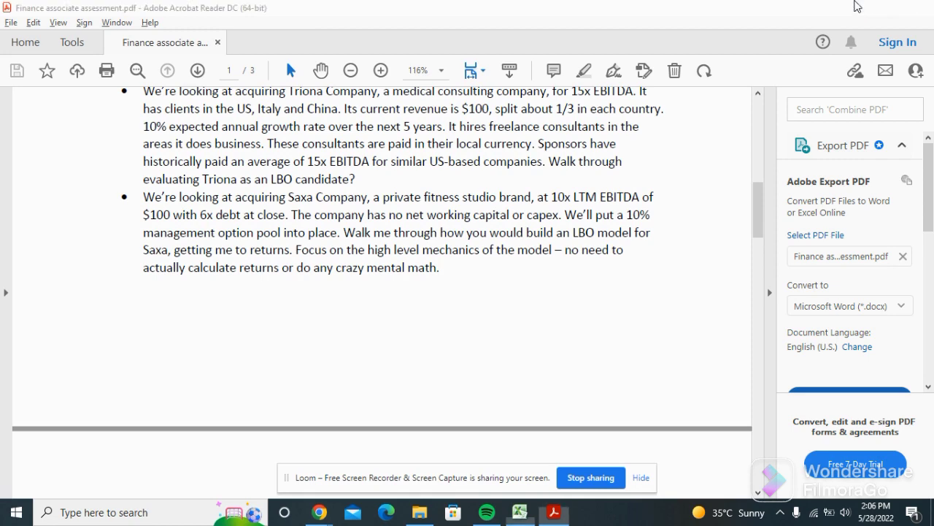
click(855, 7)
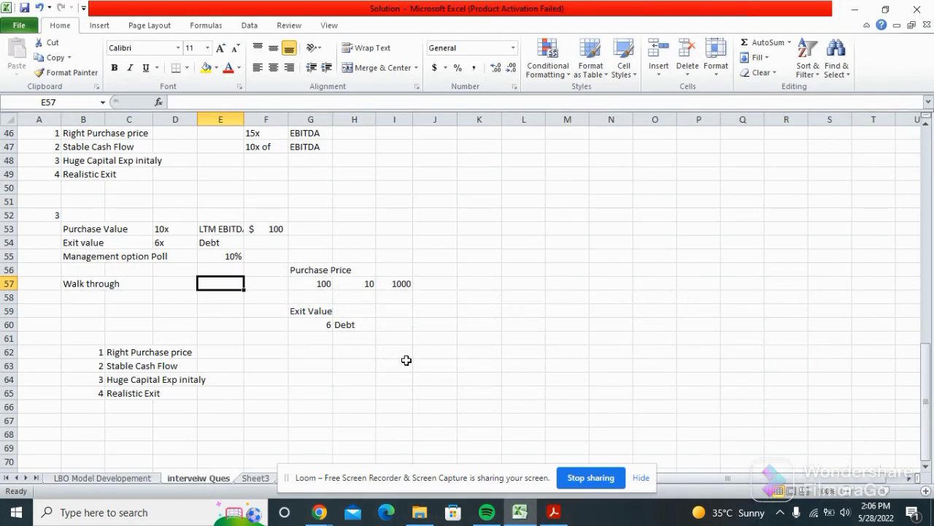
Switch to the Loom videos page in Chrome.
click(319, 512)
click(292, 448)
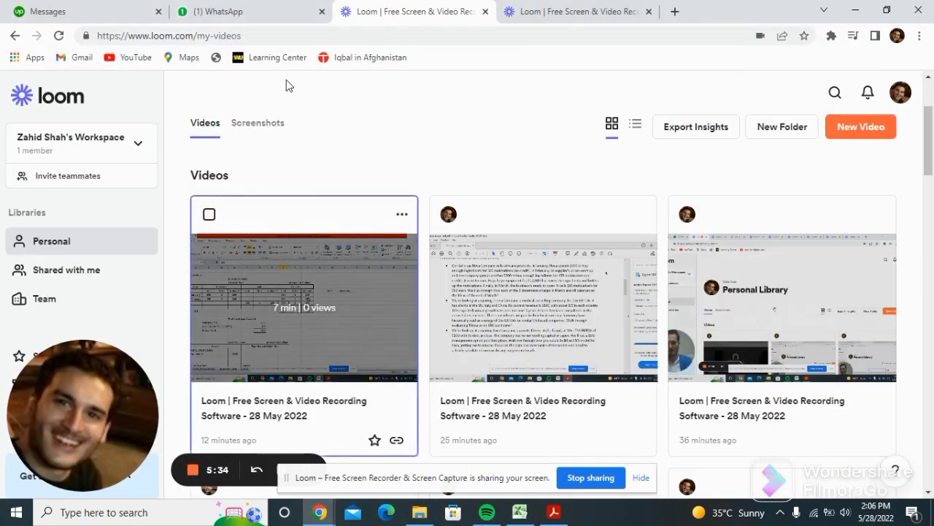